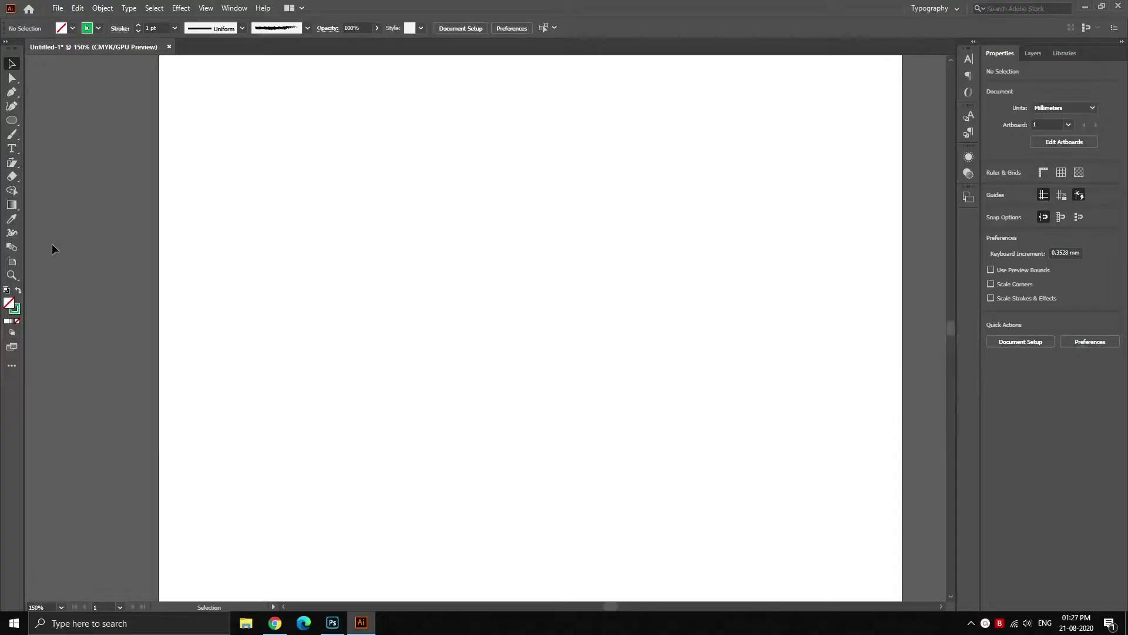
Draw a circle near the page centre with a black outline.
key(l)
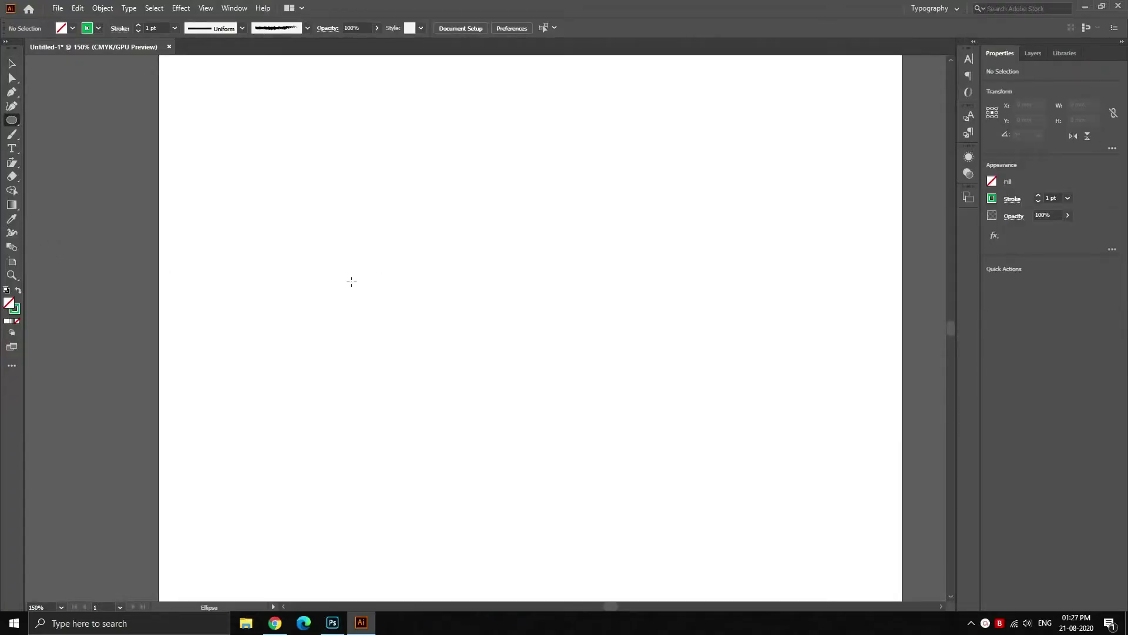
right_click(12, 120)
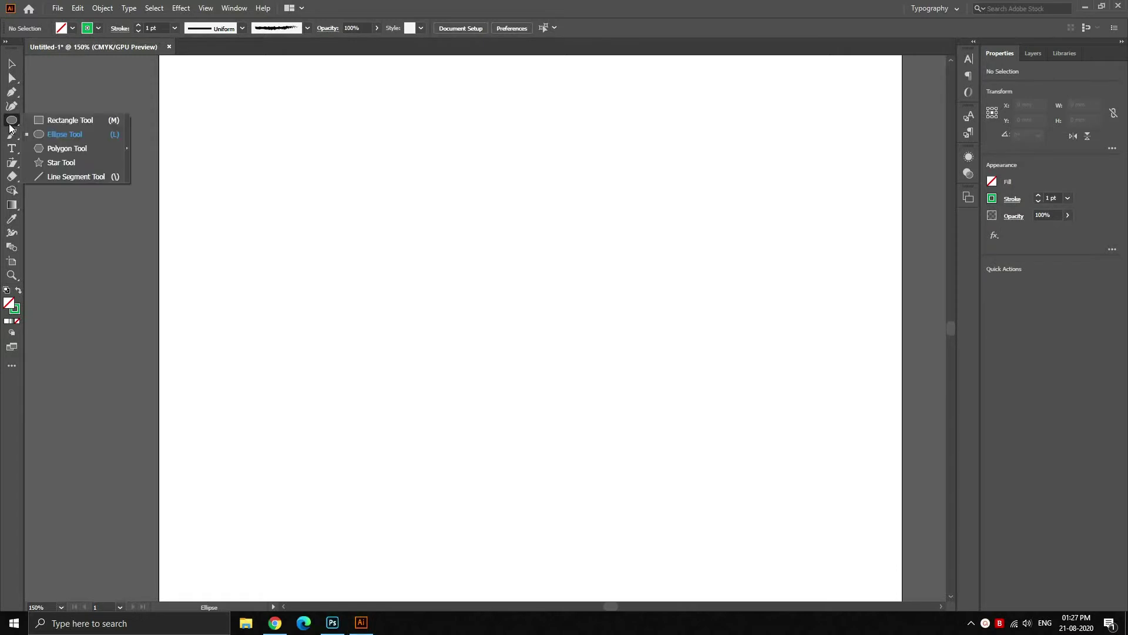
click(68, 135)
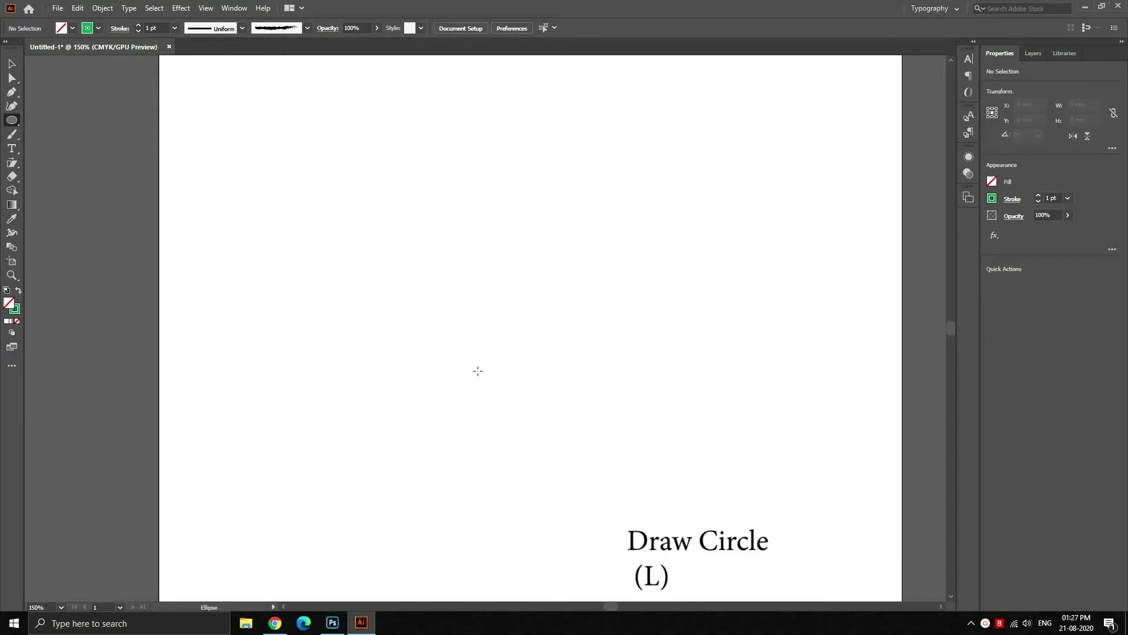
mouse_move(502, 360)
mouse_down()
mouse_move(531, 462)
mouse_move(660, 516)
mouse_up()
click(98, 28)
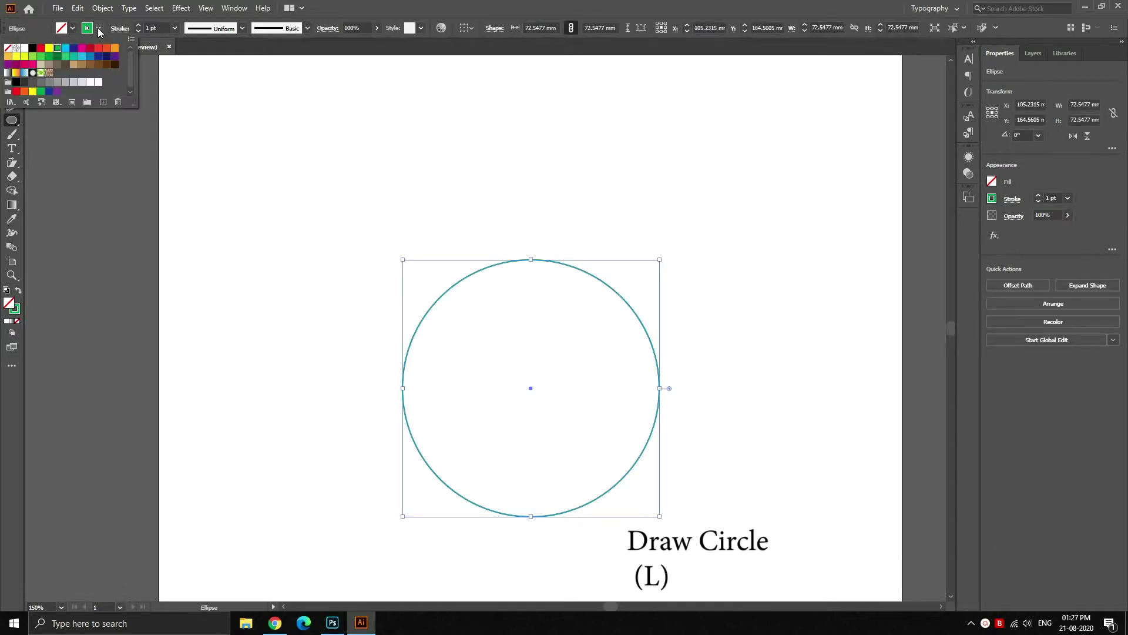
click(32, 47)
click(146, 202)
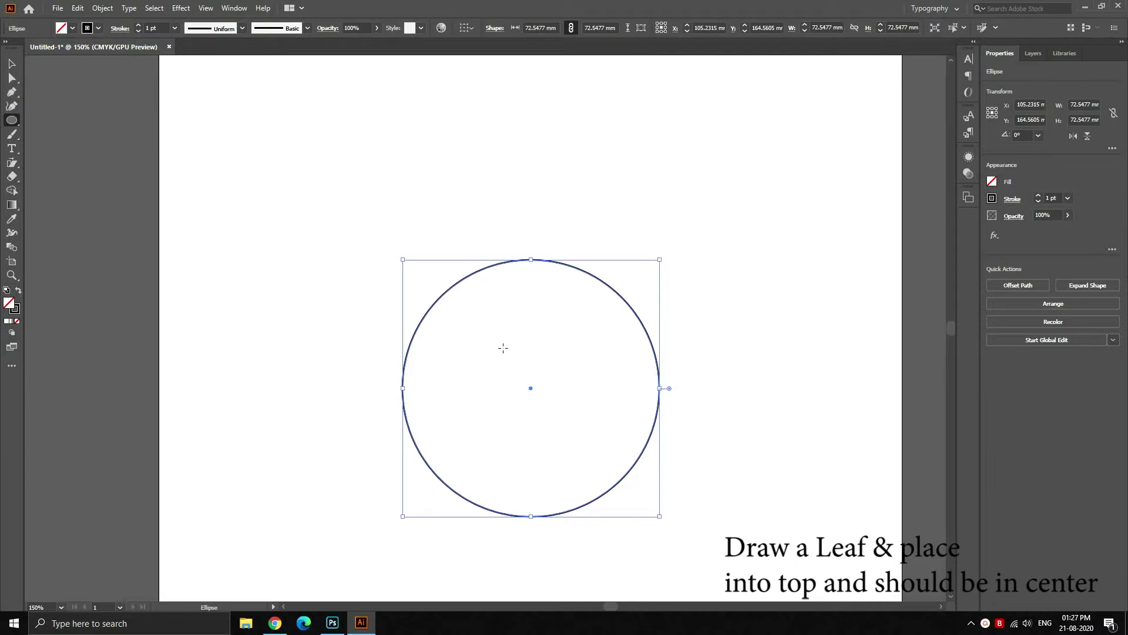
Copy and paste the circle in place, then shrink the copy into a concentric inner circle.
right_click(521, 354)
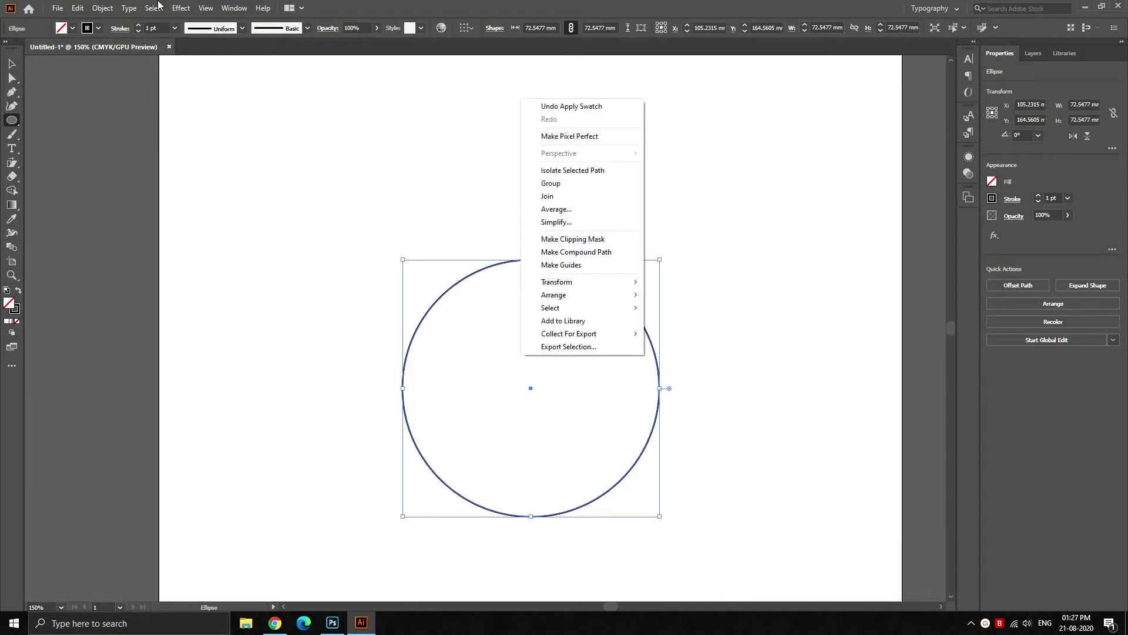
click(82, 8)
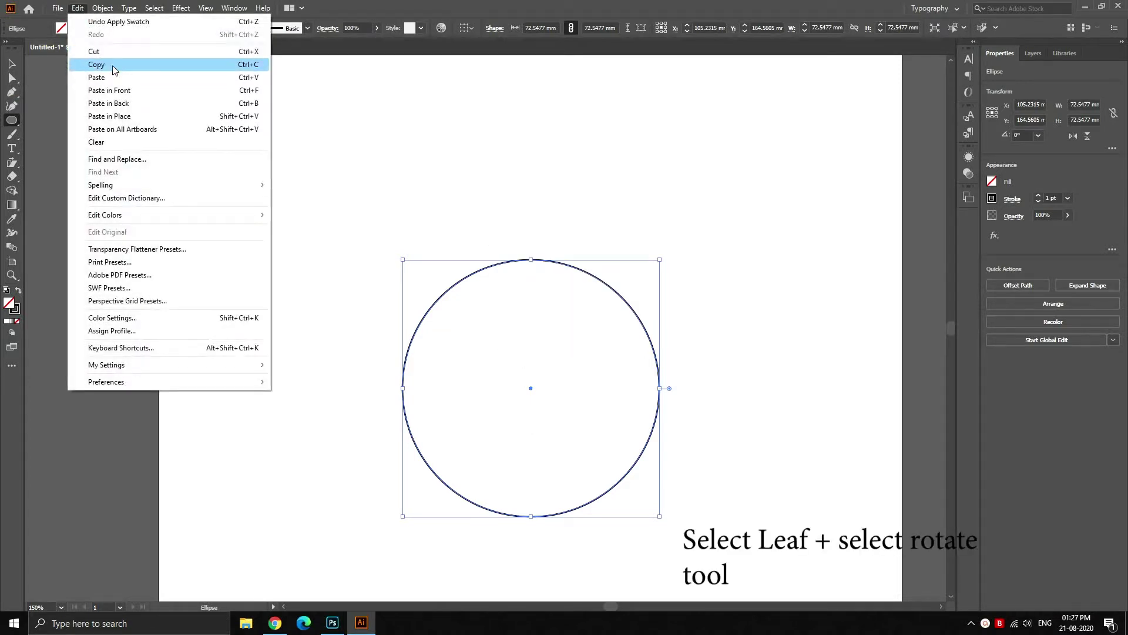
click(113, 64)
click(83, 8)
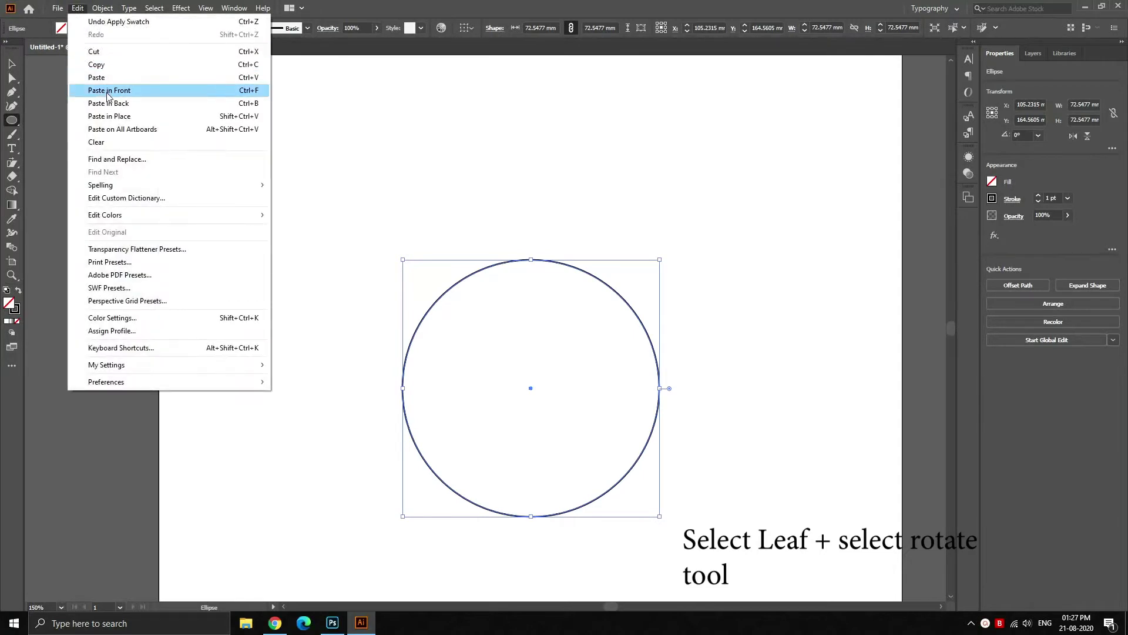
click(110, 115)
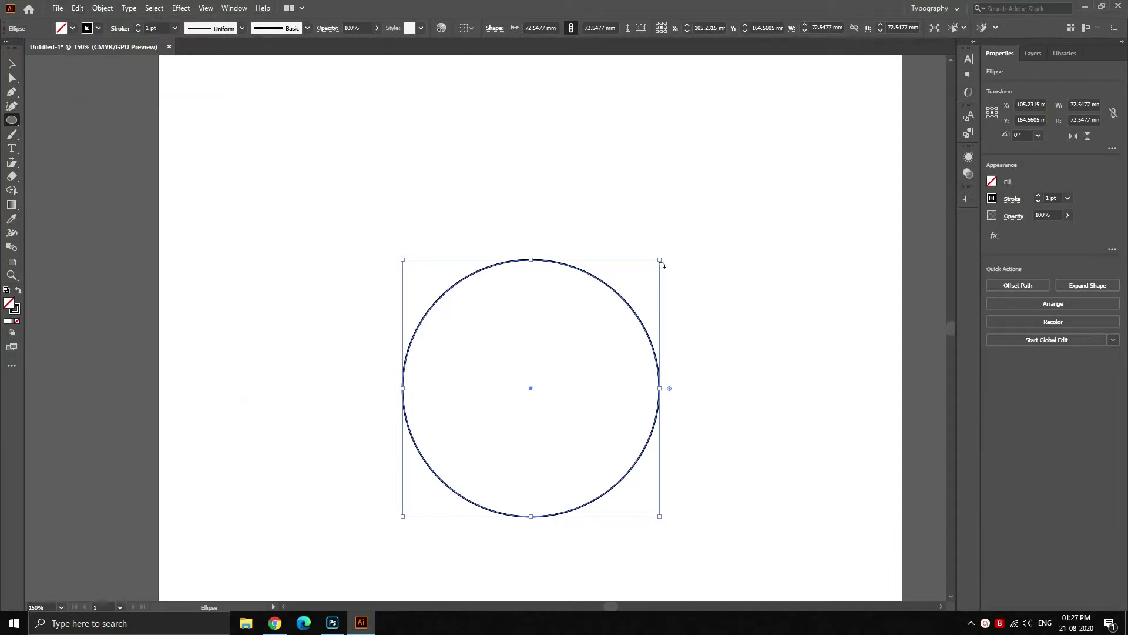
drag(660, 260, 657, 276)
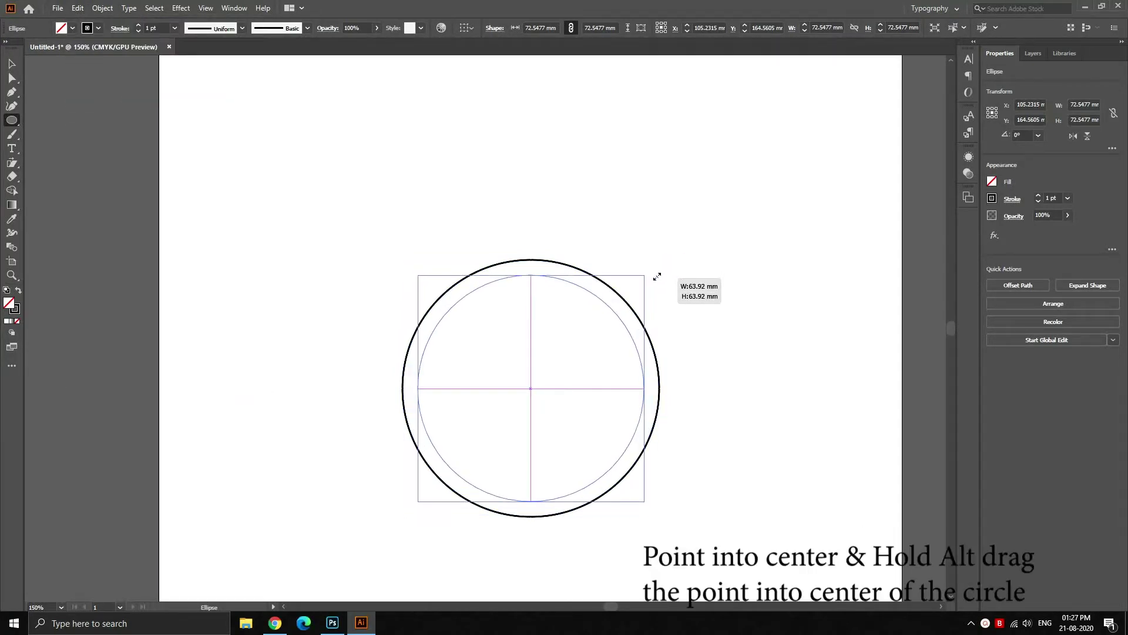
click(730, 335)
click(591, 331)
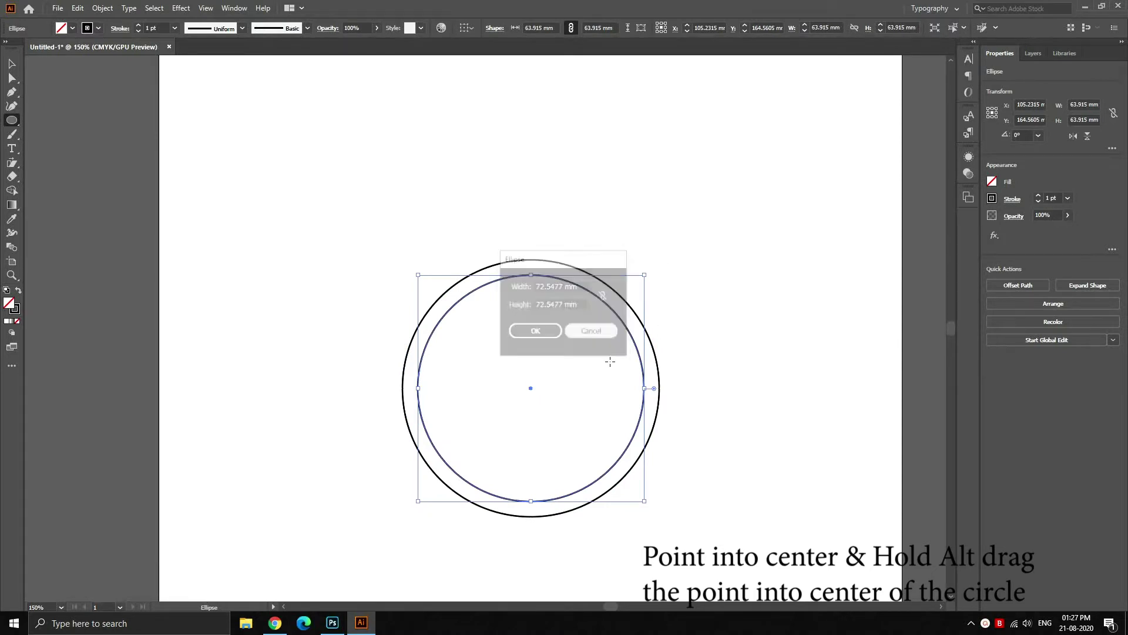
click(736, 414)
click(591, 330)
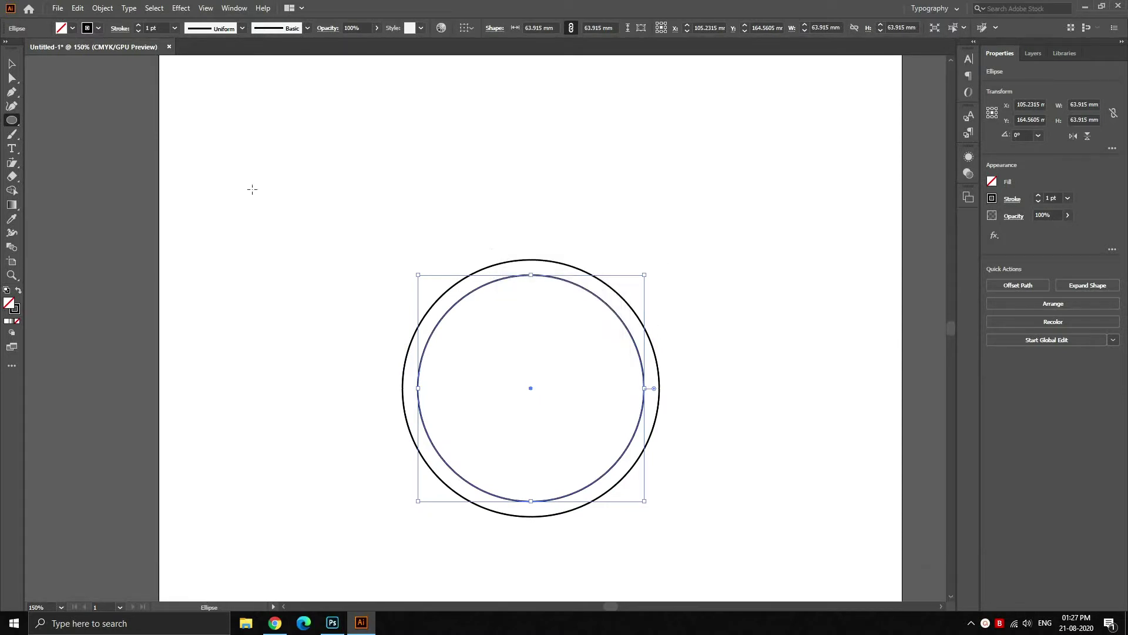
click(10, 61)
click(300, 248)
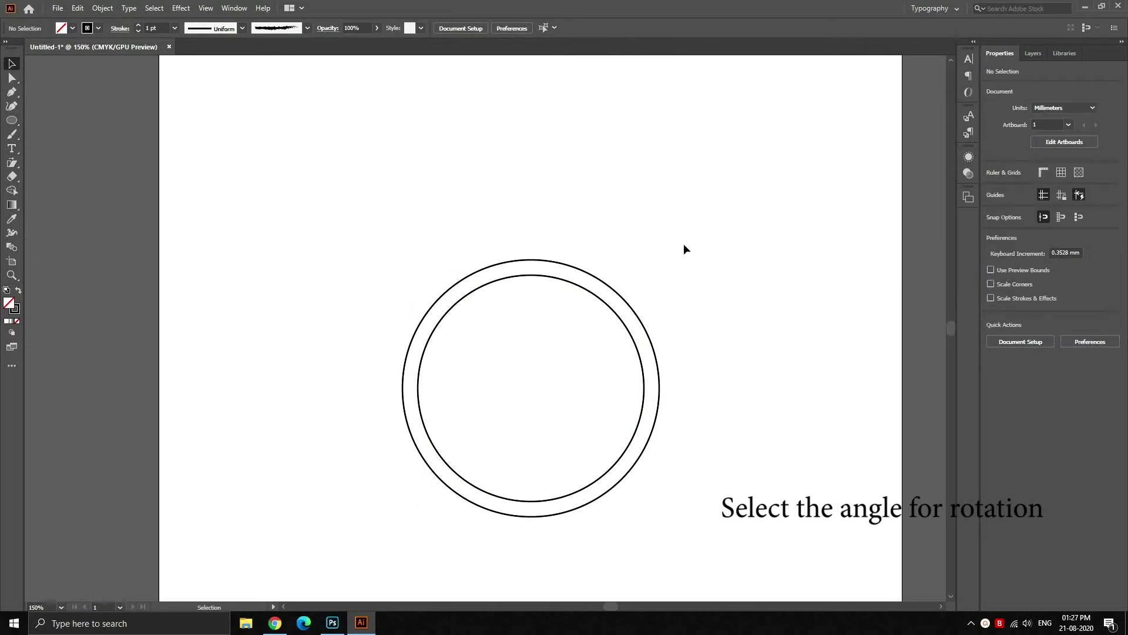
Draw a closed, pointed leaf with curved sides using the Pen tool, left of the circles.
key(p)
click(277, 362)
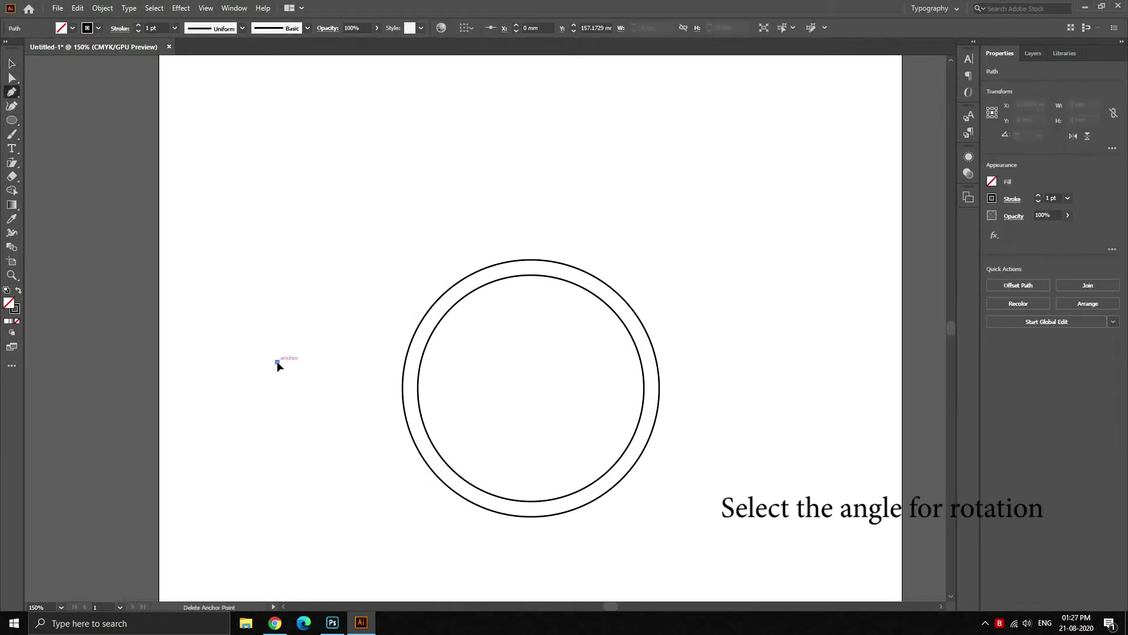
drag(277, 281, 311, 222)
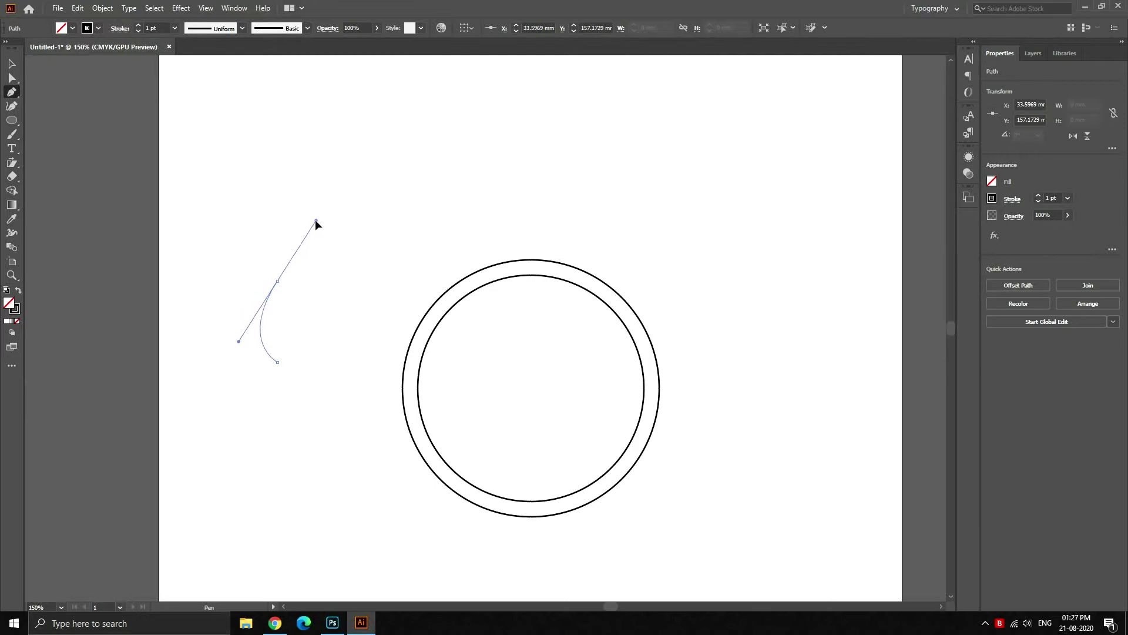
drag(310, 222, 278, 318)
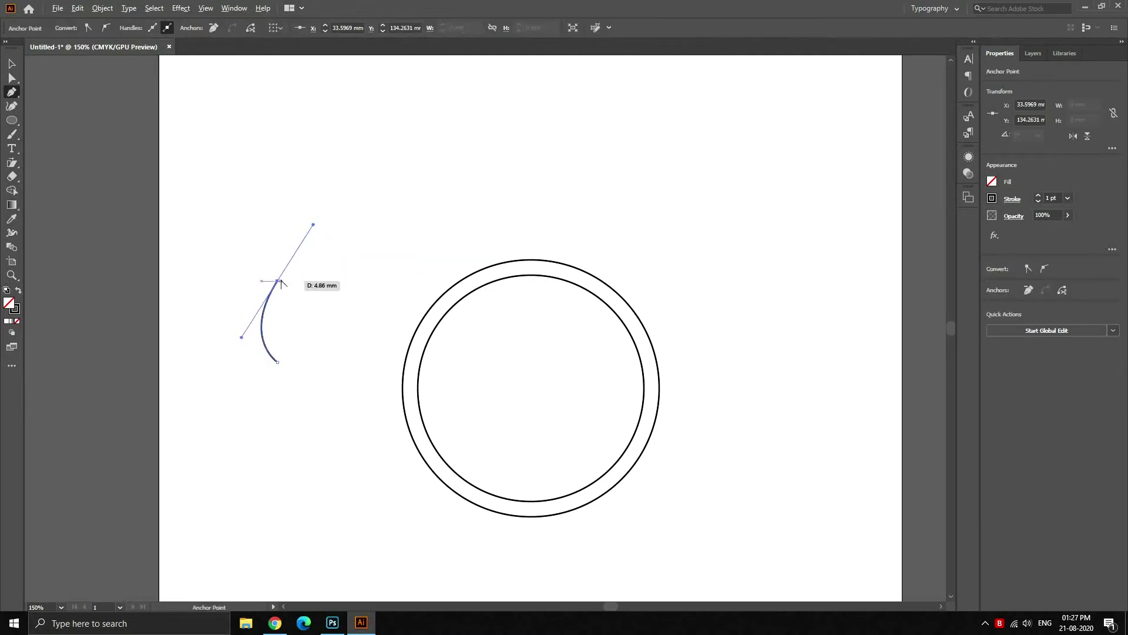
mouse_move(277, 361)
mouse_down()
mouse_move(252, 422)
mouse_move(242, 396)
mouse_up()
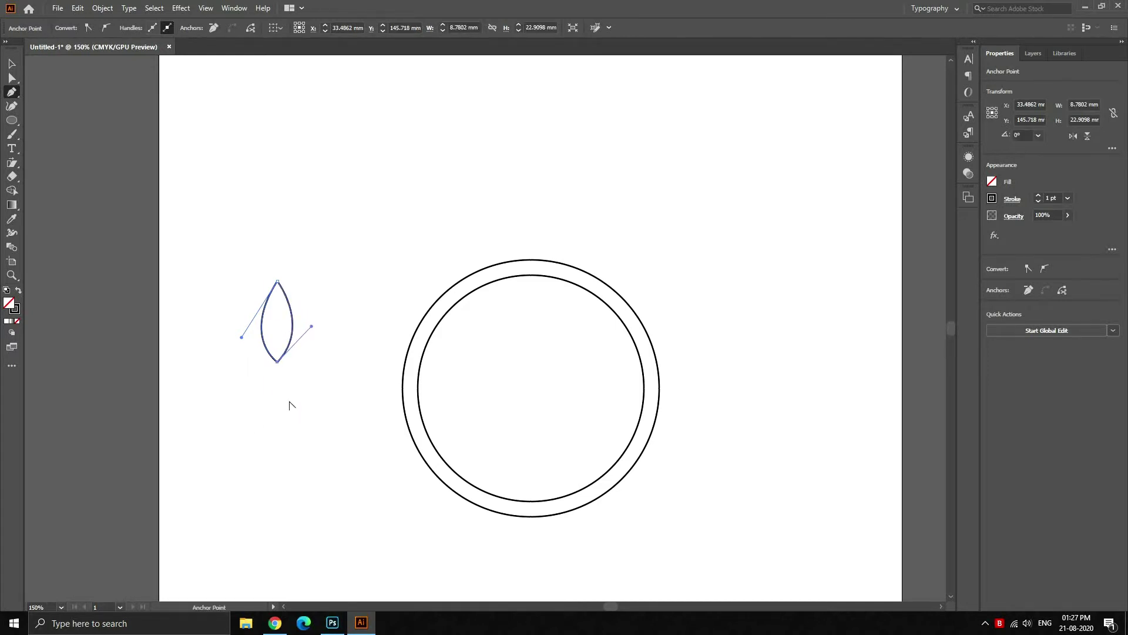
click(11, 63)
click(90, 148)
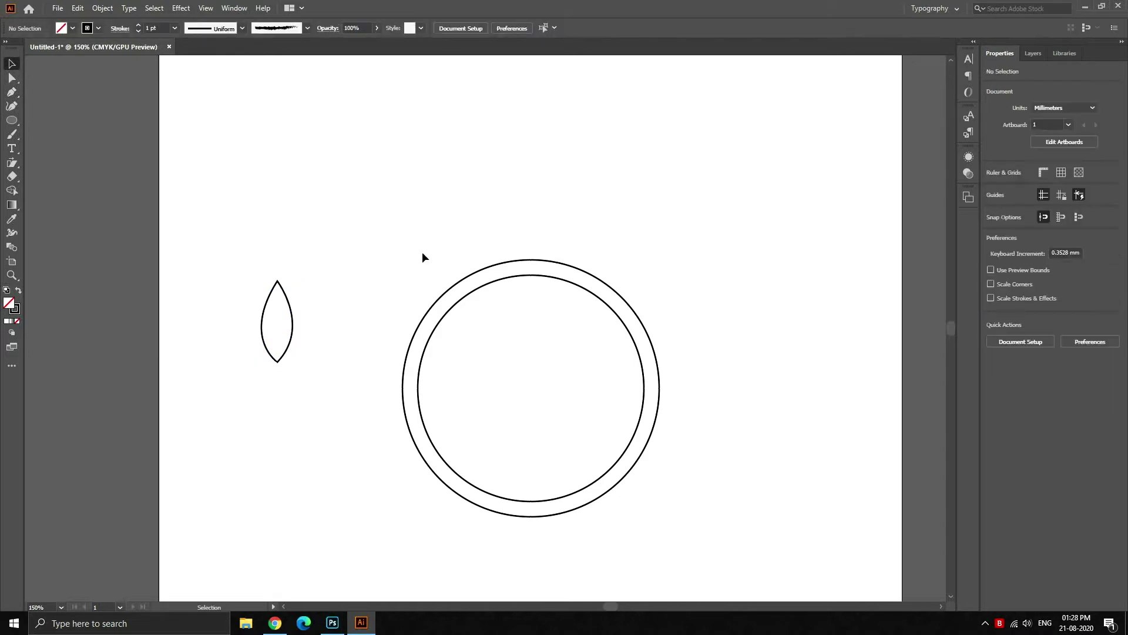
Duplicate the leaf up and to the right and draw a small oval in its lower end.
click(289, 339)
drag(292, 343, 372, 249)
key(l)
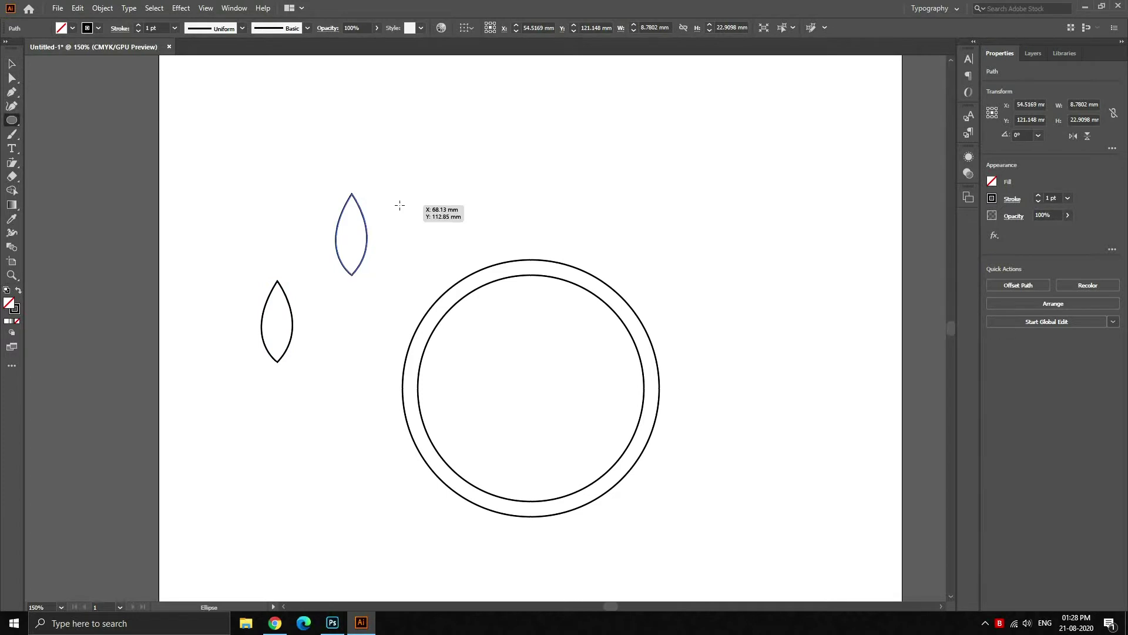
mouse_move(400, 205)
mouse_down()
mouse_move(436, 240)
mouse_move(350, 256)
mouse_move(362, 268)
mouse_move(350, 257)
mouse_move(353, 275)
mouse_up()
scroll(385, 266, up, 1)
scroll(385, 266, up, 1)
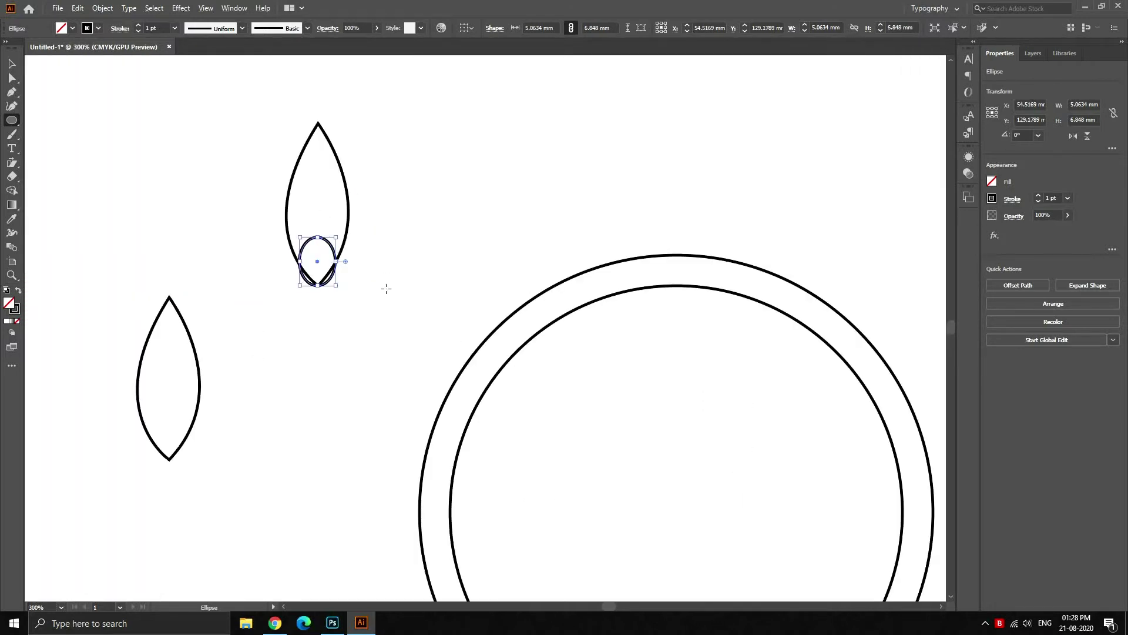
click(329, 273)
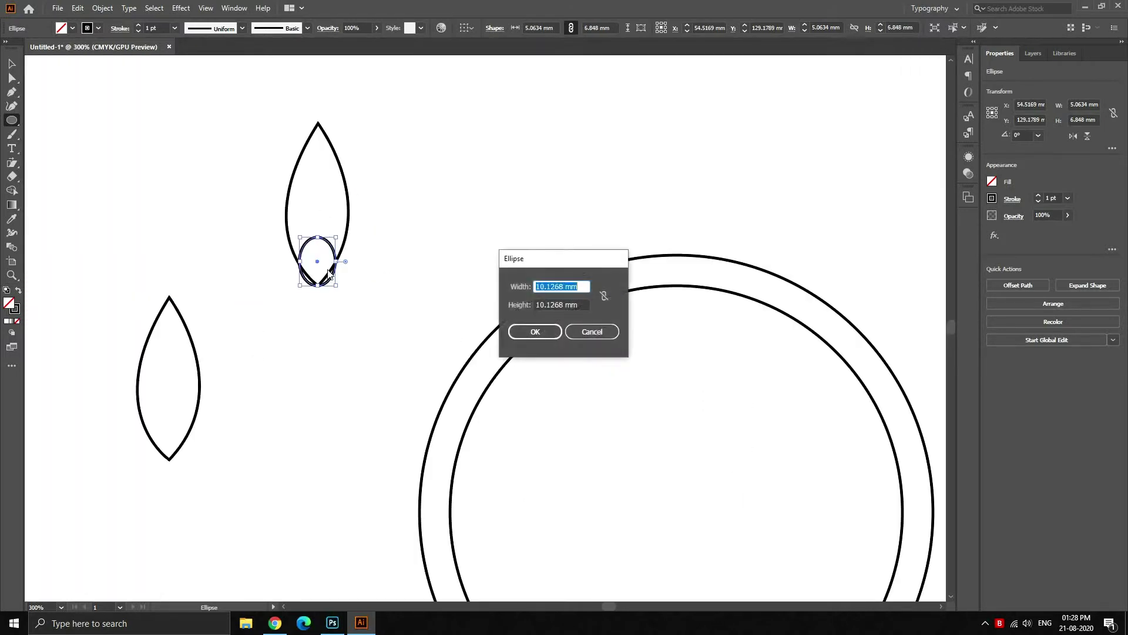
click(586, 331)
Nudge the small oval slightly upward and make it a little narrower inside the leaf.
drag(317, 262, 318, 255)
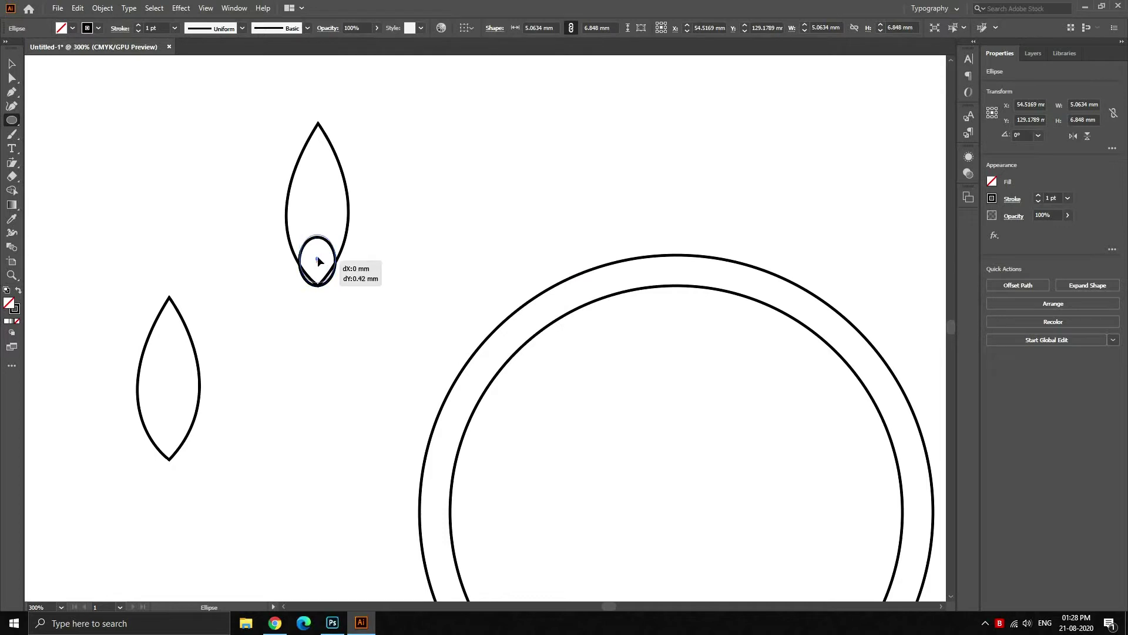
click(451, 325)
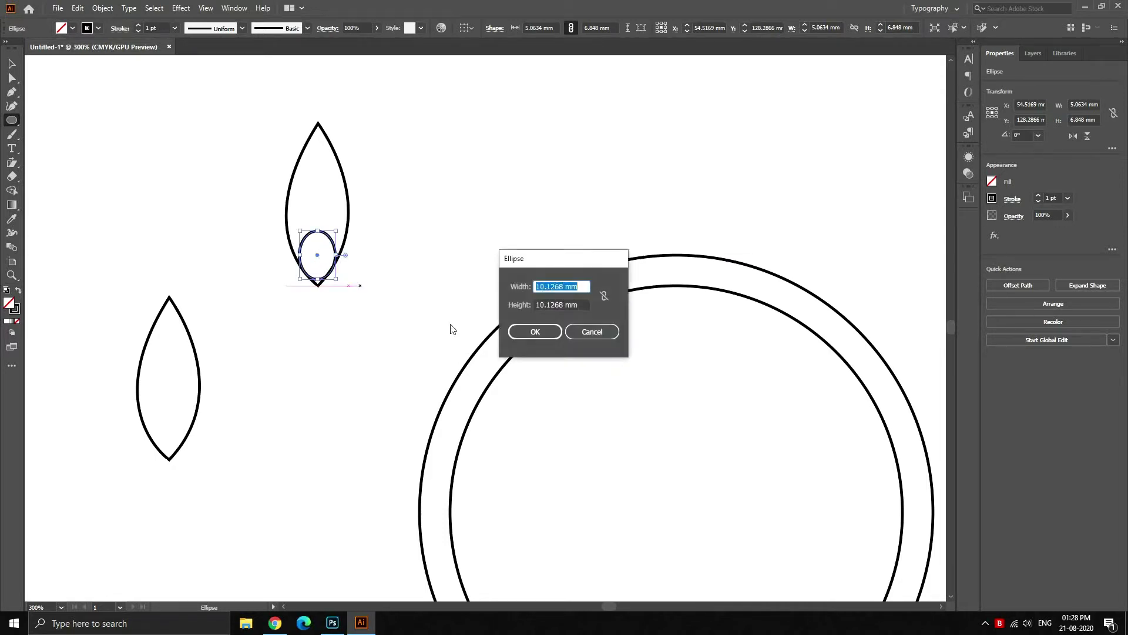
click(594, 330)
key(v)
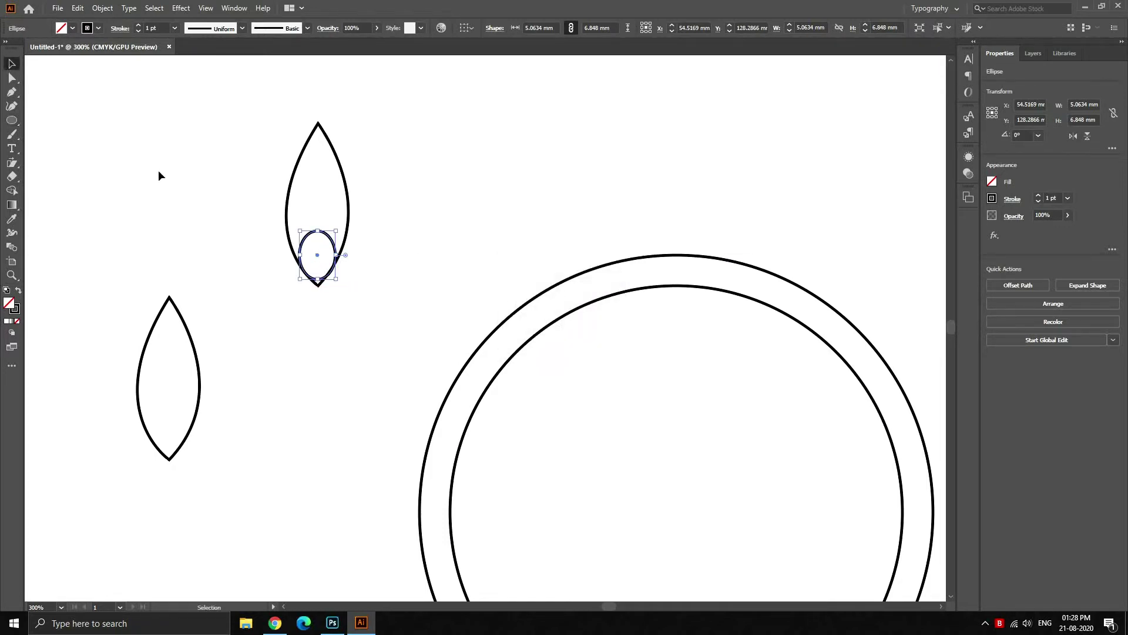
click(158, 170)
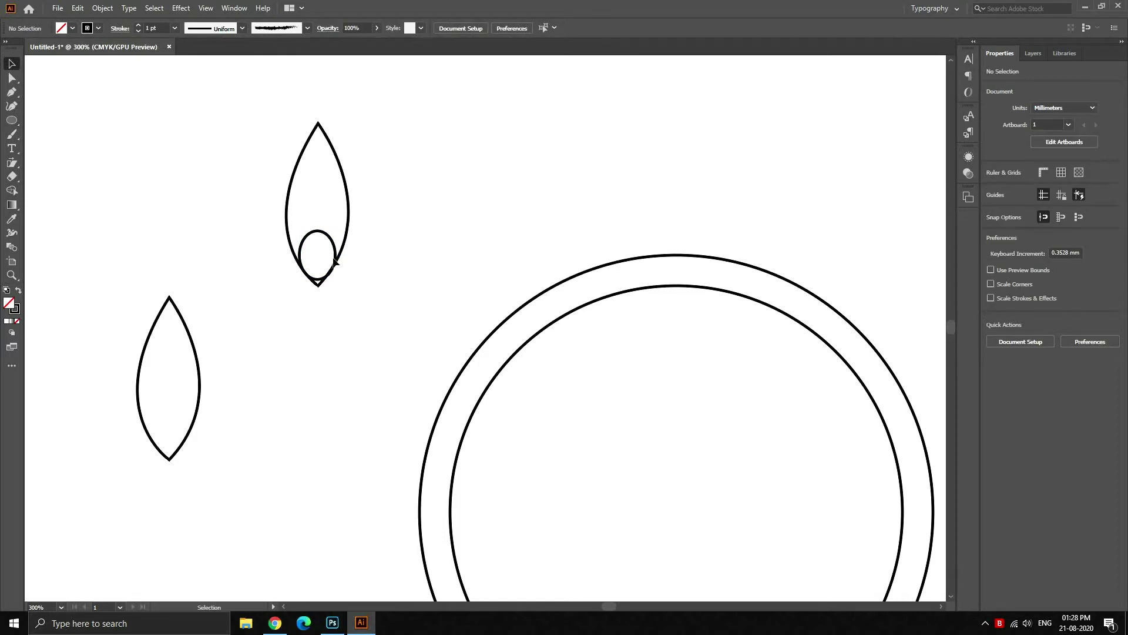
click(334, 261)
drag(335, 257, 333, 257)
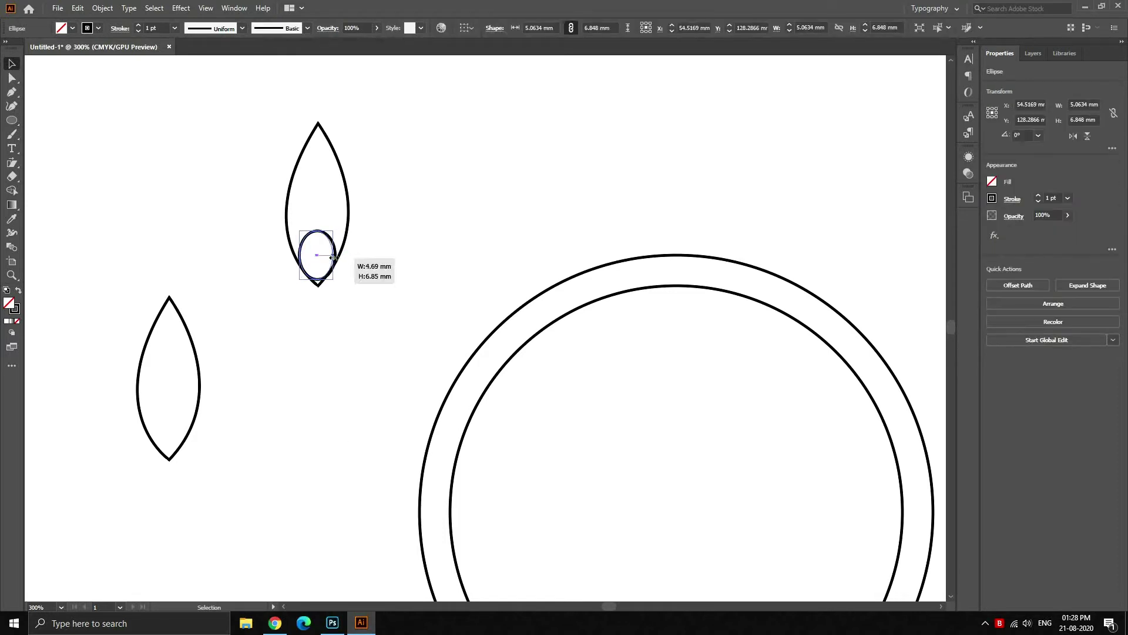
click(386, 319)
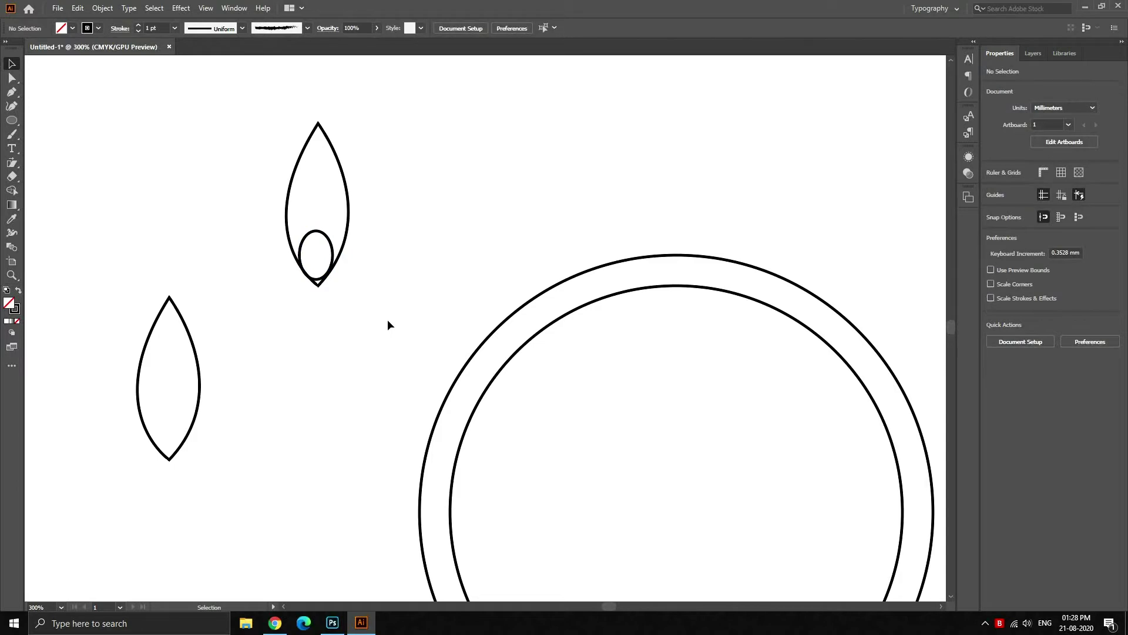
scroll(379, 315, down, 1)
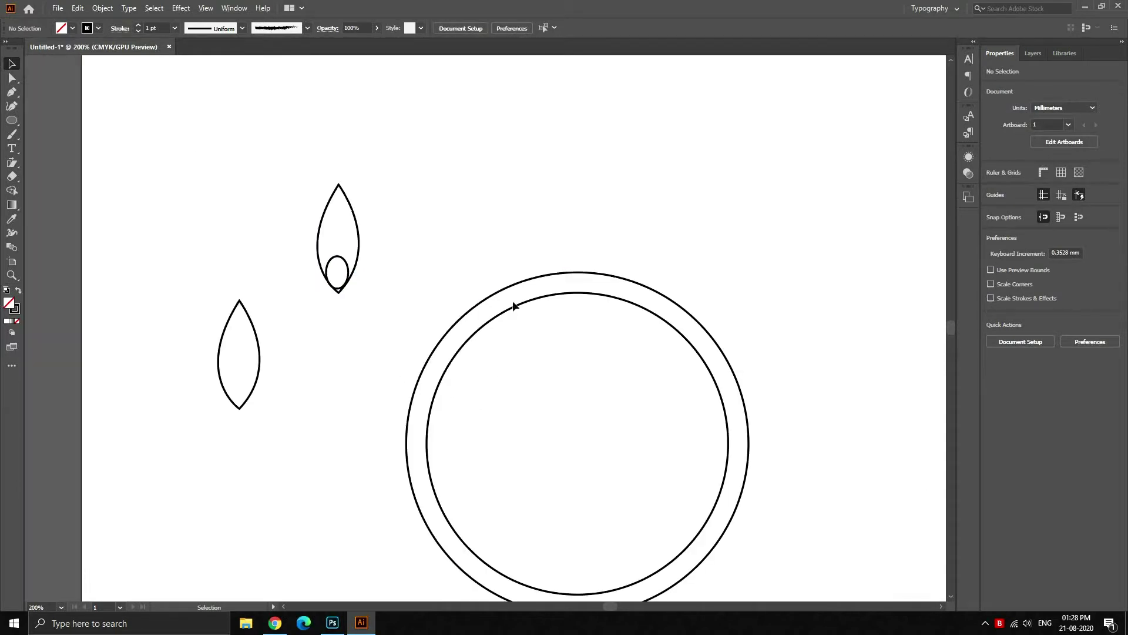
scroll(519, 231, down, 1)
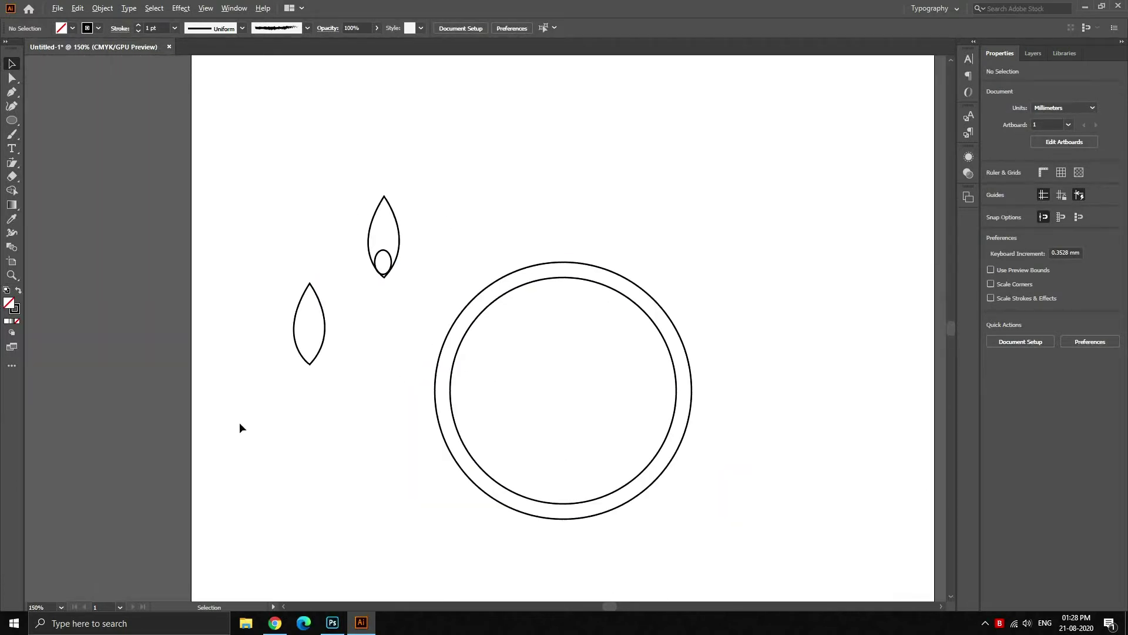
Draw a small circle above and to the right of the rings.
key(l)
drag(602, 189, 623, 215)
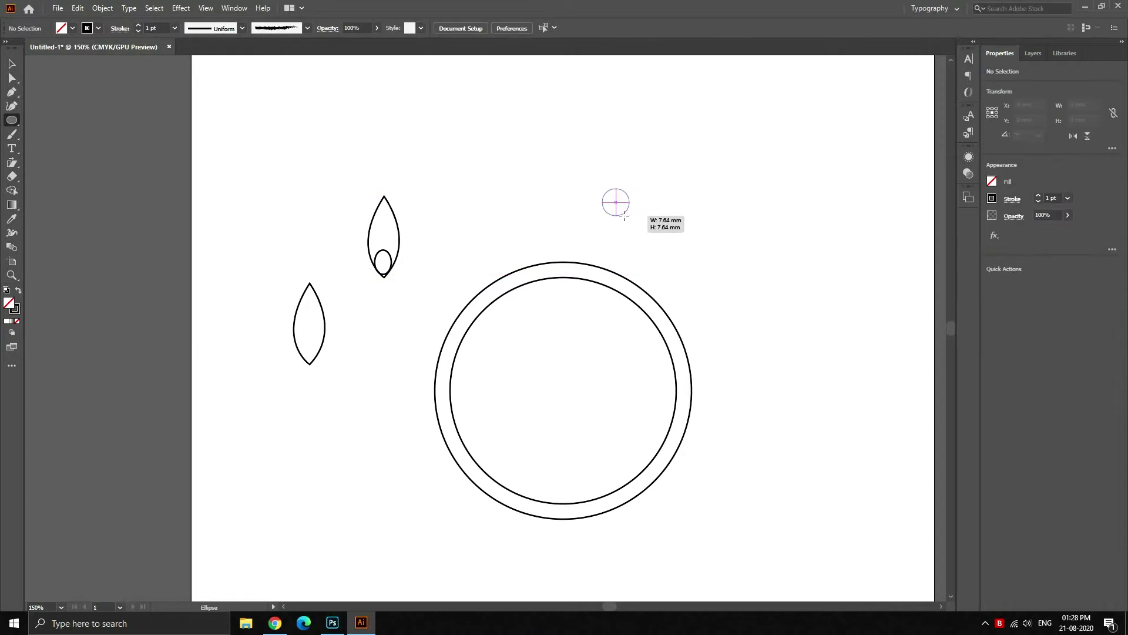
click(676, 230)
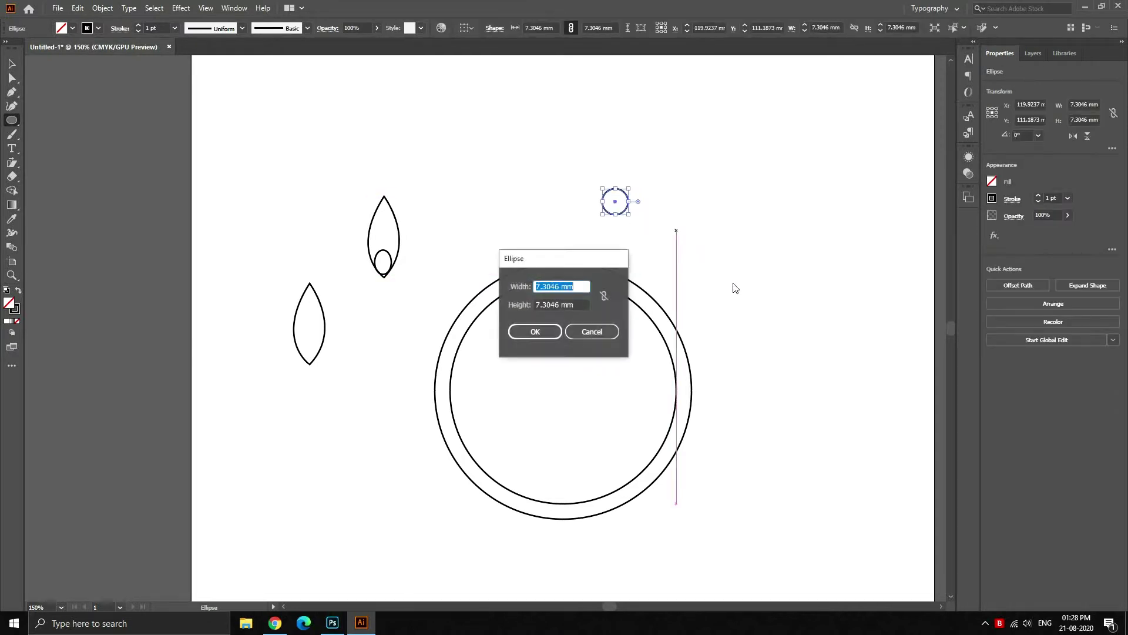
click(600, 330)
key(v)
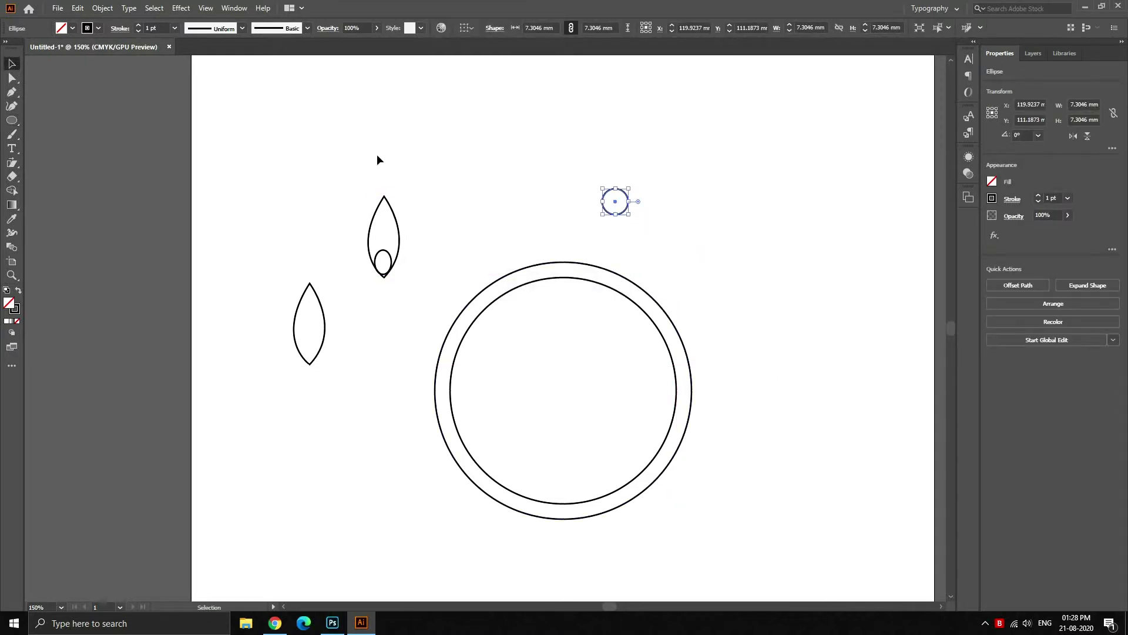
click(464, 217)
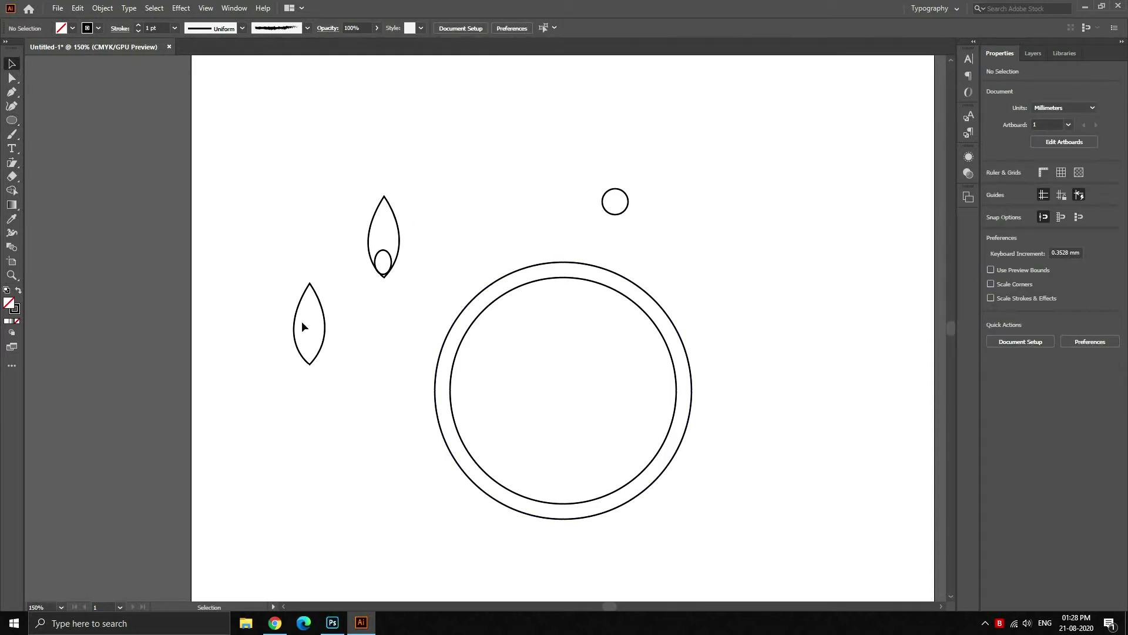
Move the plain leaf onto the top centre of the outer ring, standing upright.
click(320, 353)
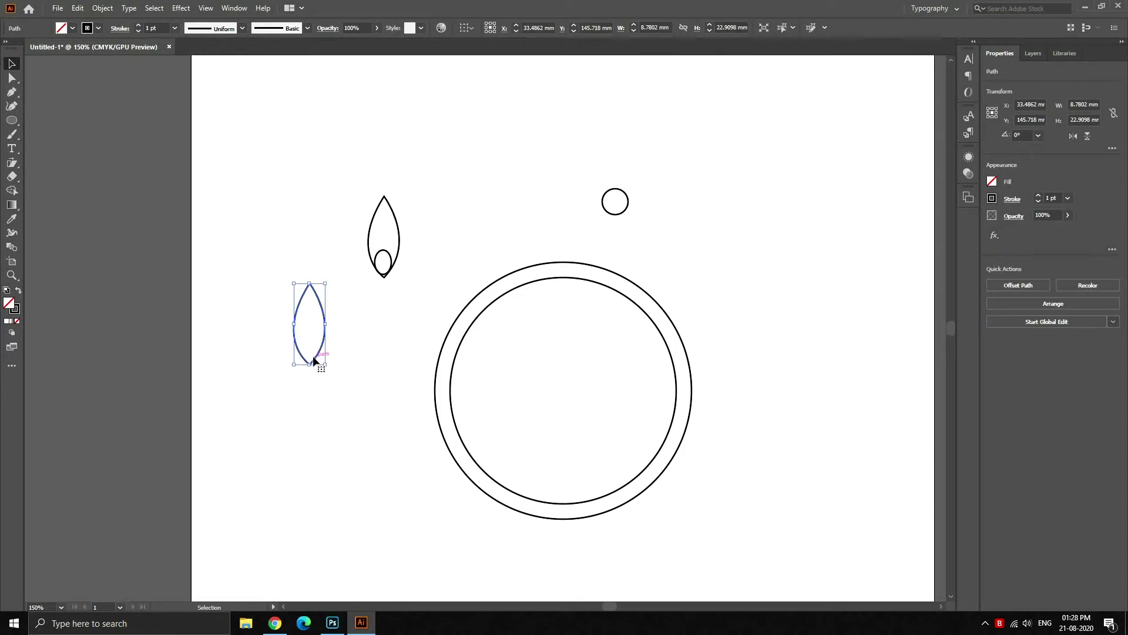
drag(314, 360, 572, 261)
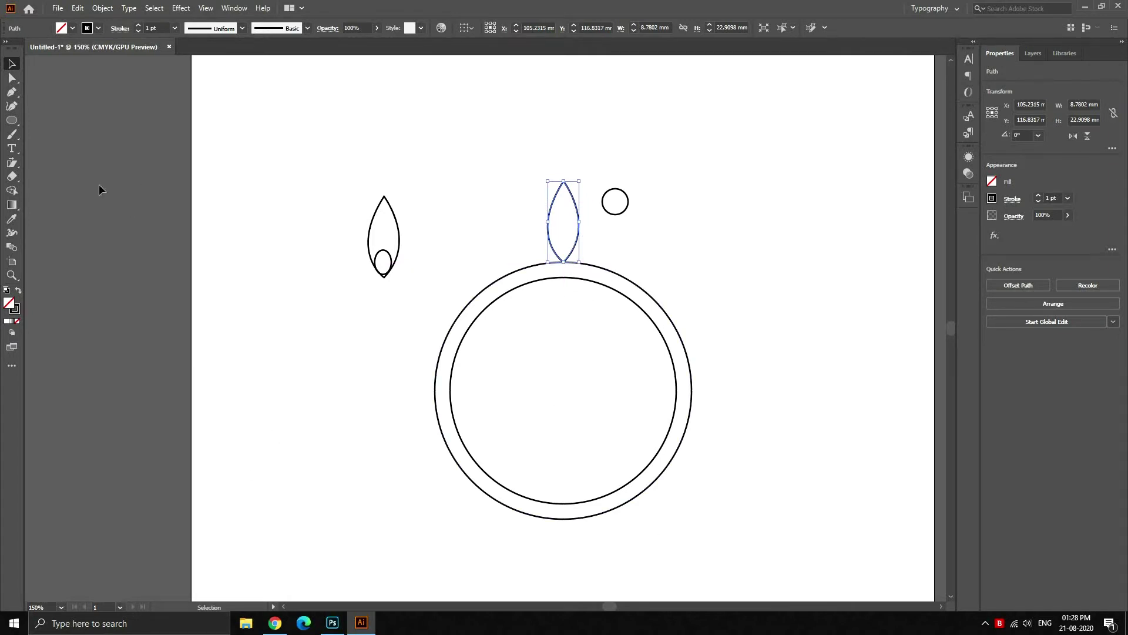
click(570, 219)
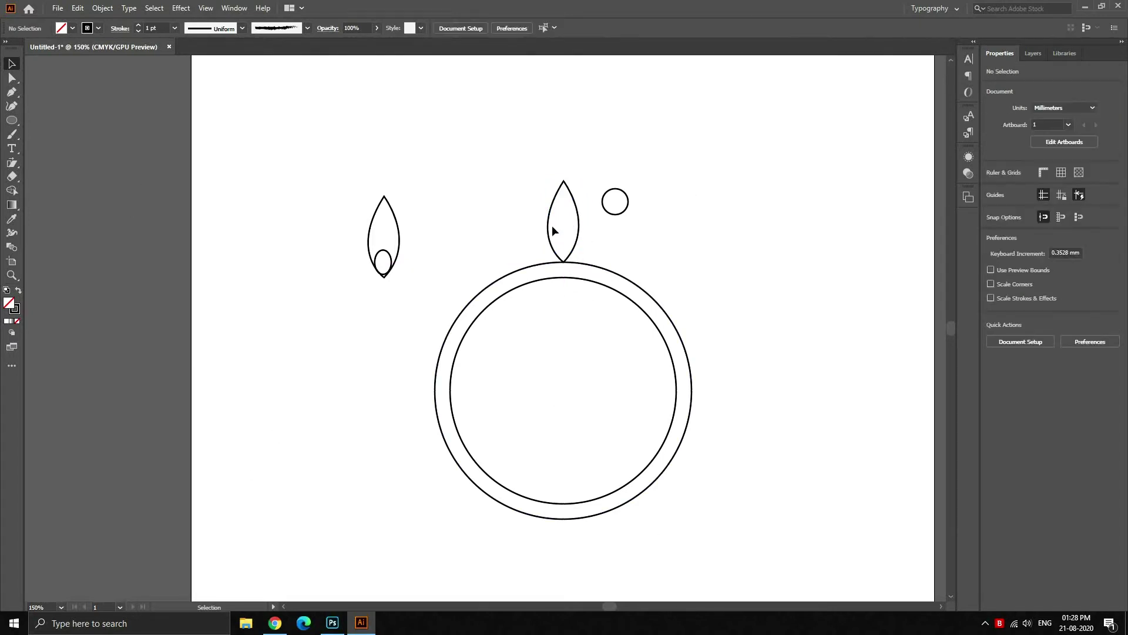
click(549, 225)
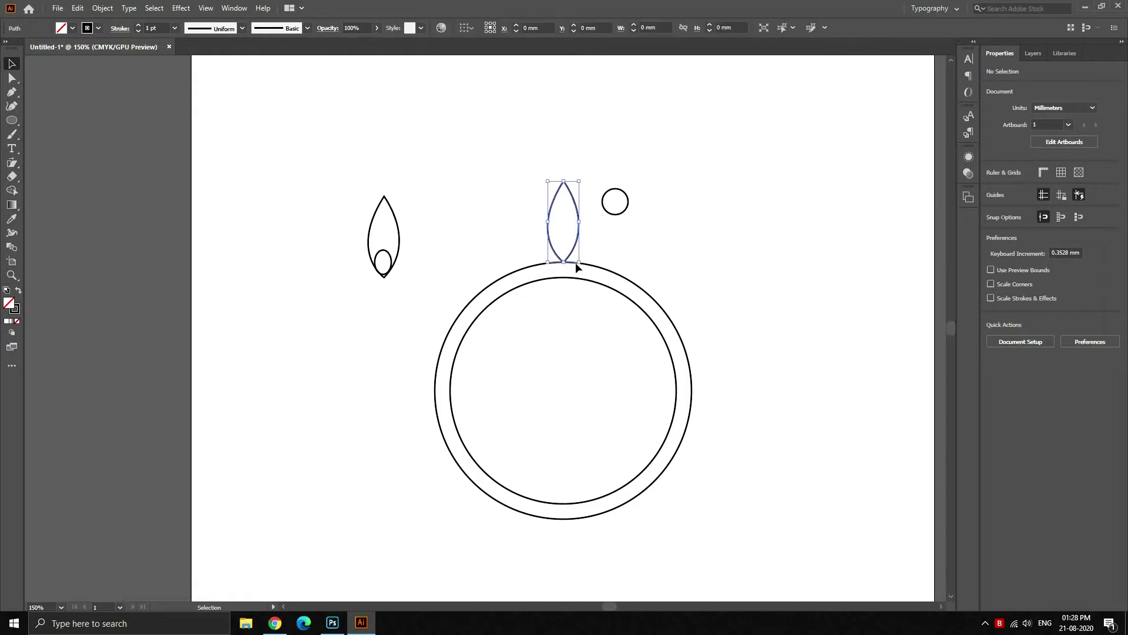
Try rotating the leaf around the ring centre, then return it to upright.
click(12, 163)
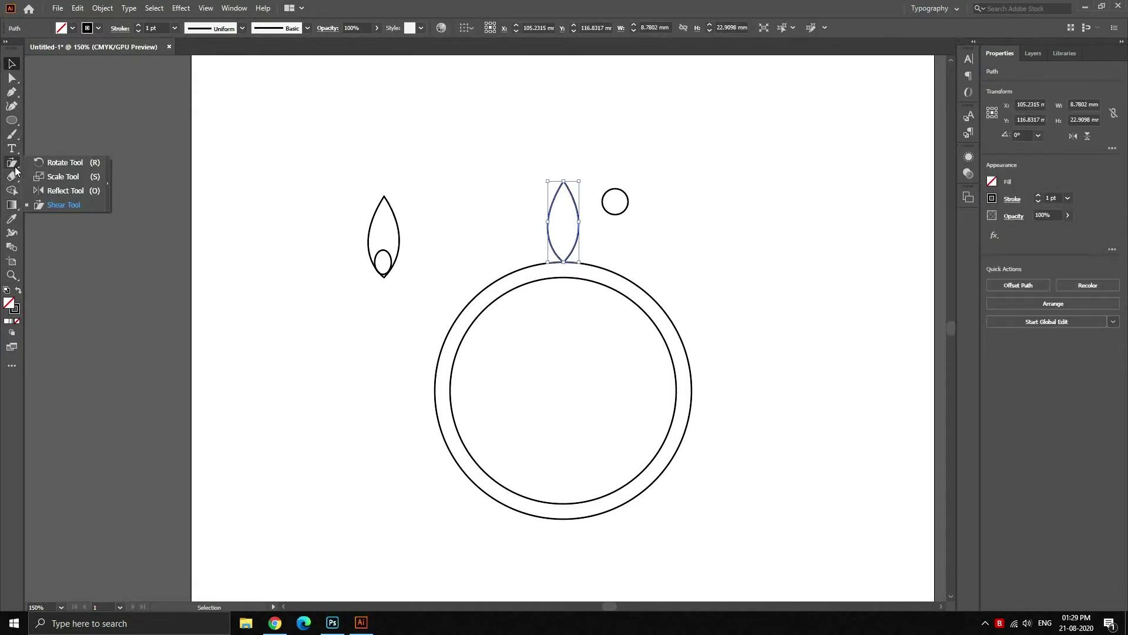
click(50, 165)
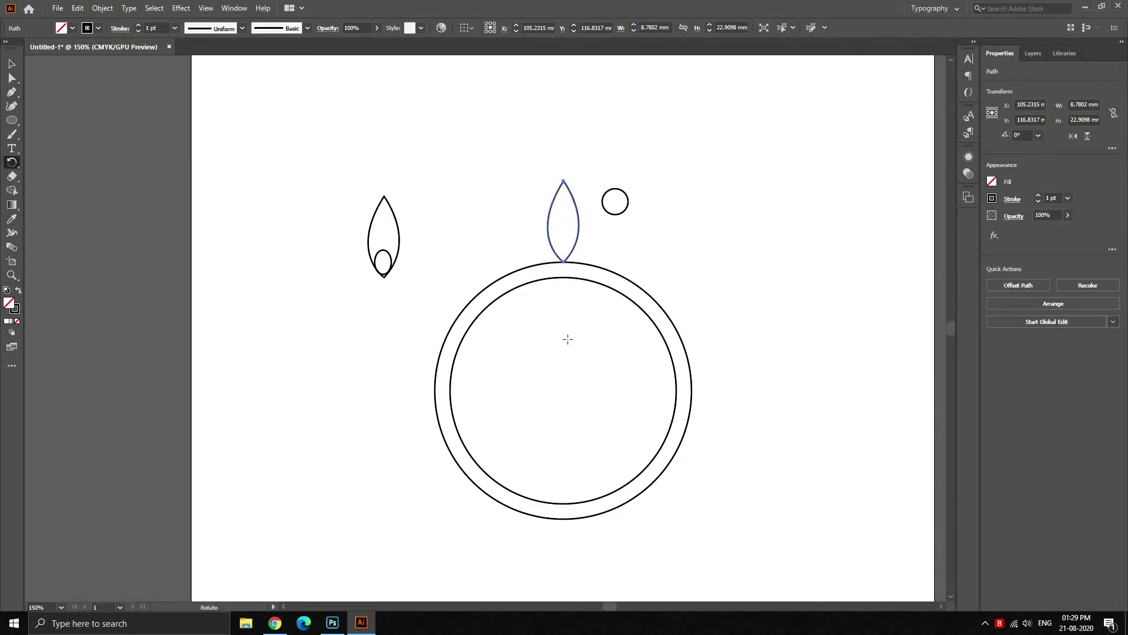
alt+click(563, 389)
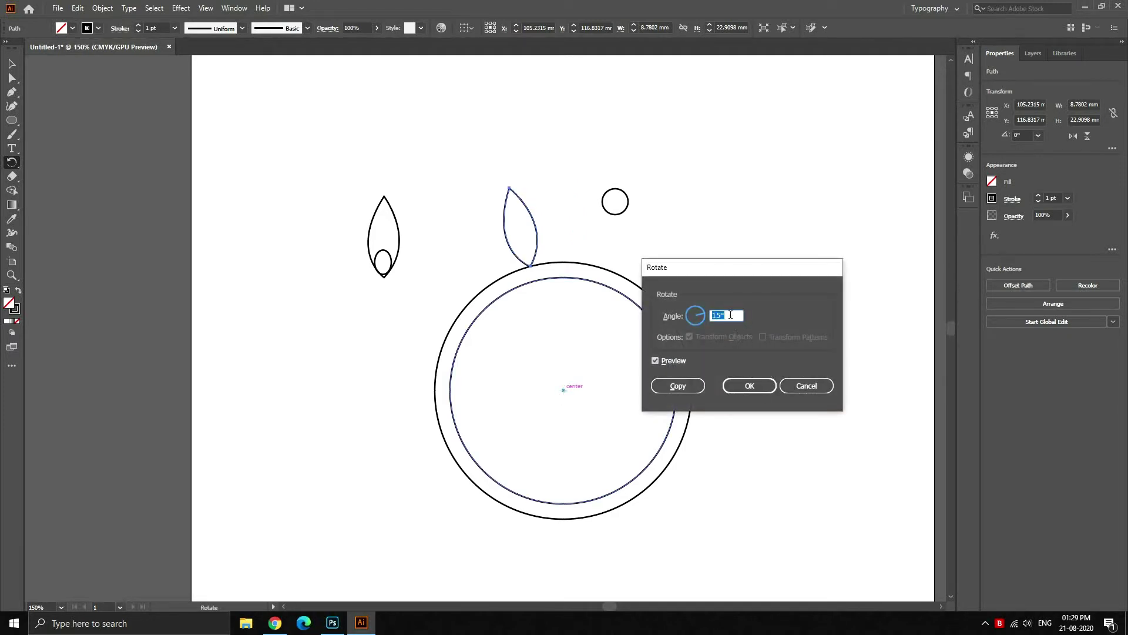
click(730, 315)
key(Return)
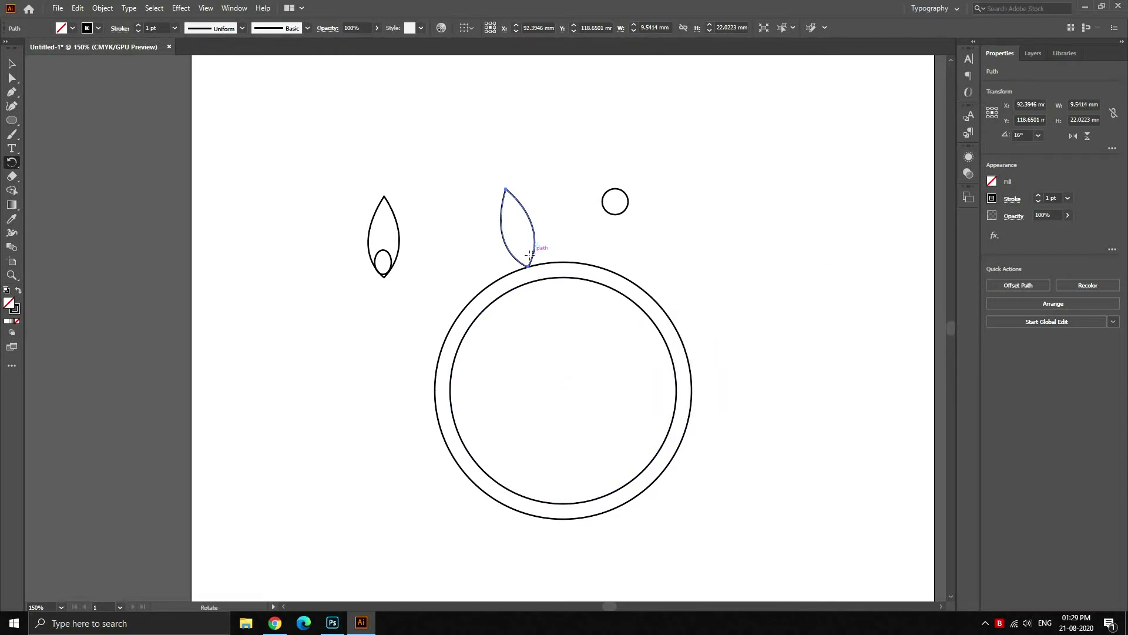
drag(524, 244, 566, 237)
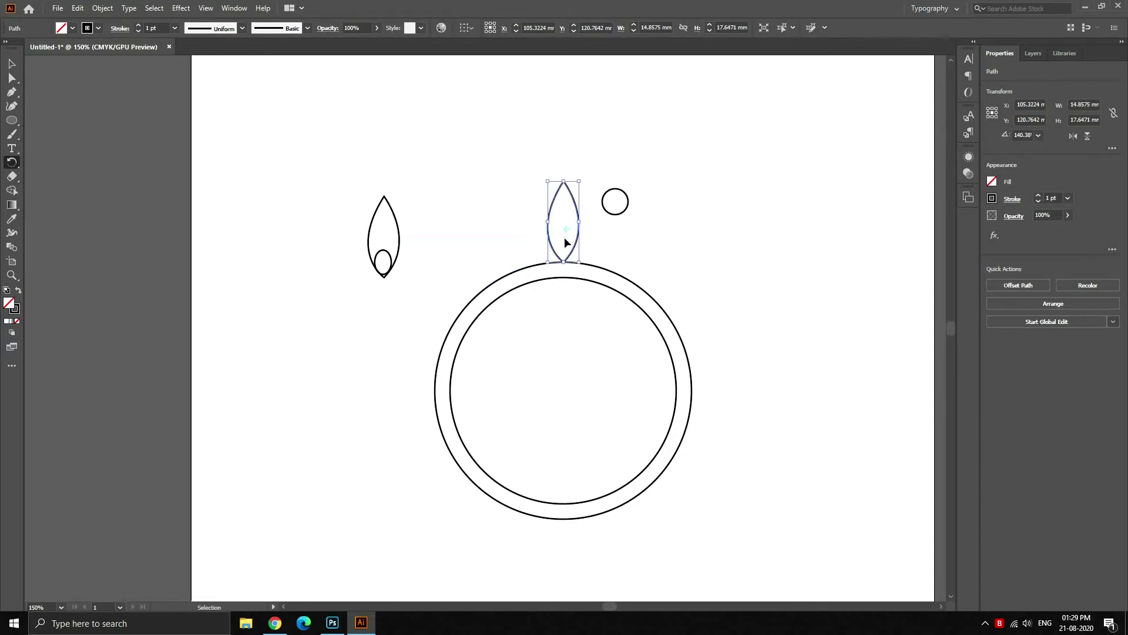
double_click(14, 163)
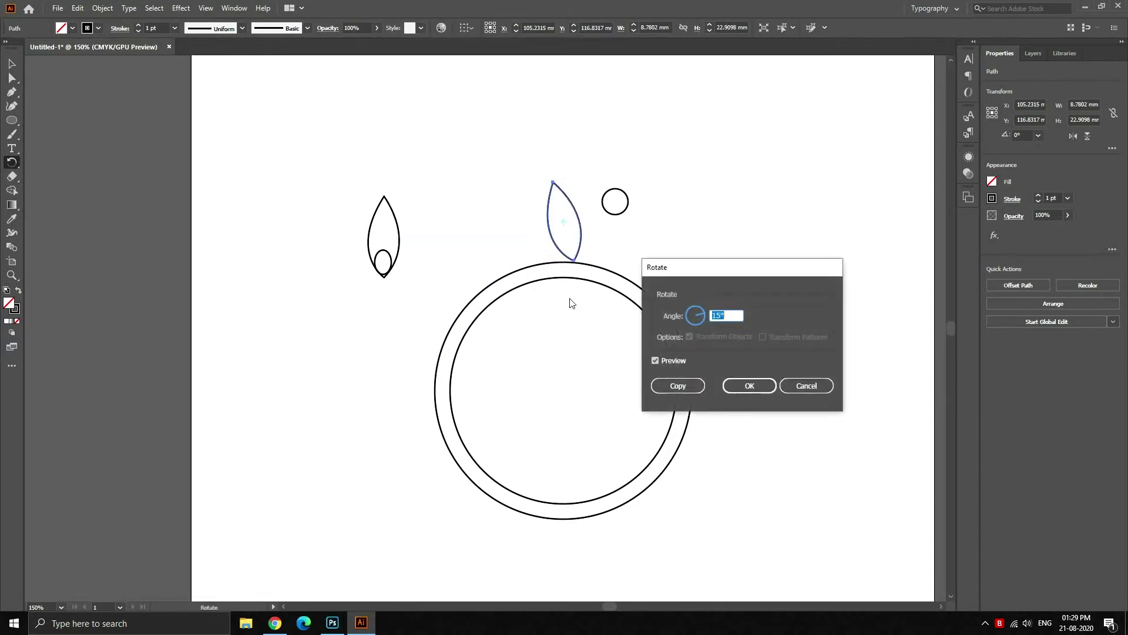
click(819, 388)
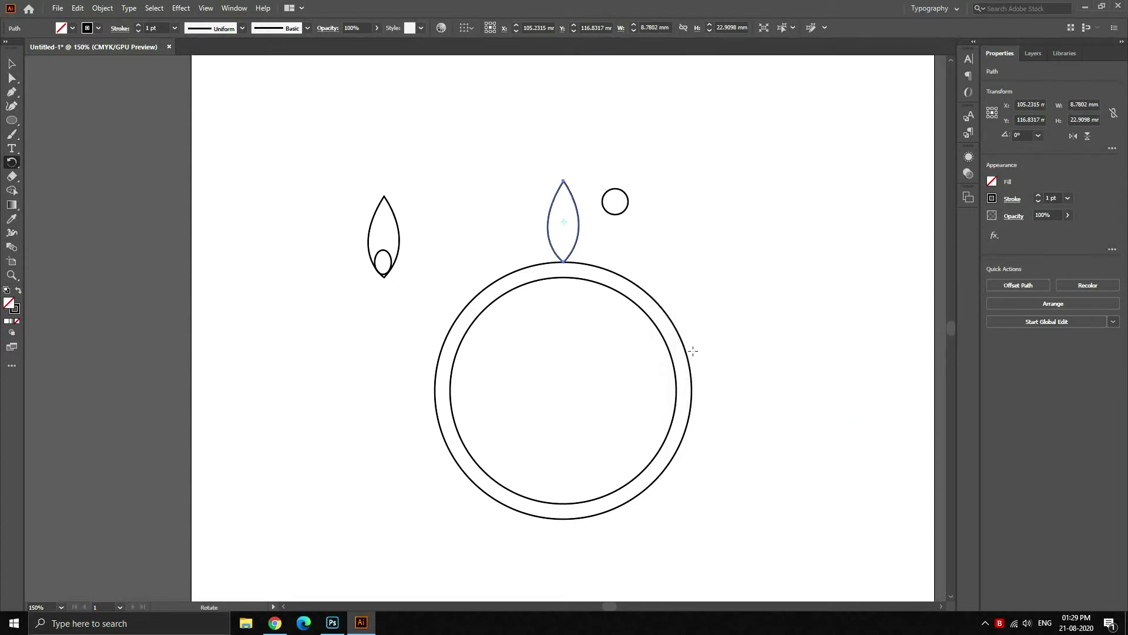
Make 15° rotated leaf copies around the ring centre until petals encircle it.
alt+click(564, 389)
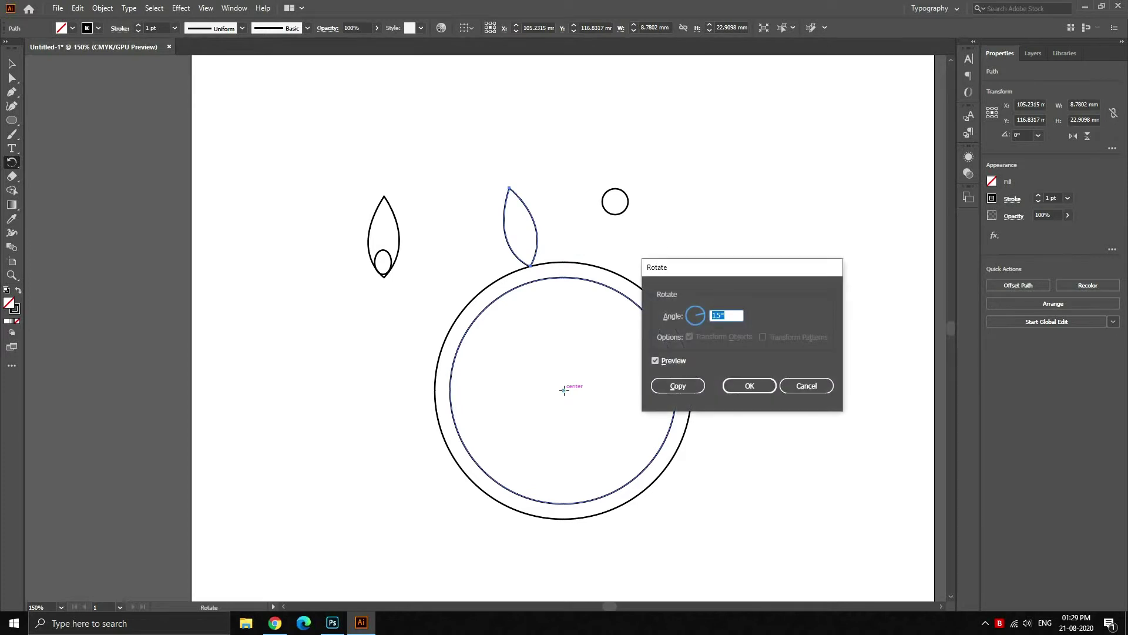
click(673, 385)
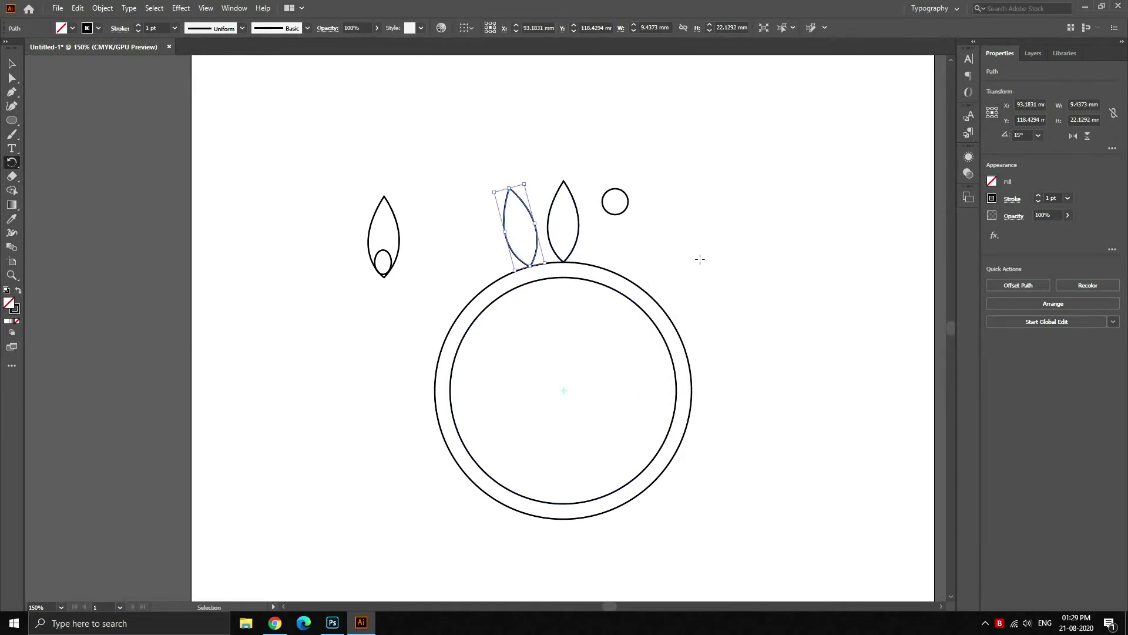
key(ctrl+d)
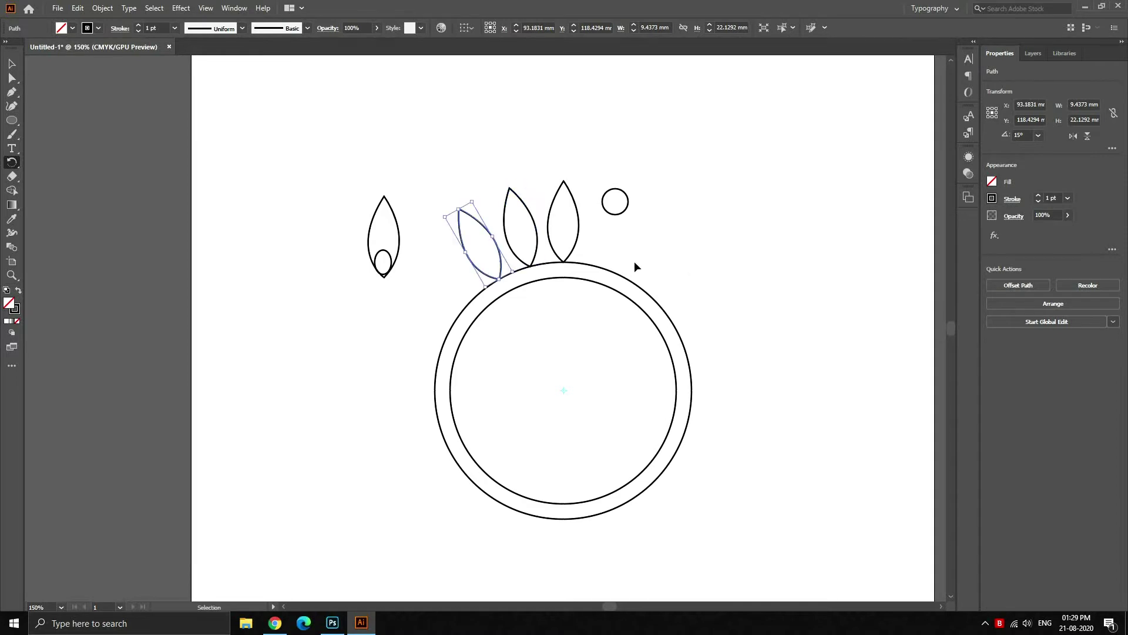
key(ctrl+d)
key(ctrl+d)
key(ctrl+d)
key(ctrl+d)
key(ctrl+d)
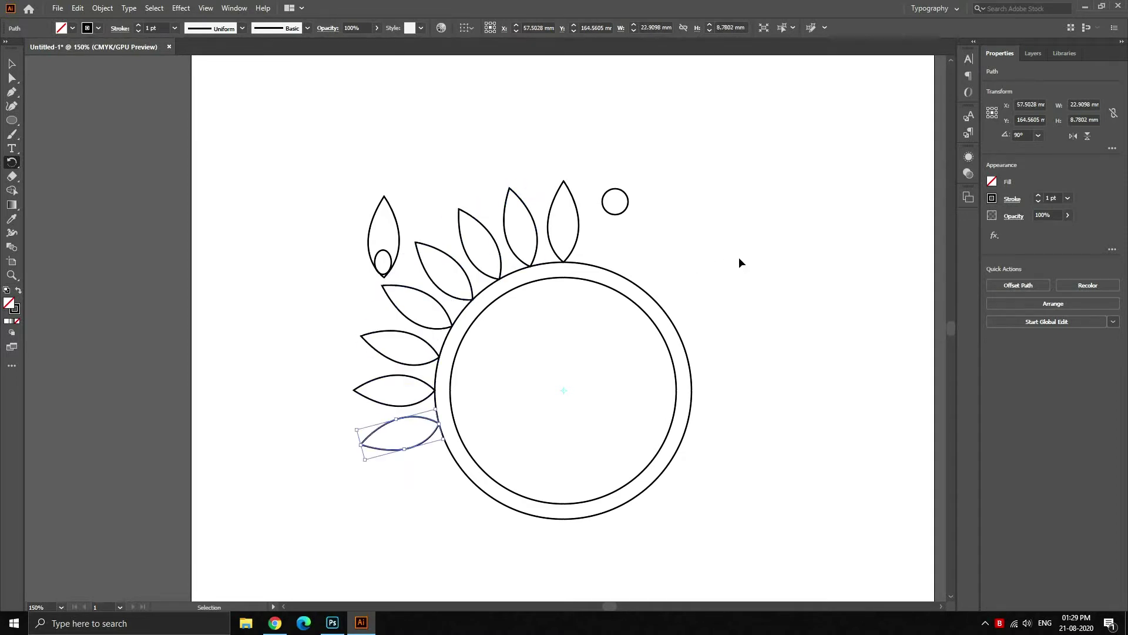
key(ctrl+d)
key(ctrl+d)
key(ctrl+d)
key(ctrl+d)
key(ctrl+d)
key(ctrl+d)
key(ctrl+d)
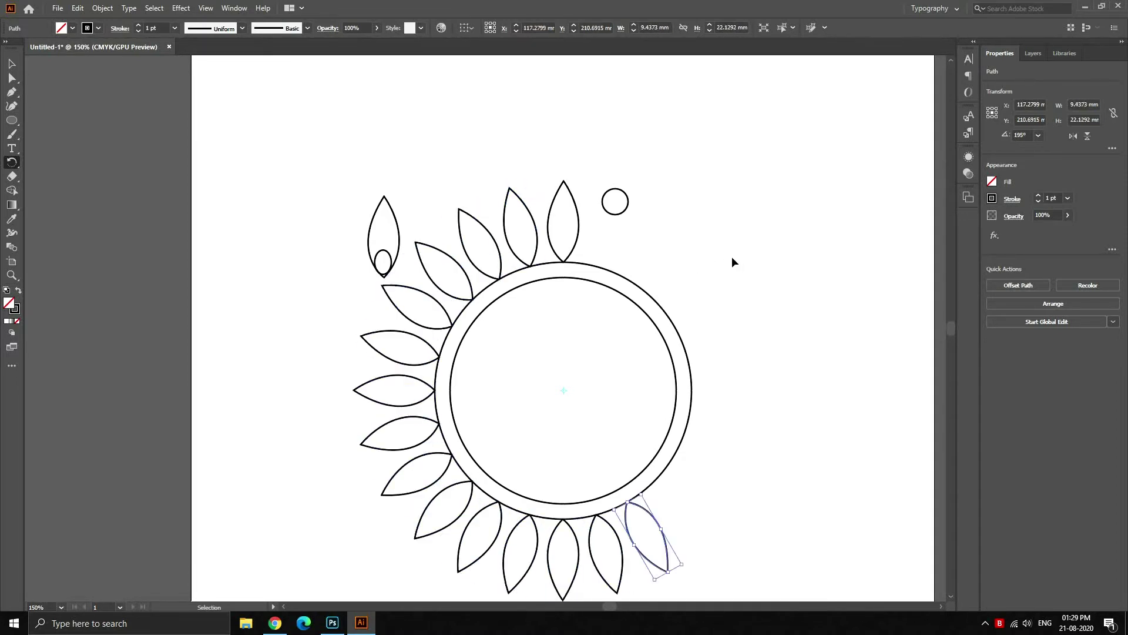
key(ctrl+d)
key(ctrl+d)
key(ctrl+d)
key(ctrl+d)
key(ctrl+d)
key(ctrl+d)
key(ctrl+d)
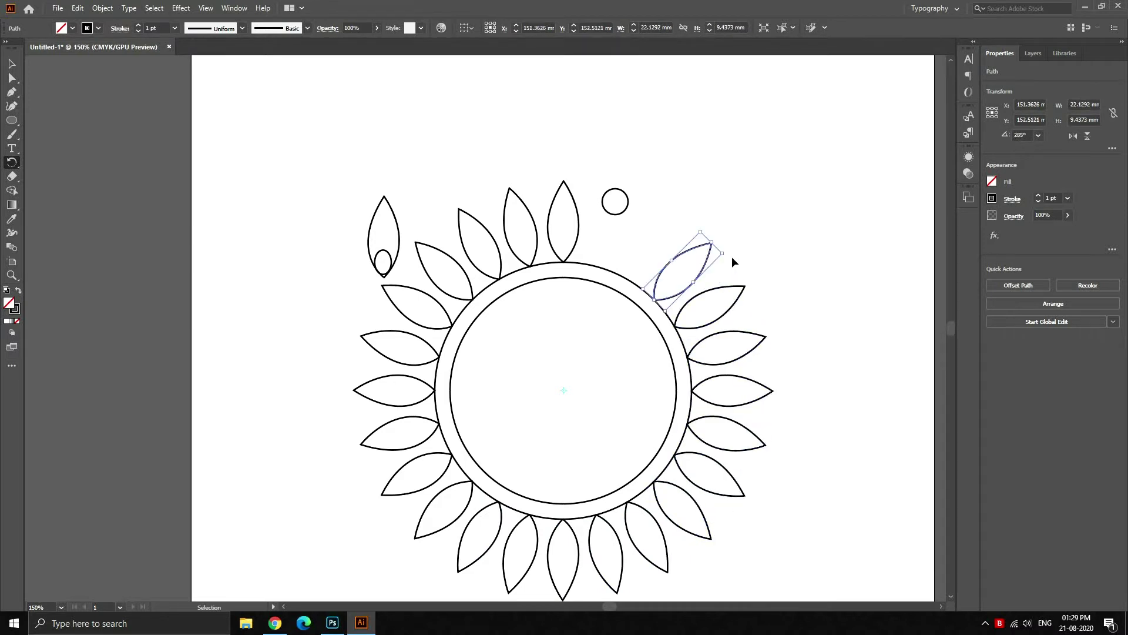
key(ctrl+d)
key(ctrl+d)
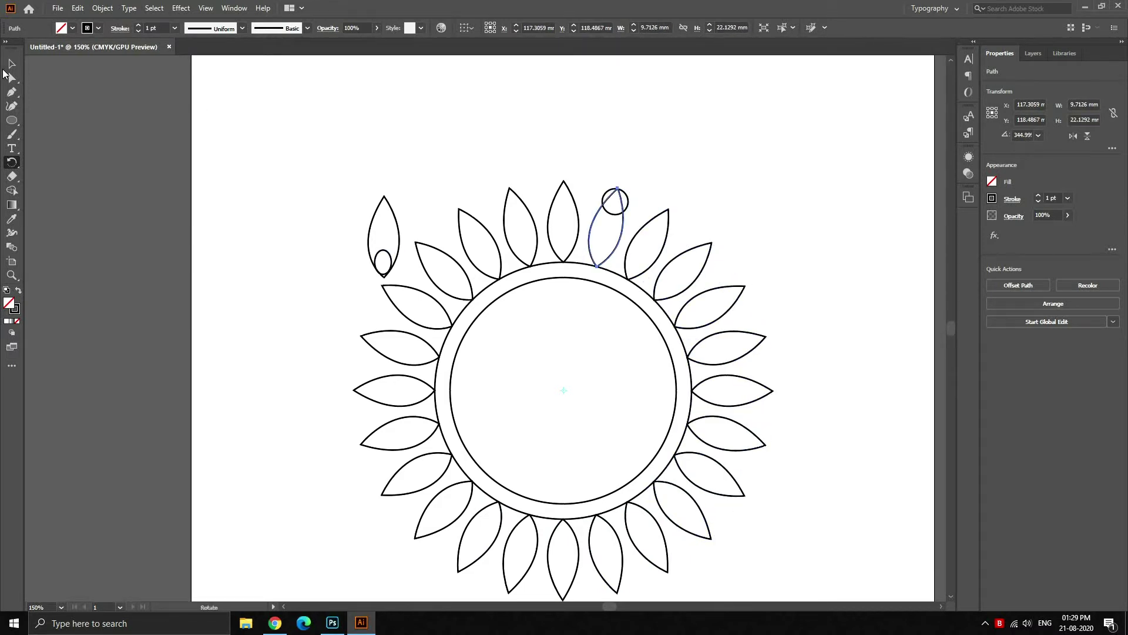
click(11, 64)
drag(628, 202, 727, 176)
Place a copy of the small circle in the gap between the top petals.
click(816, 271)
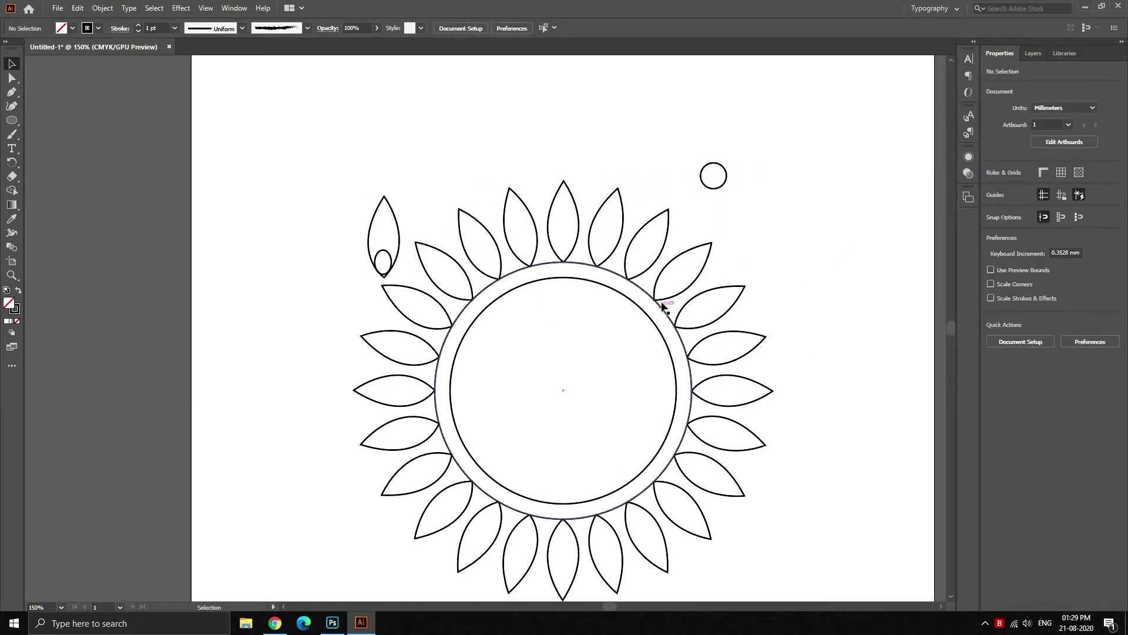
drag(705, 185, 549, 300)
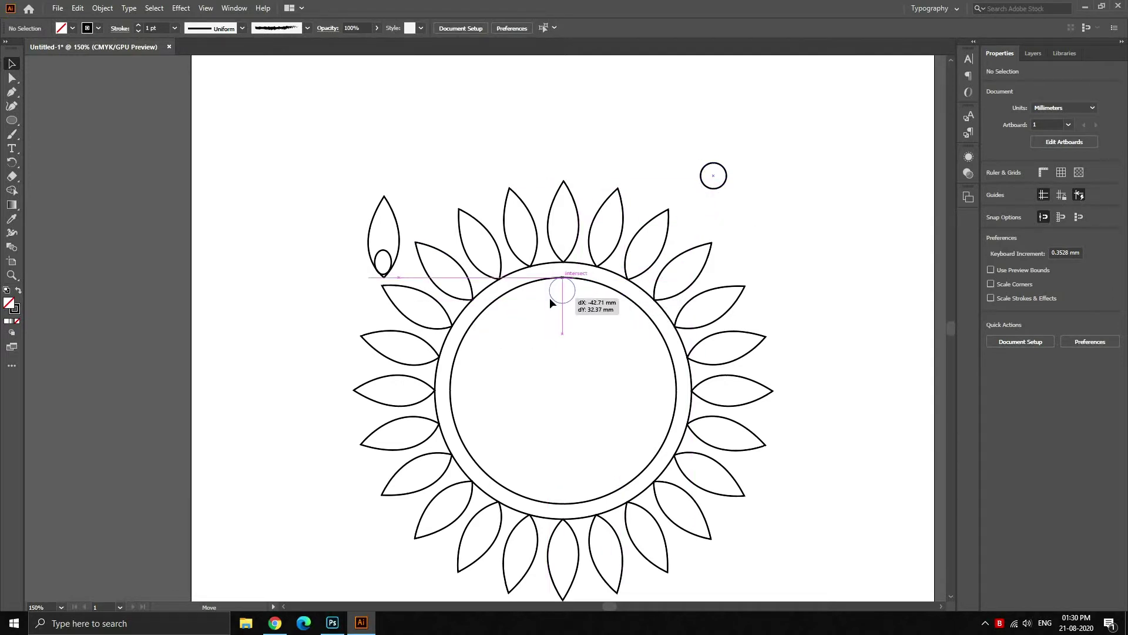
drag(549, 300, 531, 201)
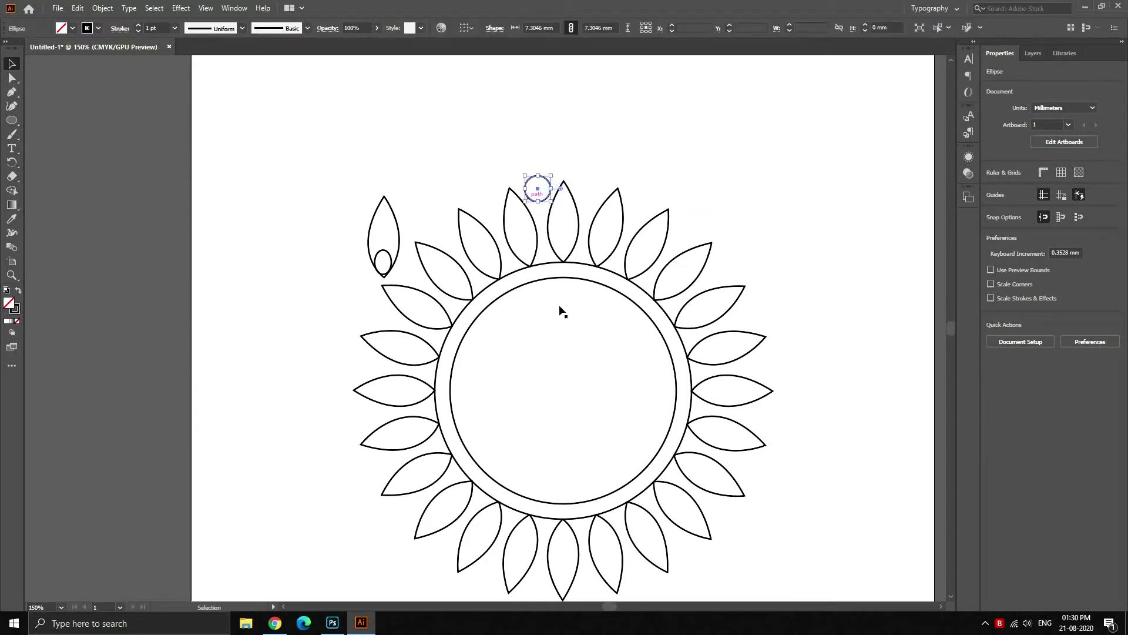
double_click(12, 162)
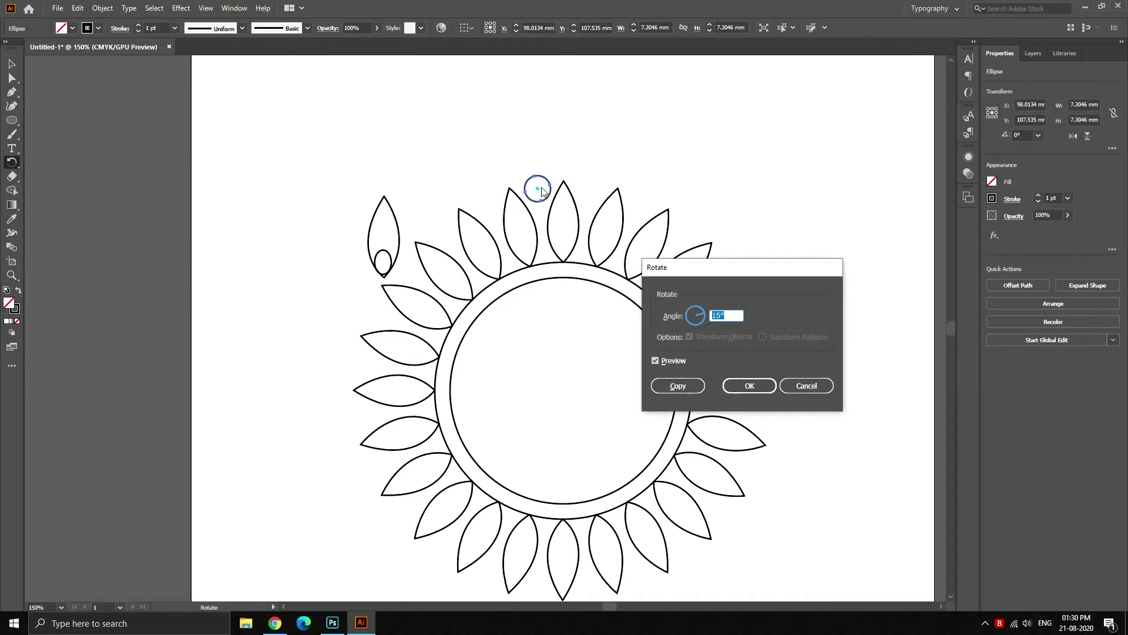
click(807, 385)
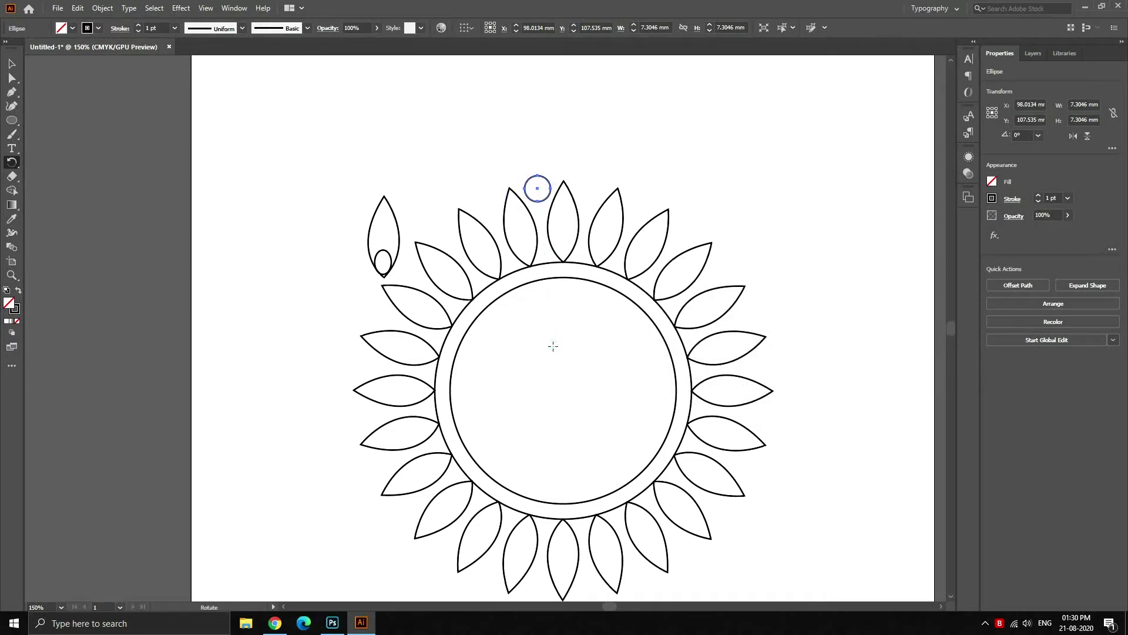
Rotate-copy the small circle around the ring centre, repeating until every petal gap has one.
alt+click(561, 389)
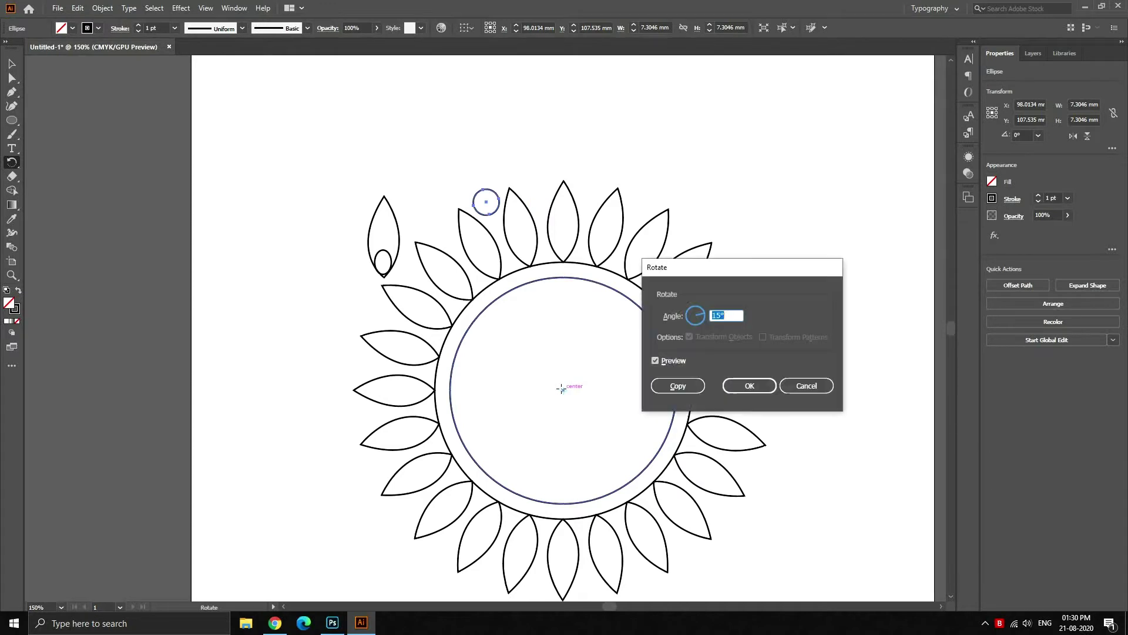
click(668, 383)
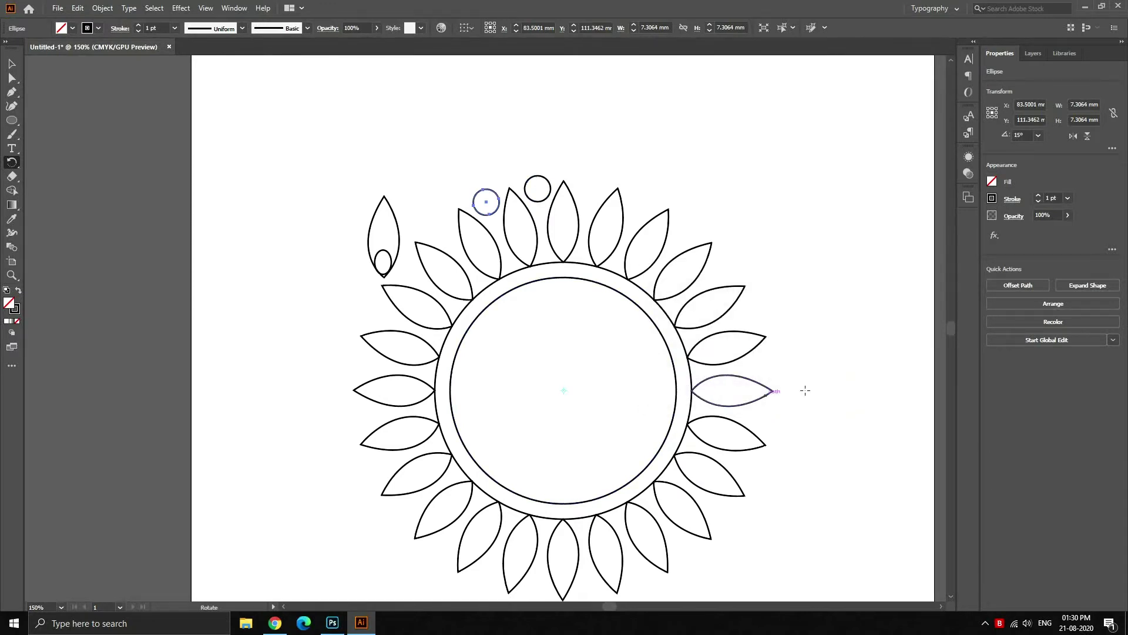
key(ctrl+d)
key(ctrl+d)
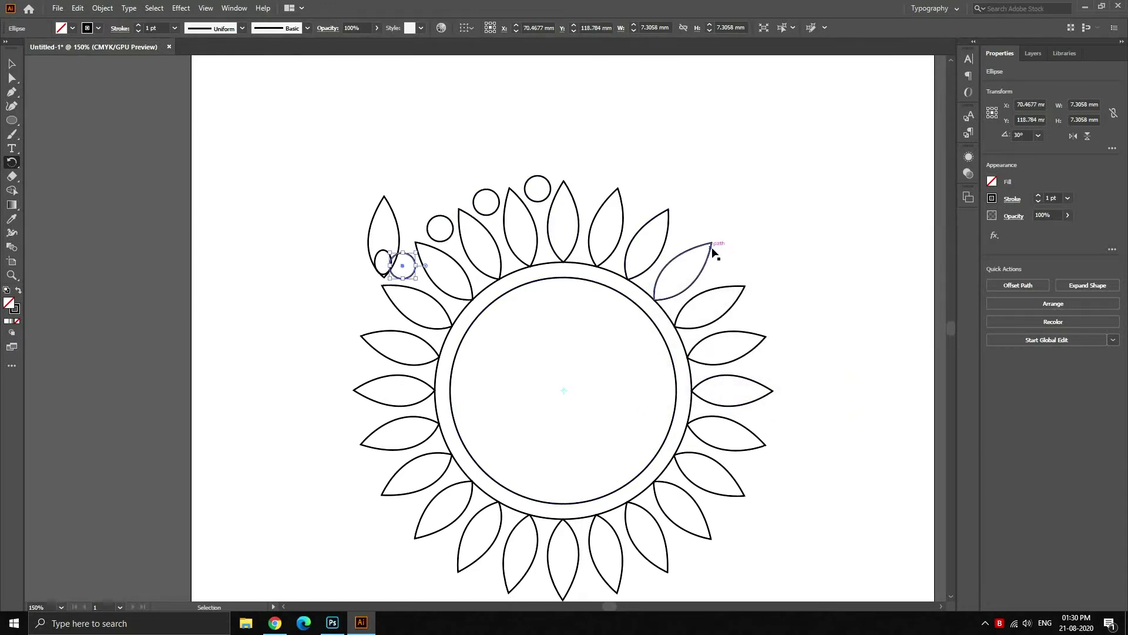
key(ctrl+d)
key(ctrl+d)
key(ctrl+d)
key(ctrl+d)
key(ctrl+d)
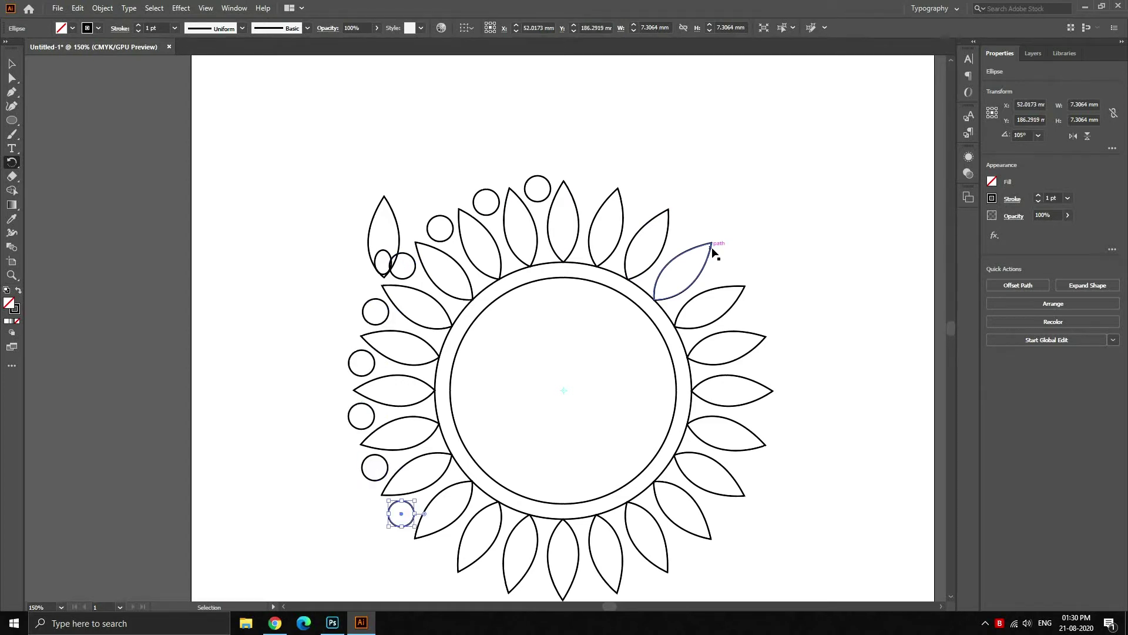
key(ctrl+d)
key(ctrl+d)
key(ctrl+d)
key(ctrl+d)
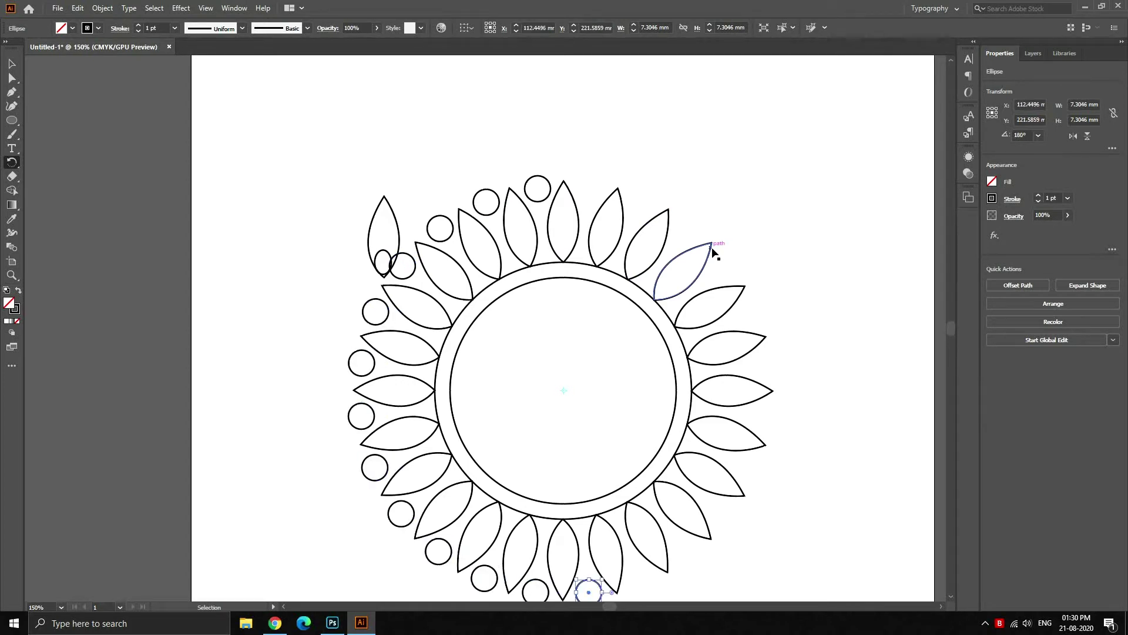
key(ctrl+d)
key(ctrl+d)
key(ctrl+d)
key(ctrl+d)
key(ctrl+d)
key(ctrl+d)
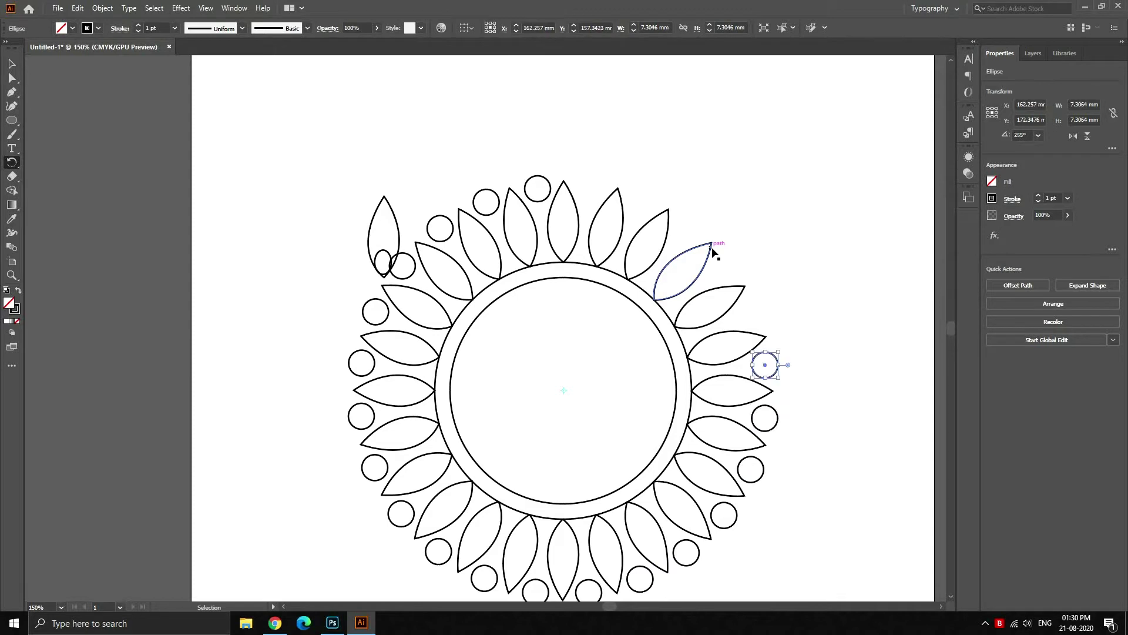
key(ctrl+d)
key(ctrl+d)
key(ctrl+d)
key(ctrl+d)
key(ctrl+d)
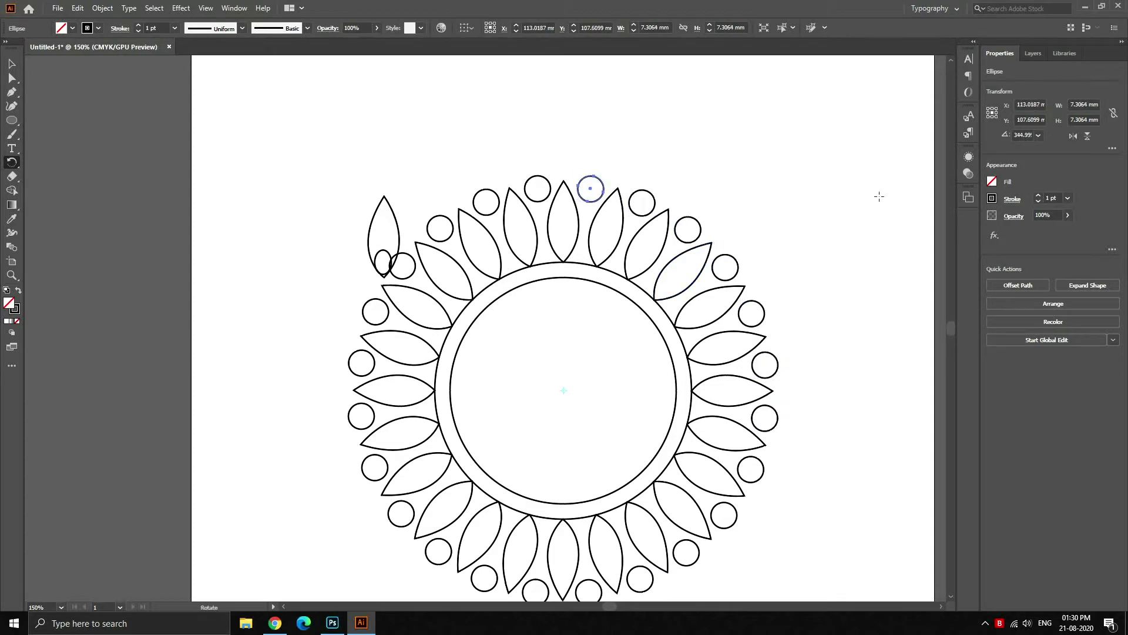
key(v)
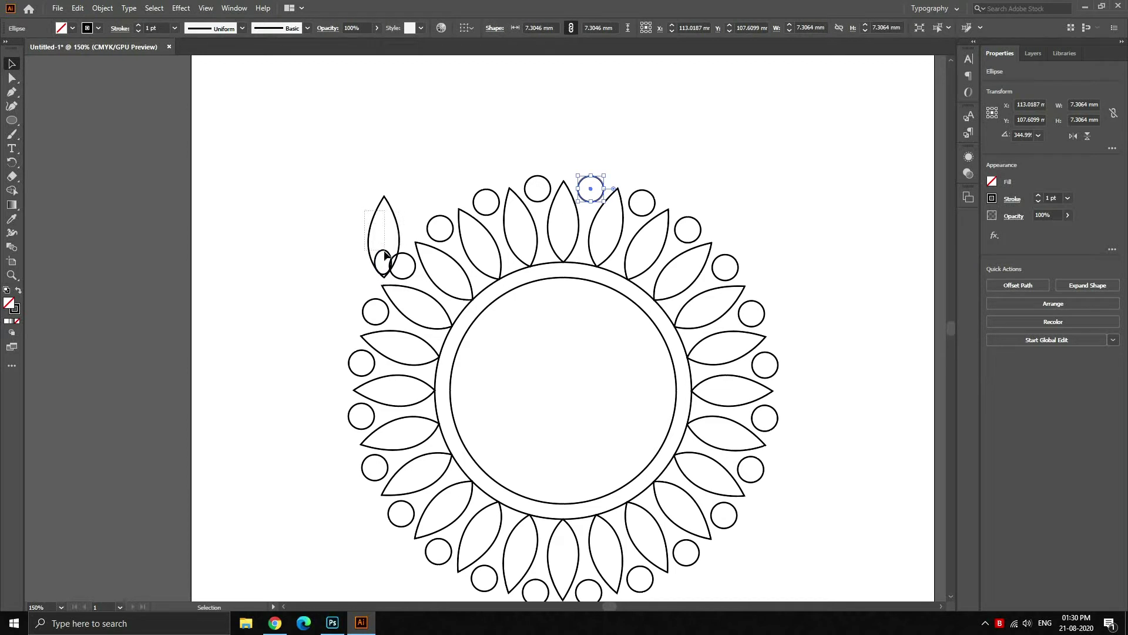
Move the spare leaf to the upper left and set the small oval at its bottom tip.
drag(403, 223, 383, 257)
mouse_move(310, 212)
mouse_down()
mouse_move(367, 231)
mouse_move(306, 166)
mouse_up()
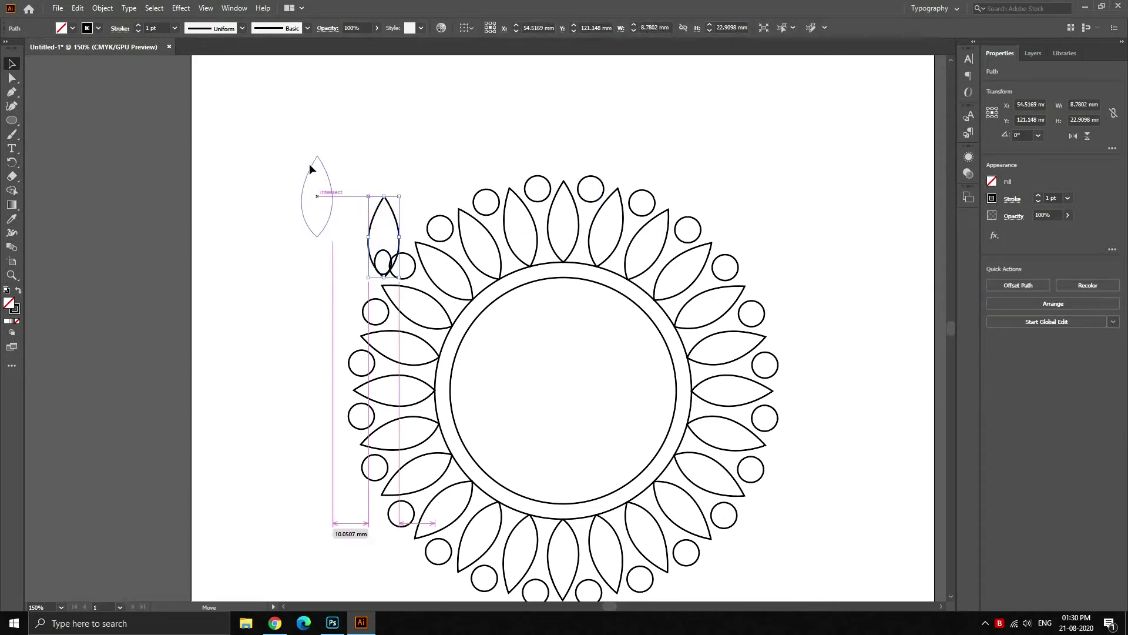
click(746, 220)
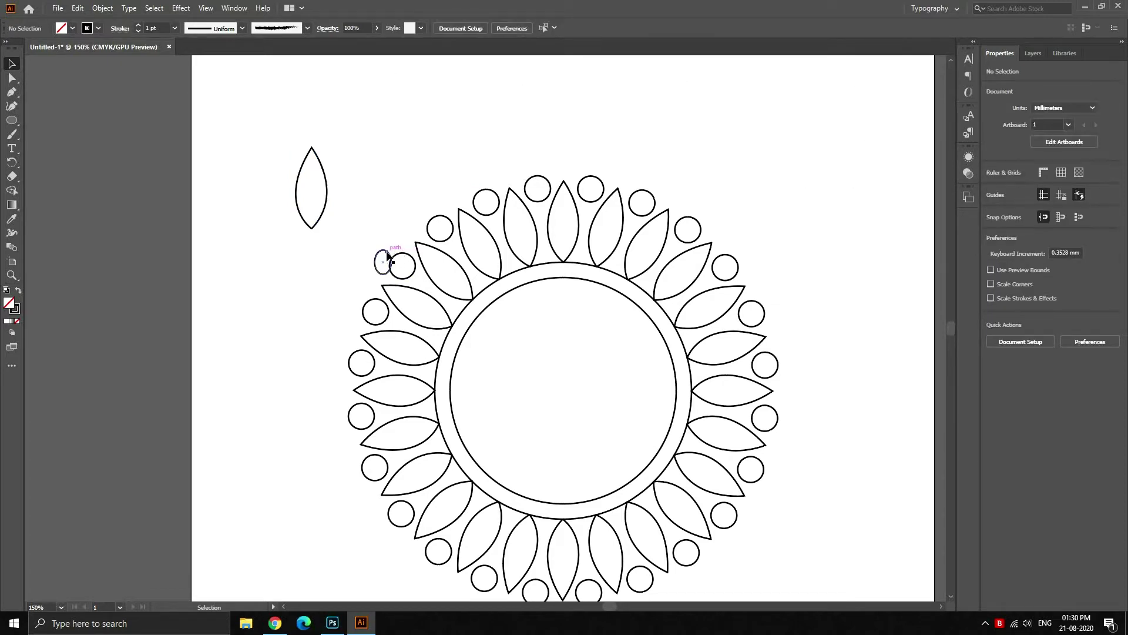
mouse_move(386, 250)
mouse_down()
mouse_move(310, 247)
mouse_move(315, 212)
mouse_up()
click(364, 224)
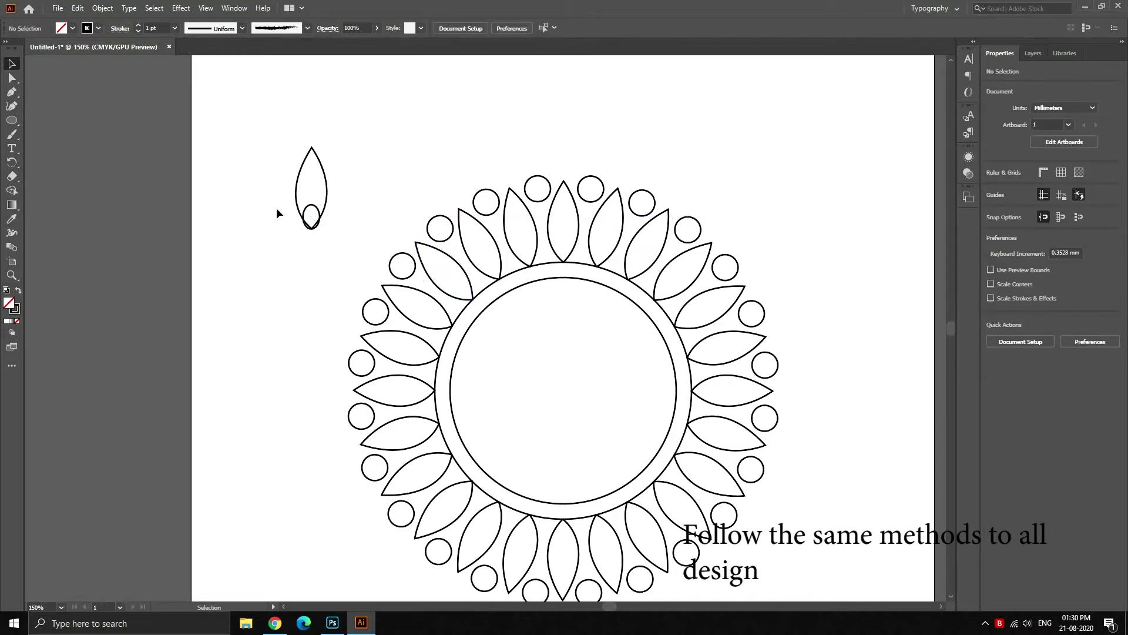
drag(321, 211, 318, 215)
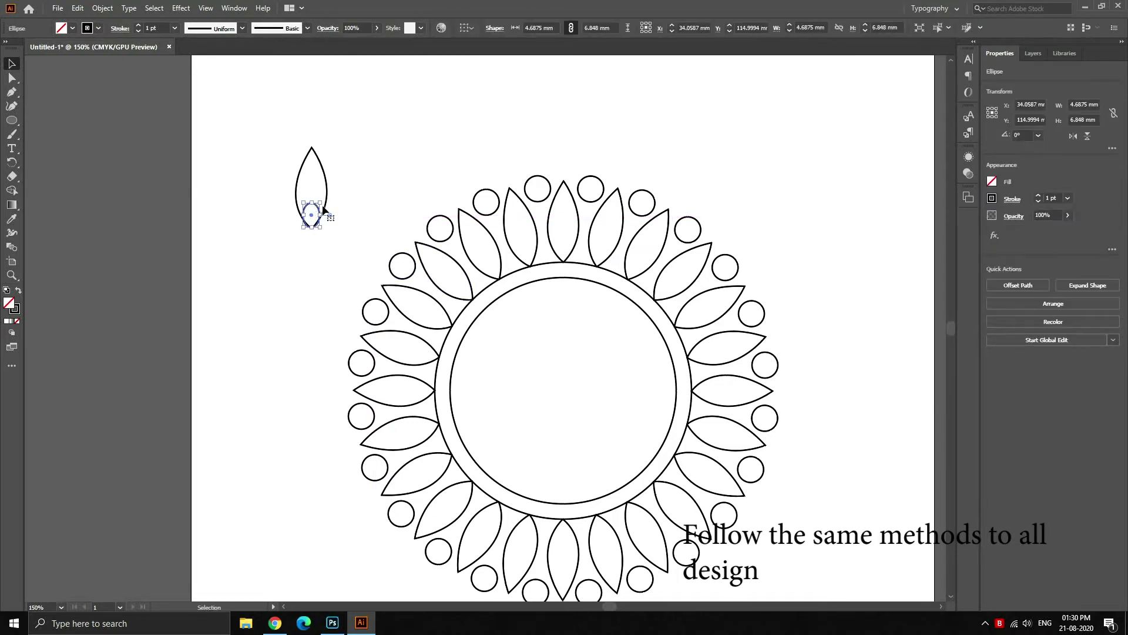
Group the leaf with its oval and shift the group slightly up and right.
drag(273, 134, 328, 230)
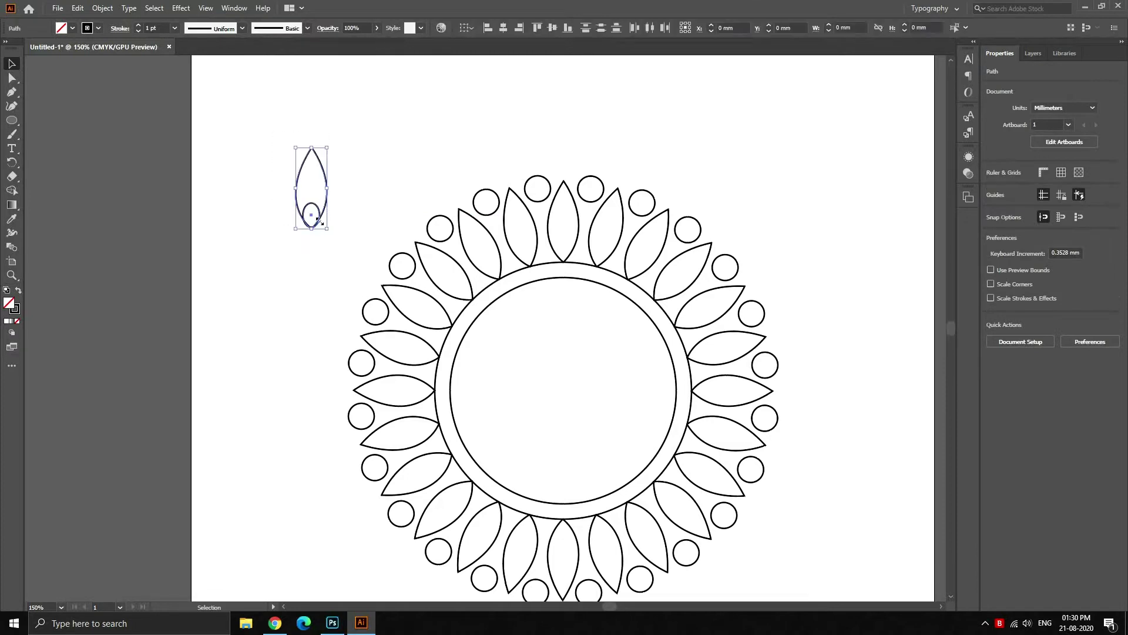
right_click(319, 216)
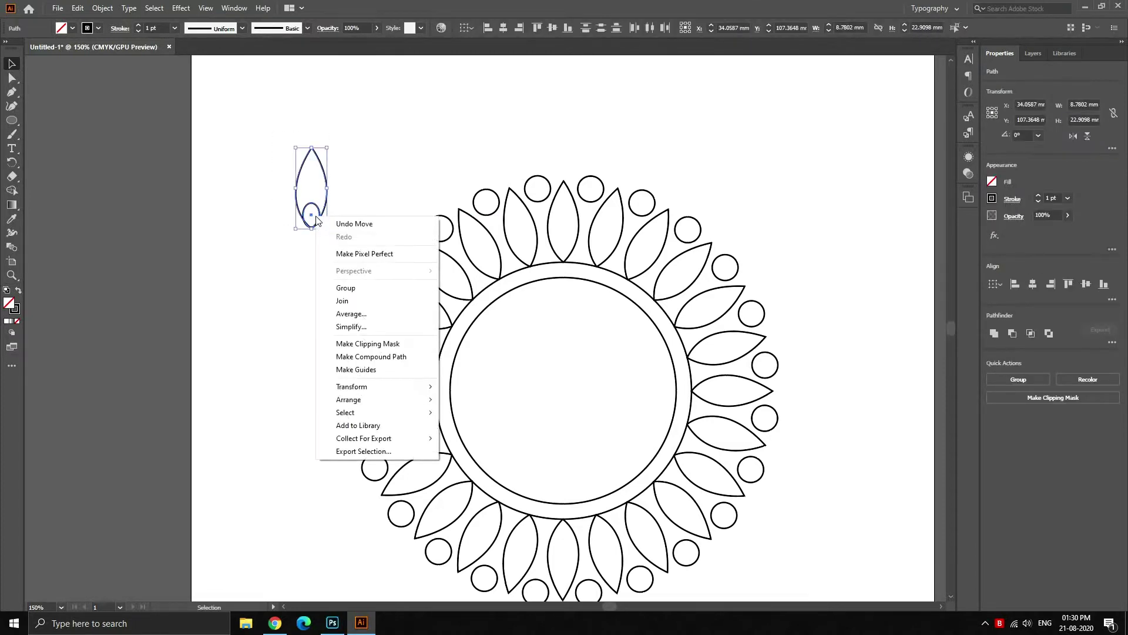
click(354, 290)
click(317, 290)
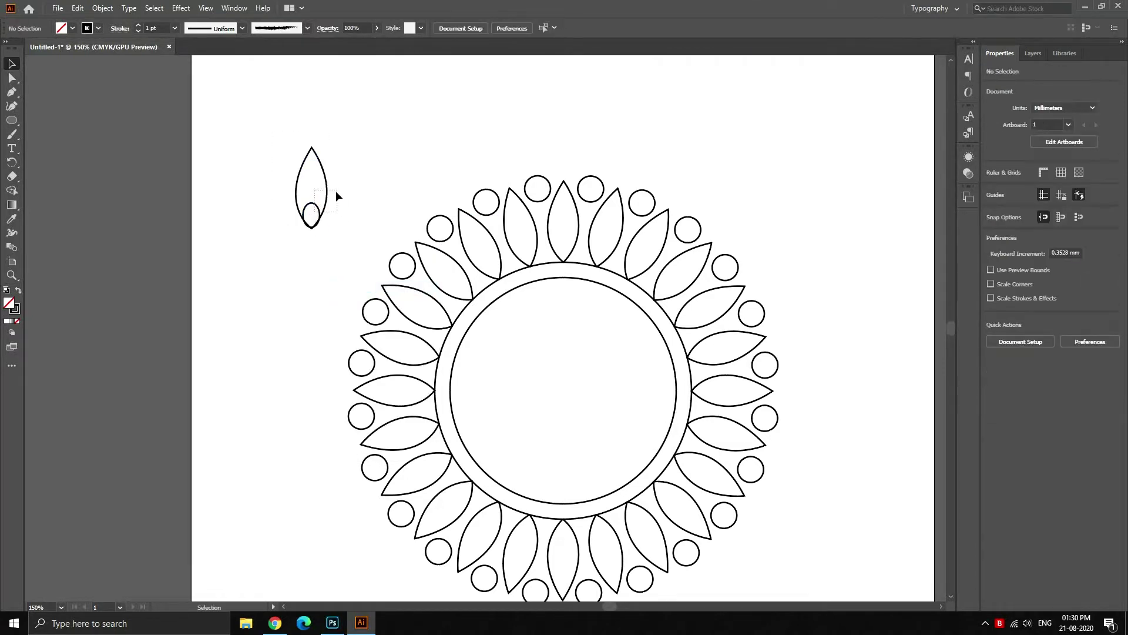
click(323, 211)
drag(324, 210, 349, 183)
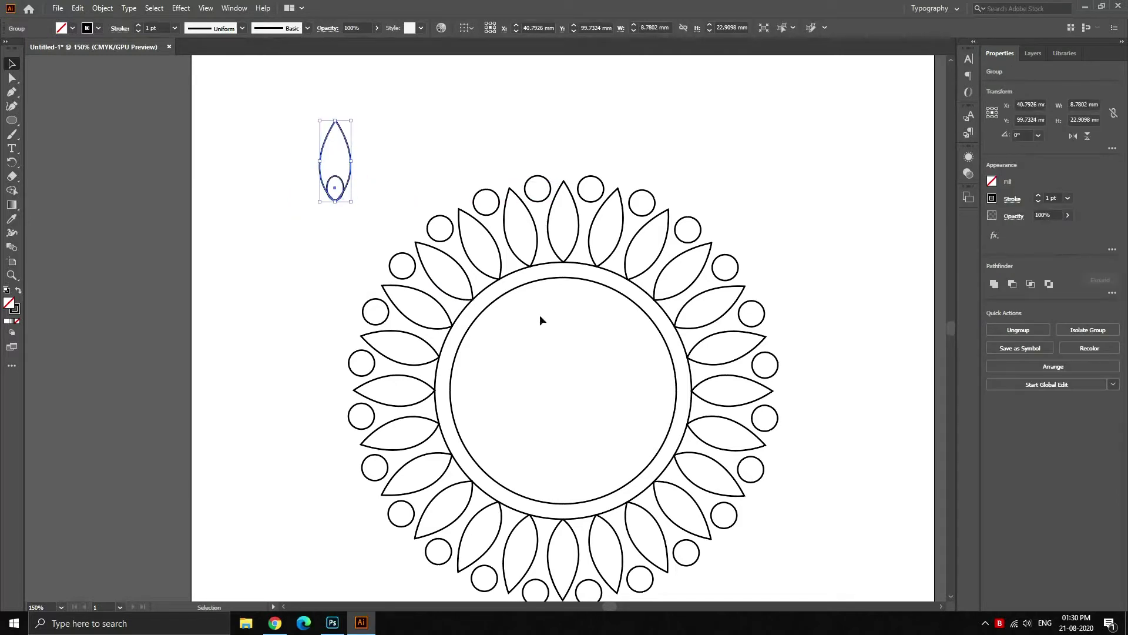
Paste a copy of the inner circle in place and scale it down into a small centre circle.
click(544, 280)
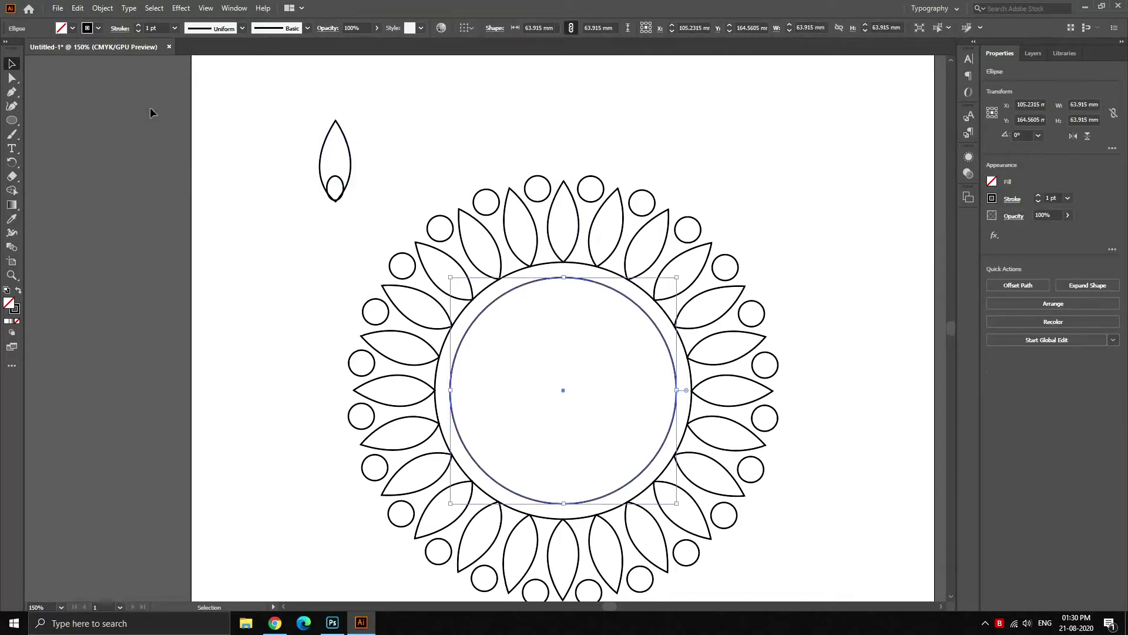
click(77, 7)
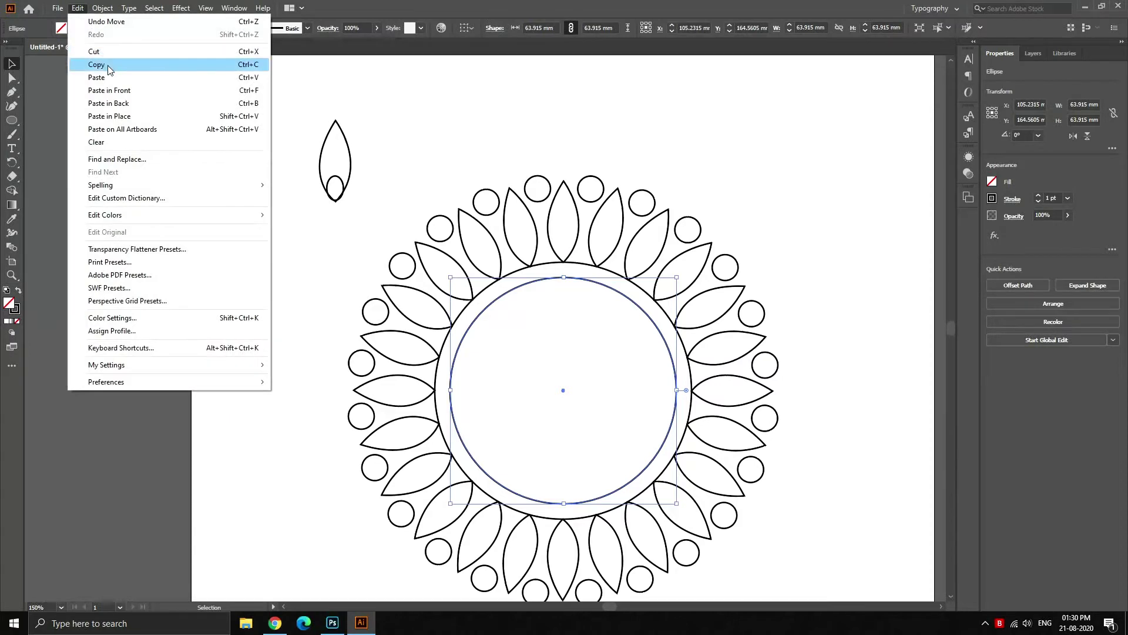
click(96, 64)
click(77, 8)
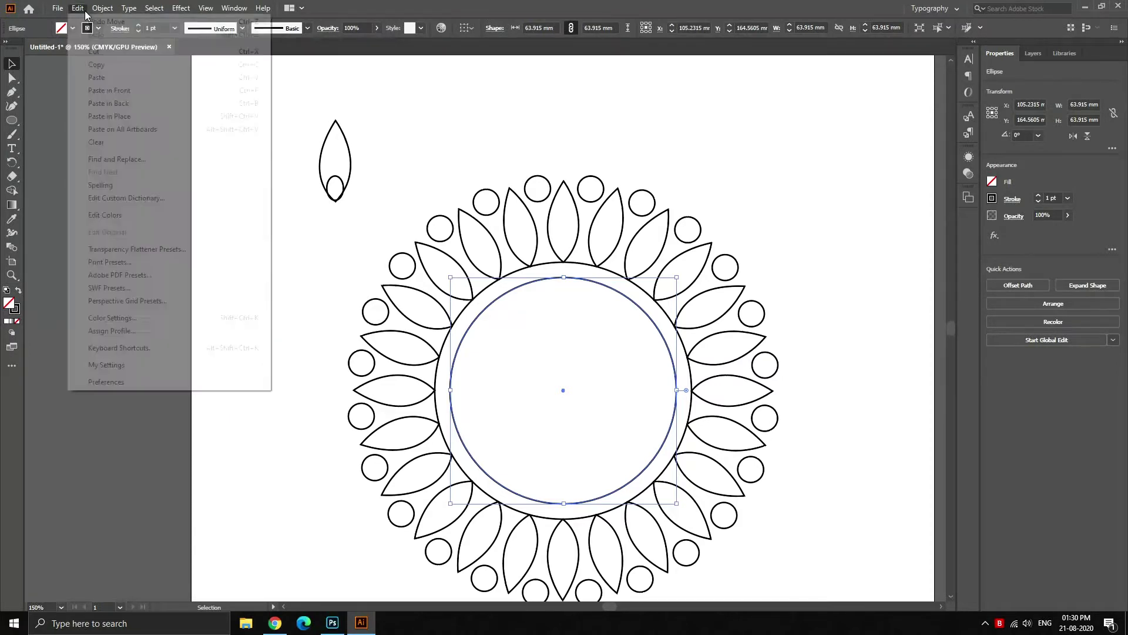
click(116, 116)
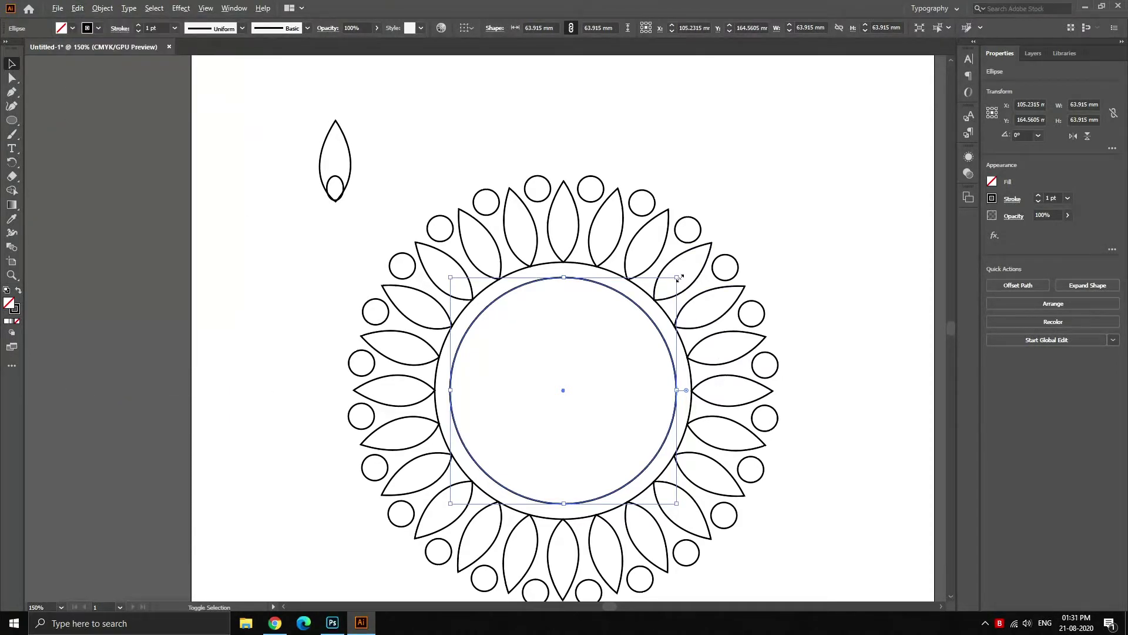
drag(676, 276, 653, 349)
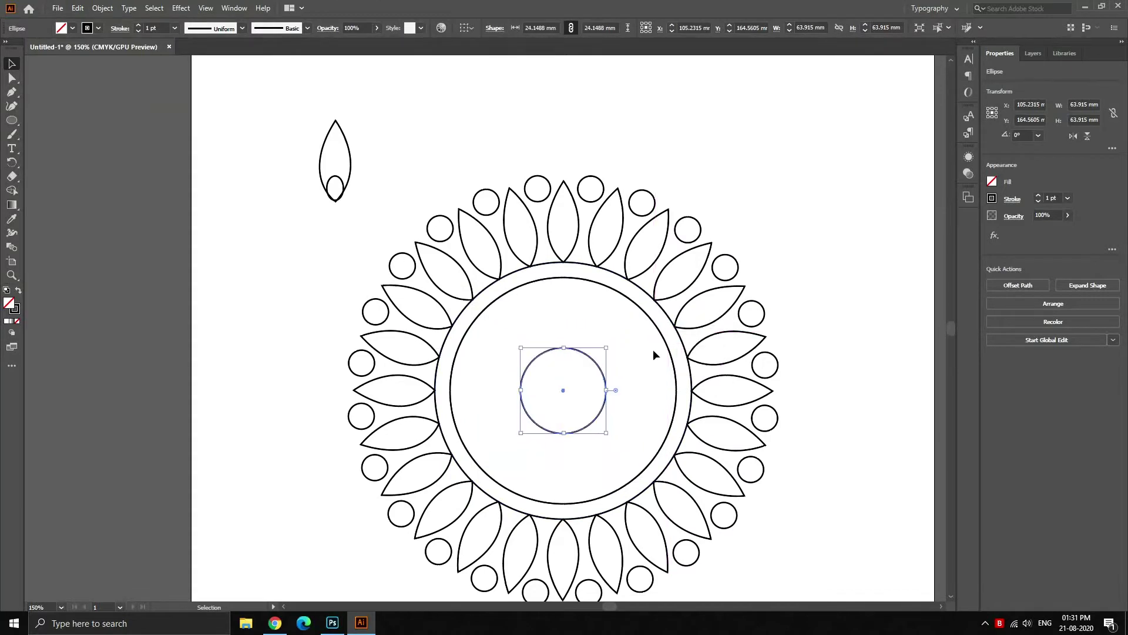
click(843, 377)
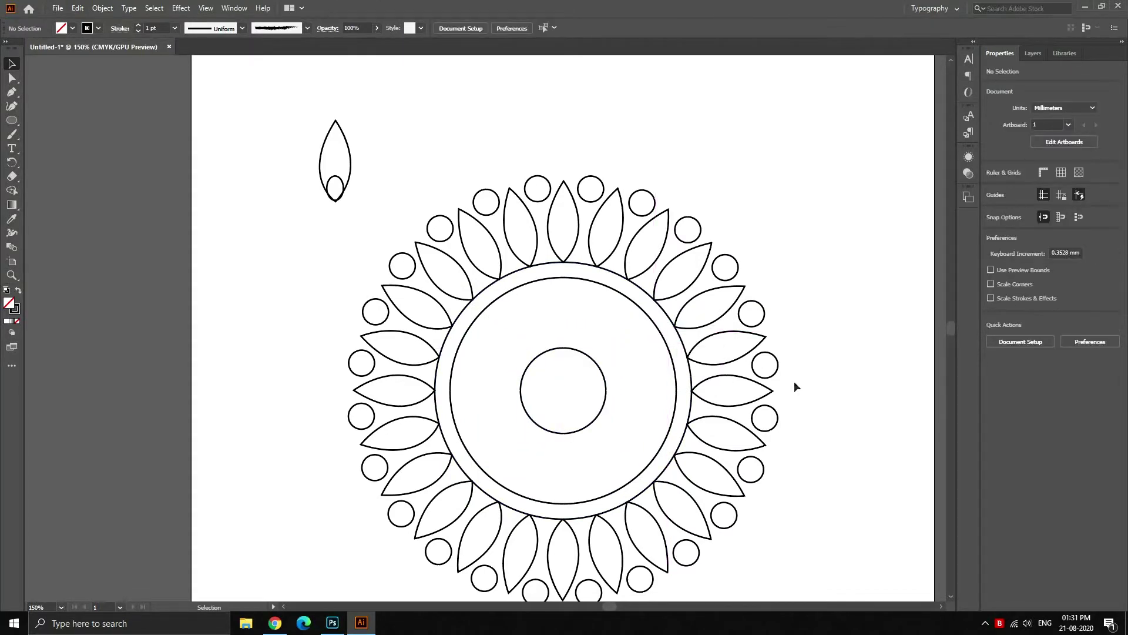
Move the leaf-and-oval group to the centre, shrink it, and stand it upright on the centre circle.
mouse_move(320, 180)
mouse_down()
mouse_move(554, 334)
mouse_move(547, 323)
mouse_up()
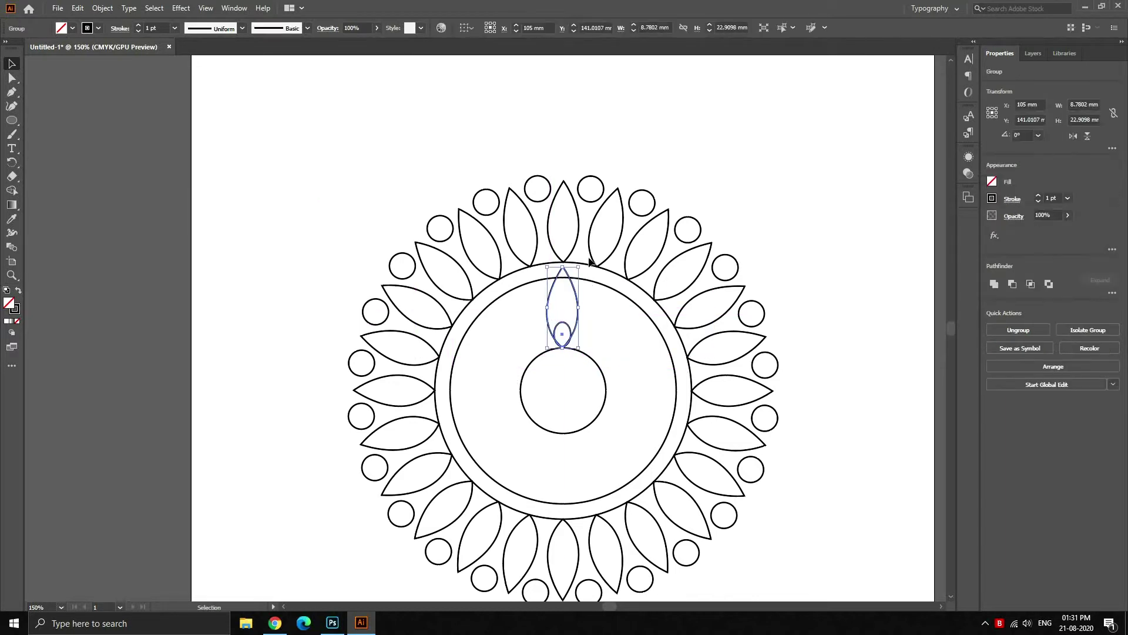
key(r)
mouse_move(591, 267)
mouse_down()
mouse_move(561, 354)
mouse_move(589, 354)
mouse_up()
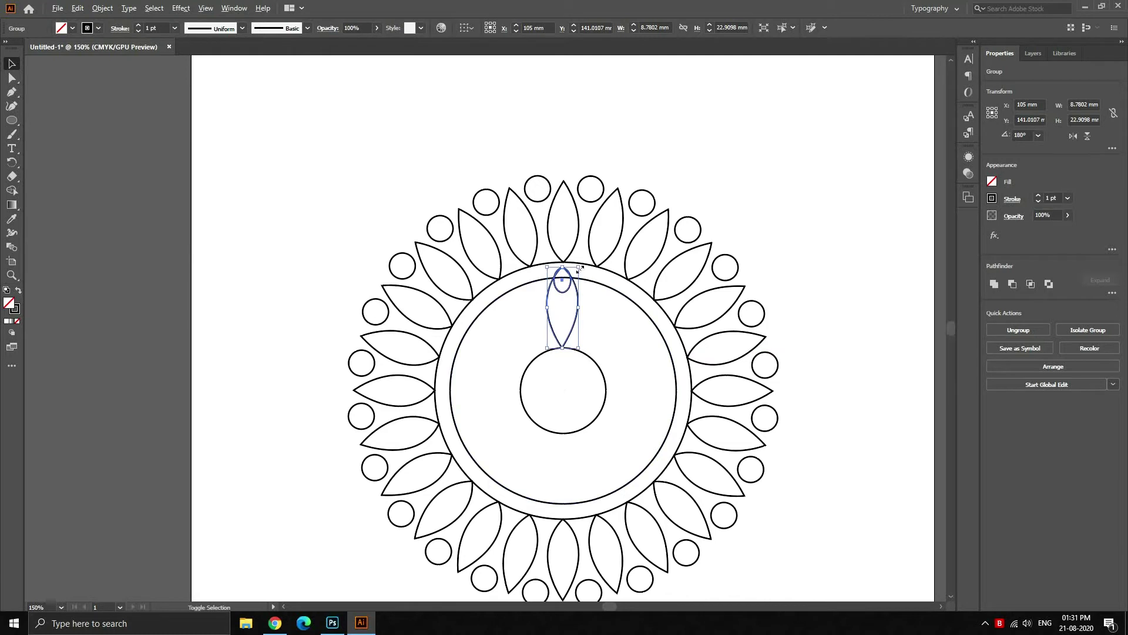
drag(576, 266, 571, 286)
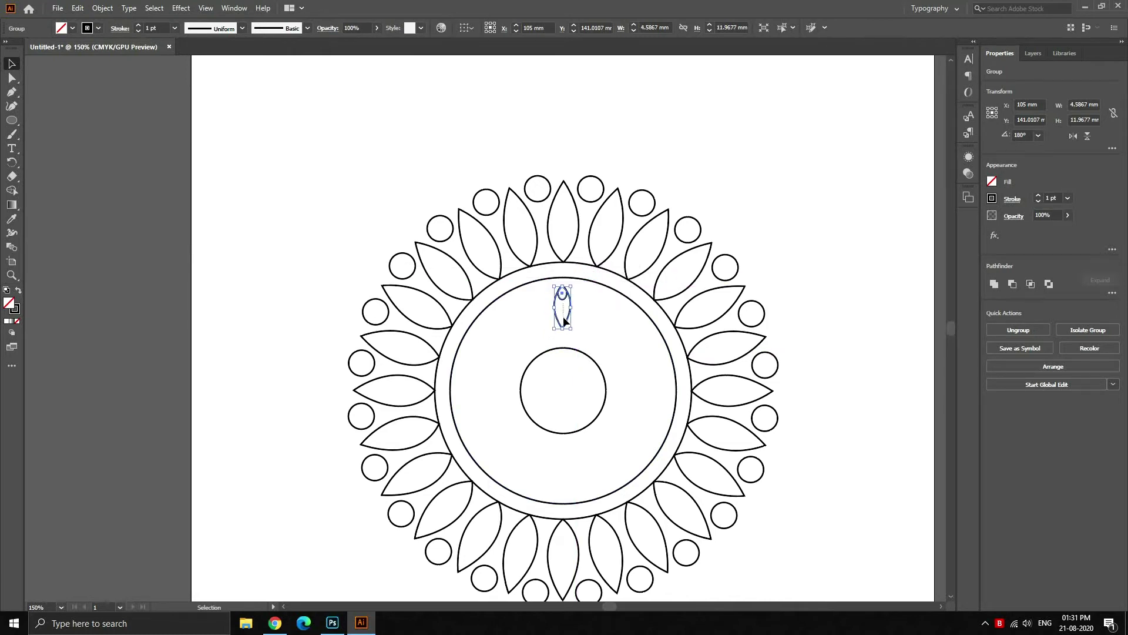
key(ctrl+shift+a)
drag(564, 326, 564, 348)
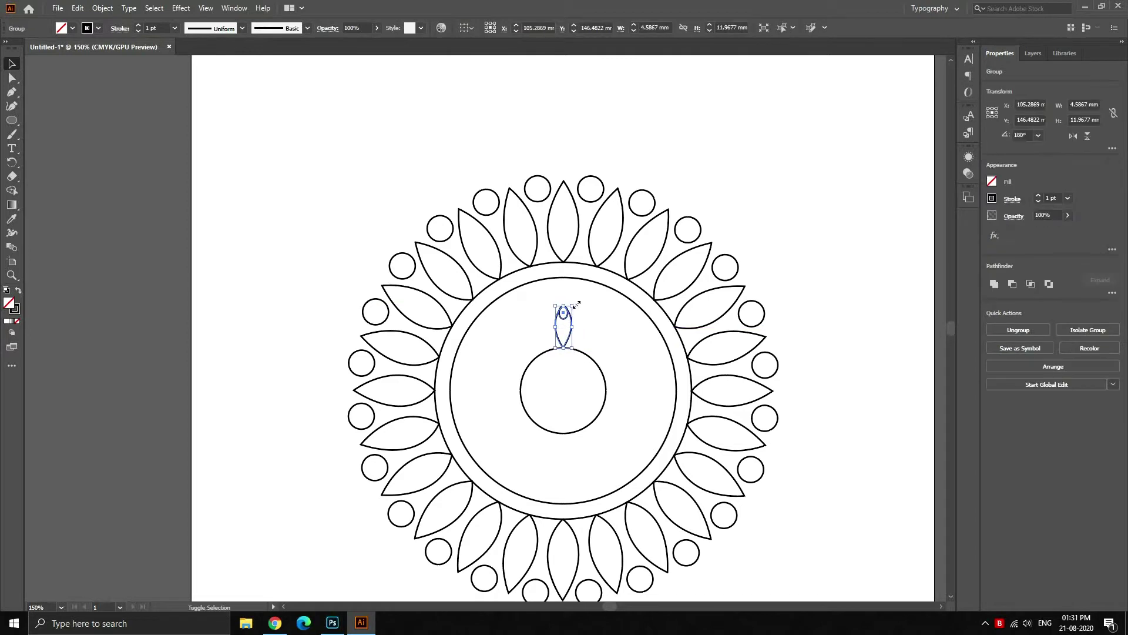
drag(582, 308, 582, 384)
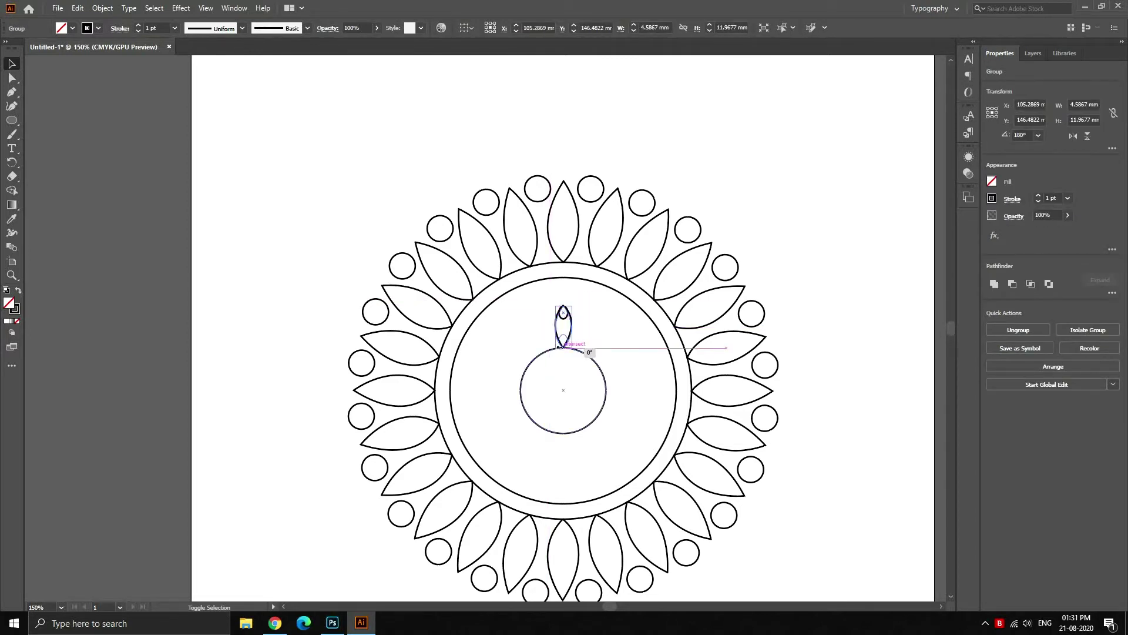
drag(590, 343, 591, 355)
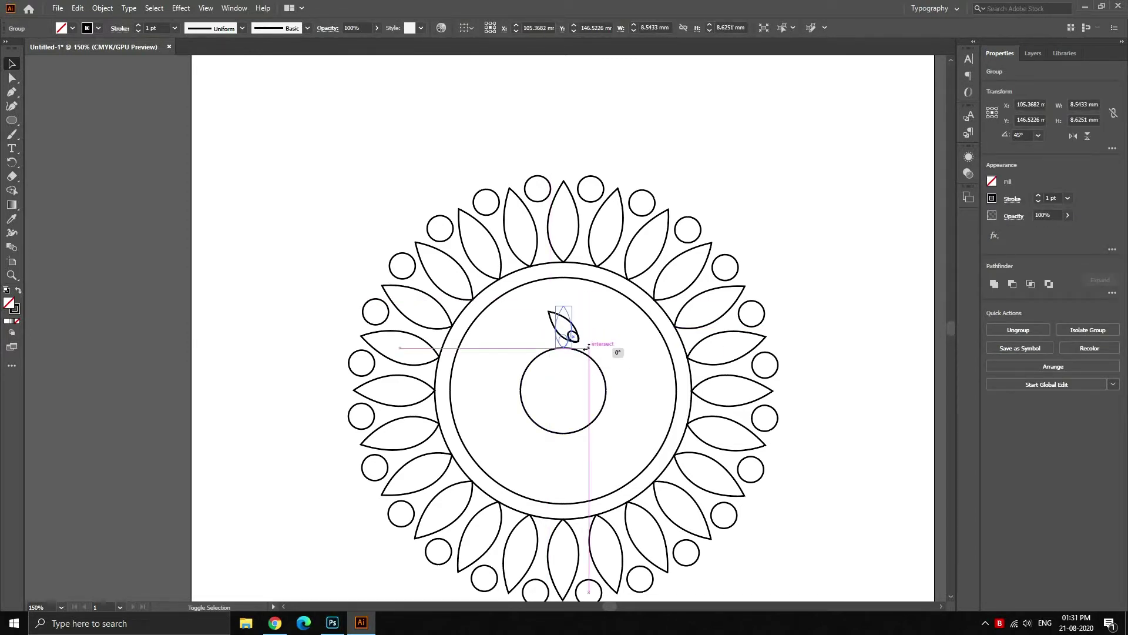
scroll(587, 351, up, 2)
Rotate-copy the small leaf around the centre circle's middle, repeating until the inner petal ring closes.
click(594, 326)
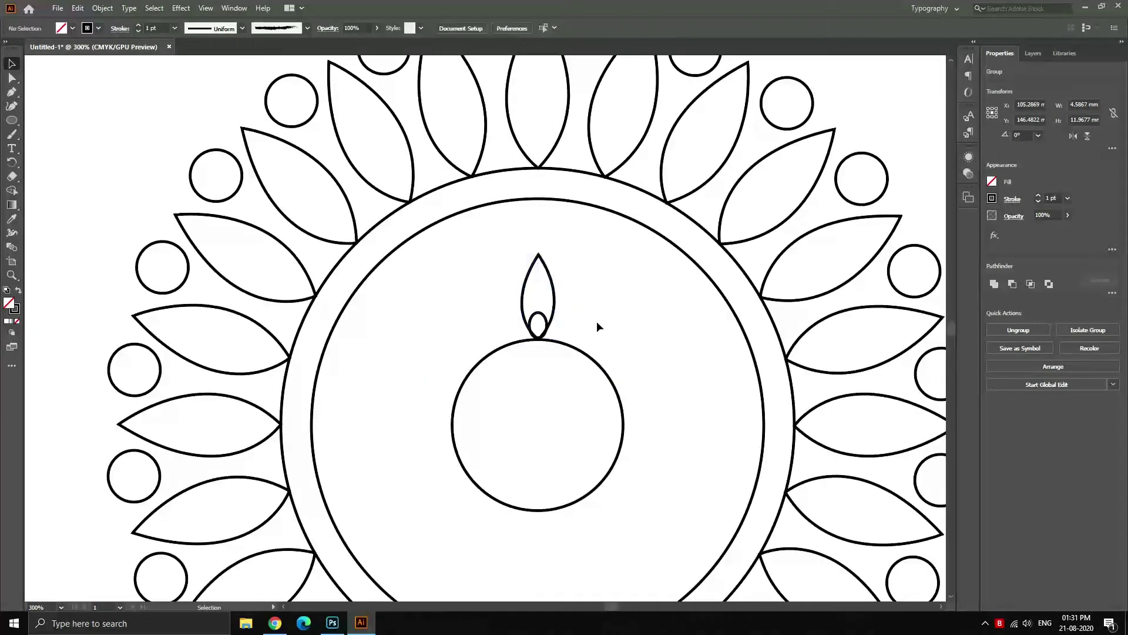
click(546, 303)
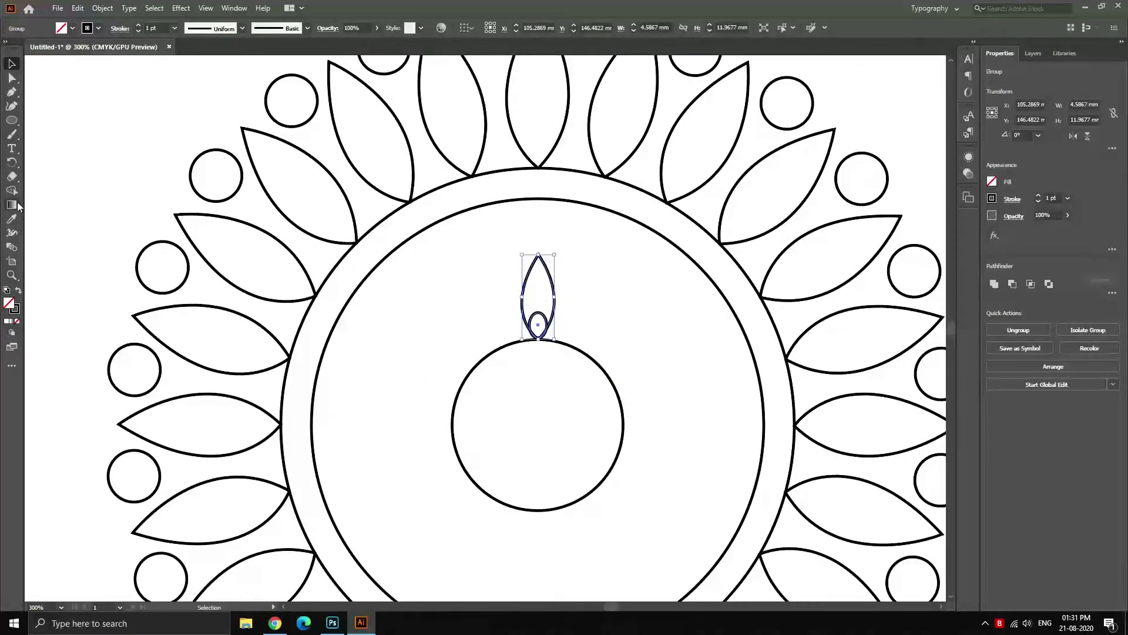
key(r)
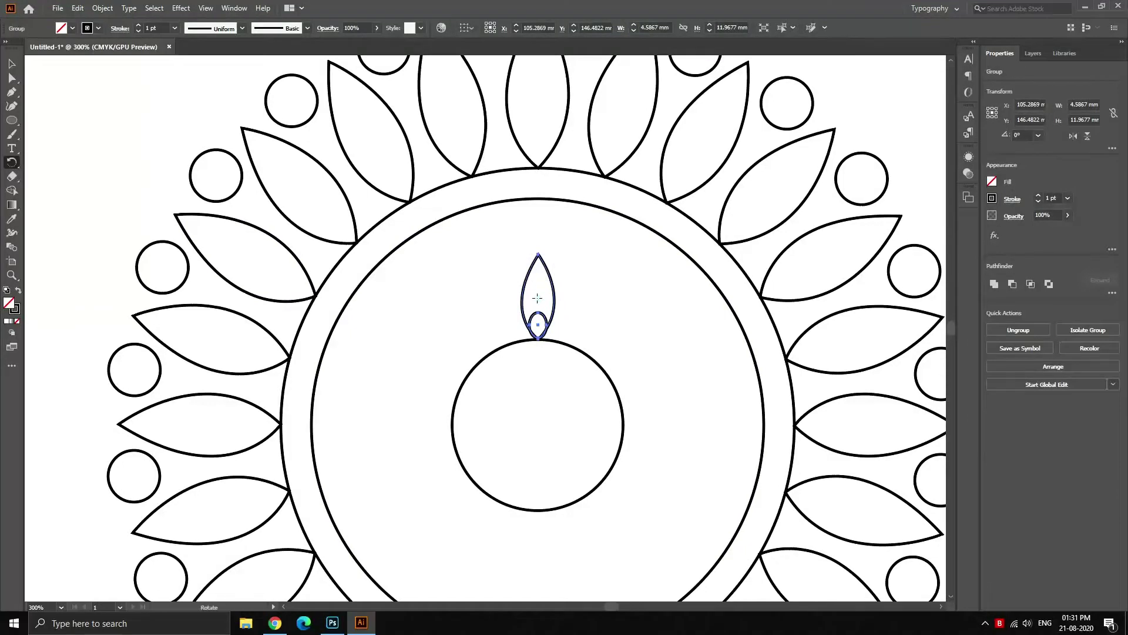
alt+click(538, 424)
text(14)
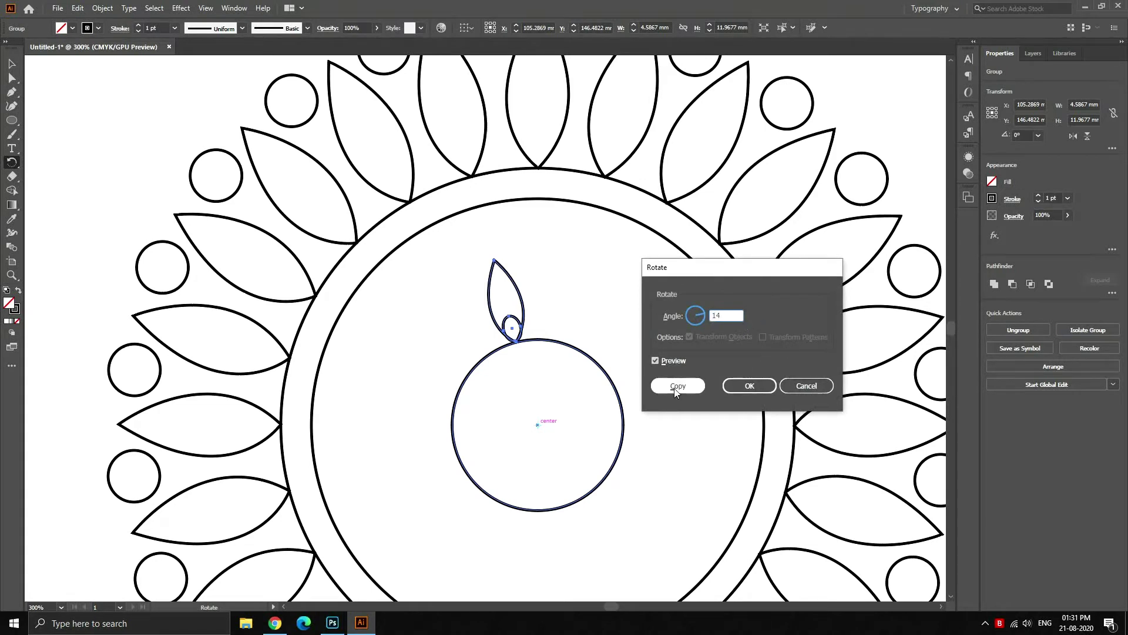
click(678, 386)
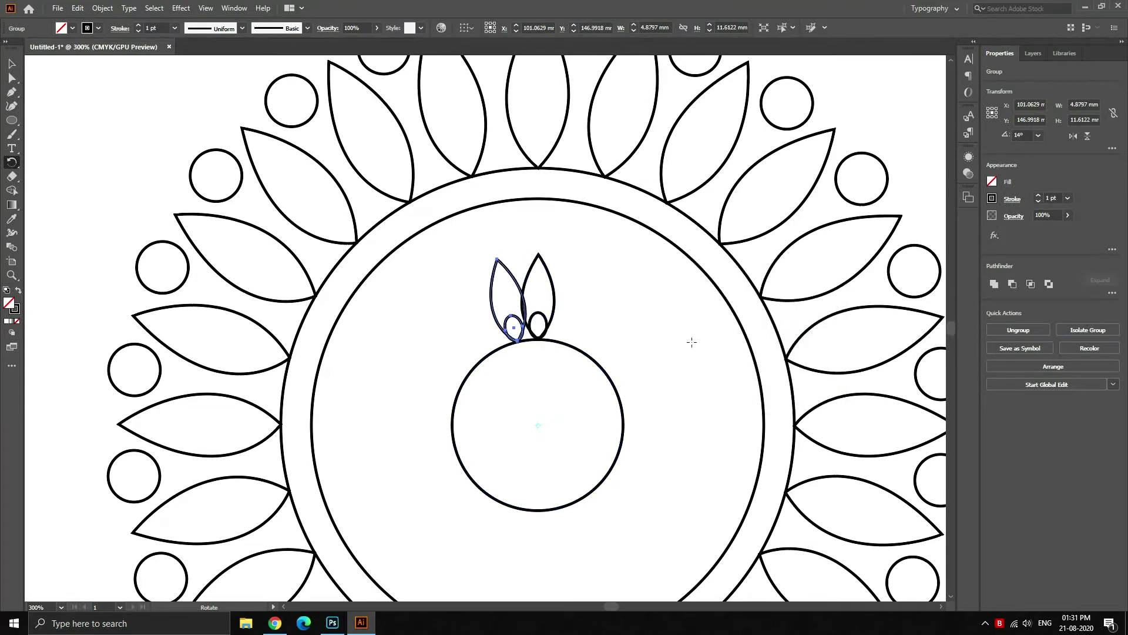
key(ctrl+d)
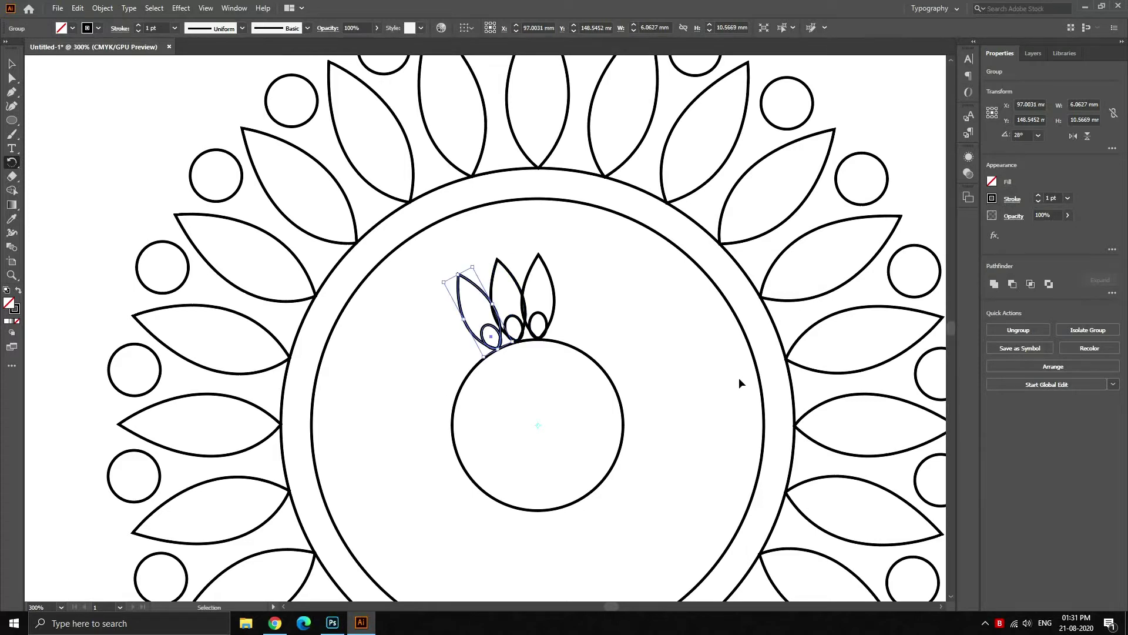
key(ctrl+d)
key(ctrl+d)
key(ctrl+d)
key(ctrl+d)
key(ctrl+d)
key(ctrl+d)
key(ctrl+d)
key(ctrl+d)
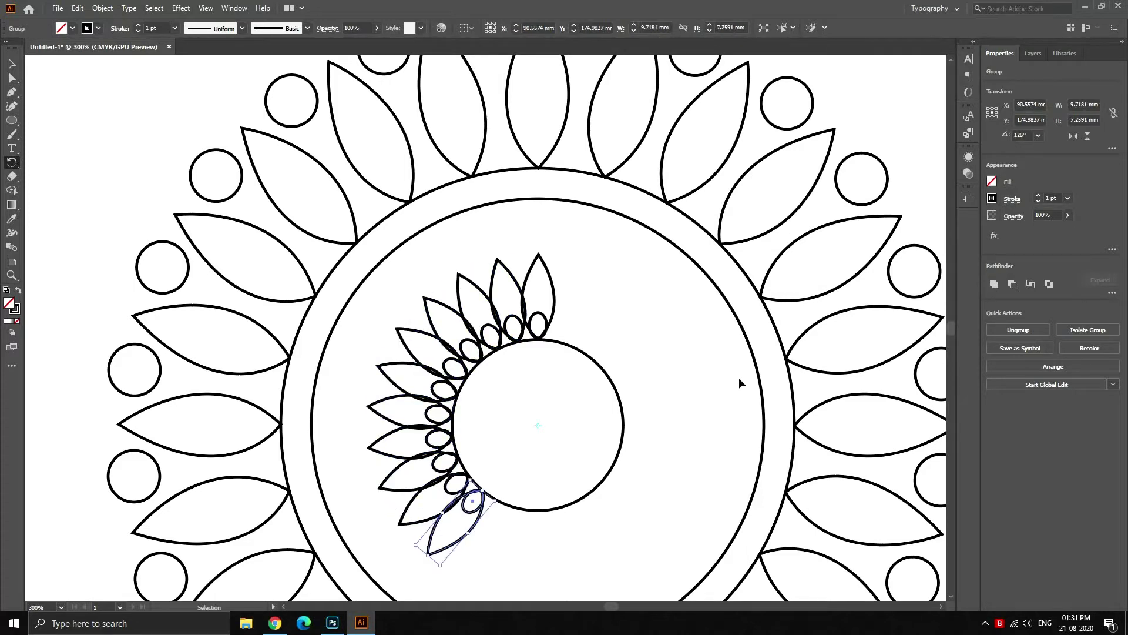
key(ctrl+d)
key(ctrl+d)
key(ctrl+d)
key(ctrl+d)
key(ctrl+d)
key(ctrl+d)
key(ctrl+d)
key(ctrl+d)
key(ctrl+d)
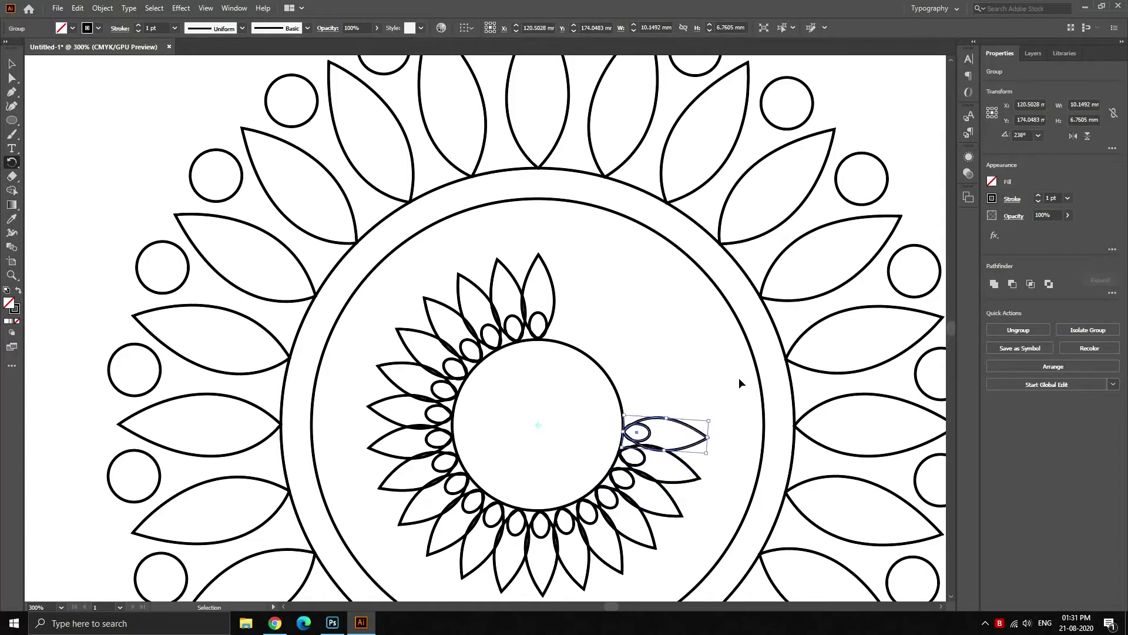
key(ctrl+d)
key(ctrl+d)
key(ctrl+d)
key(ctrl+d)
key(ctrl+d)
key(ctrl+d)
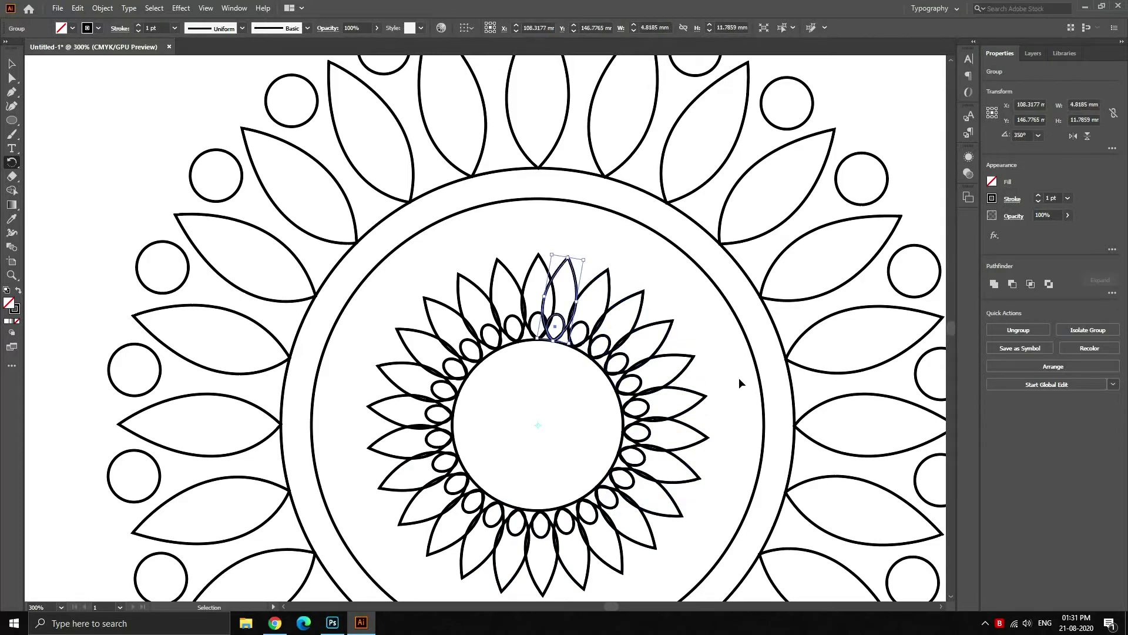
key(ctrl+d)
key(r)
Zoom out to view the whole mandala and deselect the petal ring.
key(ctrl+minus)
key(ctrl+minus)
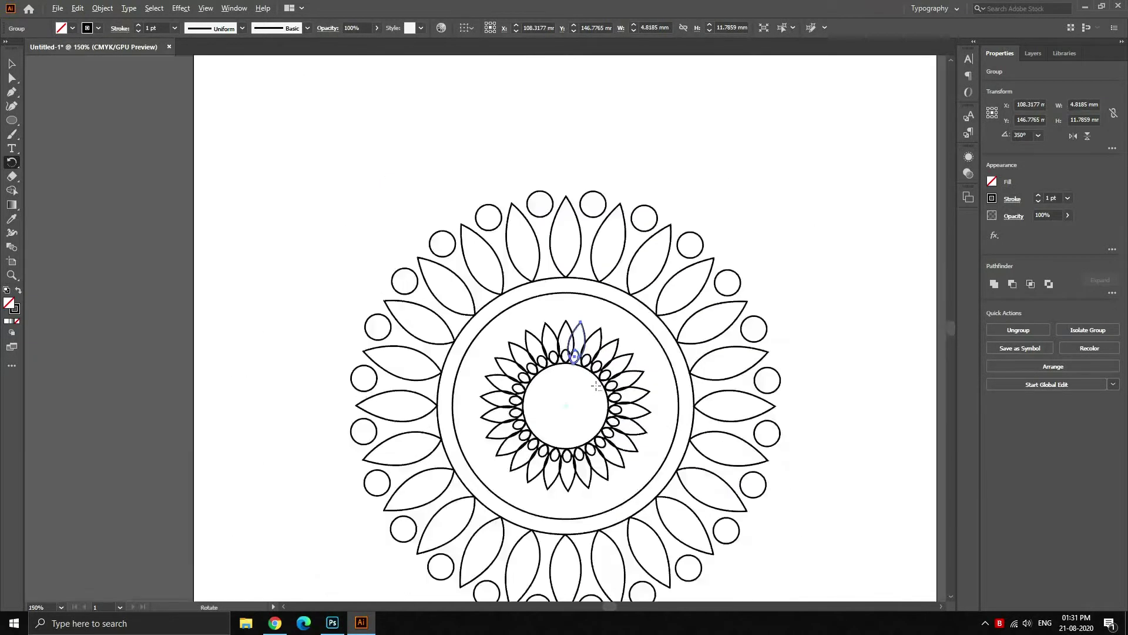
key(ctrl+minus)
click(12, 64)
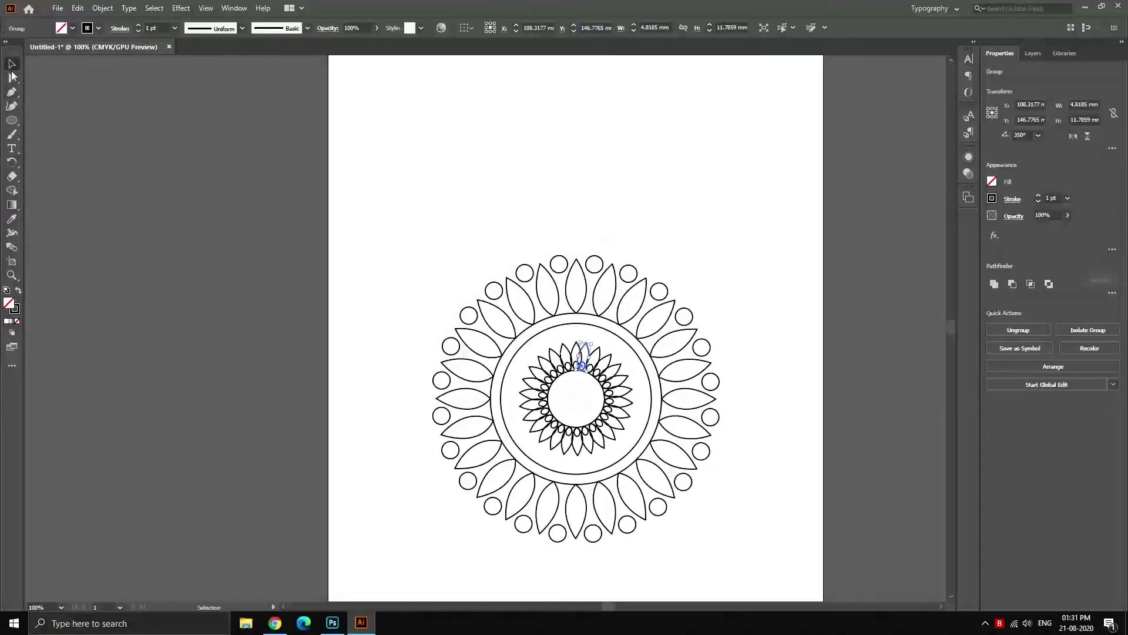
click(724, 426)
scroll(740, 363, up, 1)
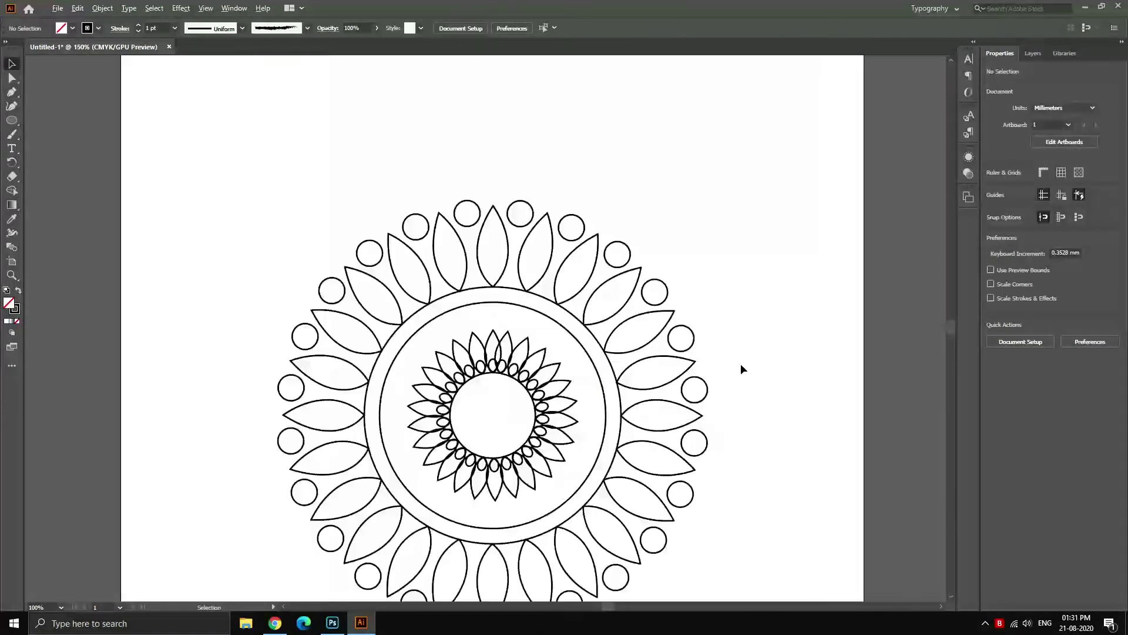
scroll(737, 358, up, 1)
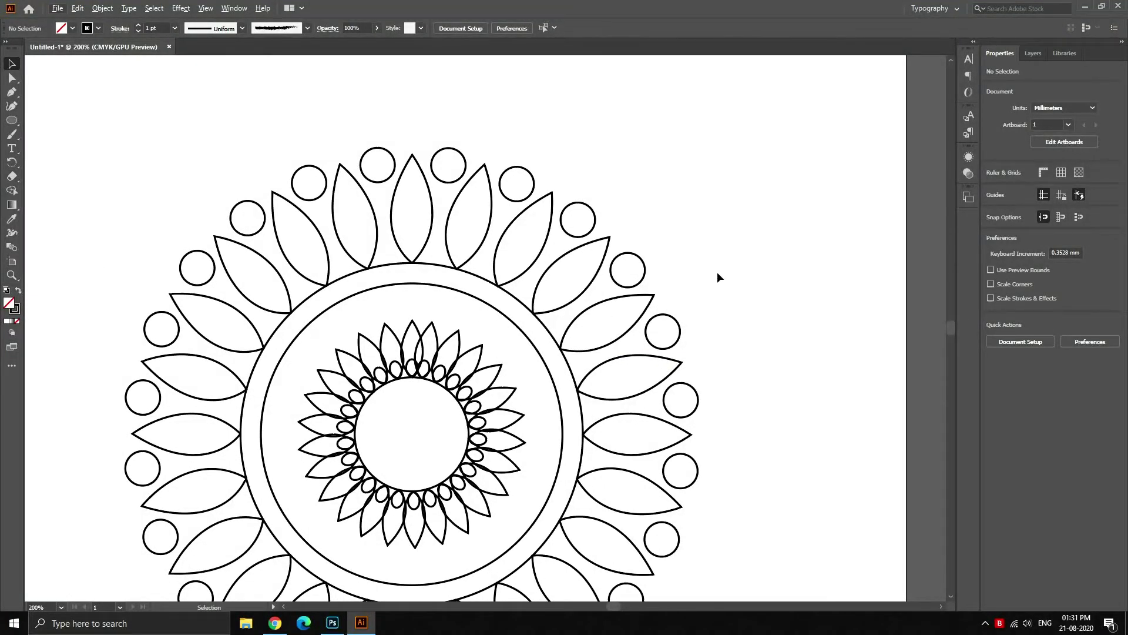
Draw an open three-anchor curve with the Pen tool to the right of the mandala.
key(p)
click(800, 341)
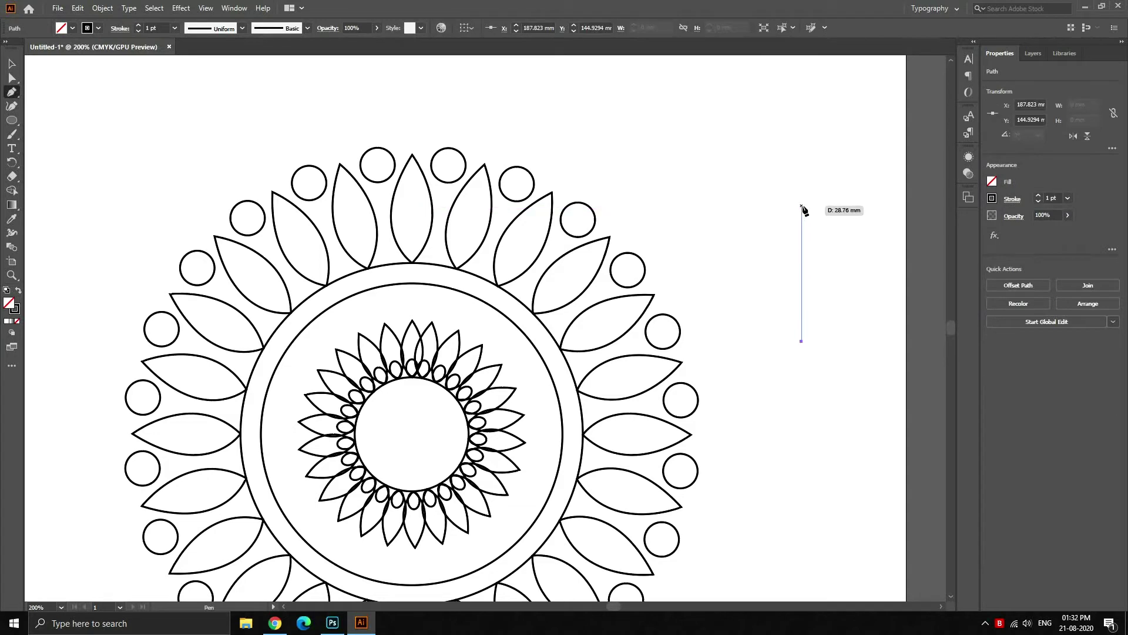
drag(802, 207, 862, 112)
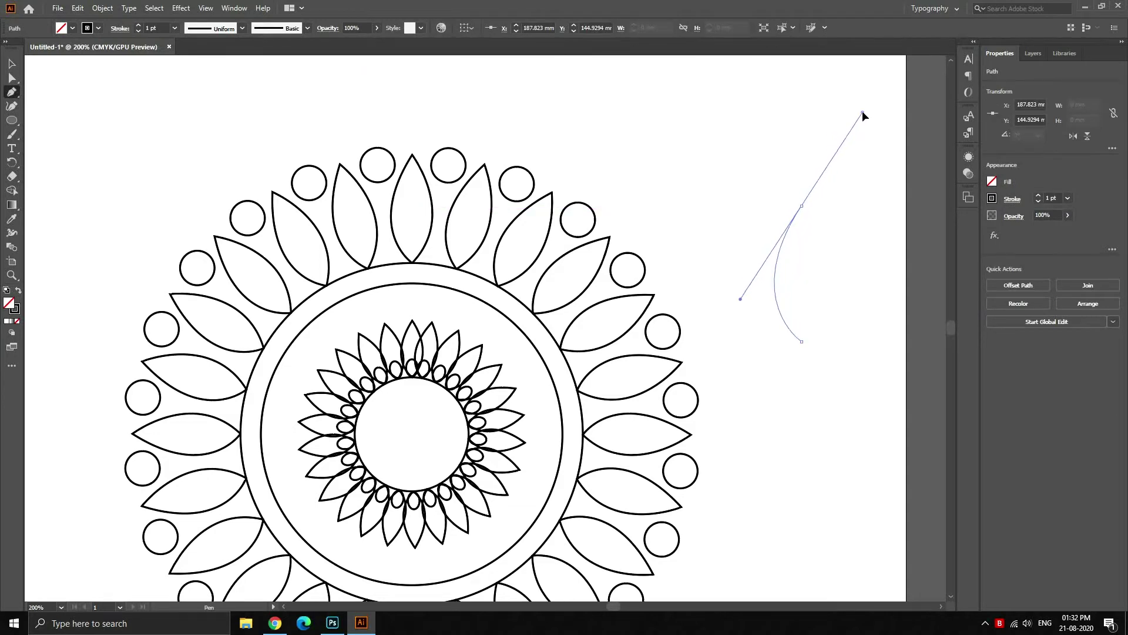
drag(802, 205, 785, 140)
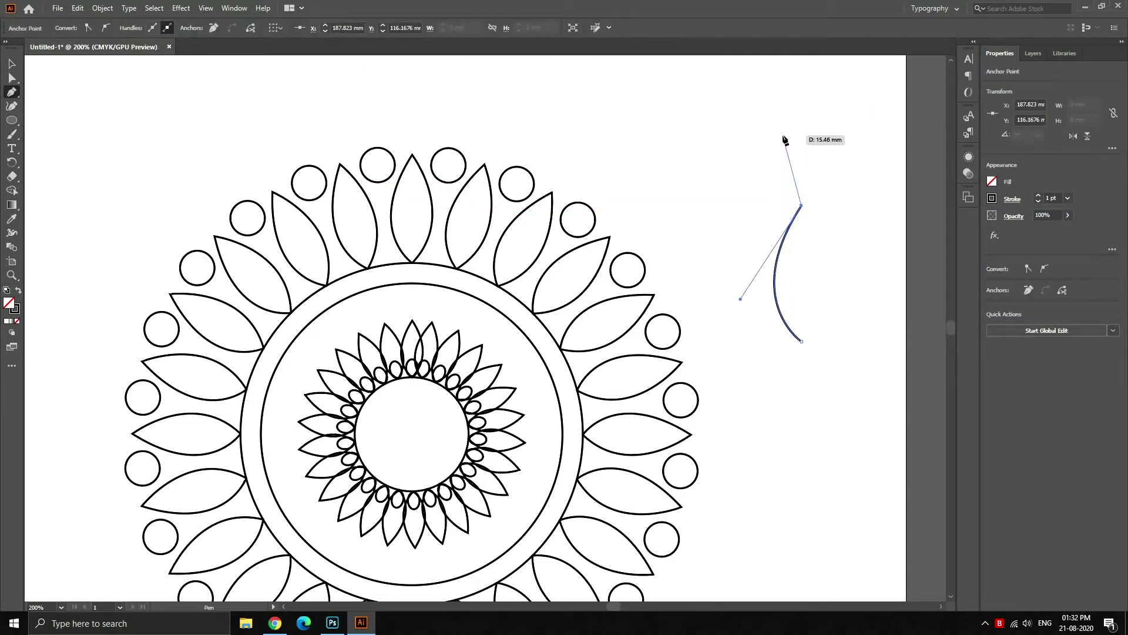
key(ctrl+z)
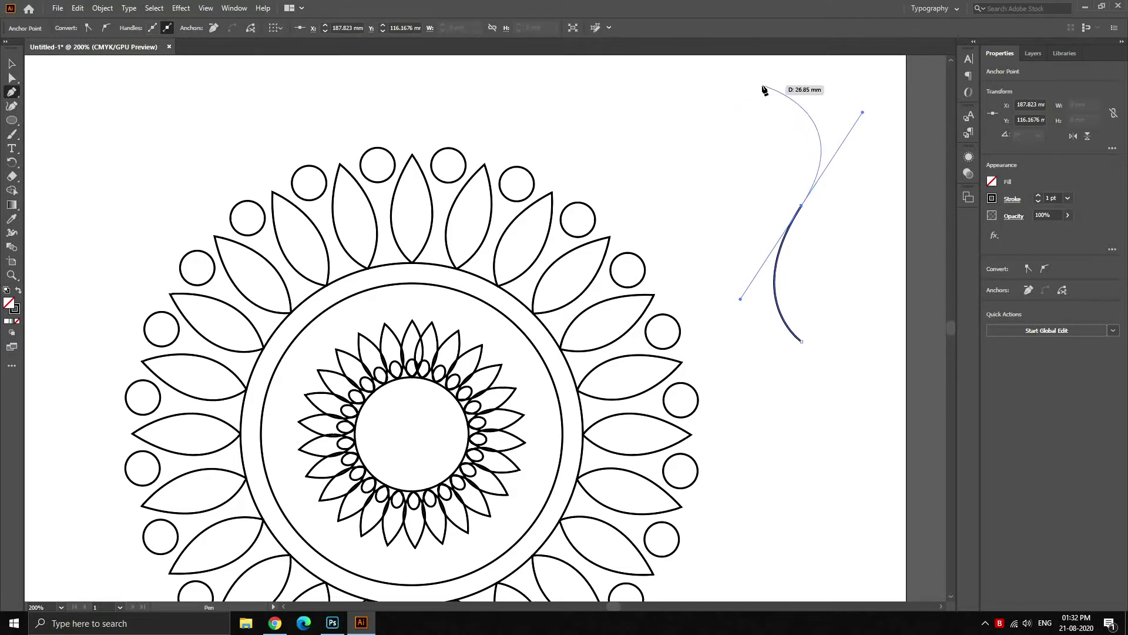
click(763, 87)
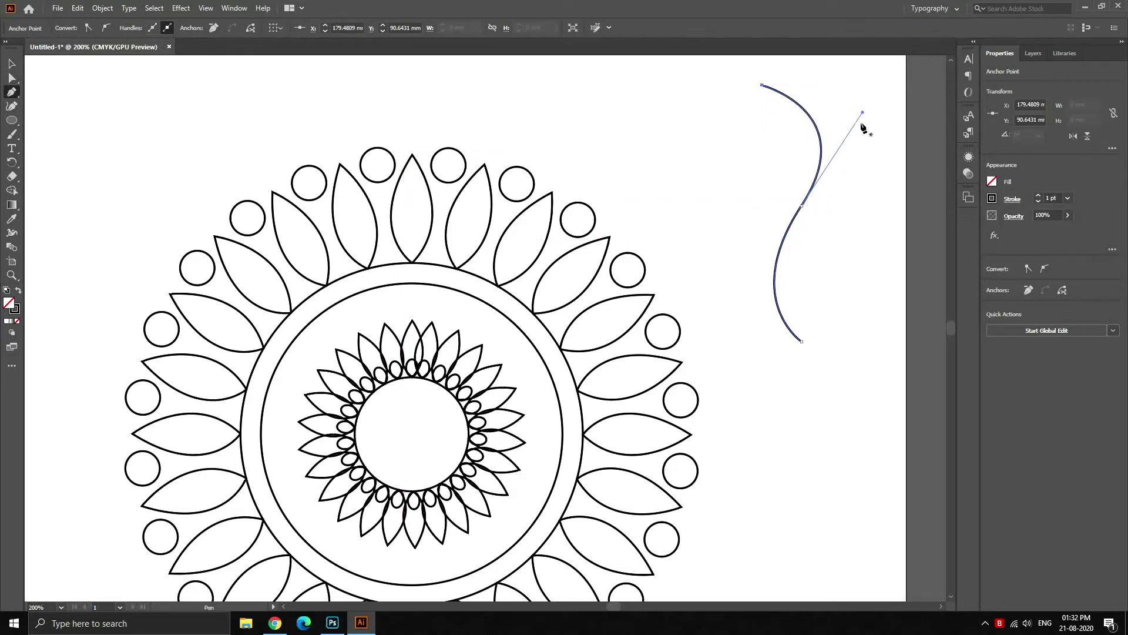
key(Escape)
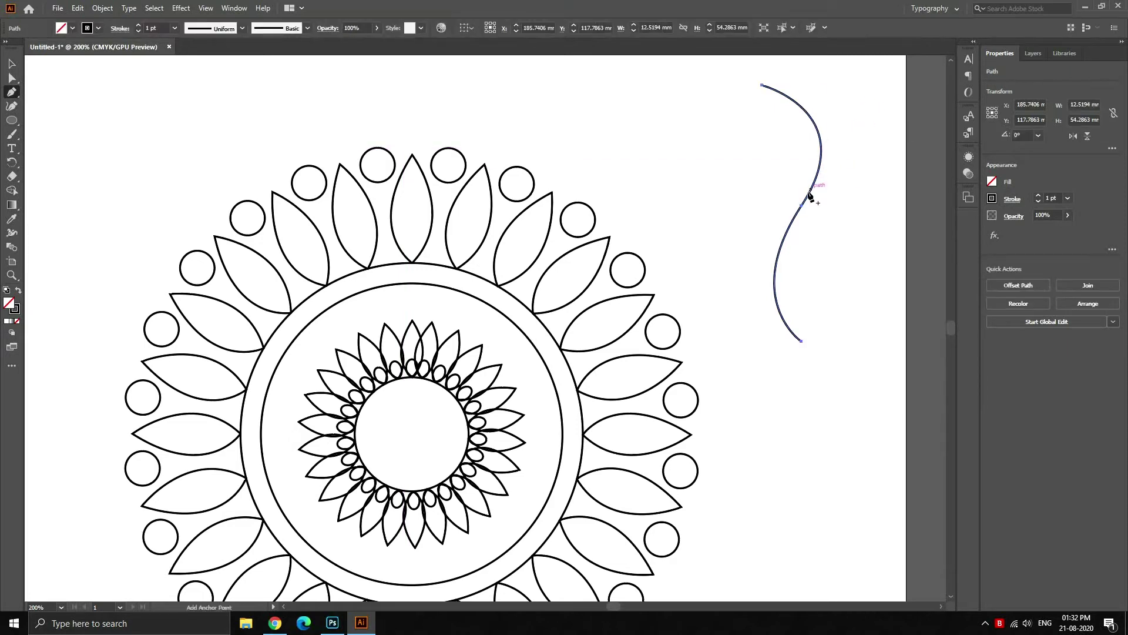
Reshape the curve into a smooth S, shrink it, and place it above the top outer leaf.
key(a)
click(801, 205)
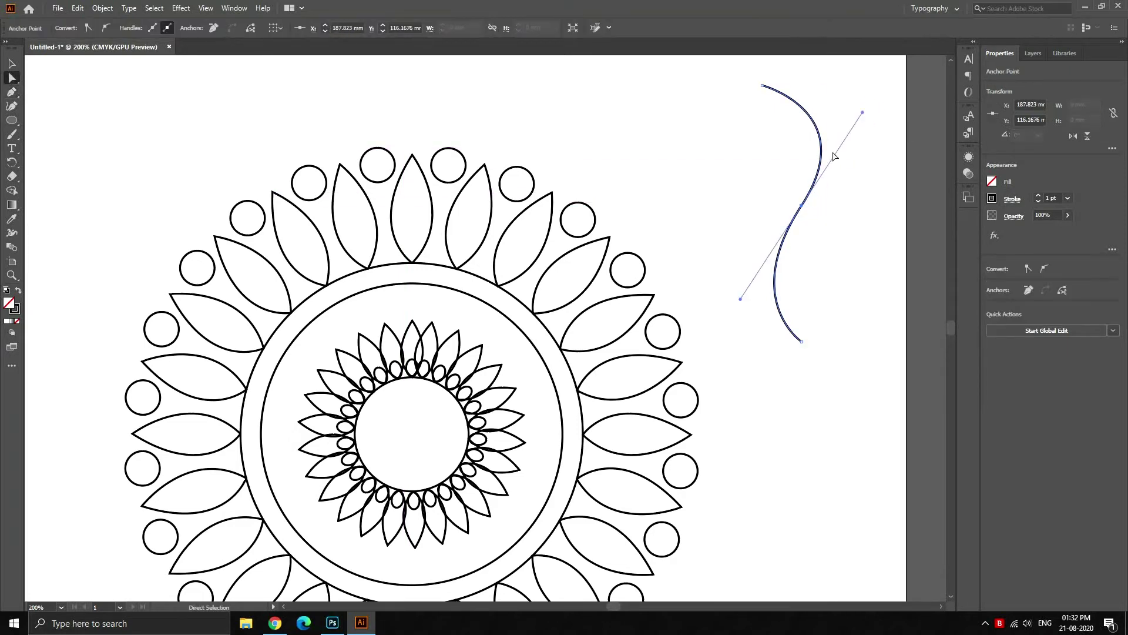
mouse_move(863, 113)
mouse_down()
mouse_move(879, 163)
mouse_move(872, 151)
mouse_up()
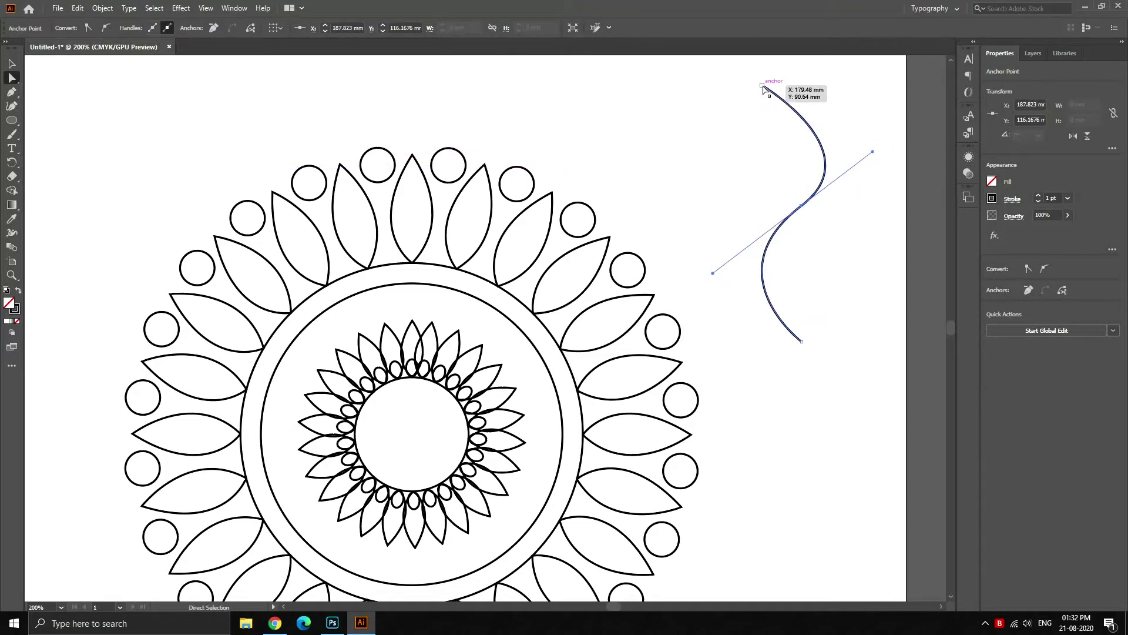
click(16, 62)
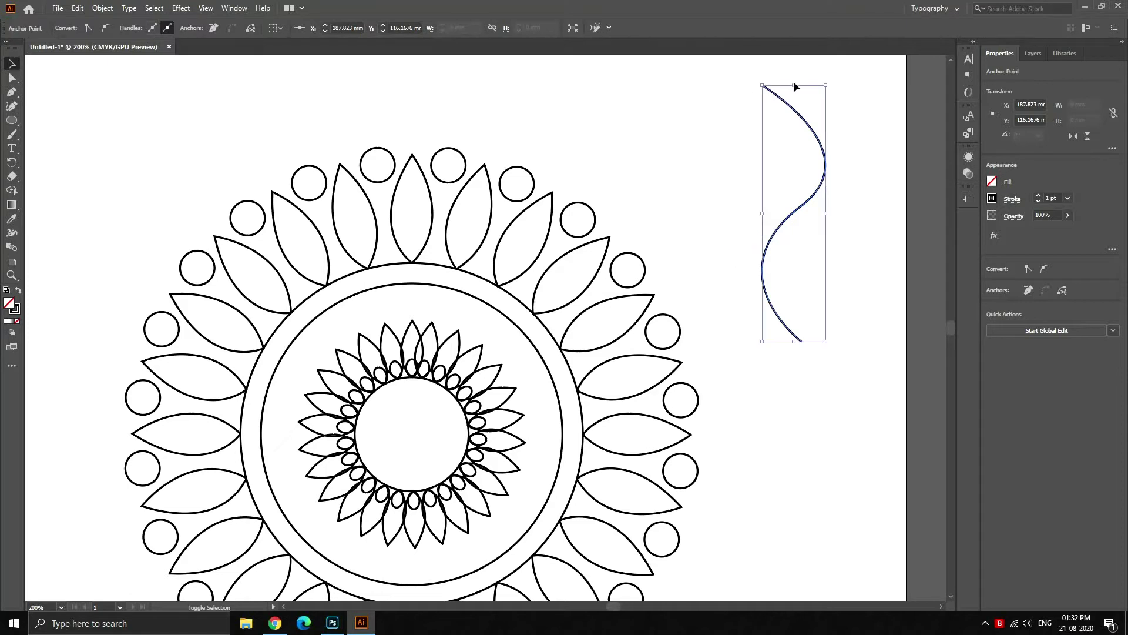
drag(794, 87, 799, 295)
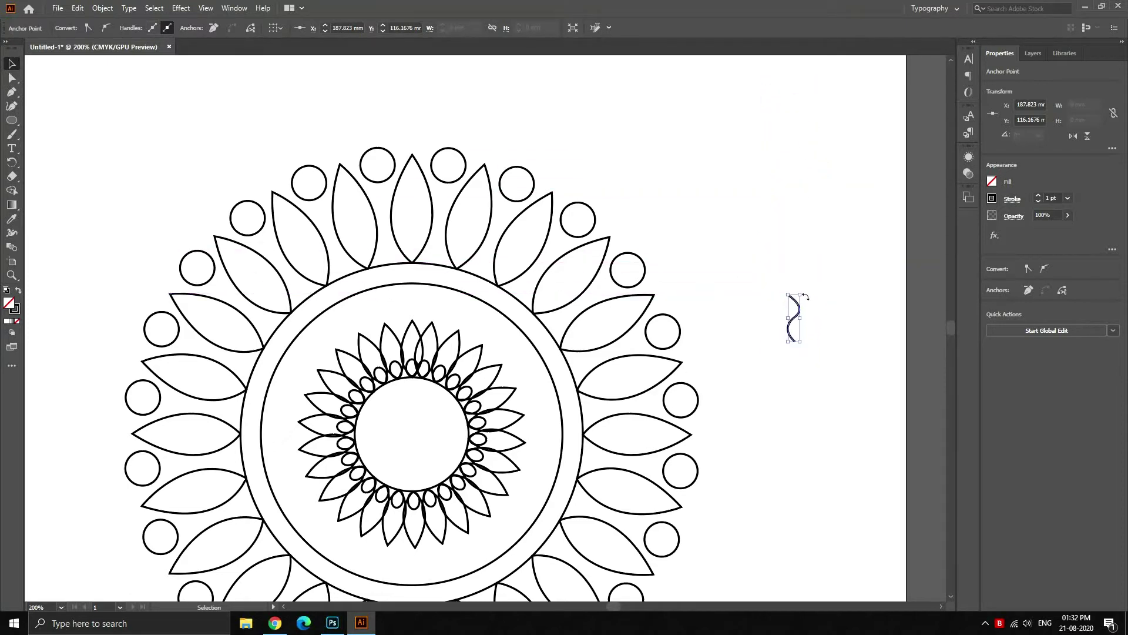
mouse_move(797, 307)
mouse_down()
mouse_move(584, 180)
mouse_move(413, 133)
mouse_up()
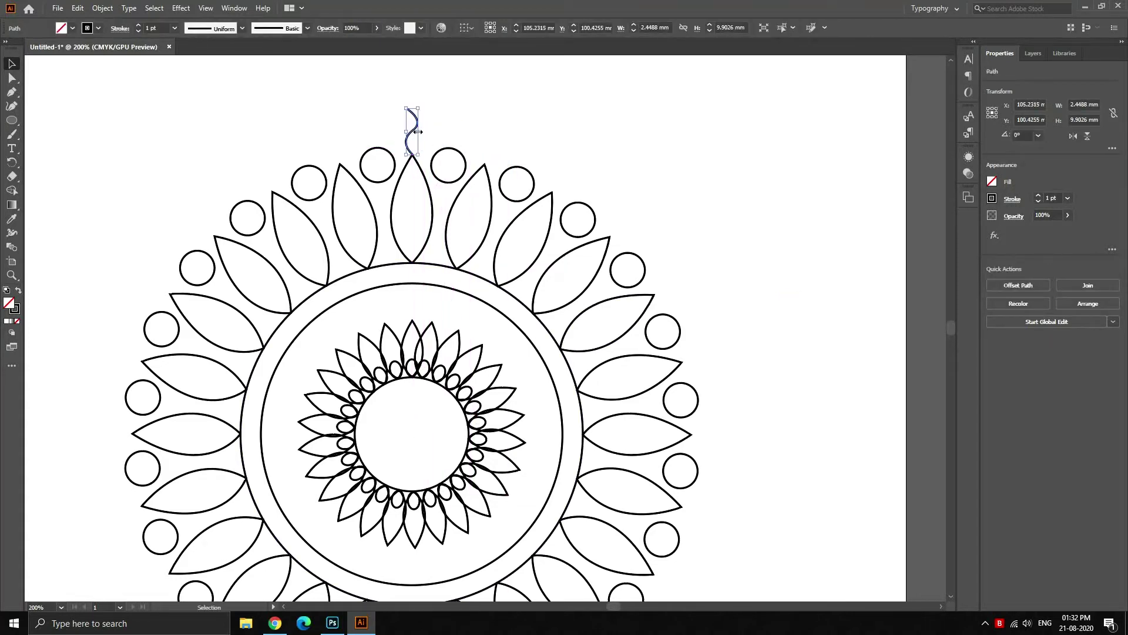
Set the mandala centre as rotation origin and adjust the Rotate angle while previewing.
click(10, 165)
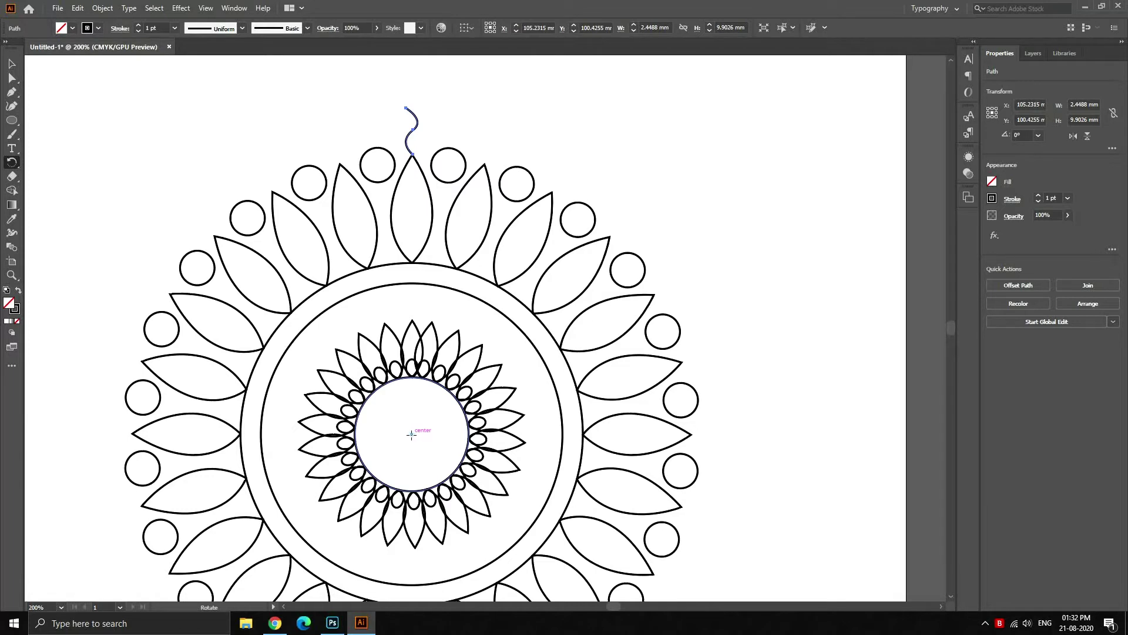
alt+click(411, 434)
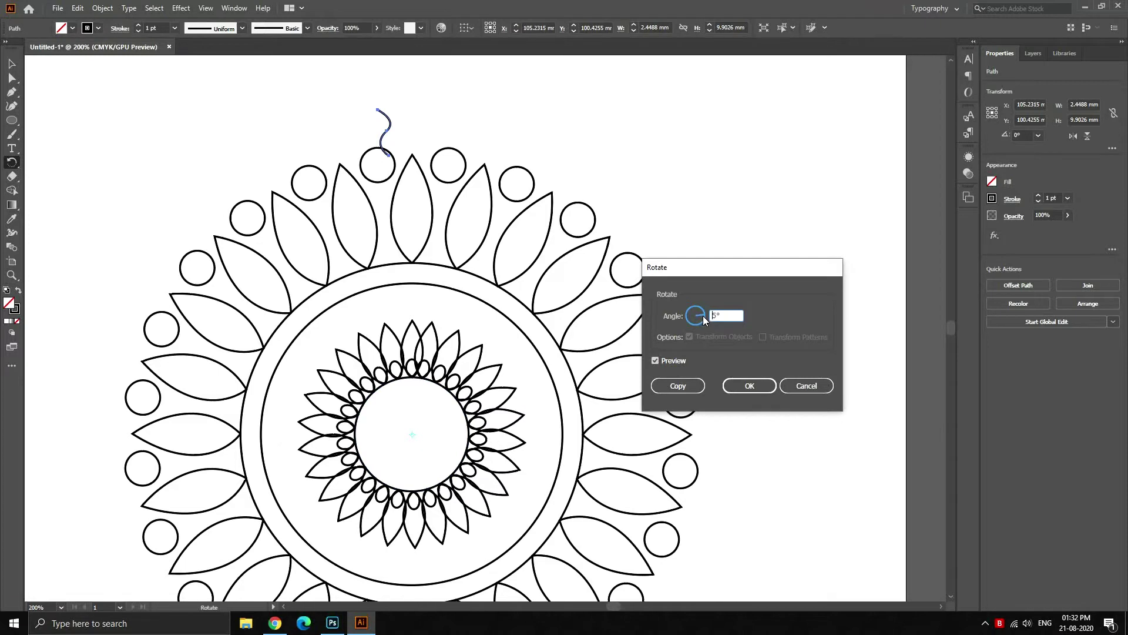
key(Down)
key(Down)
key(Down)
key(Down)
key(Down)
key(Down)
key(Up)
key(Up)
key(Up)
text(14)
key(Tab)
text(12)
key(Tab)
key(Tab)
key(Tab)
text(-7)
key(Tab)
key(Down)
key(Down)
key(Down)
key(Down)
key(Down)
key(Down)
key(Down)
key(Down)
Make a rotated copy of the curl and repeat it four times to ring the mandala.
click(673, 383)
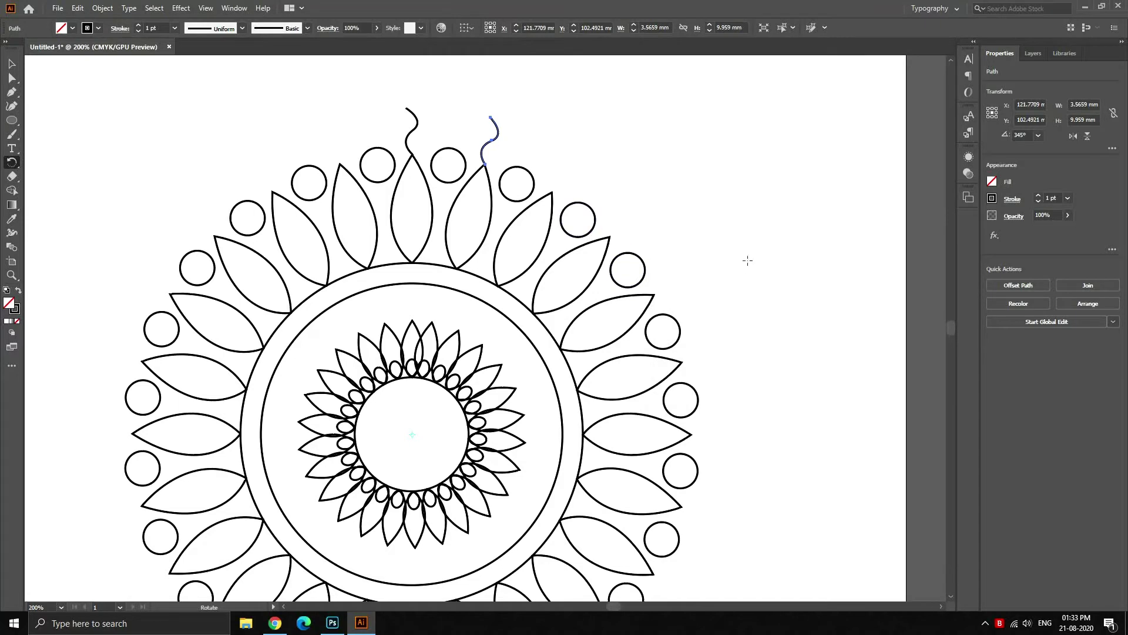
key(ctrl+d)
key(ctrl+d)
key(ctrl+d)
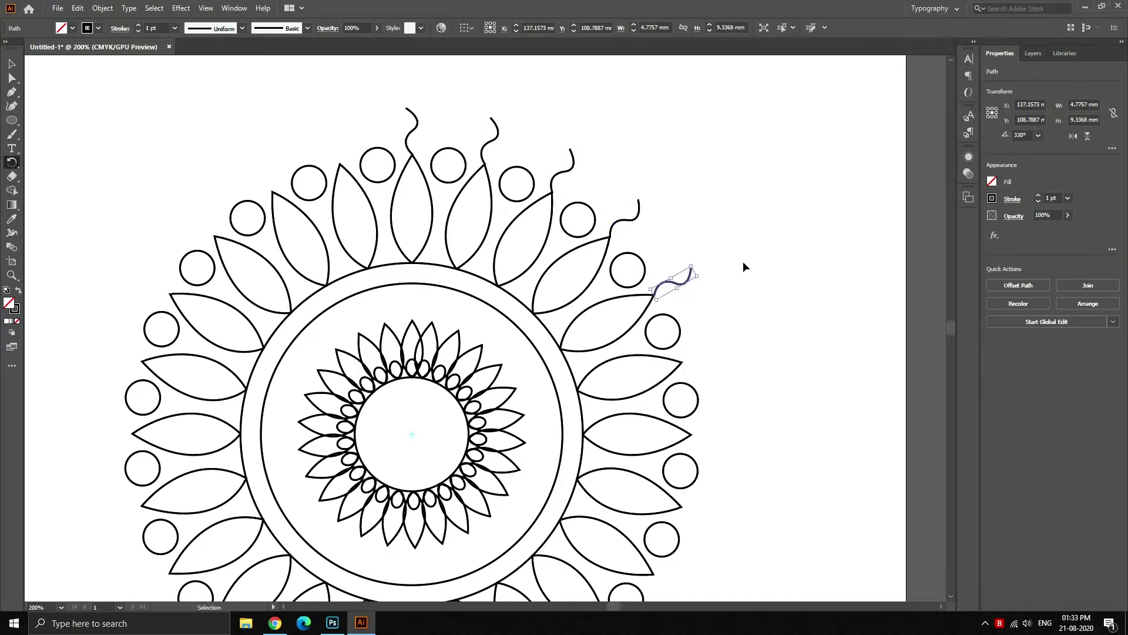
key(ctrl+d)
key(ctrl+d)
key(ctrl+d)
key(ctrl+d)
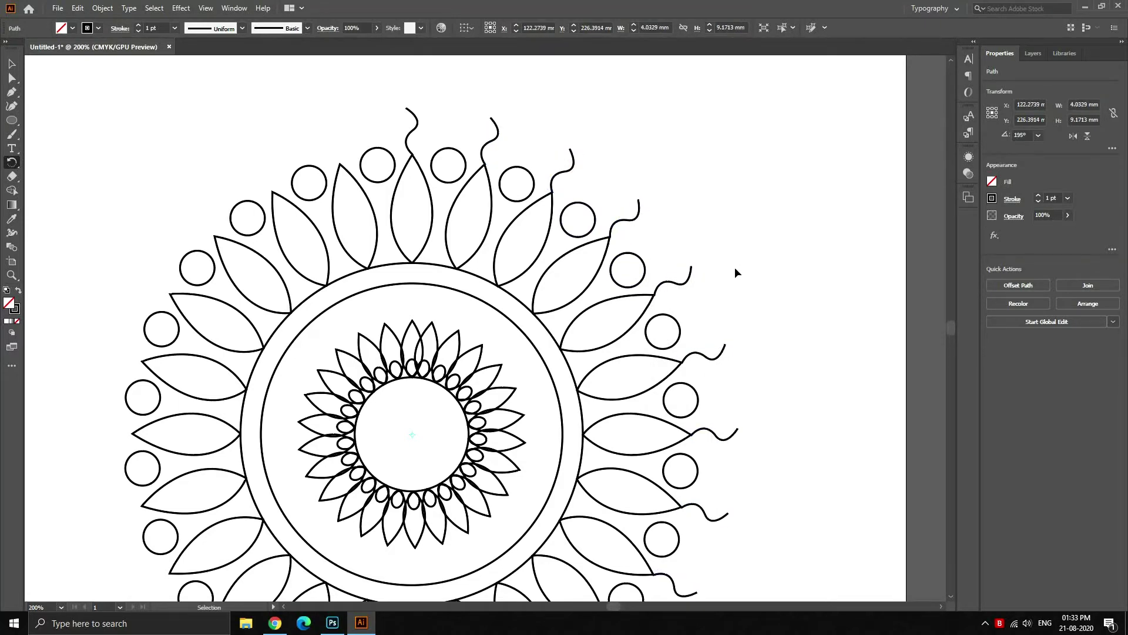
key(ctrl+d)
key(ctrl+d)
key(ctrl+d)
key(ctrl+d)
key(ctrl+d)
key(ctrl+d)
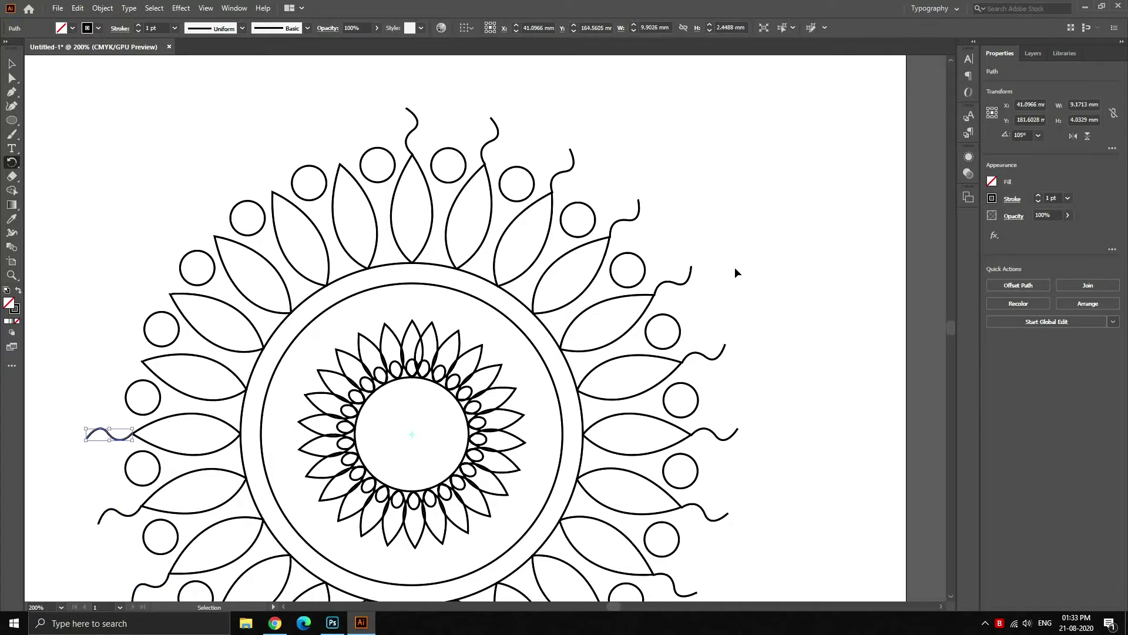
key(ctrl+d)
key(ctrl+d)
key(ctrl+d)
key(ctrl+d)
key(ctrl+d)
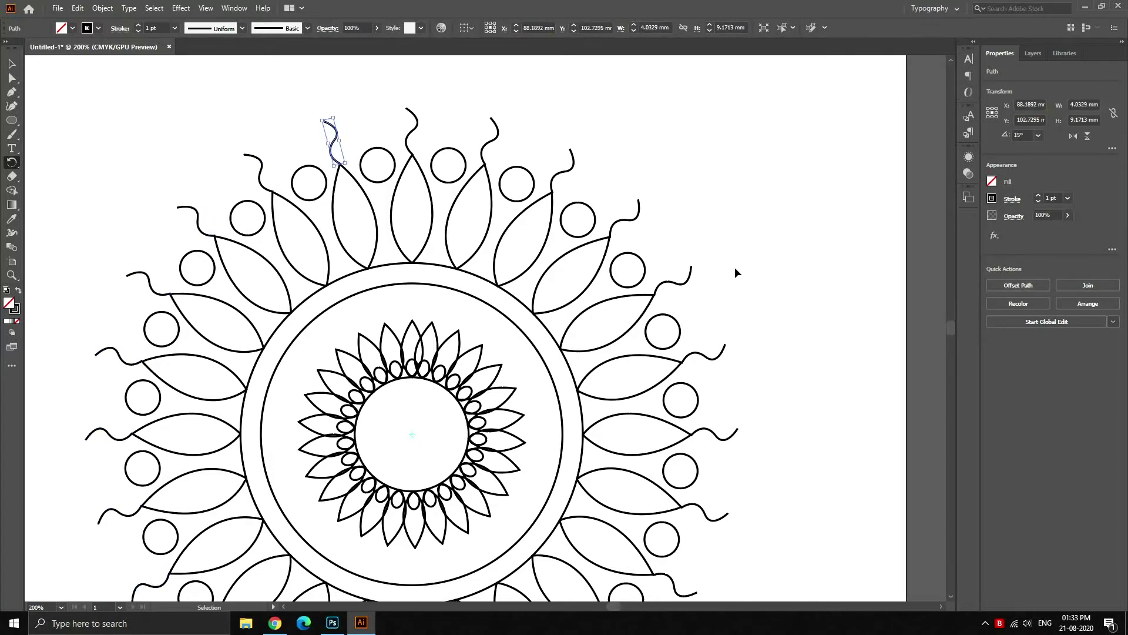
scroll(742, 283, down, 2)
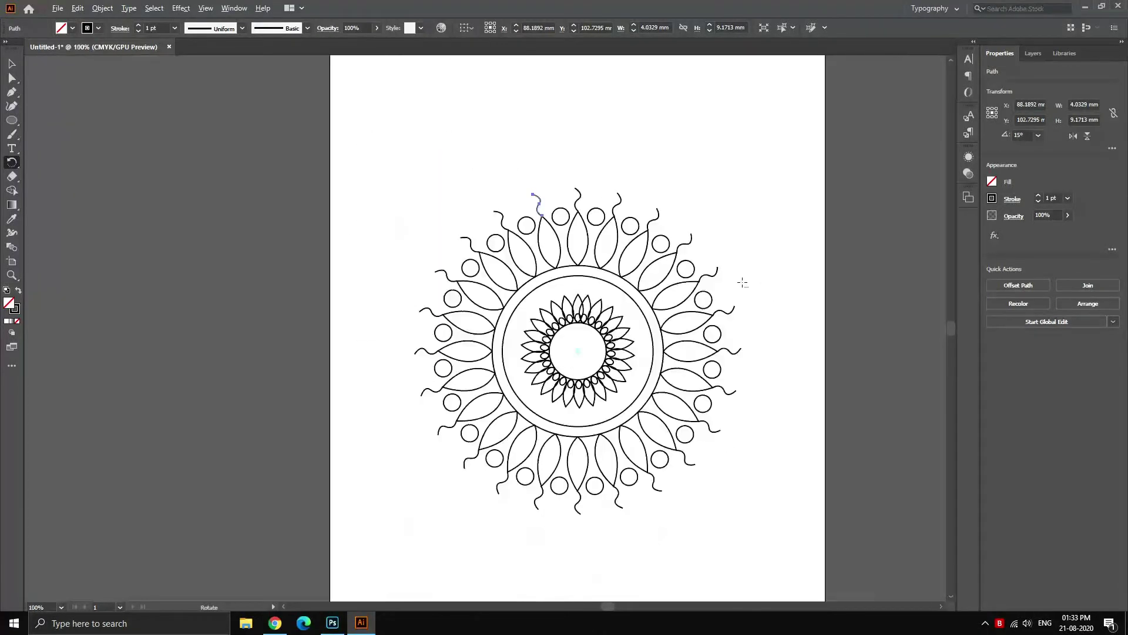
Select the top-centre curl and make a mirrored copy of it with the Reflect tool.
scroll(764, 301, up, 1)
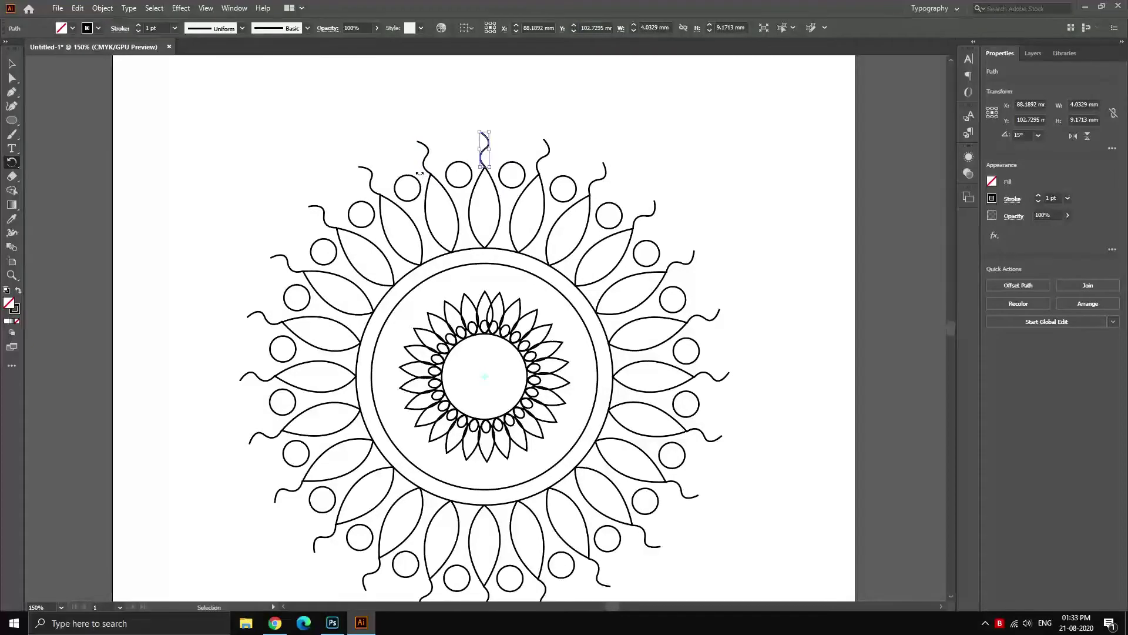
ctrl+click(486, 165)
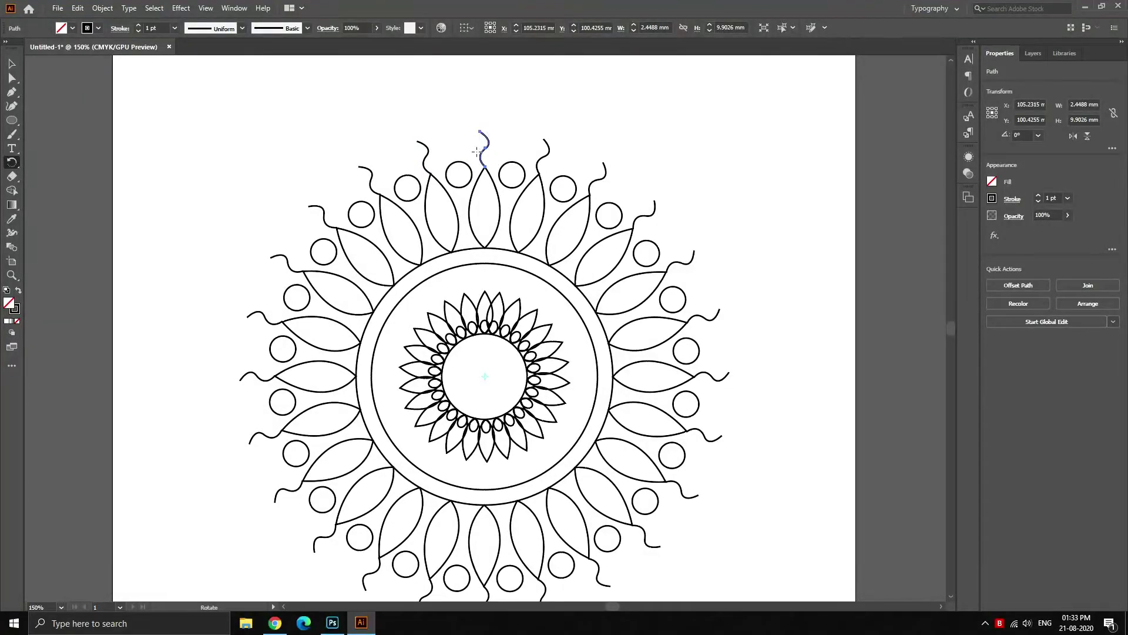
key(v)
drag(492, 148, 474, 150)
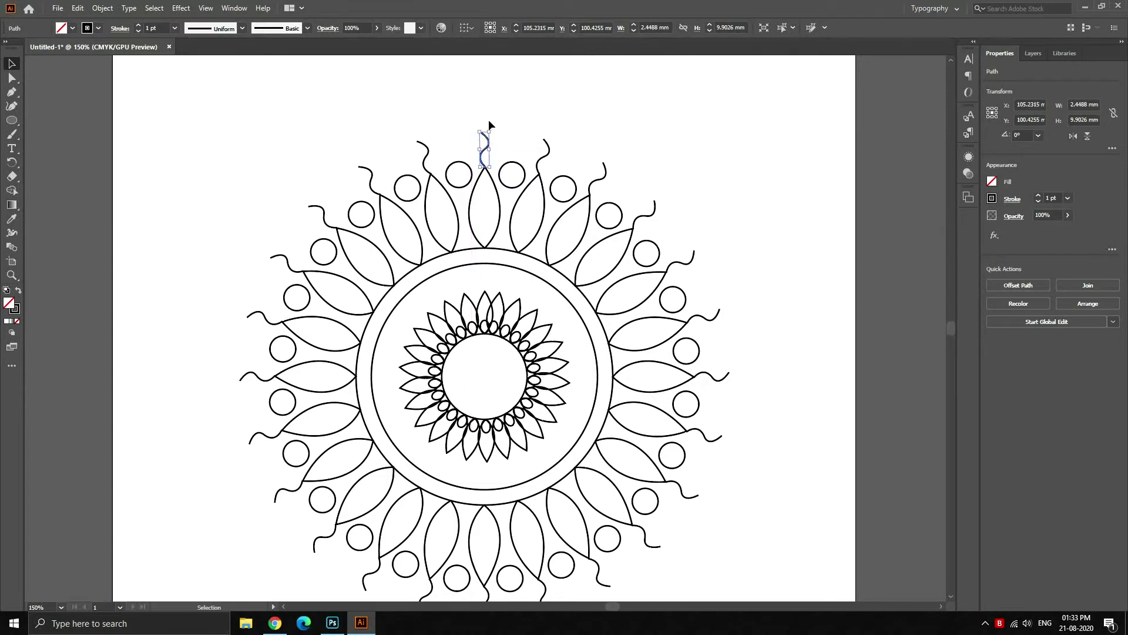
click(15, 168)
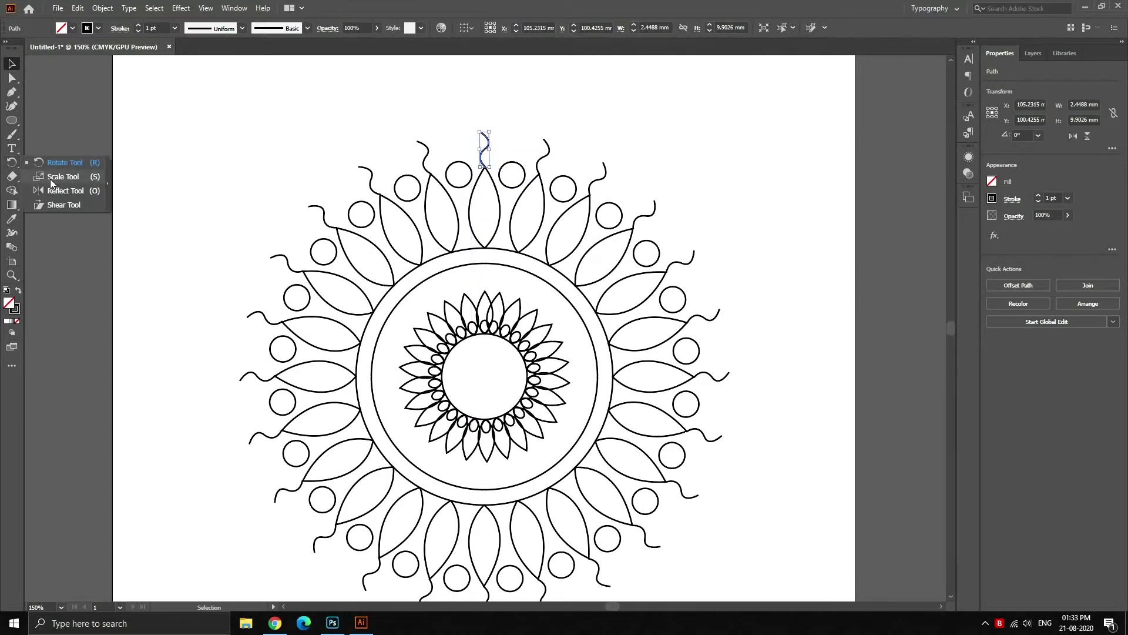
click(59, 188)
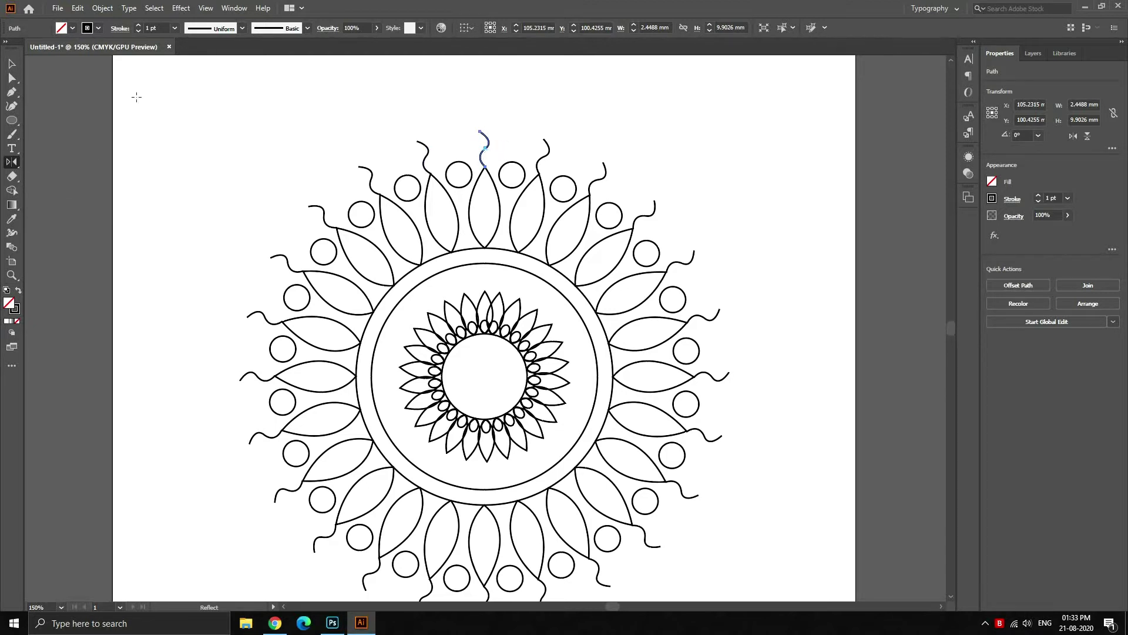
key(v)
click(12, 162)
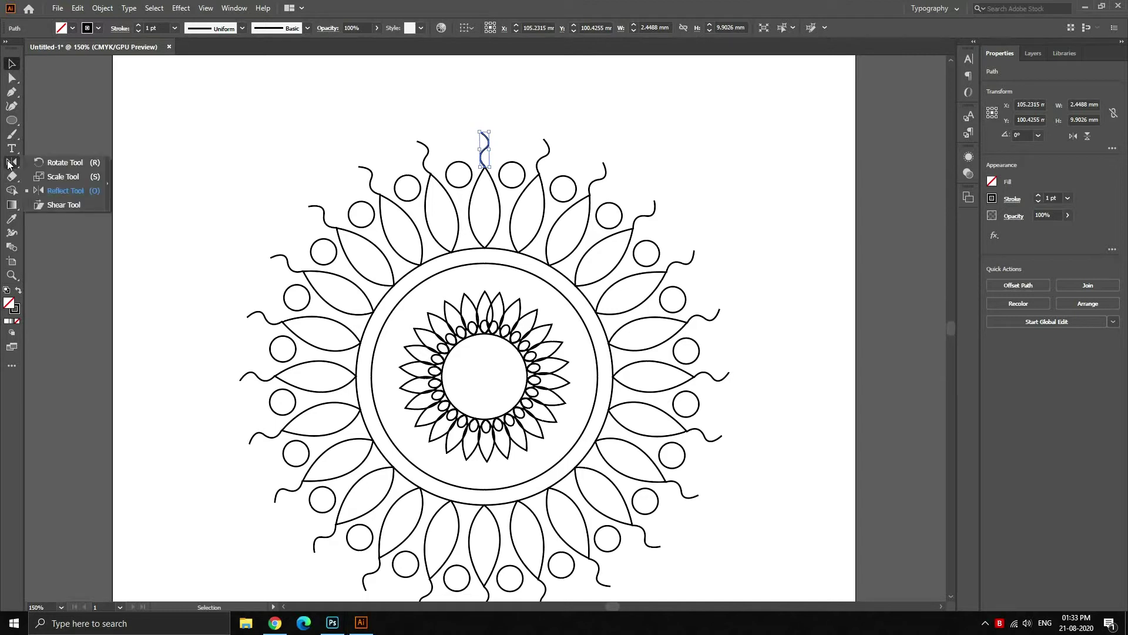
click(47, 184)
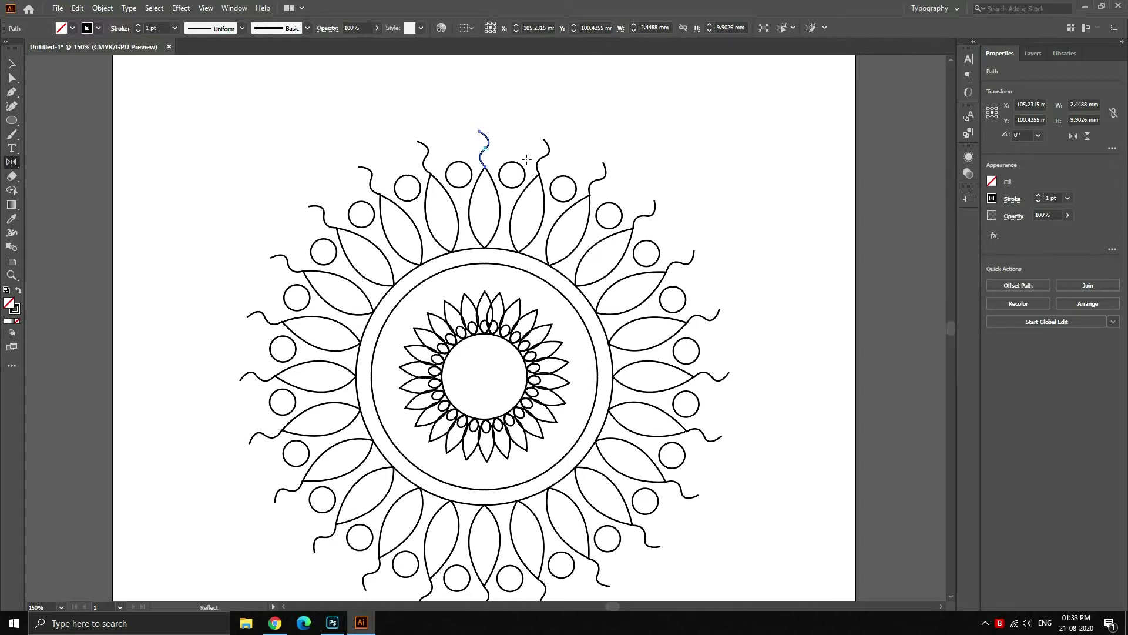
drag(484, 151, 512, 188)
Align the top curl on the vertical centre line and remove the overlapping duplicate.
scroll(512, 188, up, 1)
scroll(513, 190, up, 1)
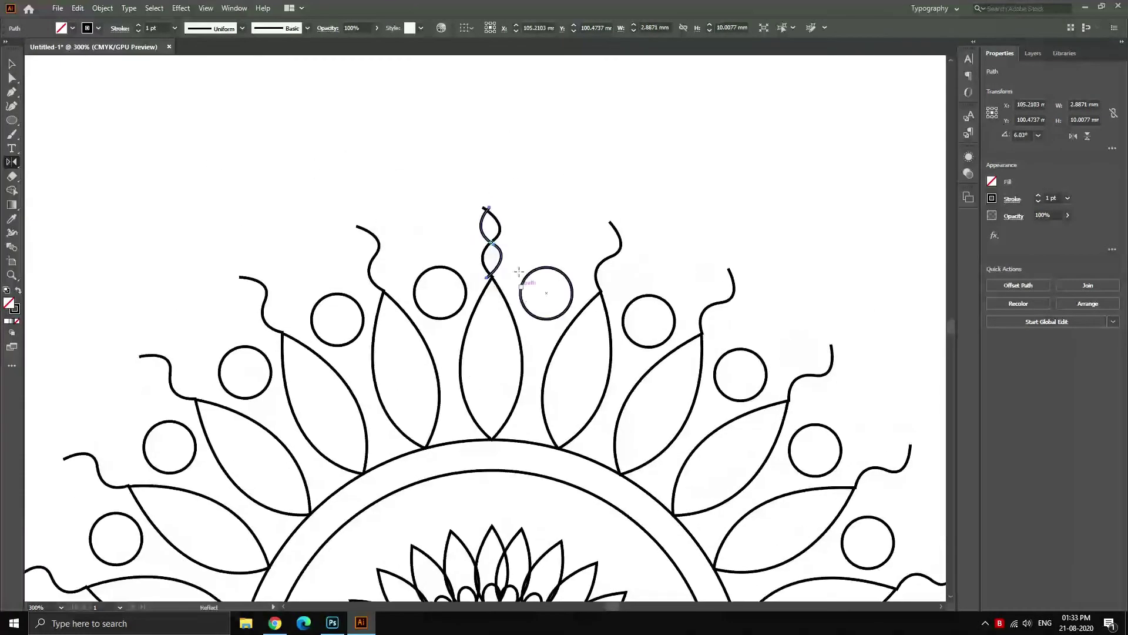
key(v)
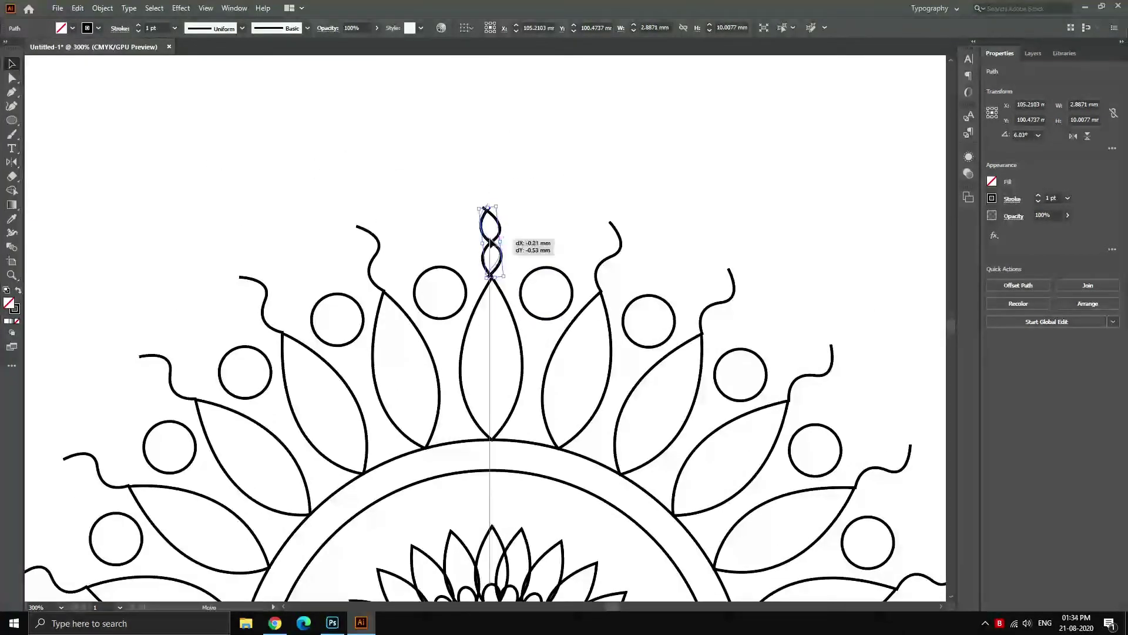
drag(491, 243, 499, 272)
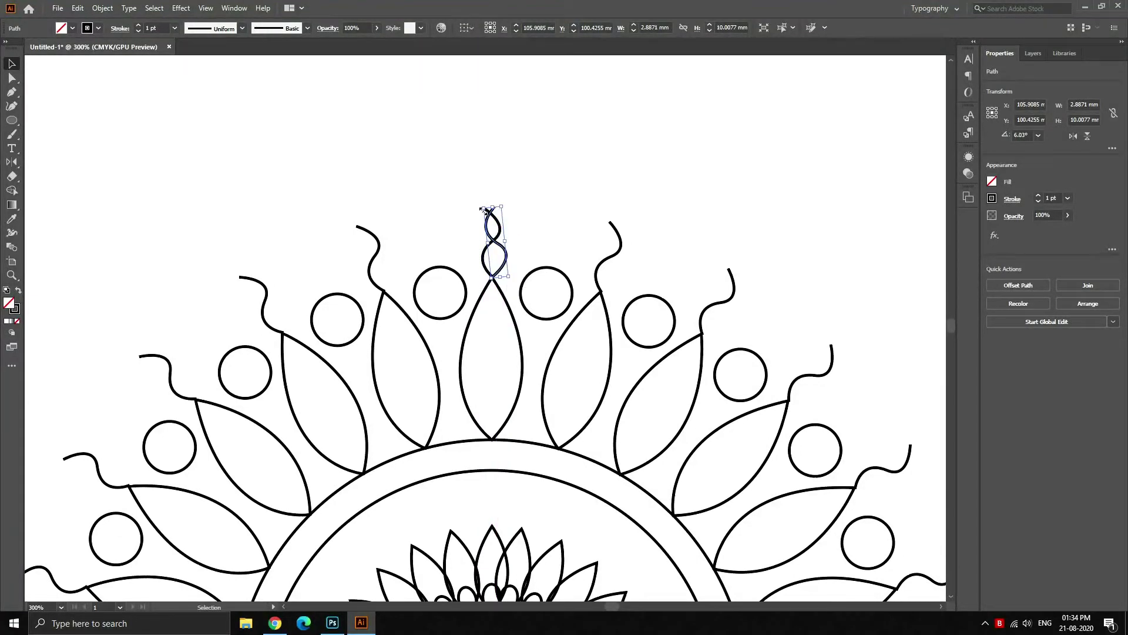
drag(498, 251, 492, 251)
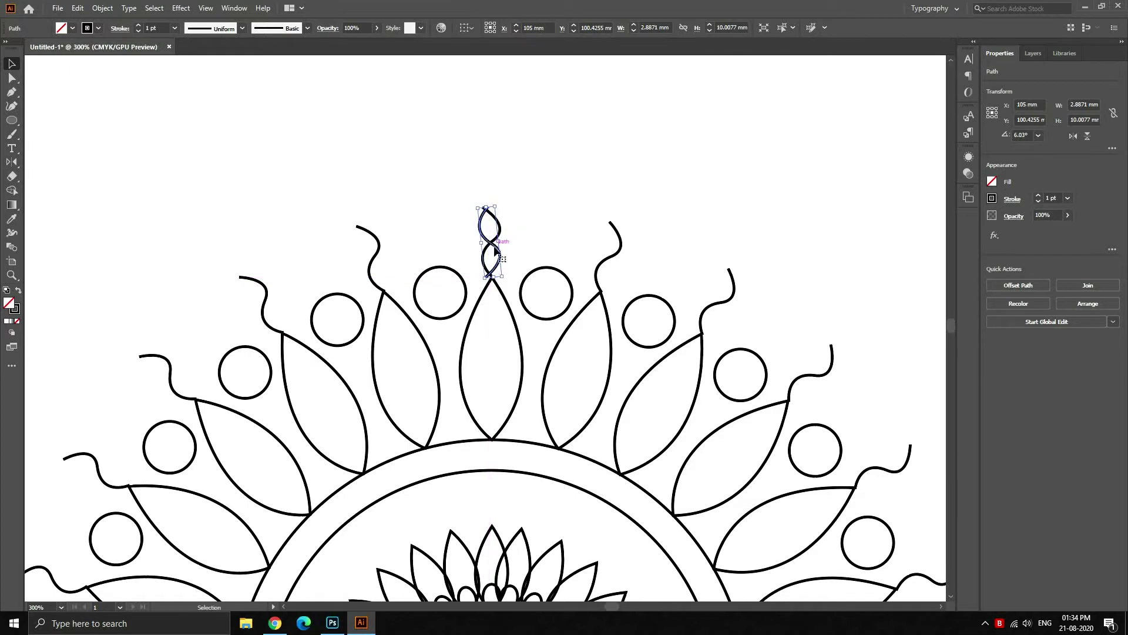
click(536, 213)
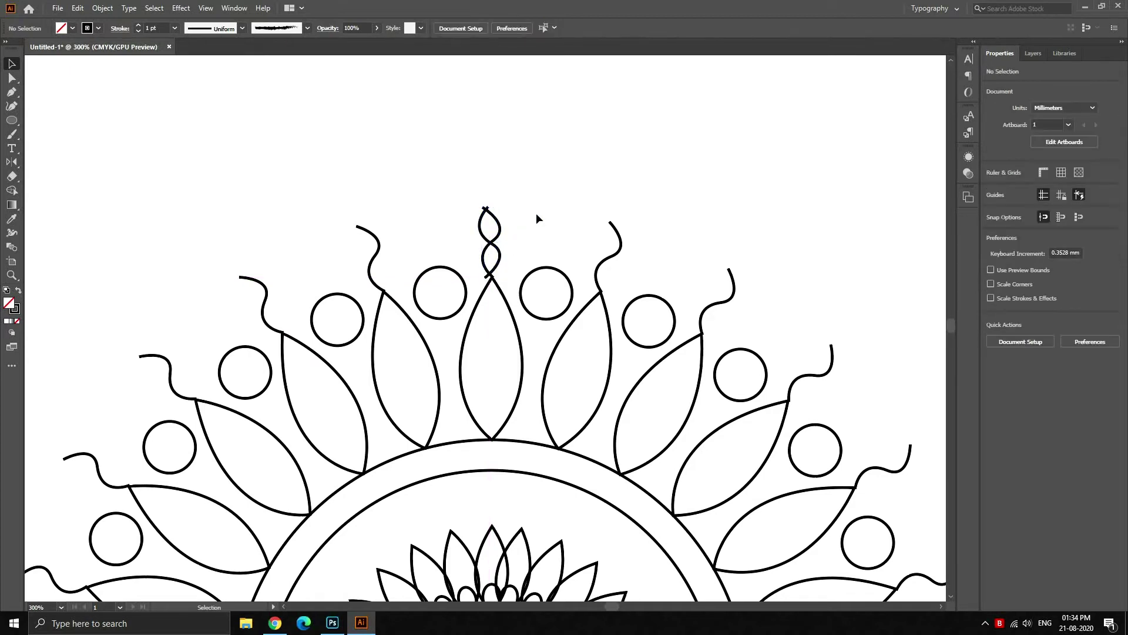
key(ctrl+z)
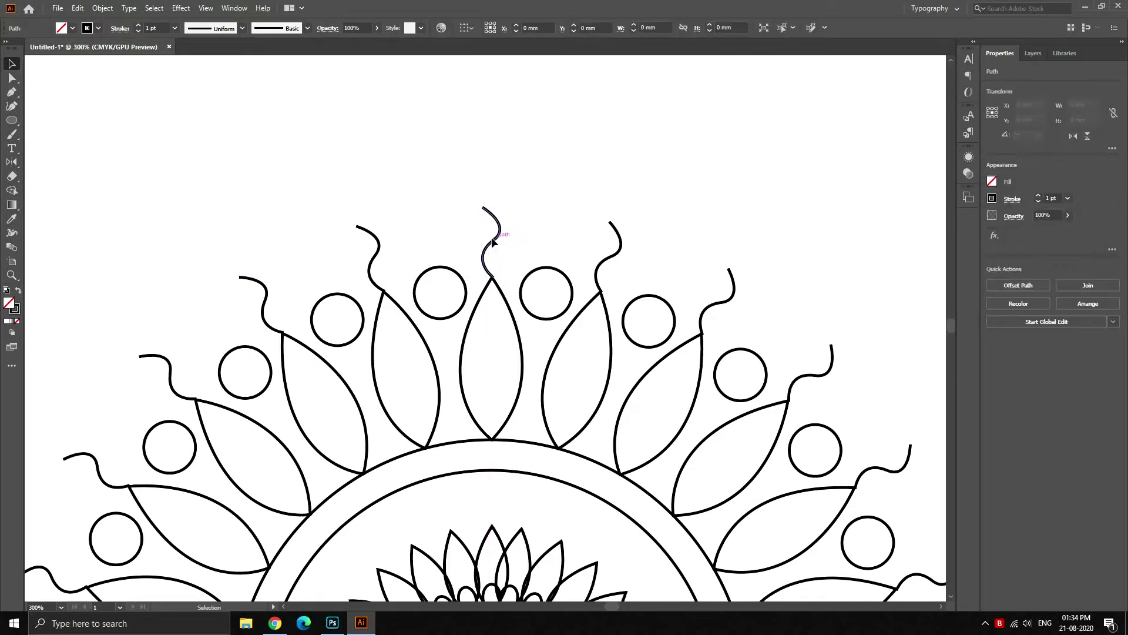
click(544, 229)
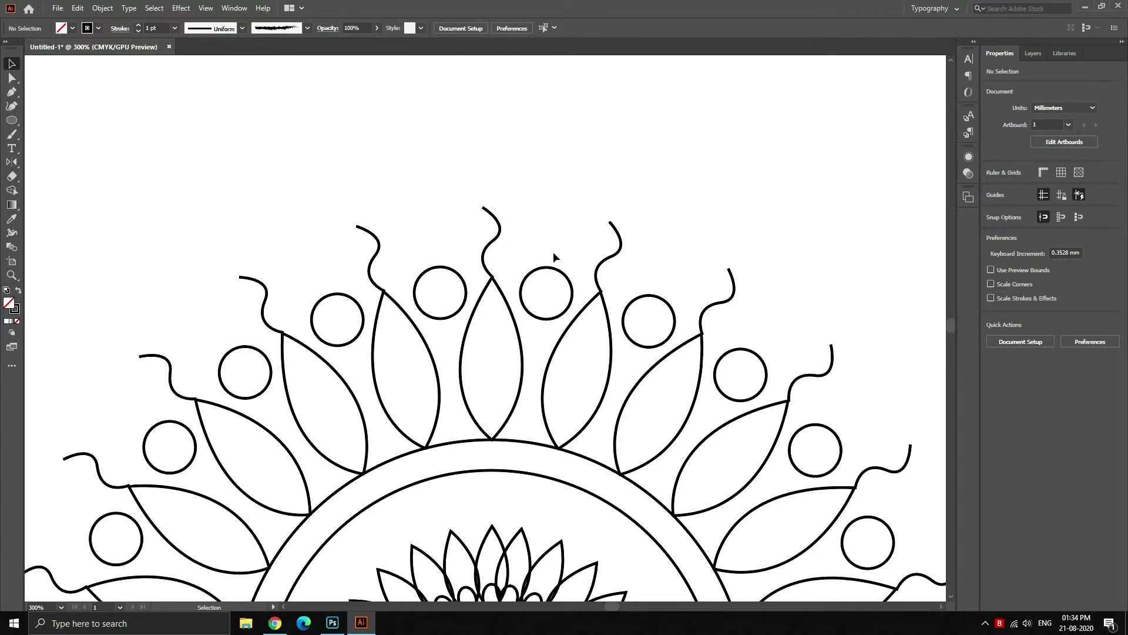
Draw a tiny circle beside the top curl and fill it with black.
key(m)
drag(462, 218, 463, 221)
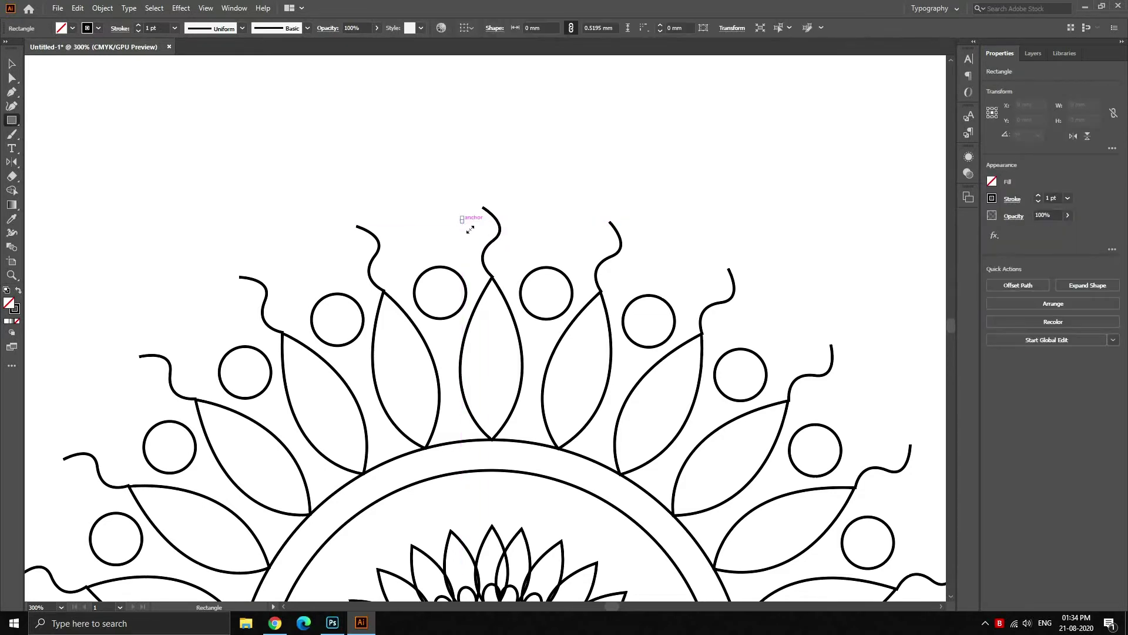
key(l)
key(ctrl+z)
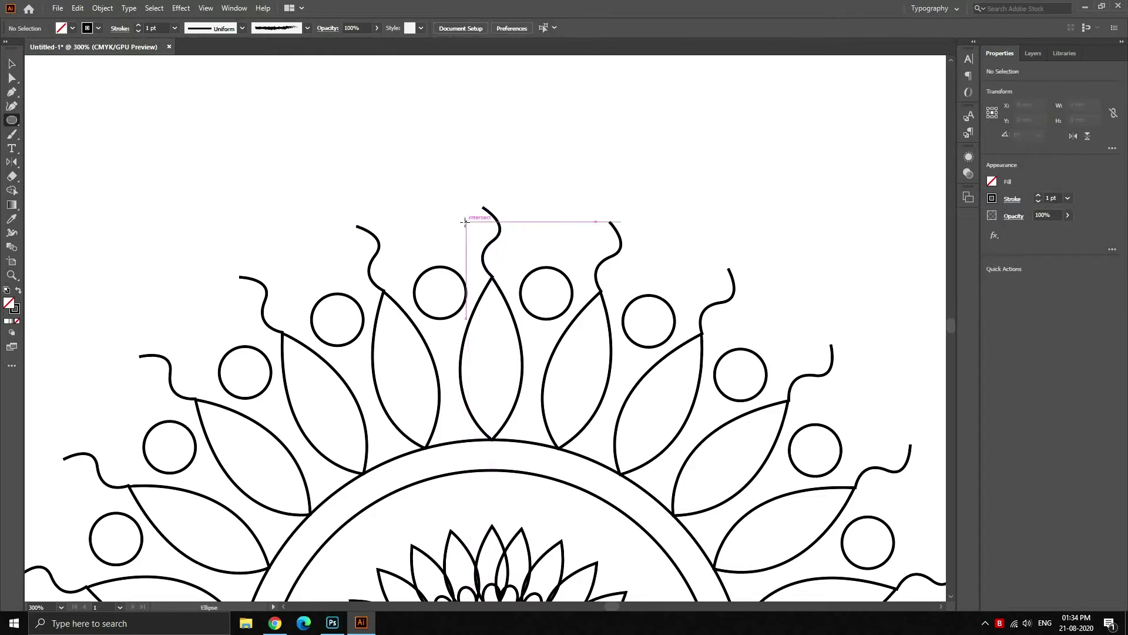
drag(465, 222, 475, 231)
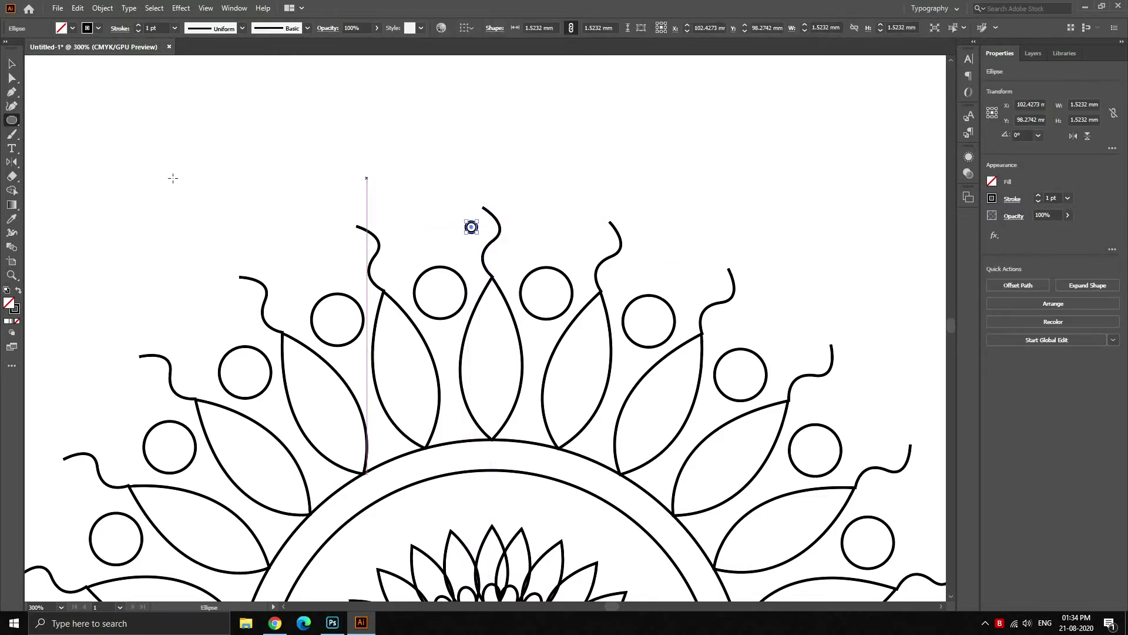
click(98, 27)
click(72, 29)
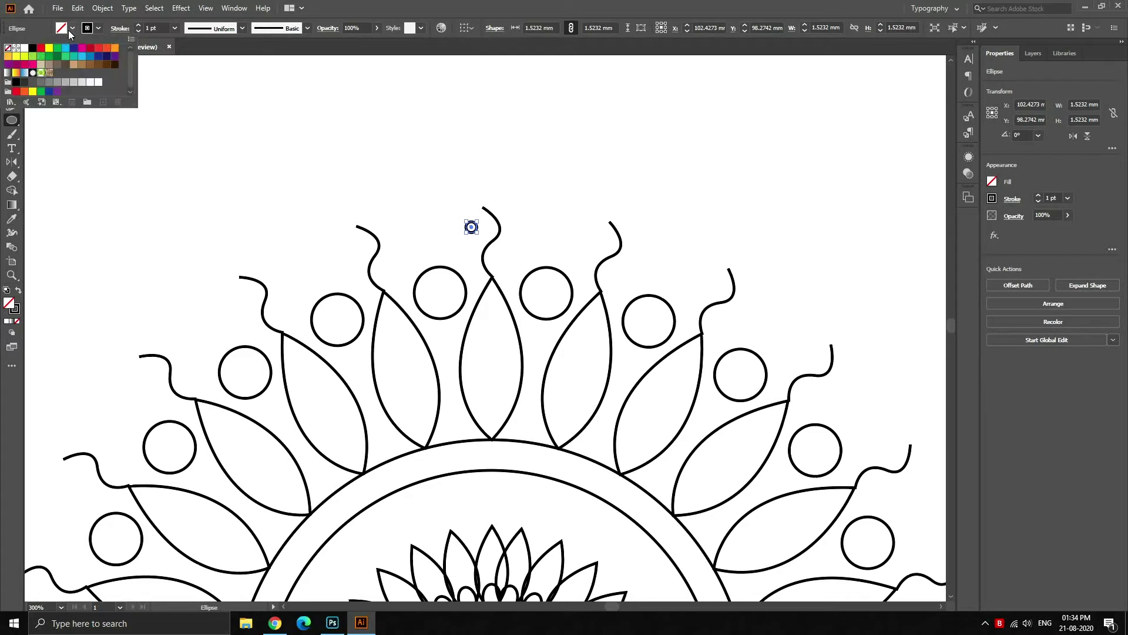
click(32, 48)
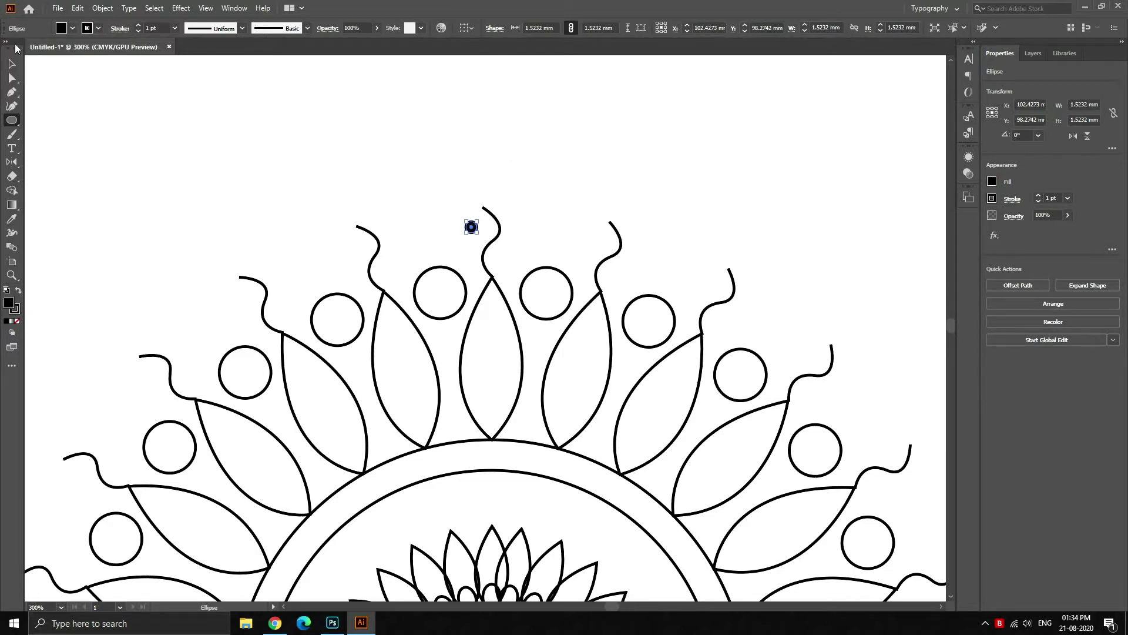
Move the black dot onto the tip of the top-centre curl.
click(12, 63)
click(305, 199)
scroll(597, 333, down, 1)
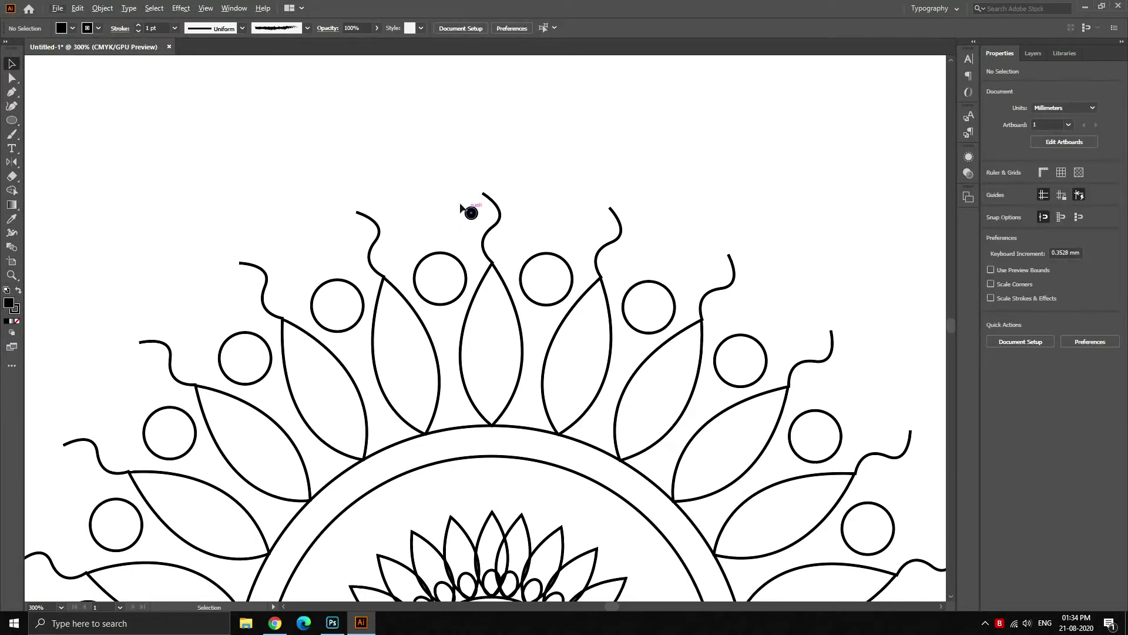
drag(468, 215, 483, 213)
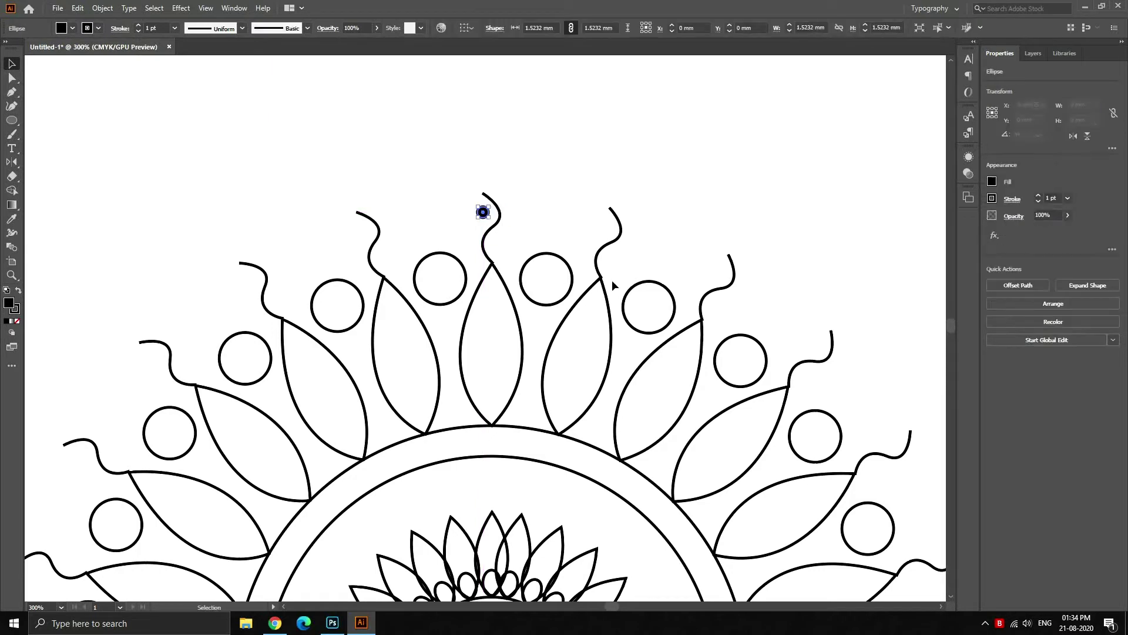
scroll(612, 279, down, 1)
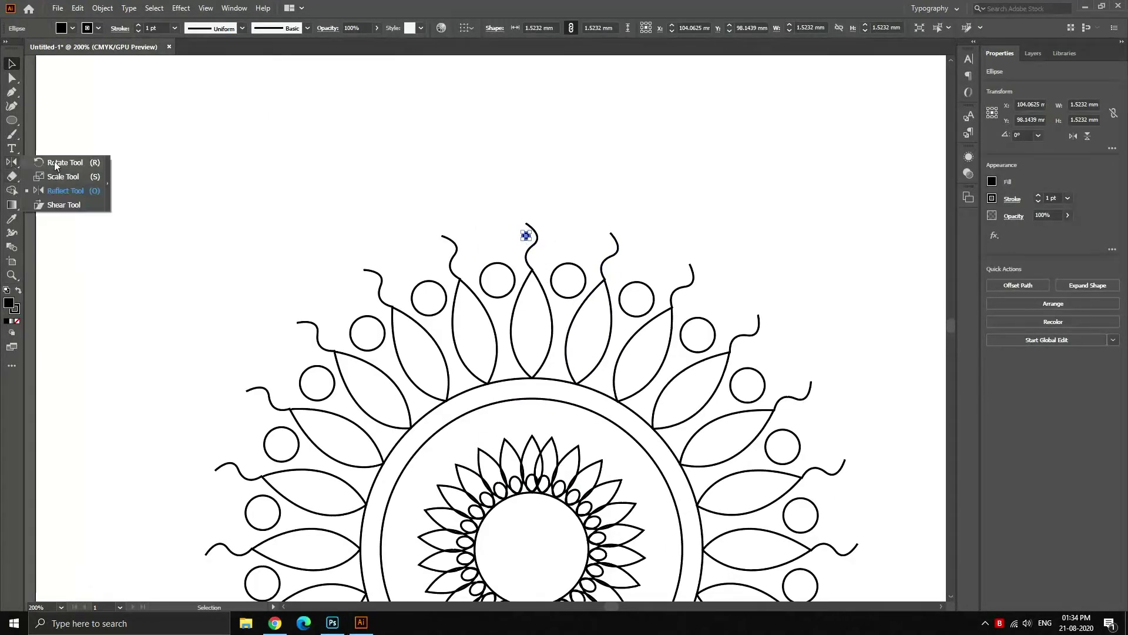
Rotate-copy the black dot 345° about the mandala centre onto every curl tip, repeating with Ctrl+D.
drag(11, 162, 56, 162)
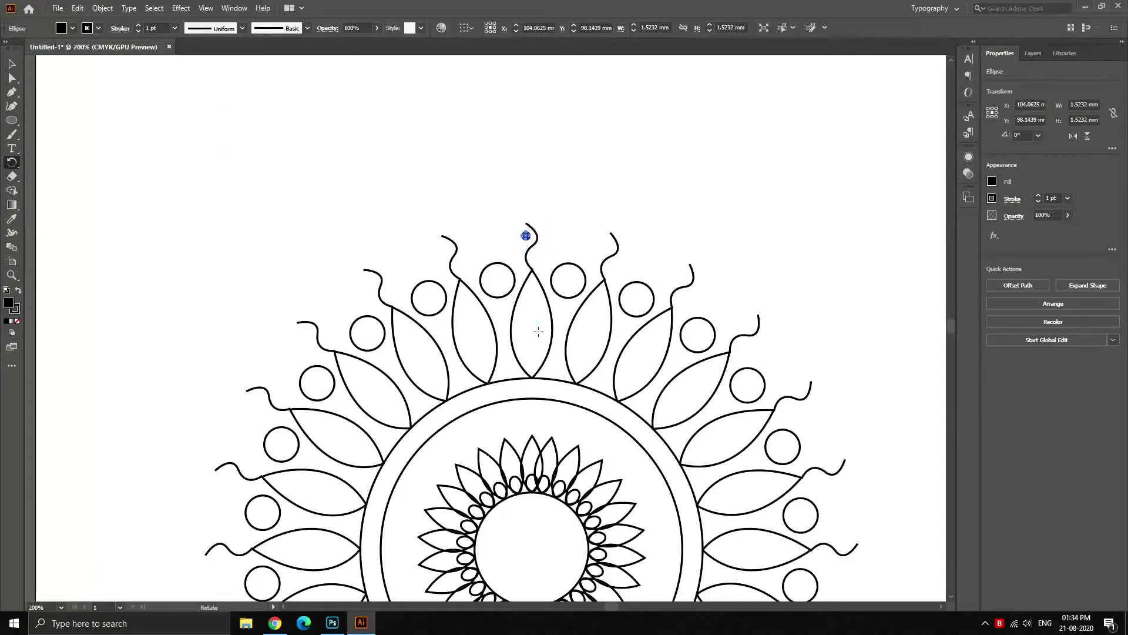
alt+click(531, 549)
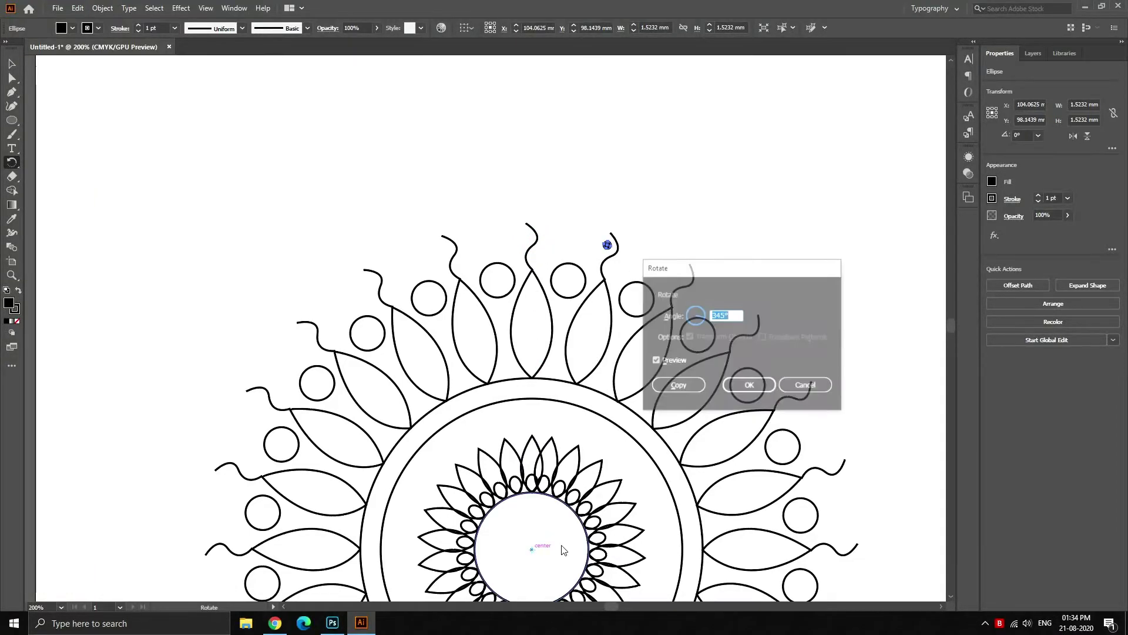
click(689, 385)
key(ctrl+d)
key(ctrl+d)
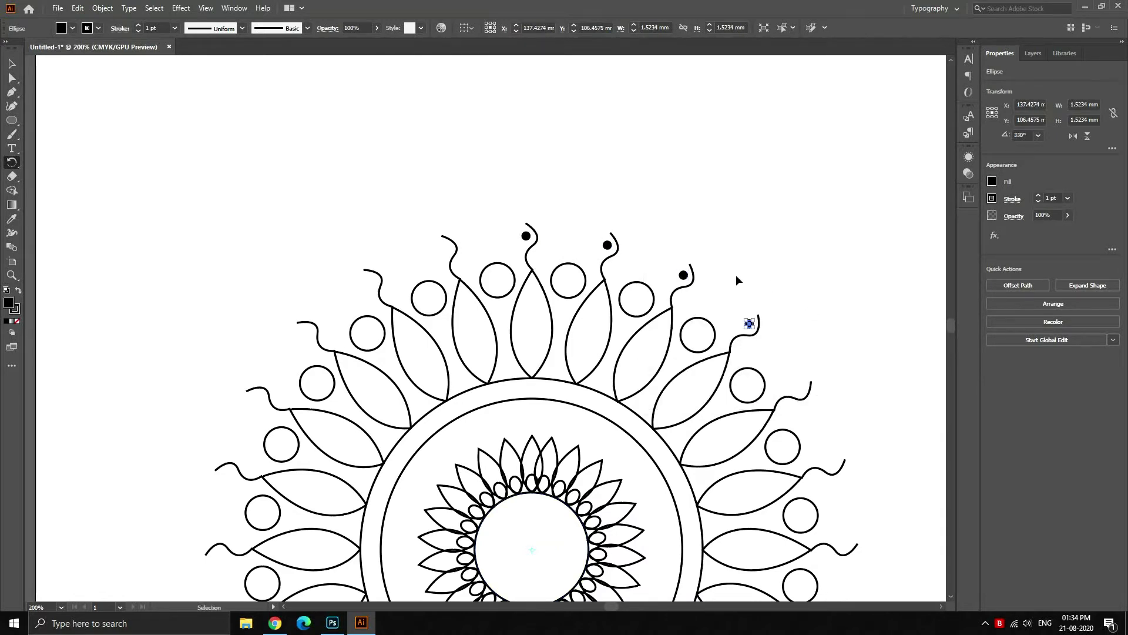
key(ctrl+d)
key(ctrl+d)
key(ctrl+d)
key(ctrl+d)
key(ctrl+d)
key(ctrl+d)
key(ctrl+d)
key(ctrl+d)
key(ctrl+d)
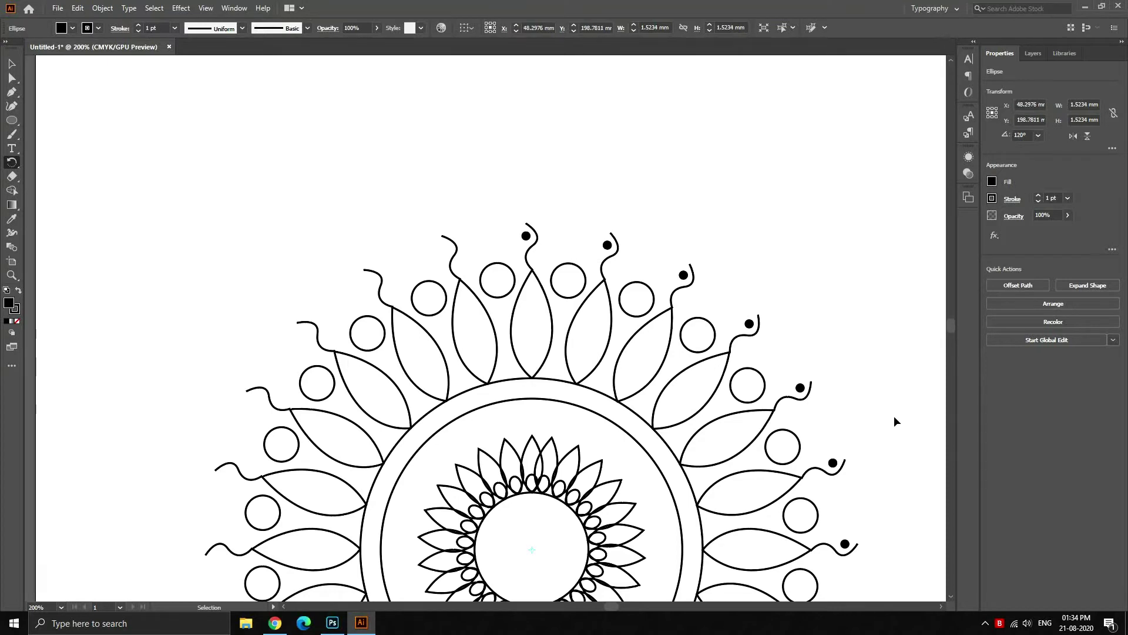
key(ctrl+d)
key(ctrl+d)
key(ctrl+d)
key(ctrl+d)
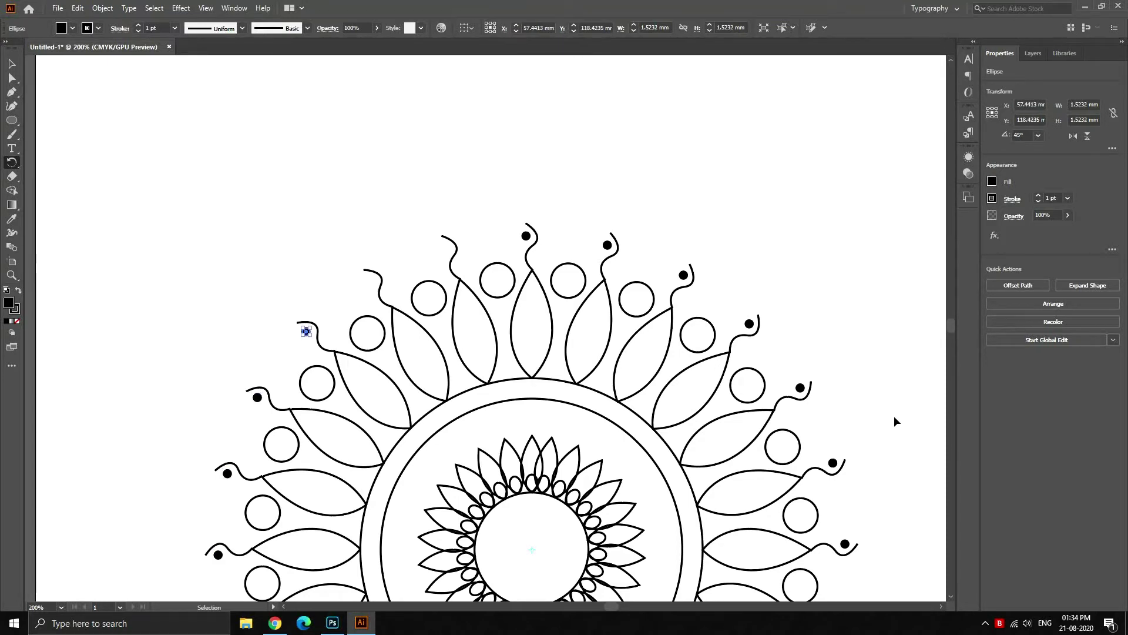
key(ctrl+d)
key(ctrl+d)
scroll(894, 415, down, 1)
scroll(894, 415, down, 1)
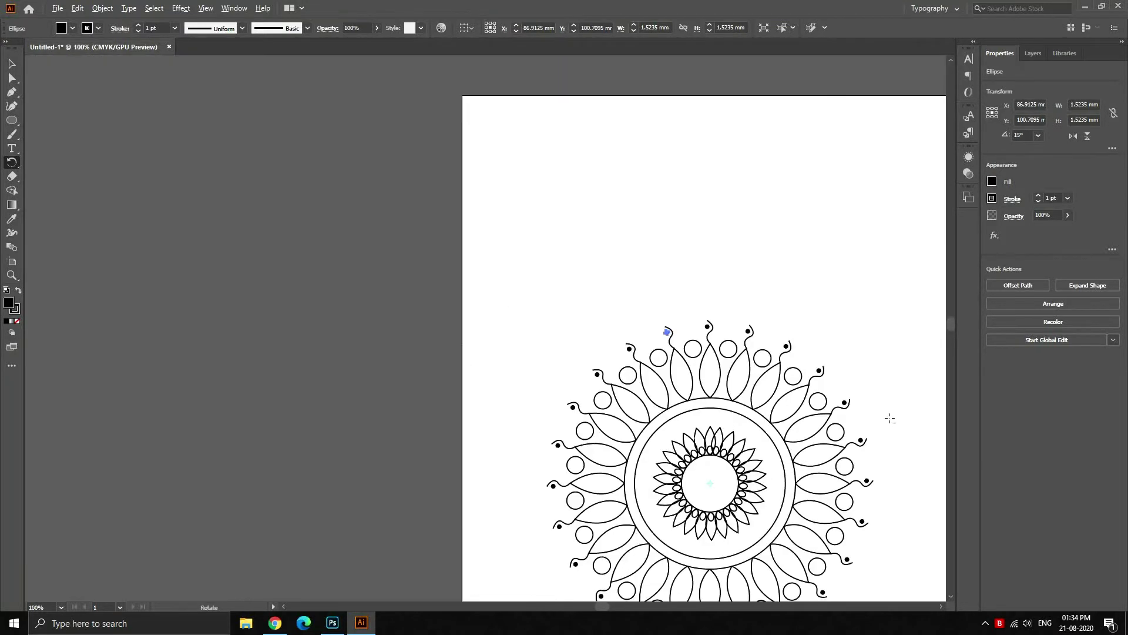
drag(875, 340, 698, 227)
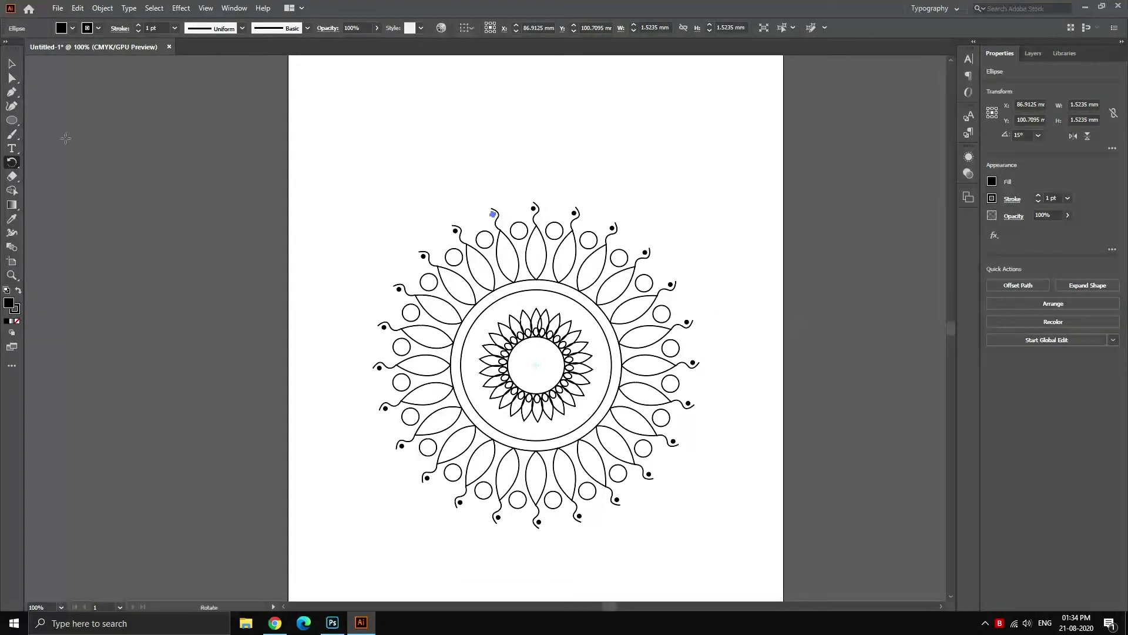
click(12, 64)
click(831, 387)
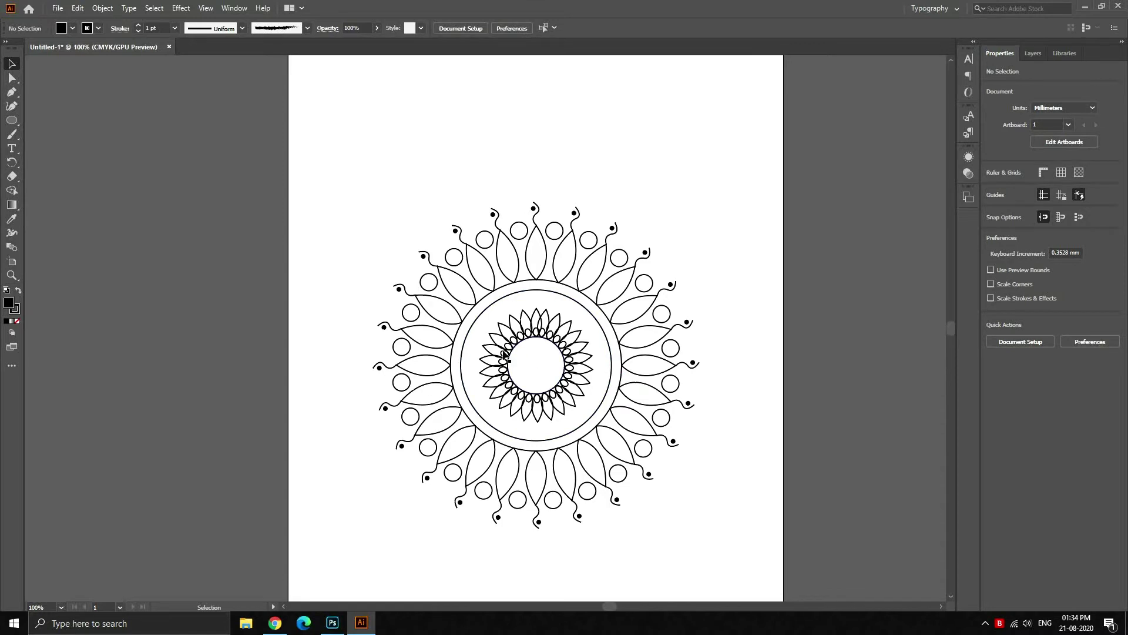
Select the top-centre dot, trial-stretch it into a tall ellipse, then undo the stretch.
scroll(511, 294, up, 2)
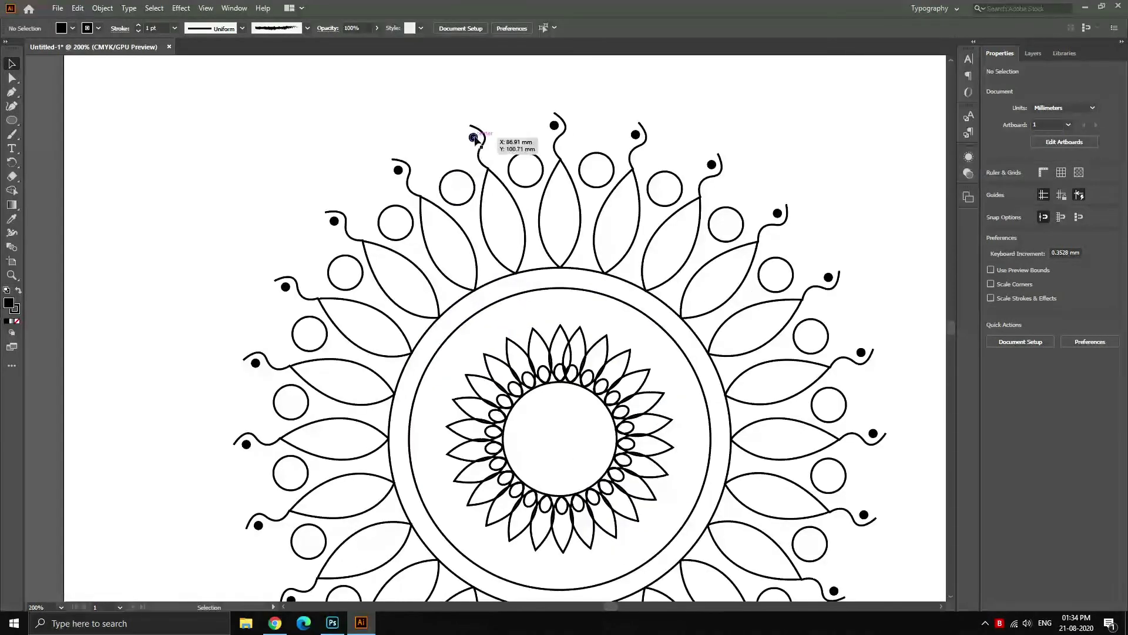
click(474, 137)
key(ctrl+d)
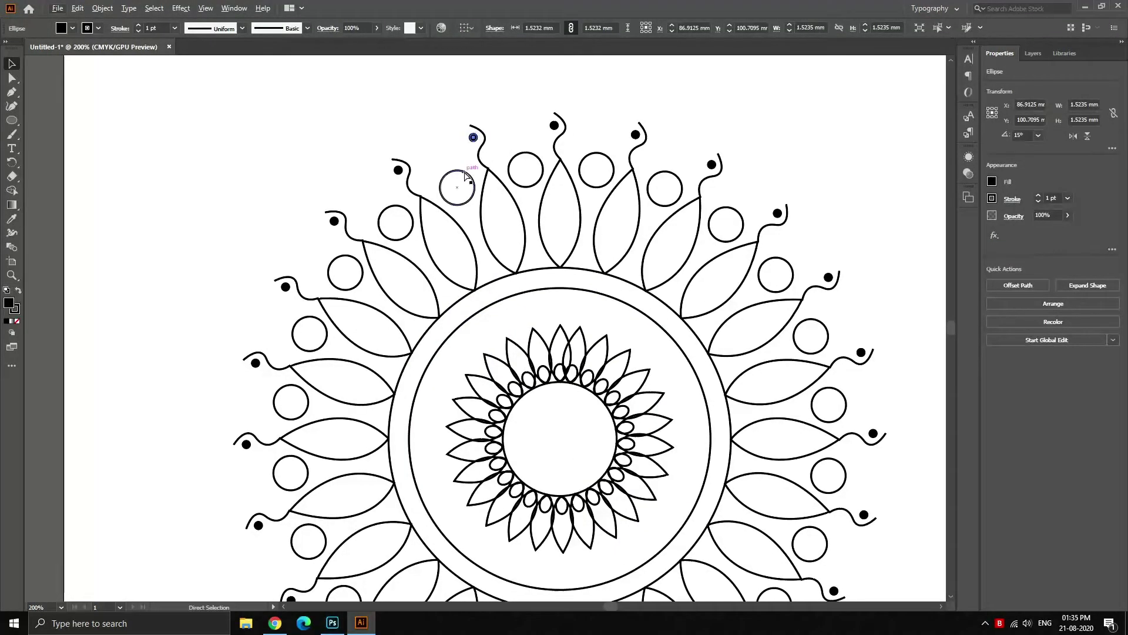
click(553, 126)
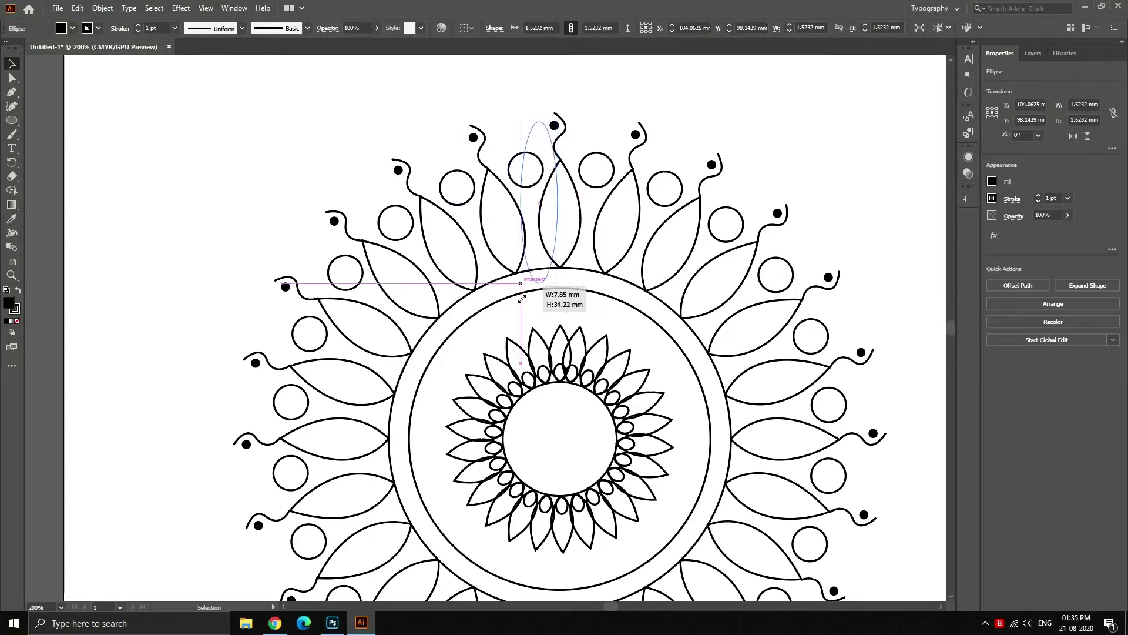
drag(554, 125, 554, 297)
key(ctrl+z)
click(532, 141)
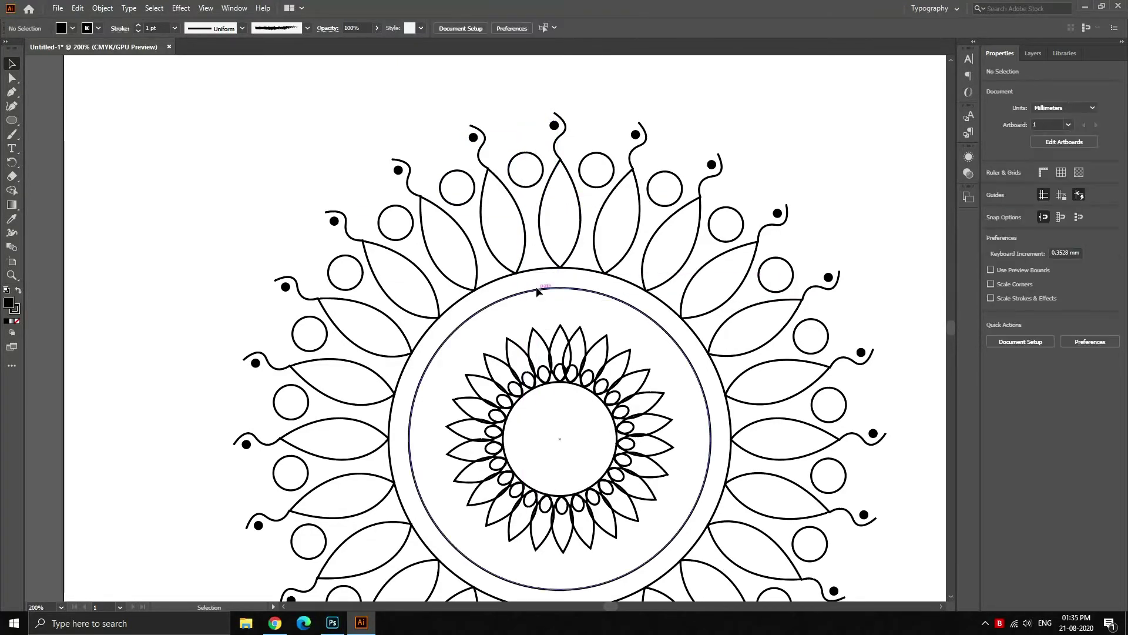
Draw a small trial dot above the inner petals and set a 343° rotation about the centre.
key(m)
key(l)
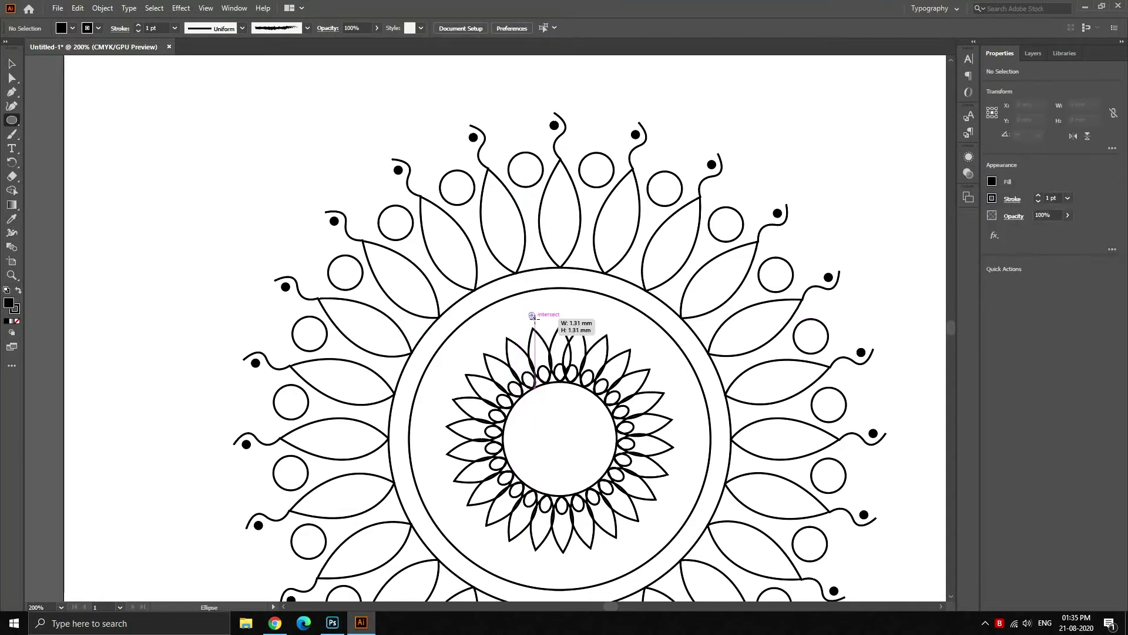
drag(529, 313, 547, 324)
click(12, 63)
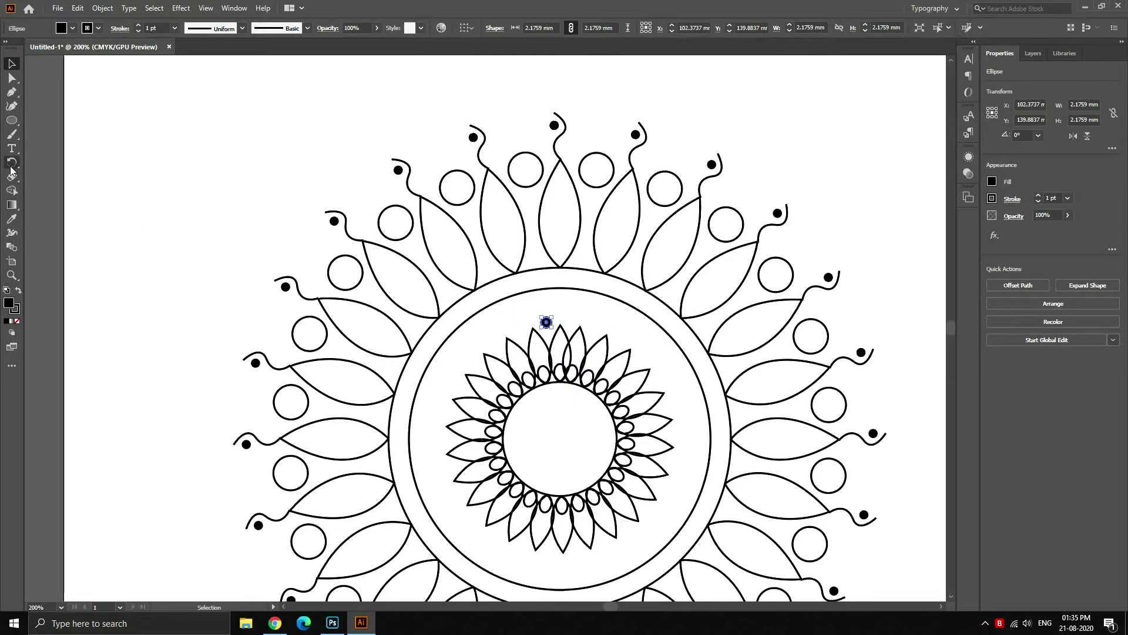
click(12, 162)
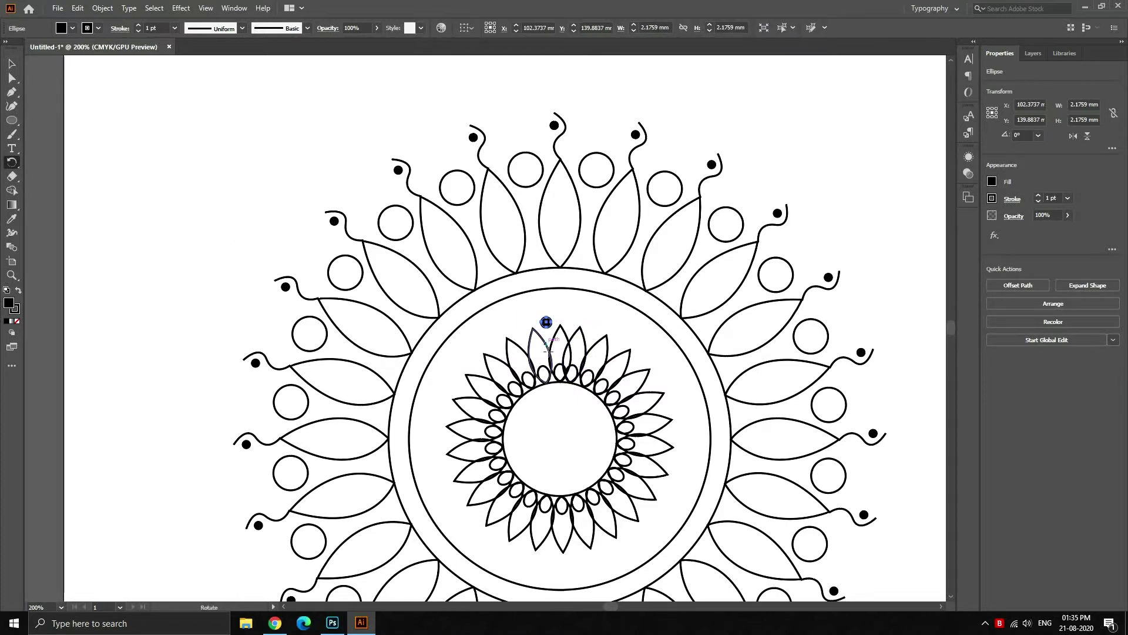
click(550, 429)
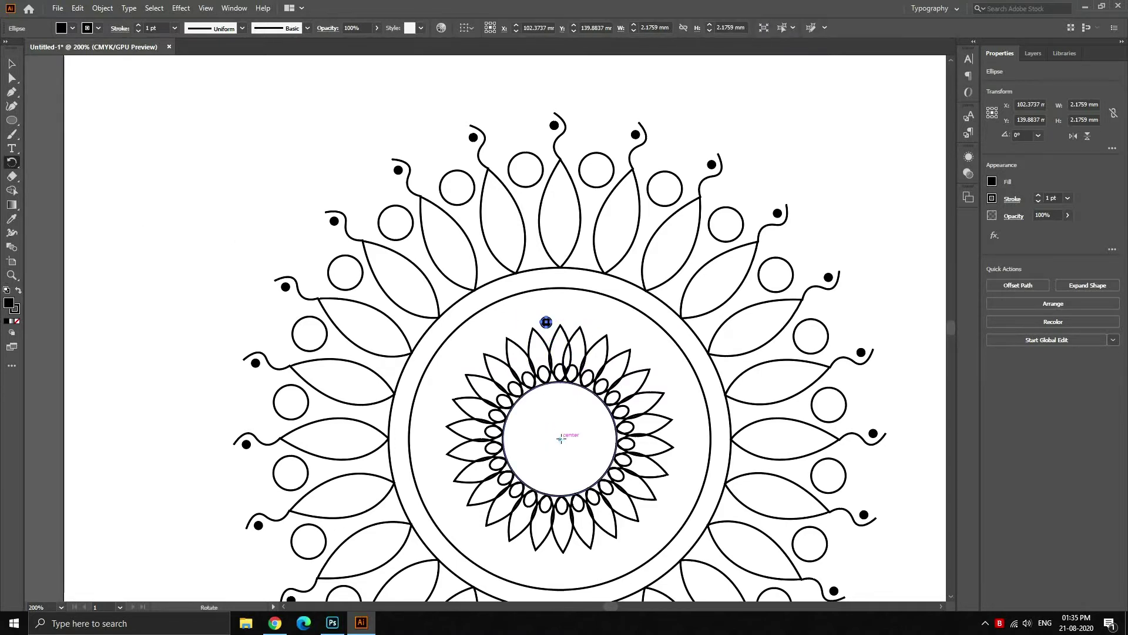
alt+click(562, 438)
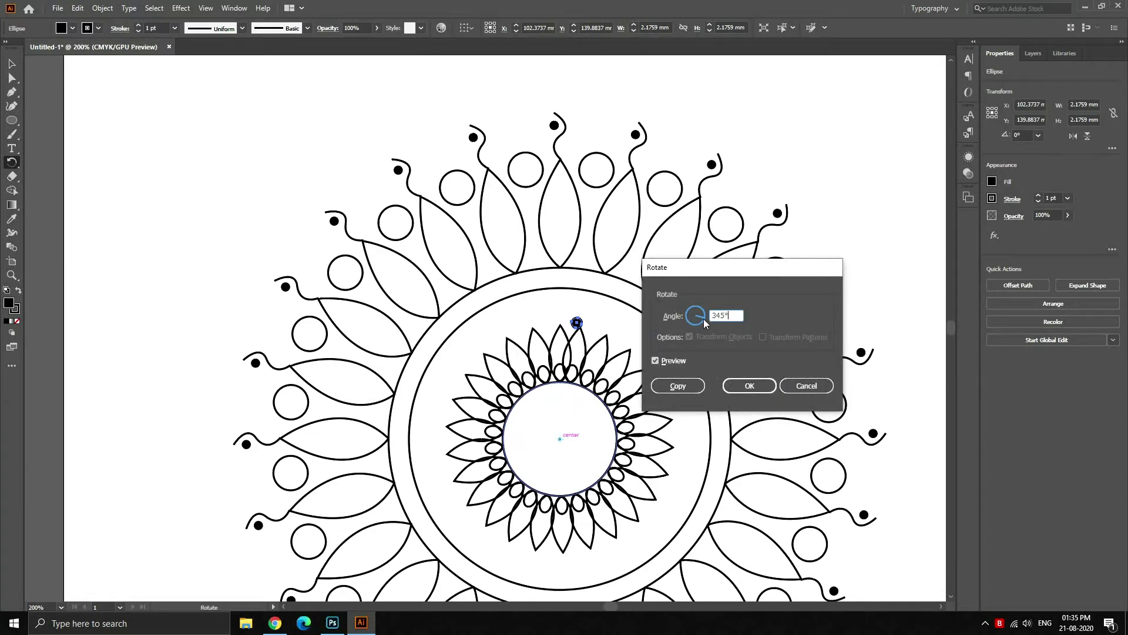
key(Down)
key(Down)
key(Down)
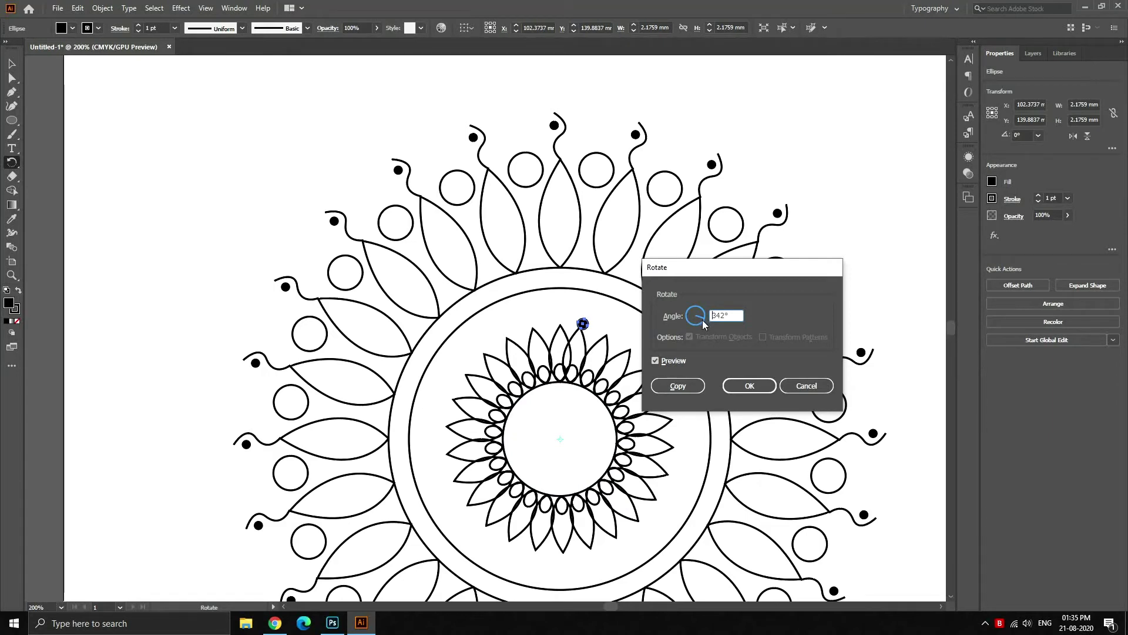
key(Up)
Make rotated copies of the trial dot, then undo them and delete the dot.
click(669, 388)
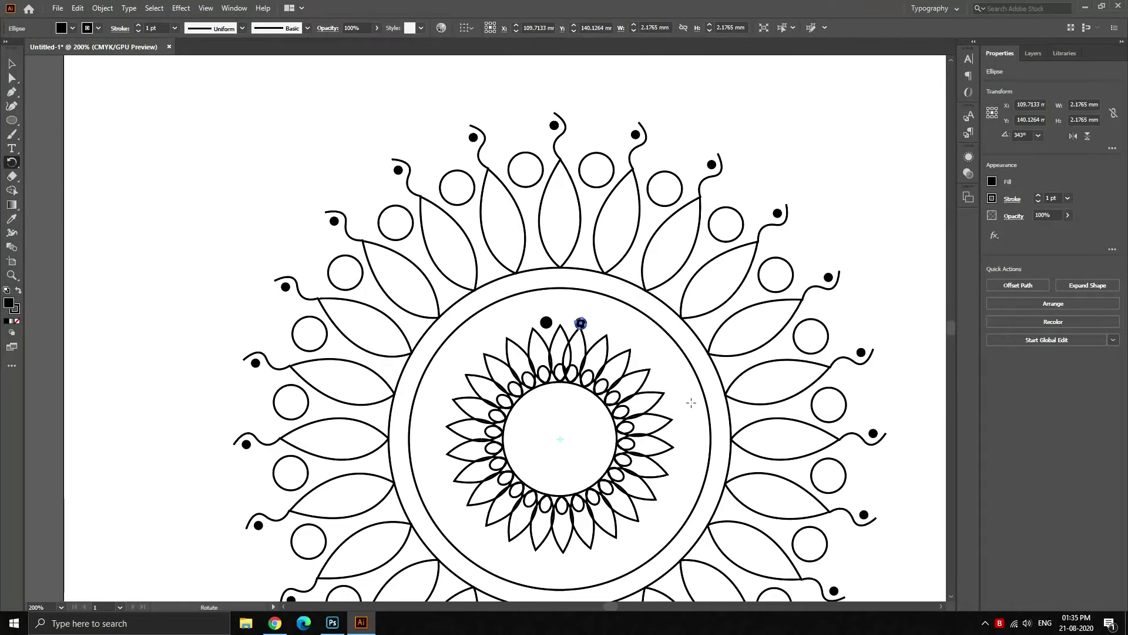
key(ctrl+d)
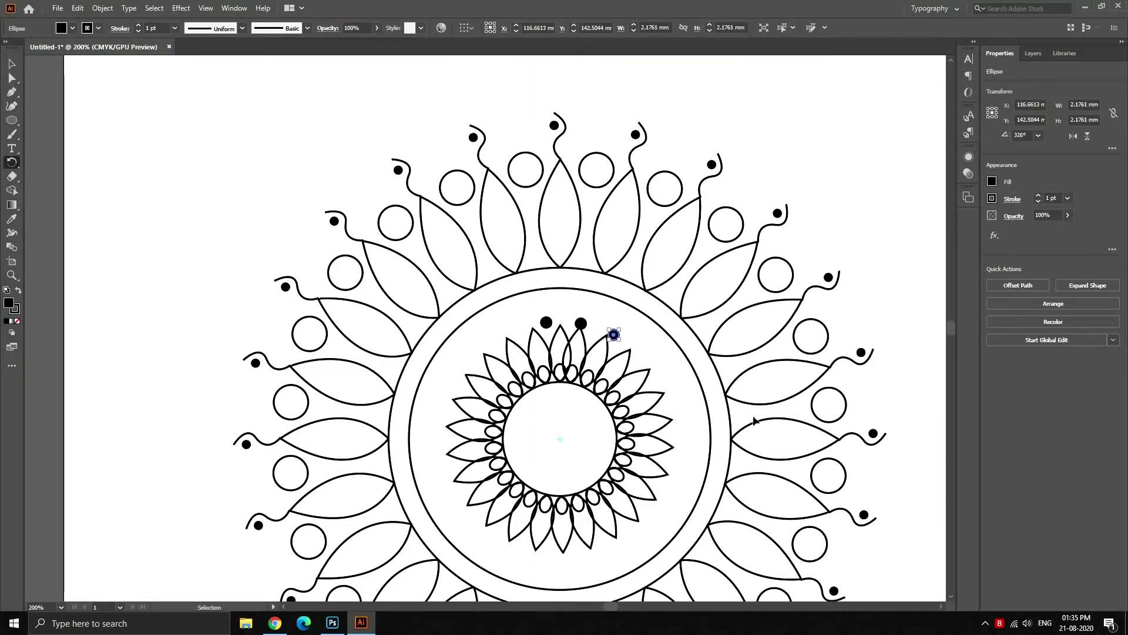
key(ctrl+d)
key(ctrl+z)
key(ctrl+z)
key(ctrl+z)
key(ctrl+z)
key(Delete)
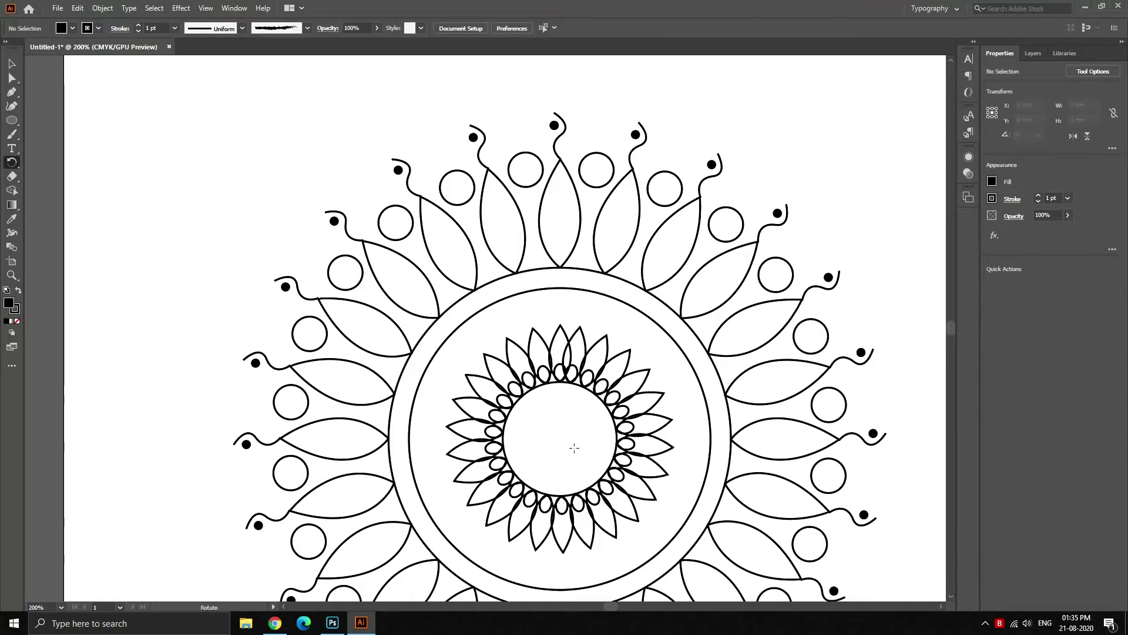
Draw a small filled dot and move it to the top of the band between the rings.
key(l)
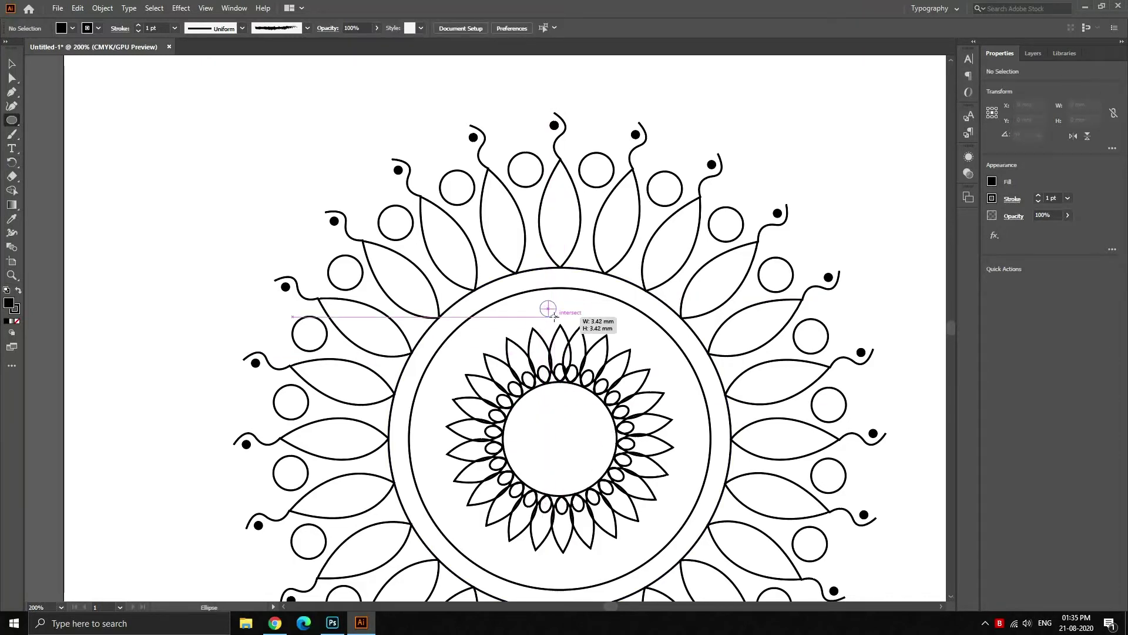
drag(541, 301, 555, 316)
click(12, 64)
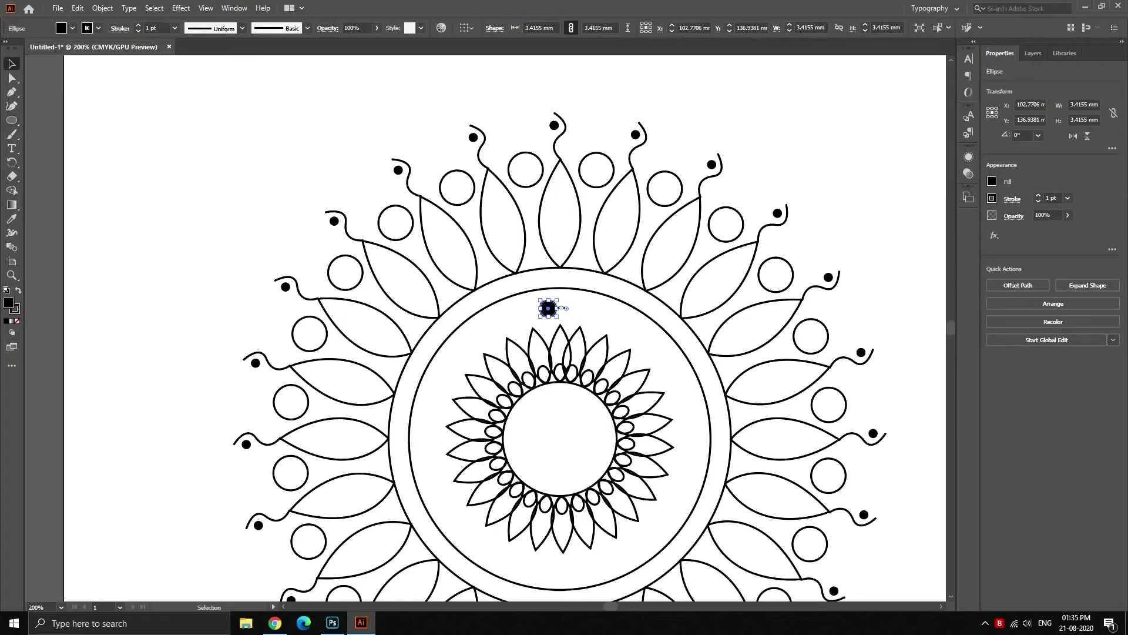
drag(547, 307, 561, 317)
Try a 343° rotated copy of the dot, then undo it.
click(12, 162)
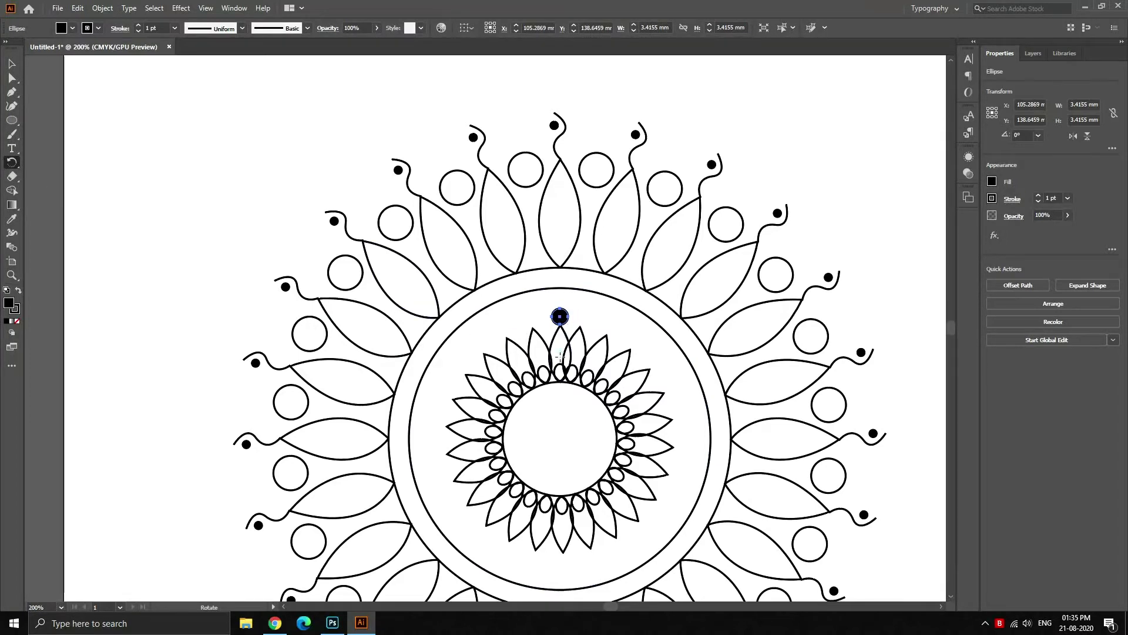
alt+click(558, 436)
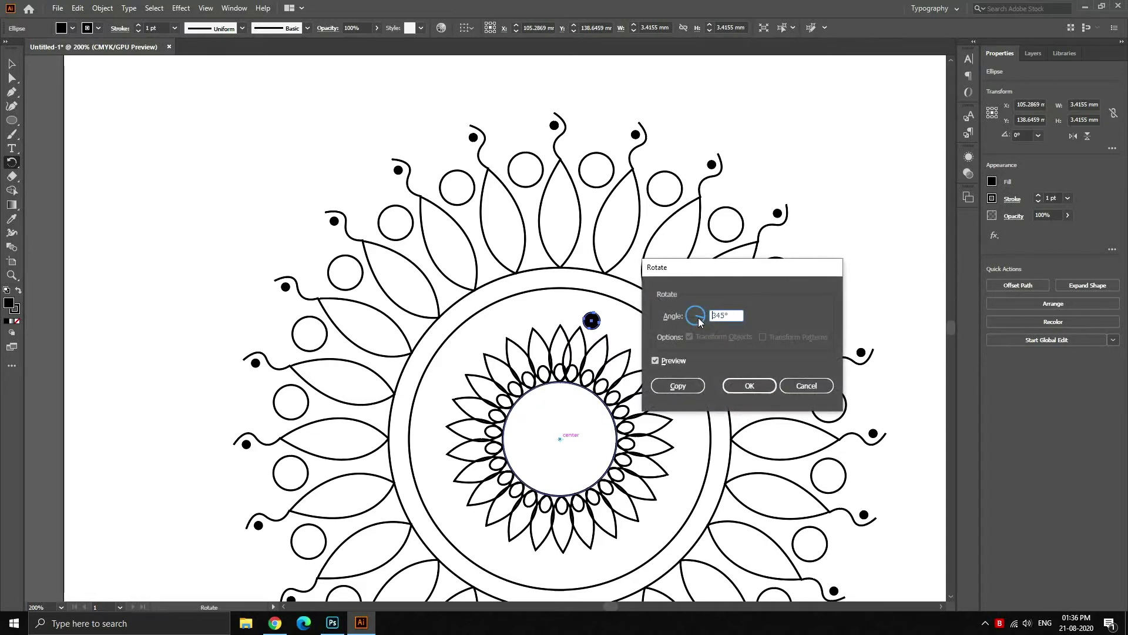
key(Down)
key(Down)
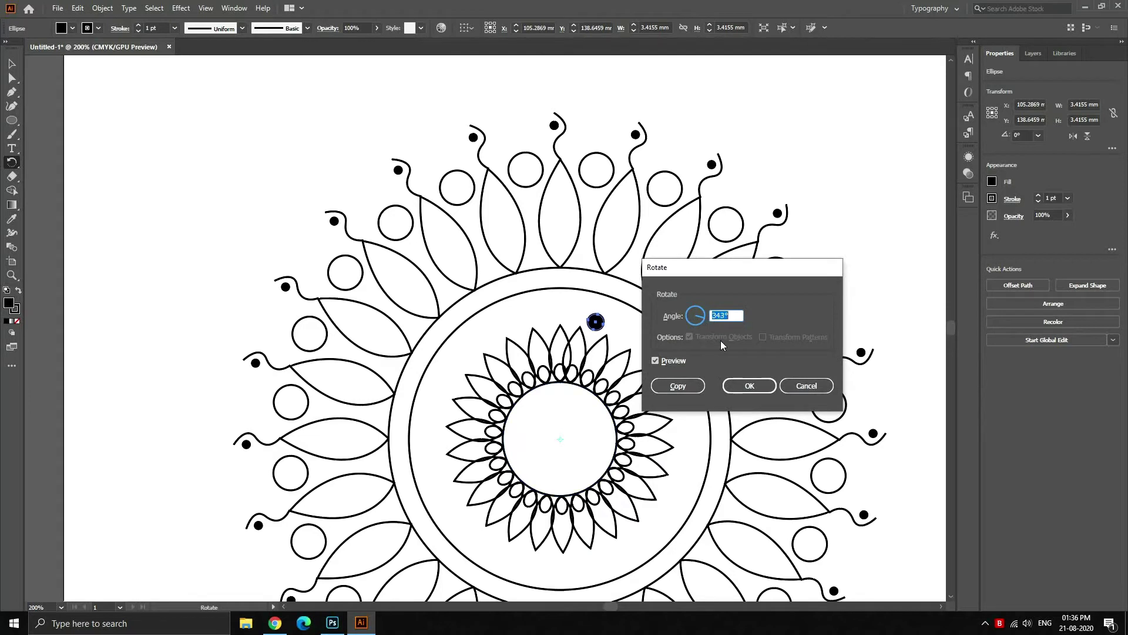
click(673, 386)
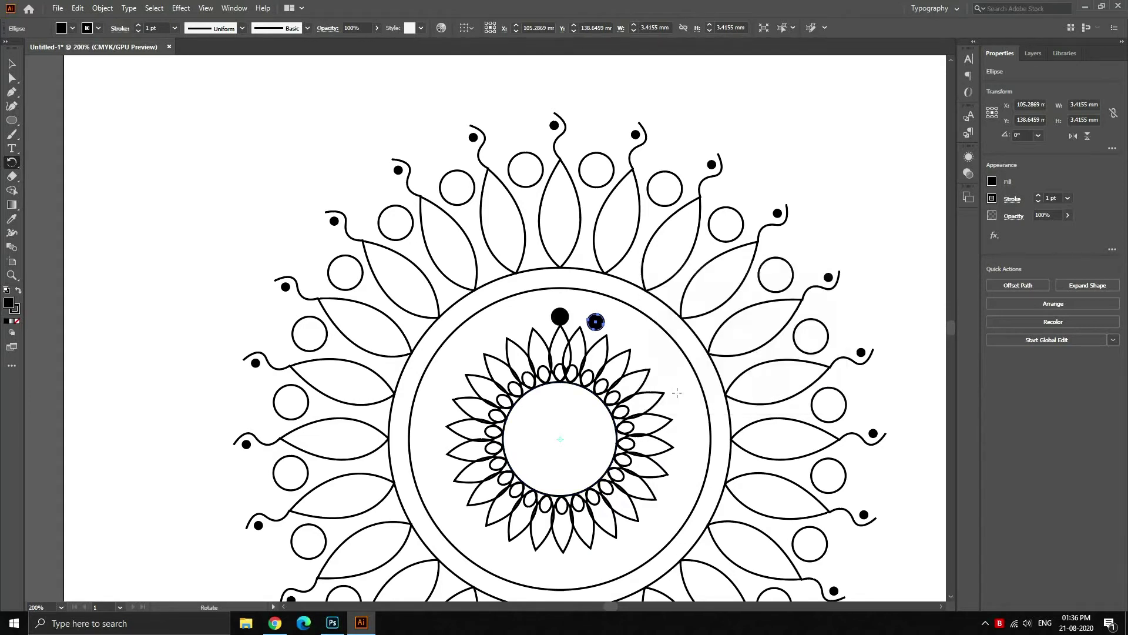
key(v)
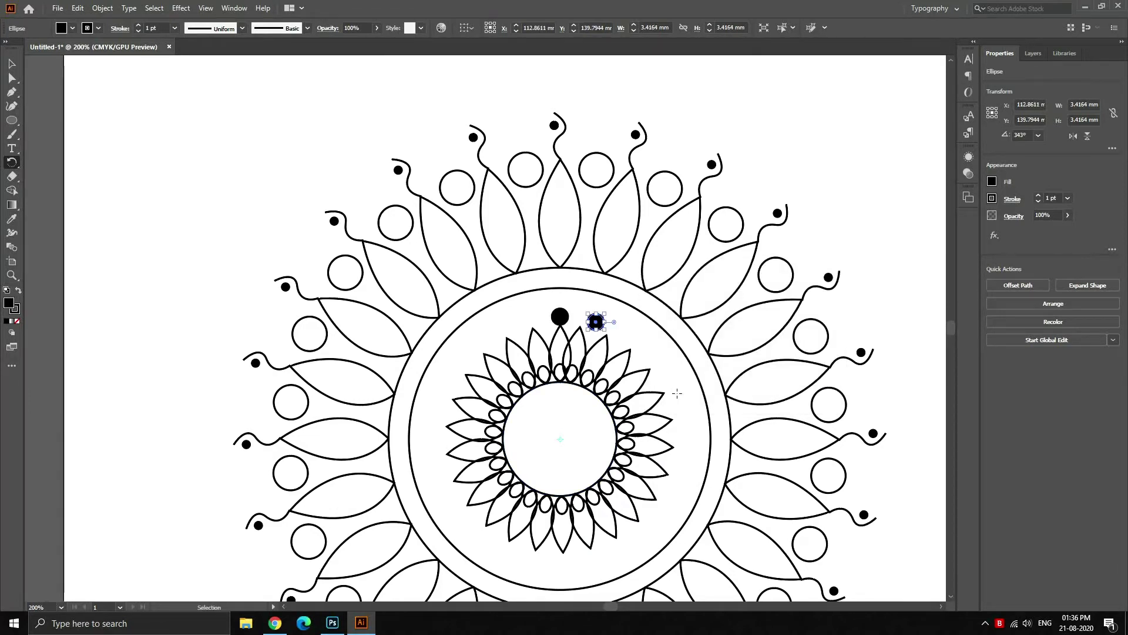
key(ctrl+z)
key(r)
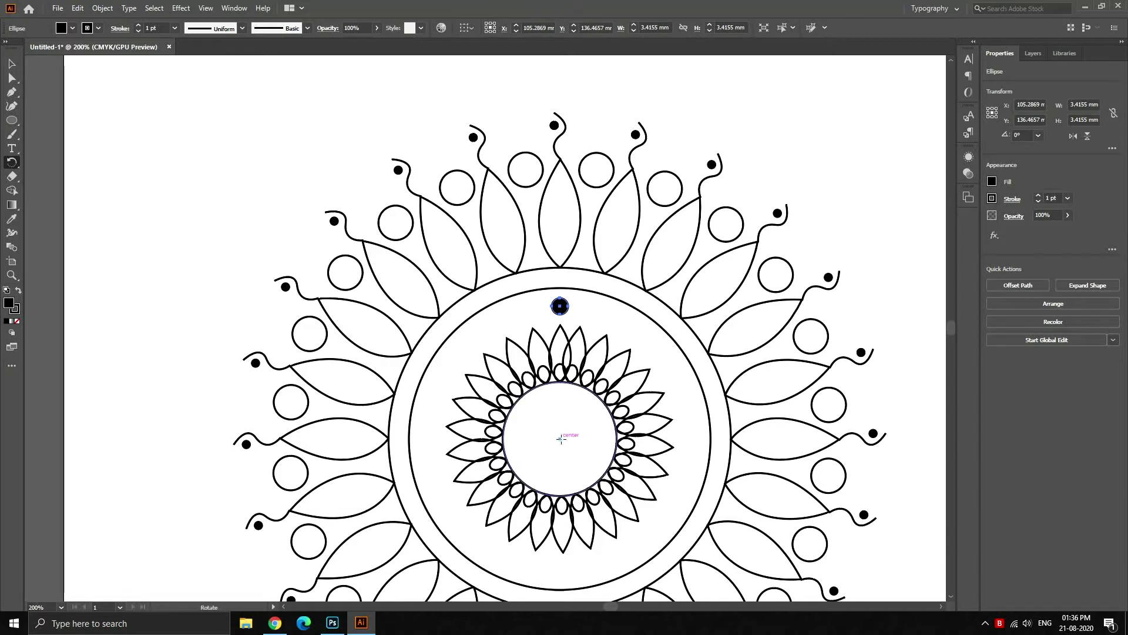
Rotate-copy the dot about the mandala centre, repeating with Ctrl+D to complete the ring.
click(560, 439)
alt+click(561, 437)
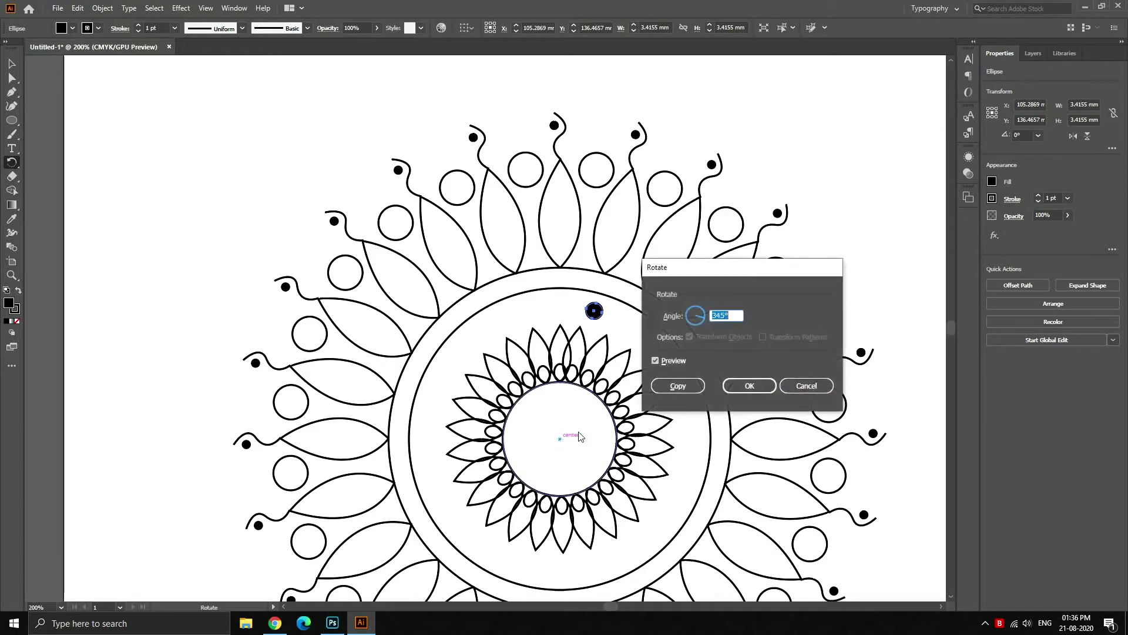
click(678, 386)
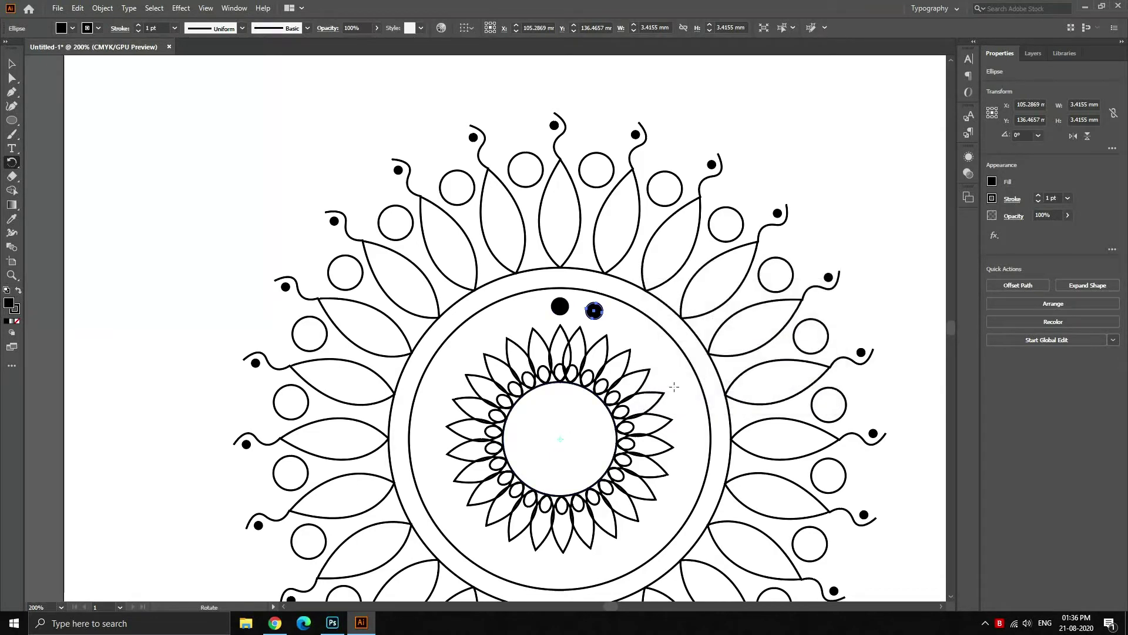
key(ctrl+d)
key(ctrl+d)
key(ctrl+d)
key(ctrl+d)
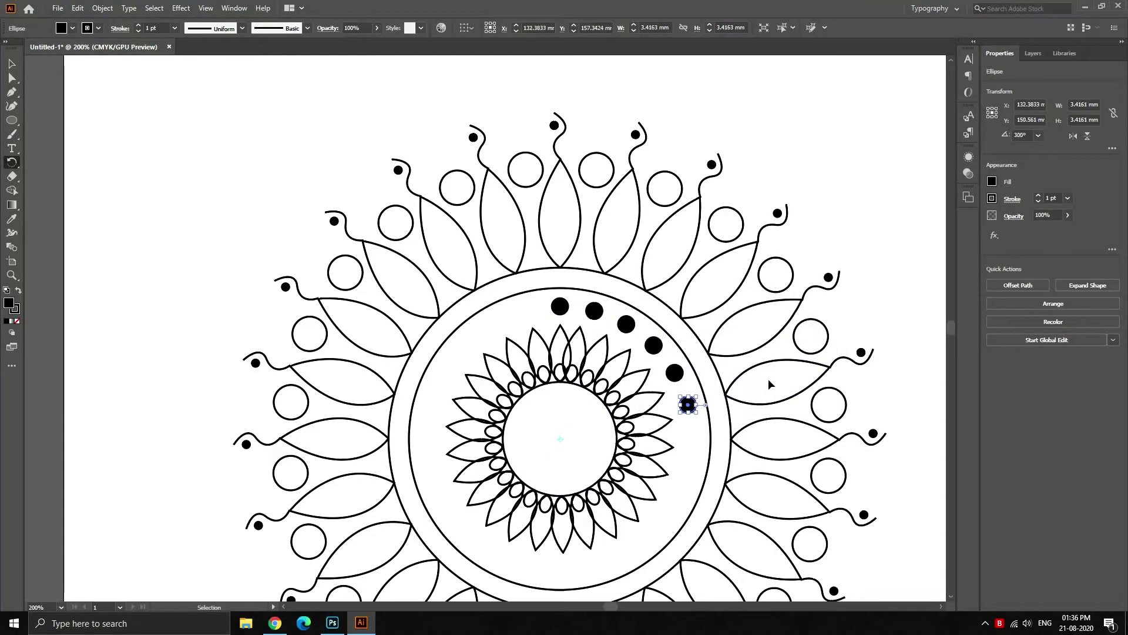
key(ctrl+d)
key(ctrl+d)
key(ctrl+d)
key(ctrl+d)
key(ctrl+d)
key(ctrl+d)
key(ctrl+d)
key(ctrl+d)
key(ctrl+d)
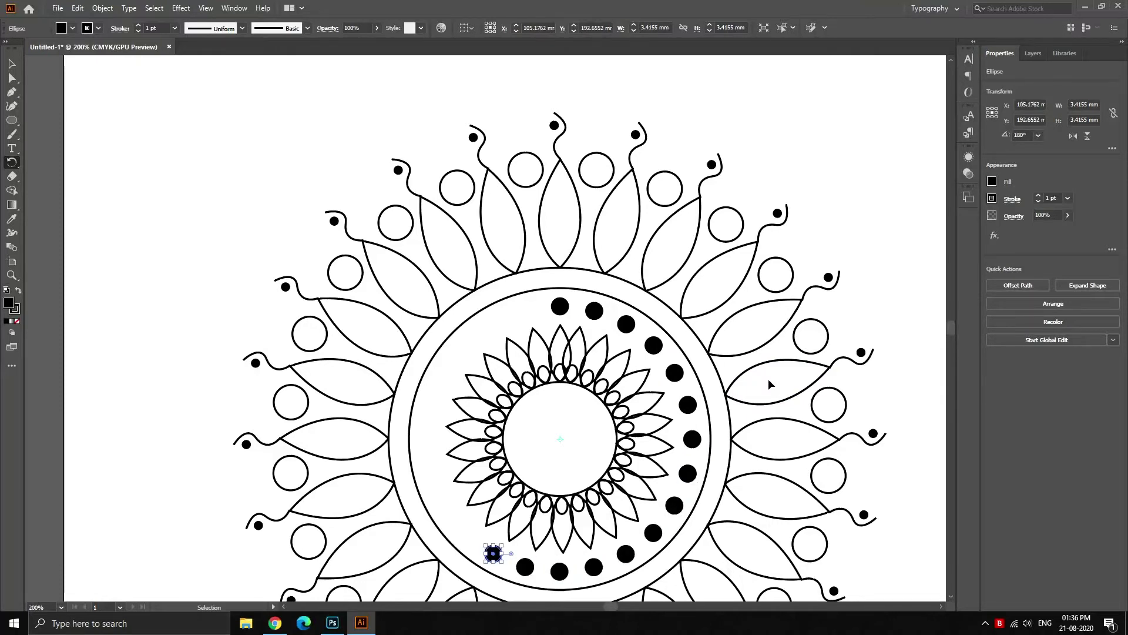
key(ctrl+d)
key(ctrl+d)
key(ctrl+d)
key(ctrl+d)
key(ctrl+d)
key(ctrl+d)
key(ctrl+d)
key(ctrl+d)
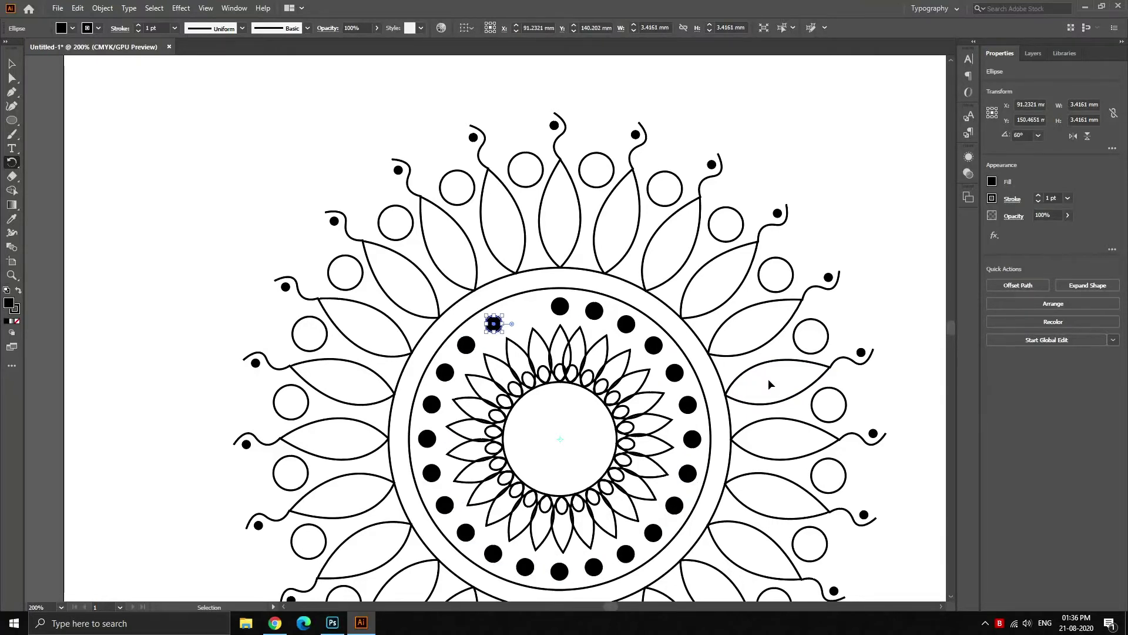
key(ctrl+d)
key(v)
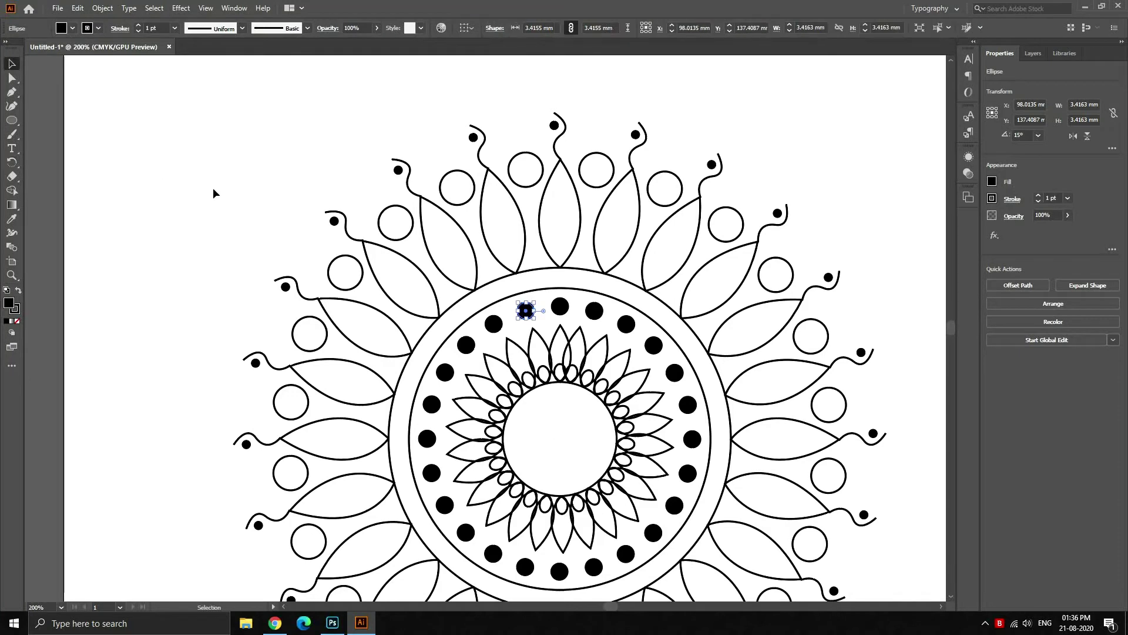
click(315, 258)
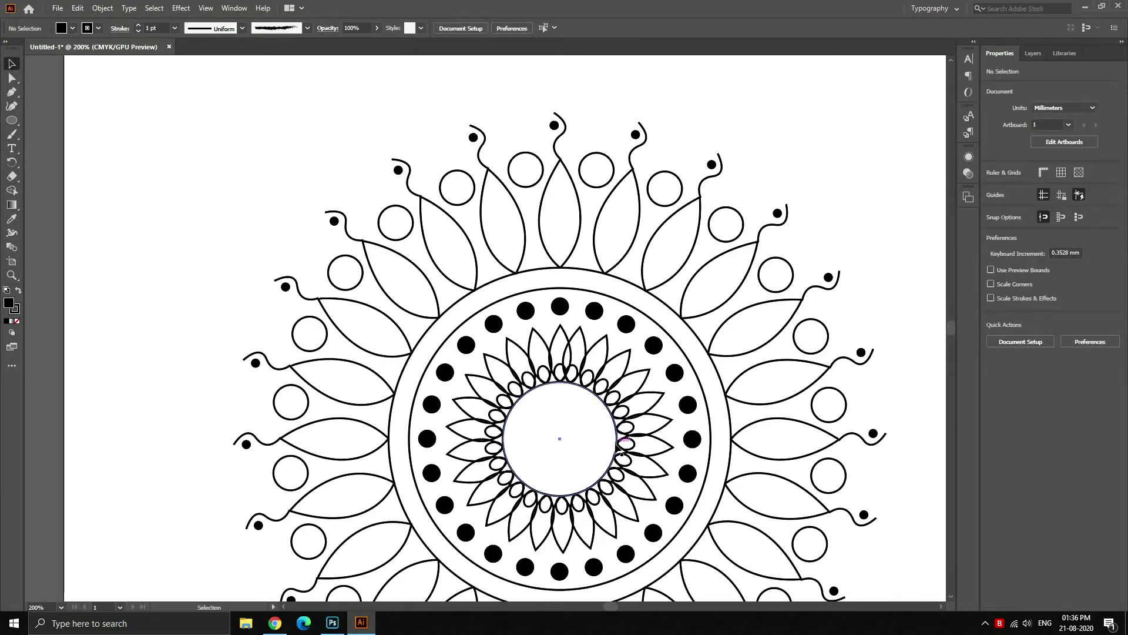
Paste a copy of the central circle in place and shrink it to about two-thirds size around its centre.
click(616, 442)
key(a)
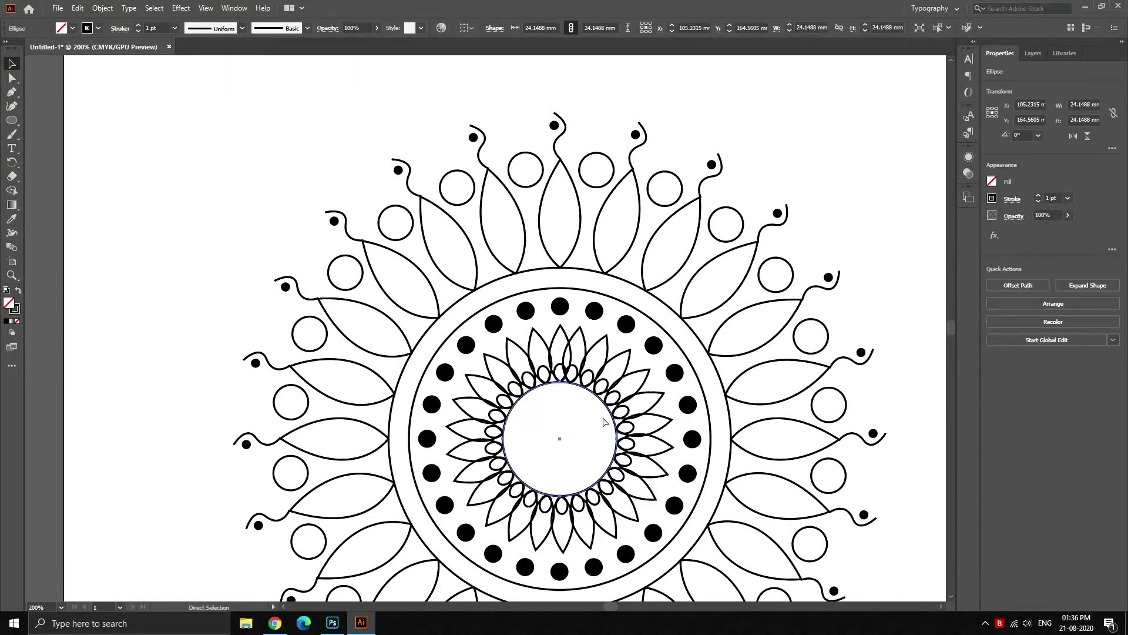
key(v)
click(77, 9)
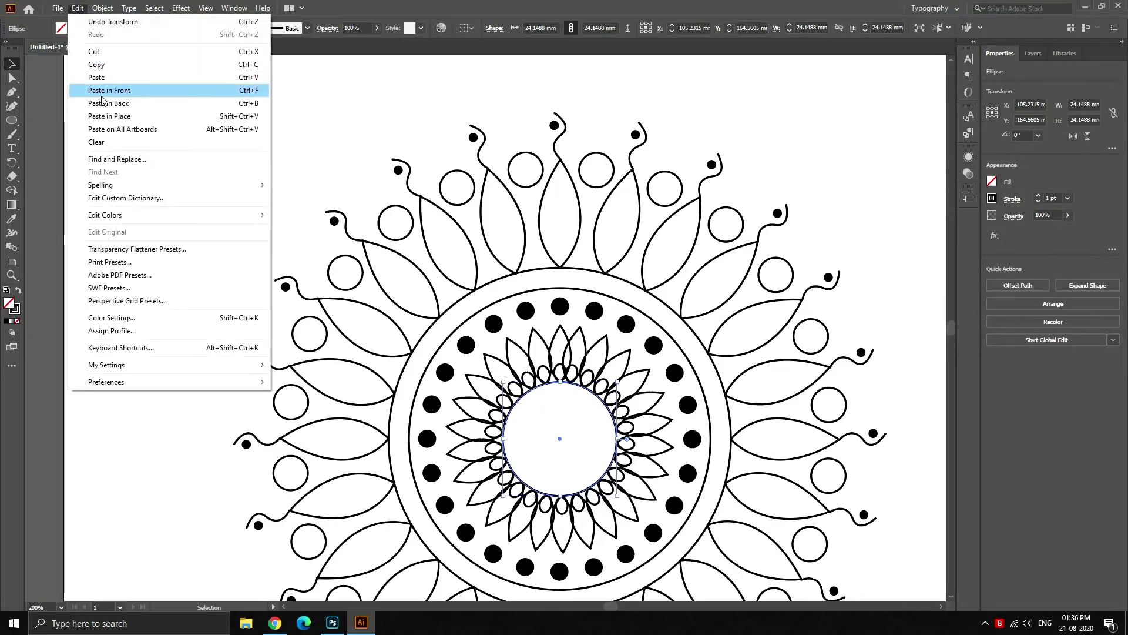
click(104, 115)
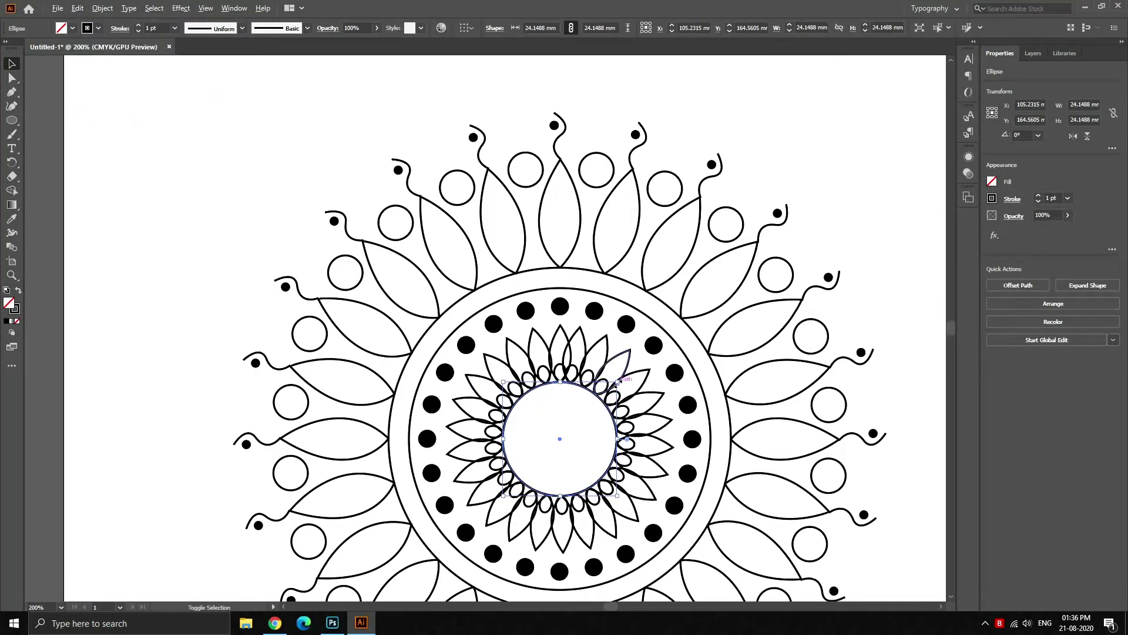
drag(616, 382, 599, 401)
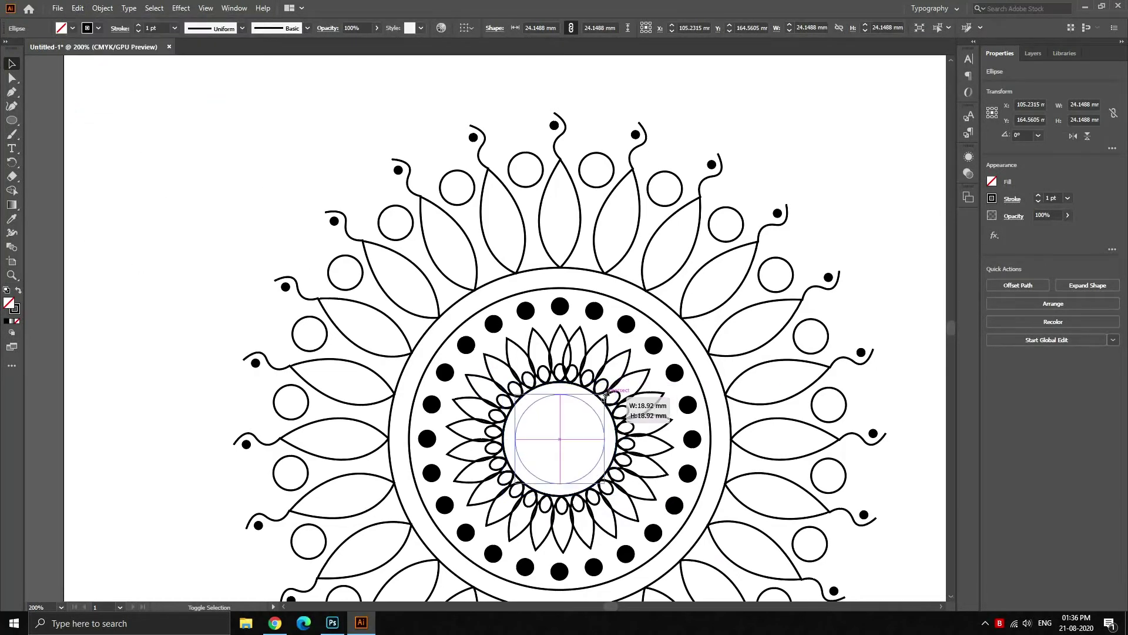
click(872, 218)
Zoom and scroll to bring the empty artboard area above the mandala into view.
alt+scroll(617, 459, down, 1)
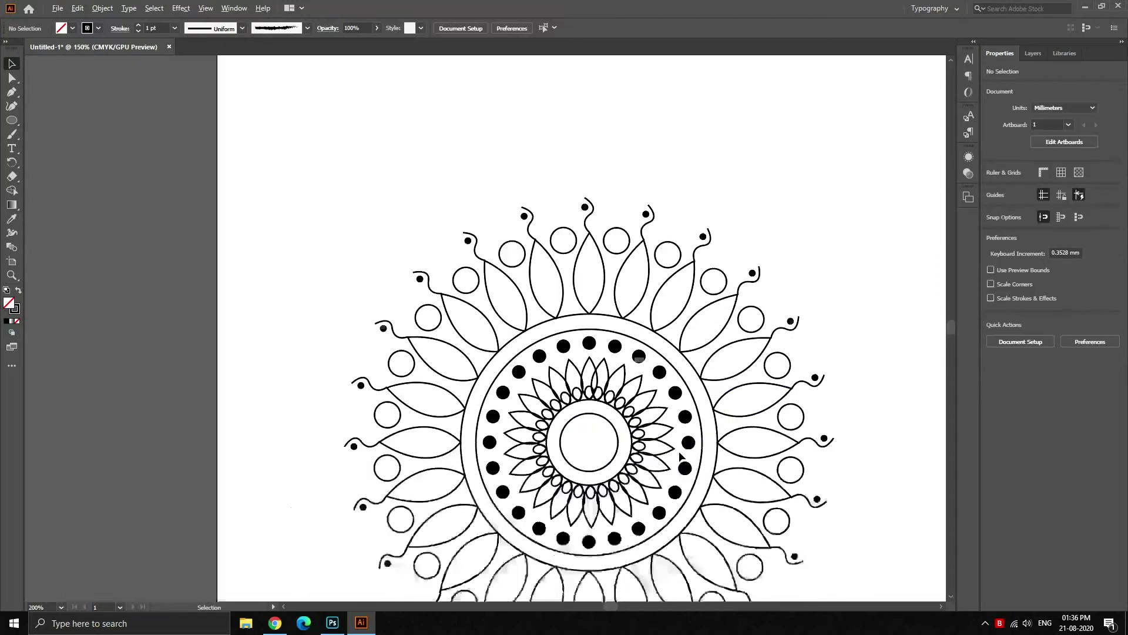
alt+scroll(681, 457, down, 1)
alt+scroll(680, 457, down, 1)
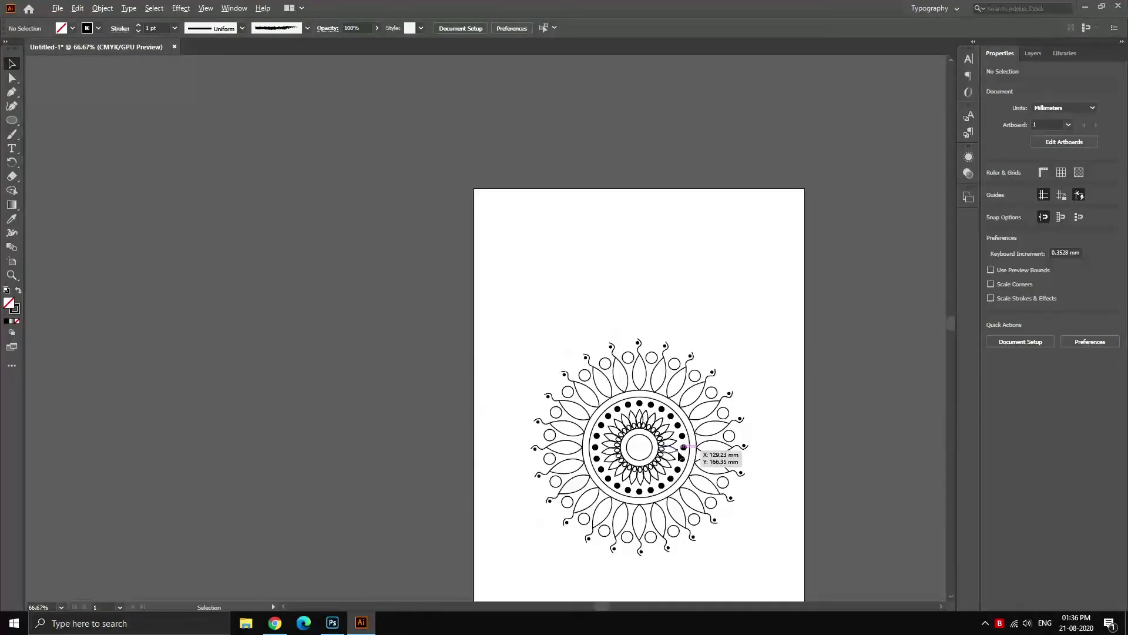
scroll(764, 405, down, 1)
scroll(766, 408, down, 2)
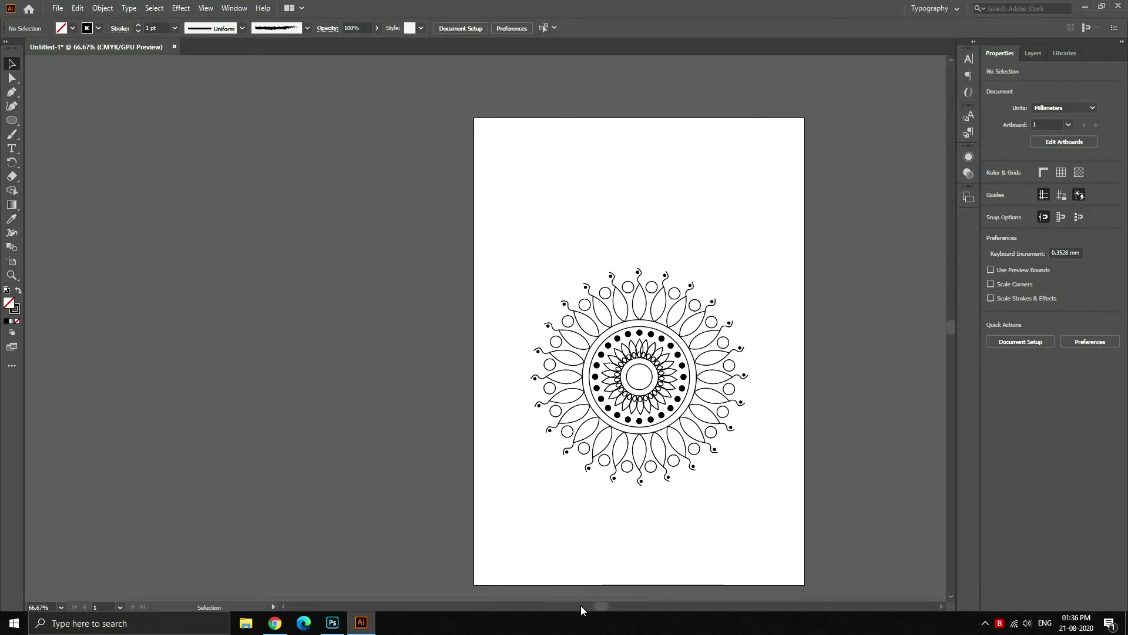
drag(595, 607, 602, 608)
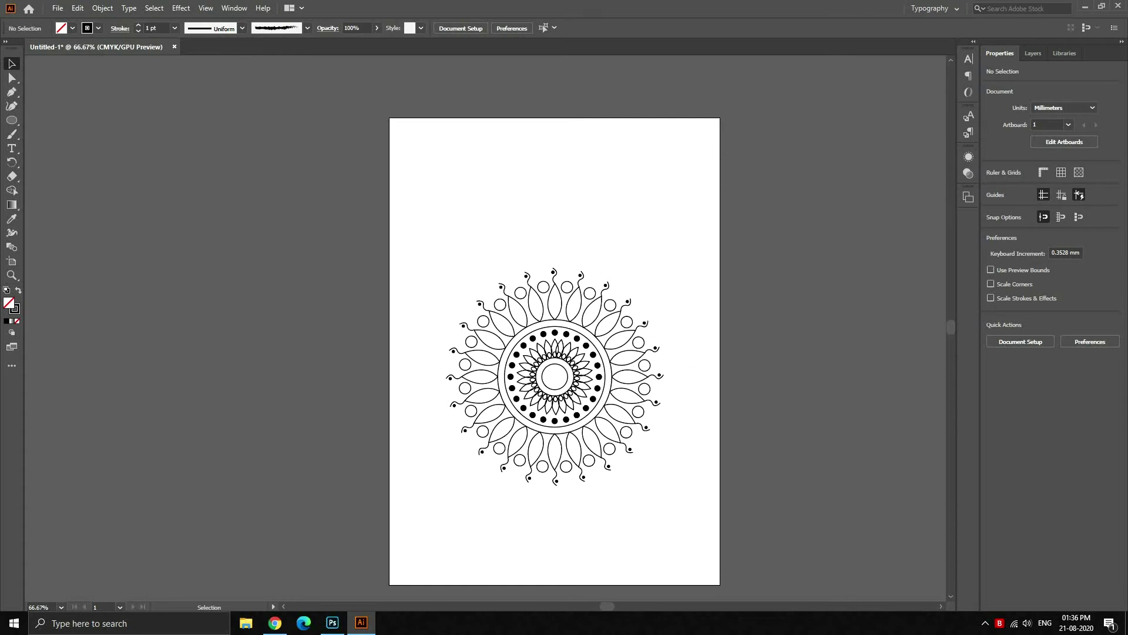
scroll(484, 239, up, 1)
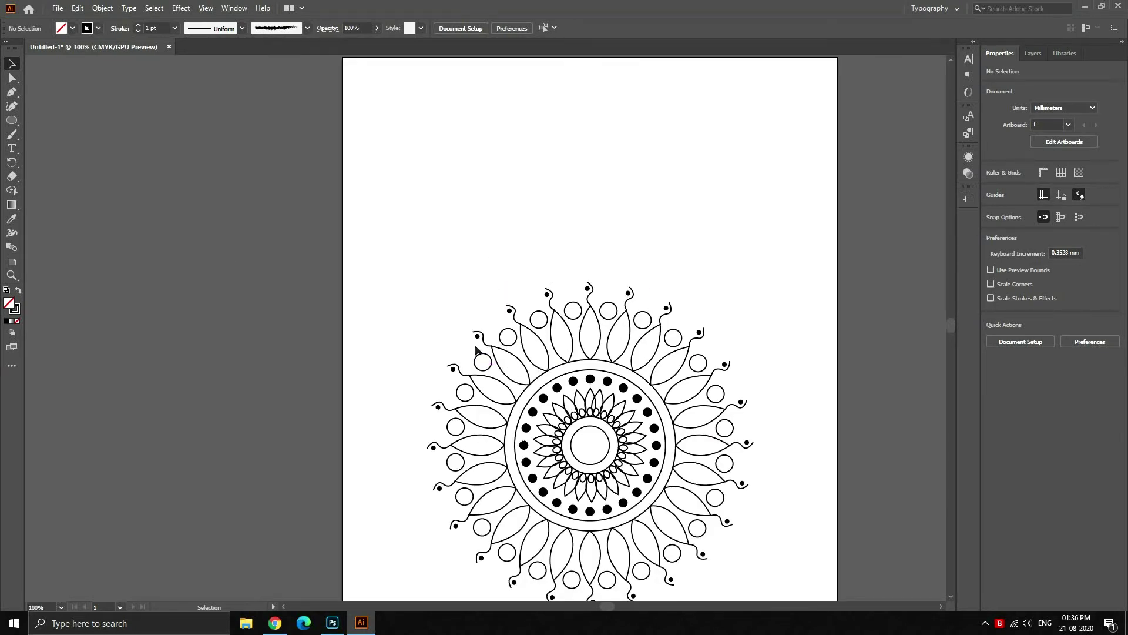
Draw a circle in the empty upper artboard and move it higher up the page.
key(l)
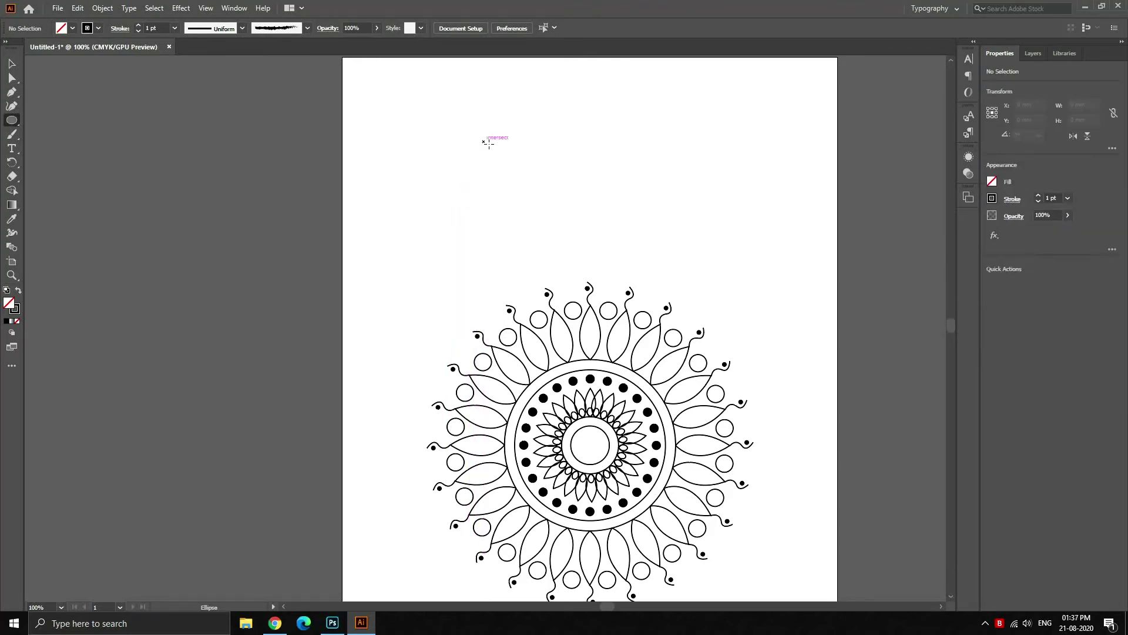
drag(483, 141, 532, 189)
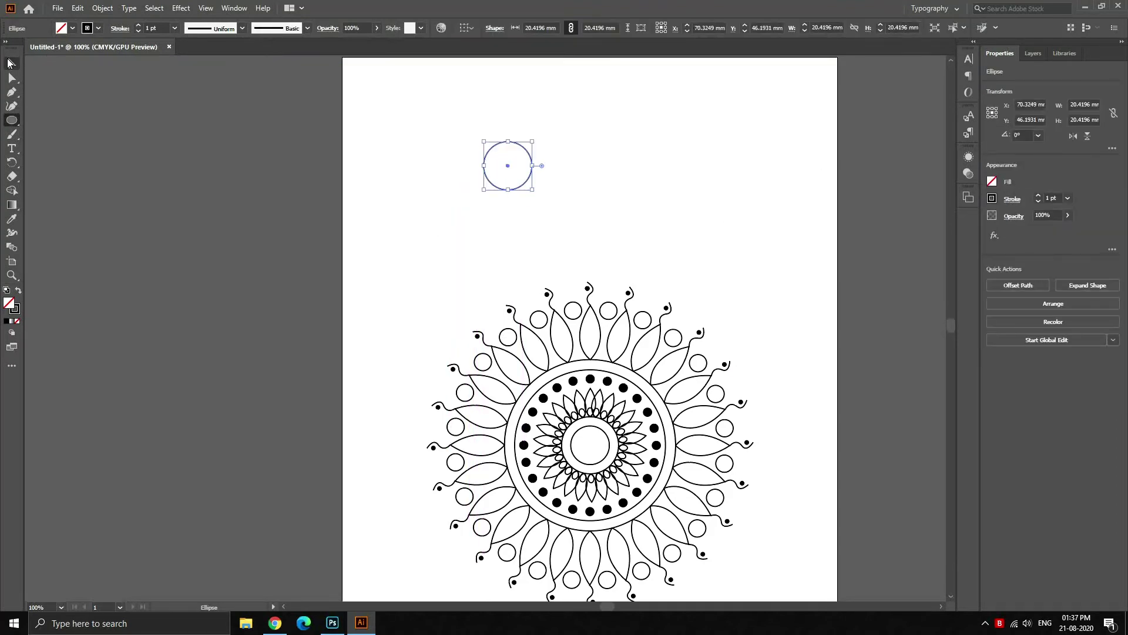
click(10, 62)
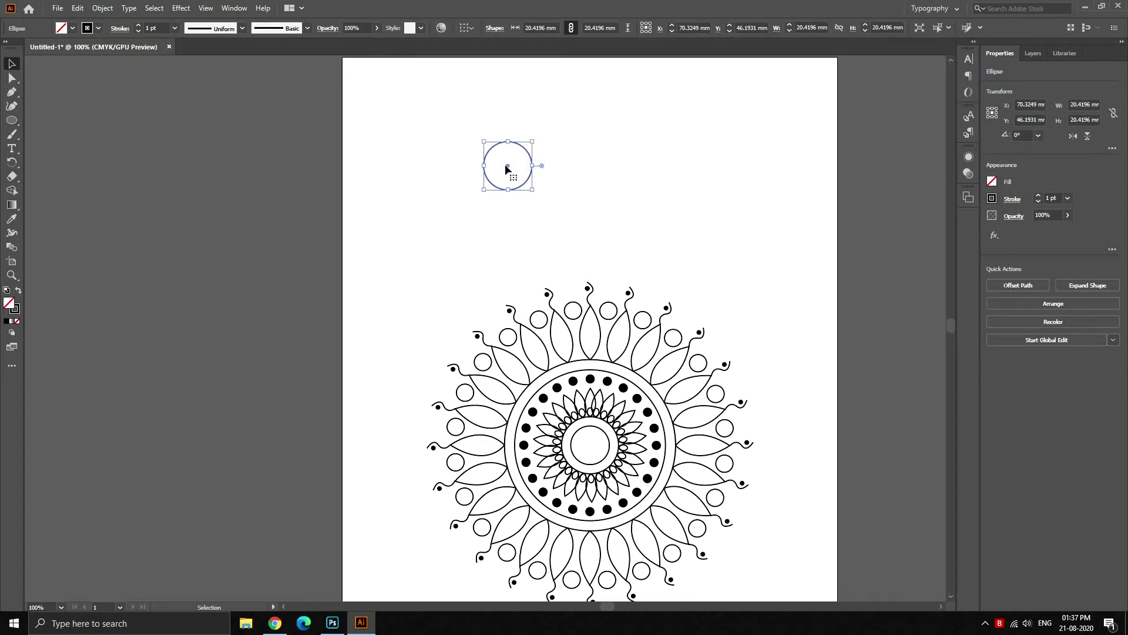
drag(505, 169, 590, 153)
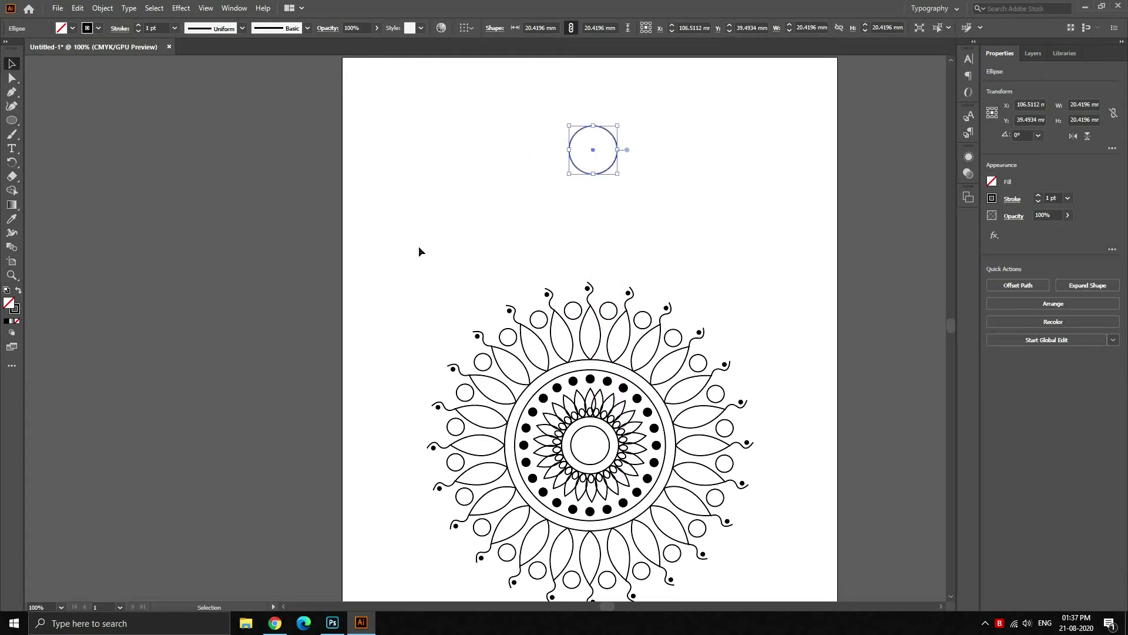
Copy an outer mandala petal and attach its tip to the circle's top edge.
click(545, 349)
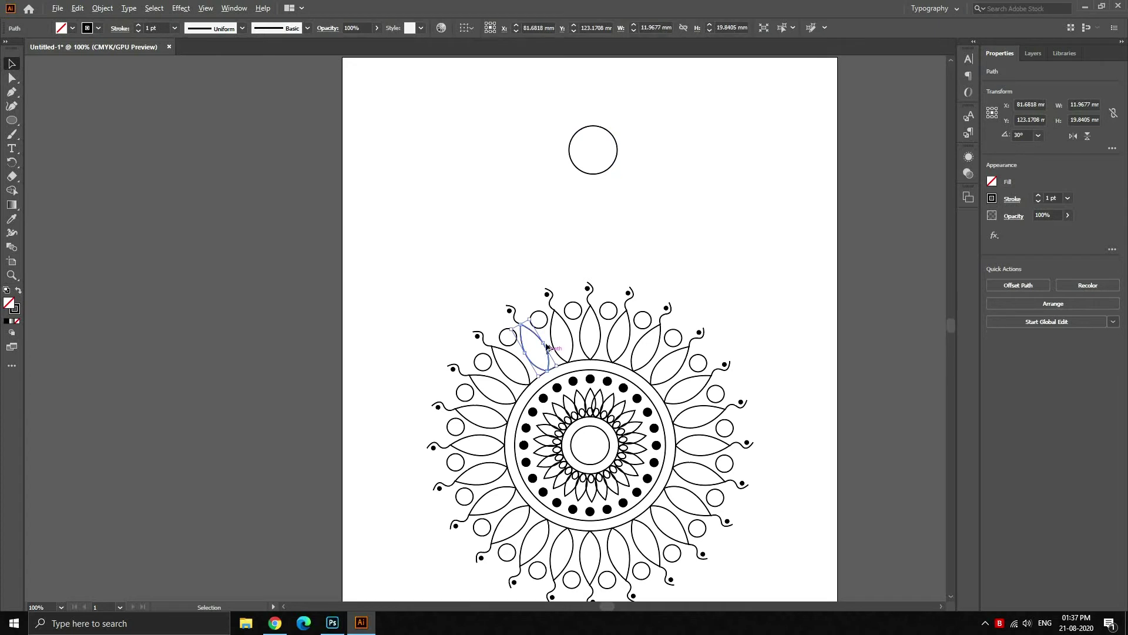
drag(546, 348, 514, 187)
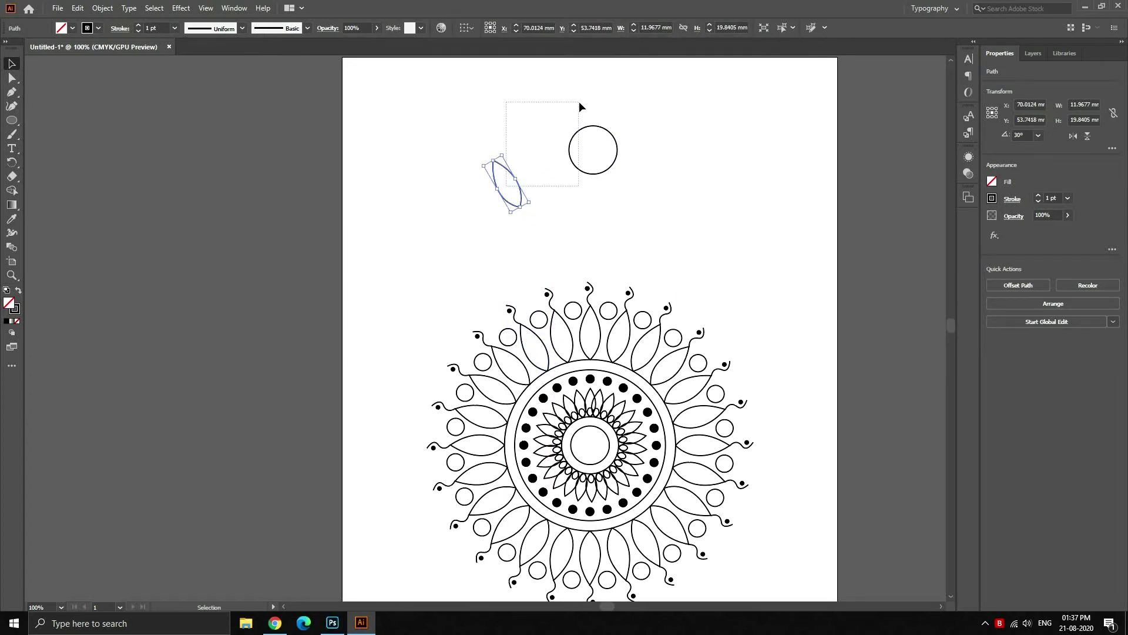
drag(531, 132, 580, 101)
click(513, 188)
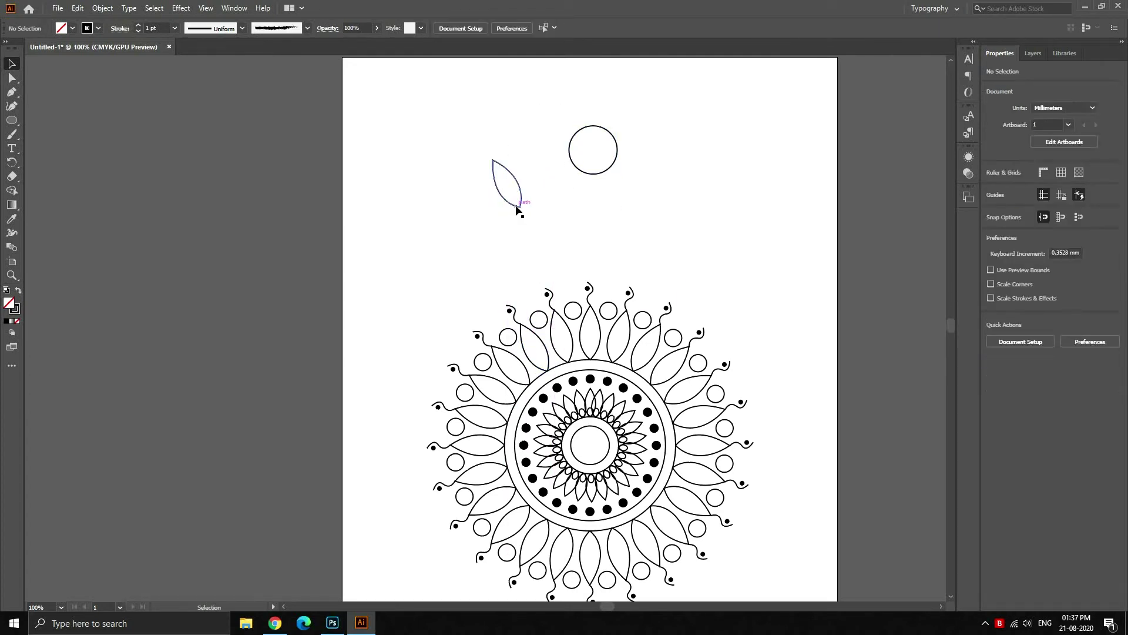
drag(516, 207, 574, 133)
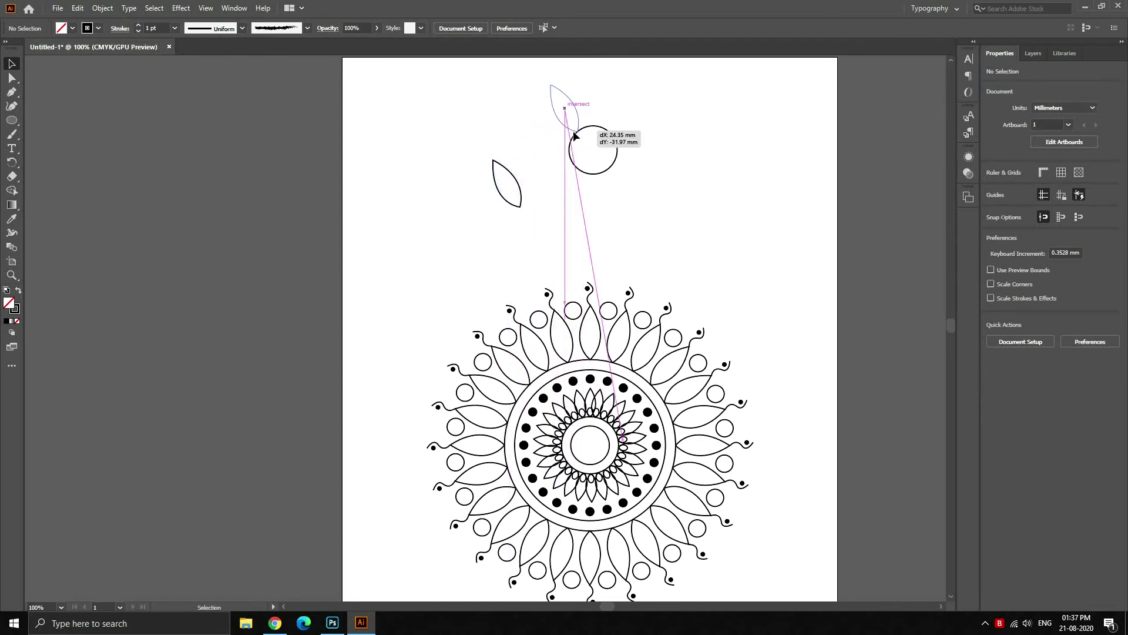
key(ctrl+equal)
key(ctrl+equal)
scroll(629, 264, up, 3)
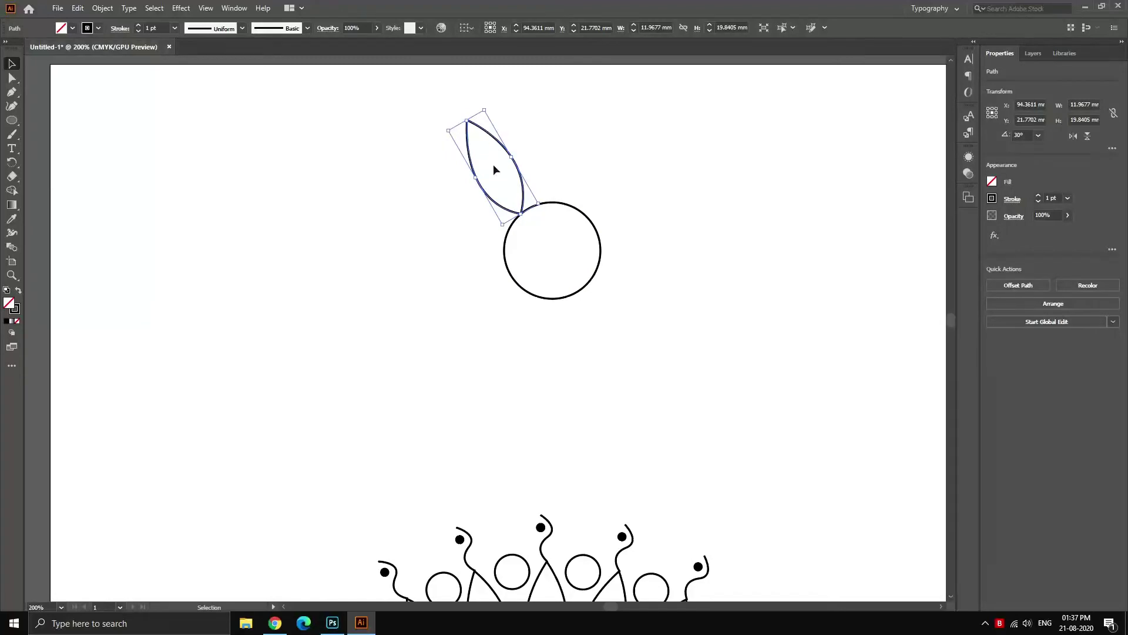
click(13, 163)
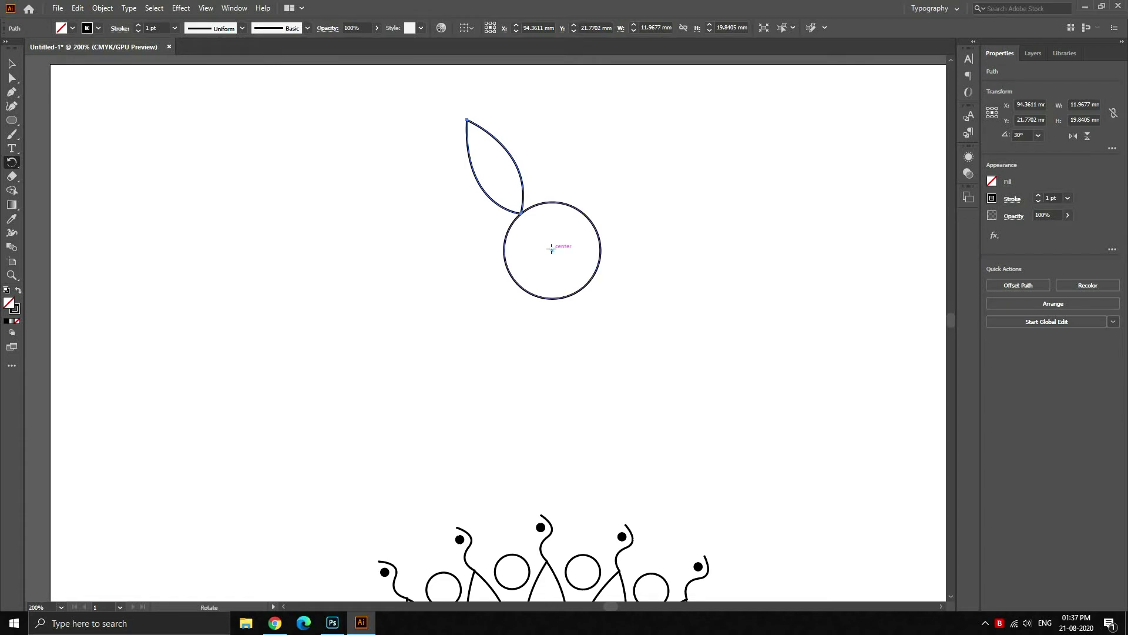
Rotate-copy the leaf 345° around the circle centre and repeat with Ctrl+D, undoing the extra copy.
alt+click(552, 250)
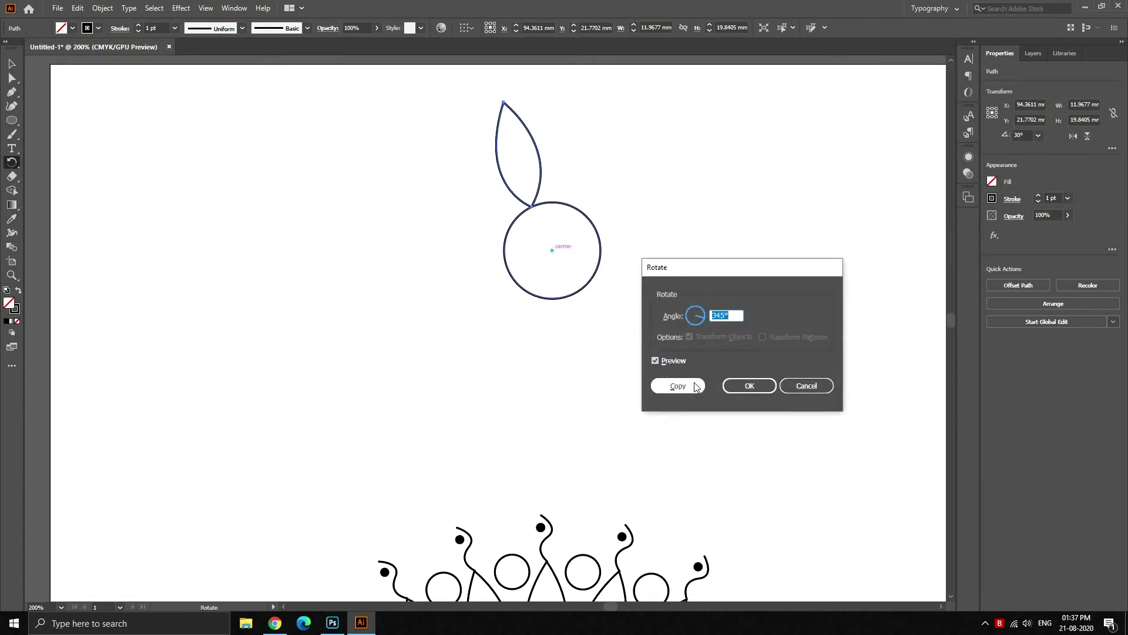
click(691, 385)
key(ctrl+d)
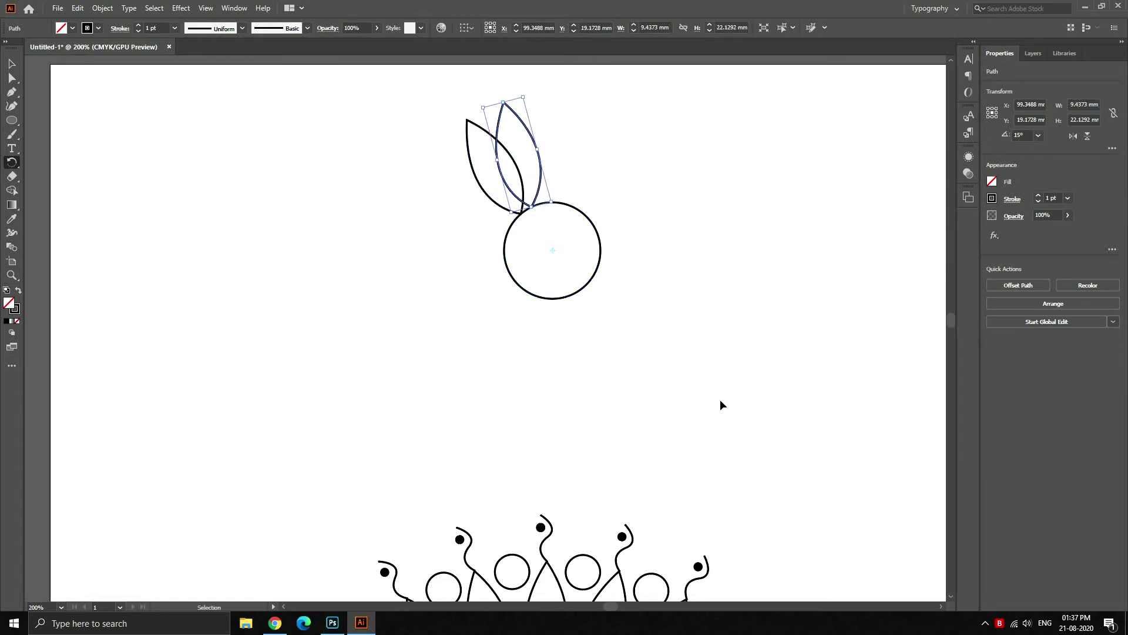
key(ctrl+d)
key(ctrl+d)
key(ctrl+d)
key(ctrl+d)
key(ctrl+d)
key(ctrl+d)
key(ctrl+d)
key(ctrl+d)
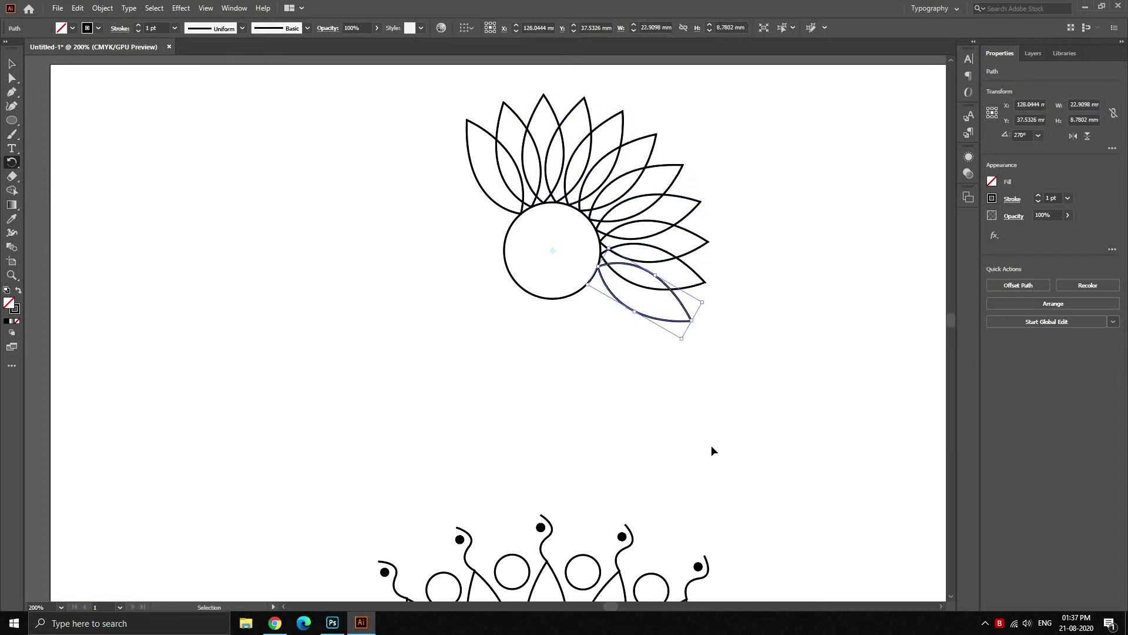
key(ctrl+d)
key(ctrl+d)
key(ctrl+d)
key(ctrl+d)
key(ctrl+d)
key(ctrl+d)
key(ctrl+d)
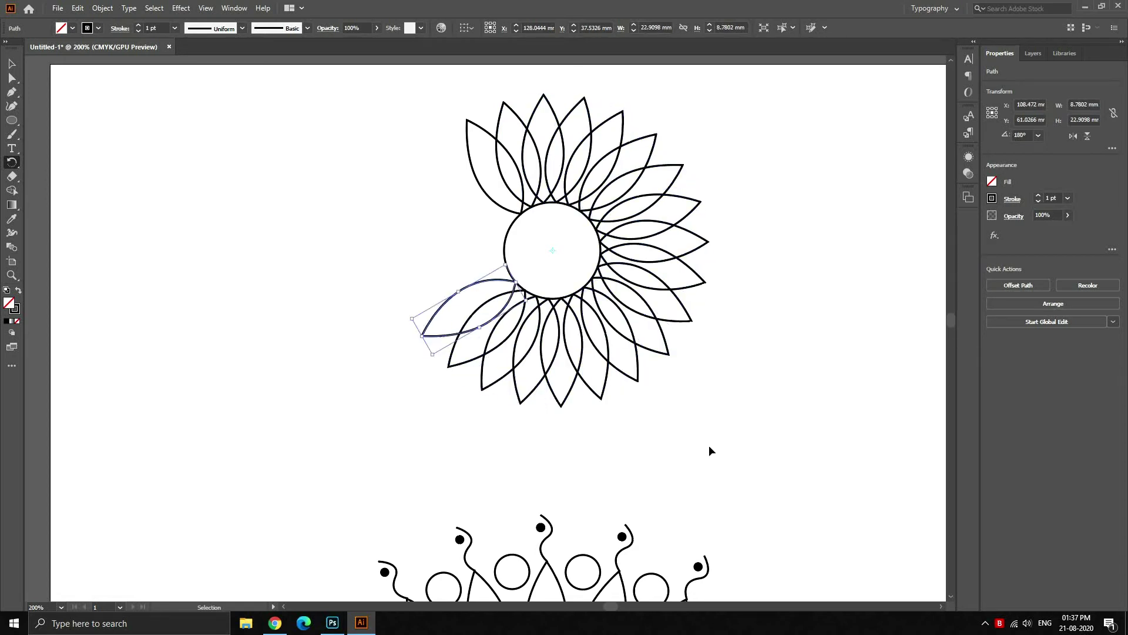
key(ctrl+d)
key(ctrl+d)
key(ctrl+d)
key(ctrl+d)
key(ctrl+d)
key(ctrl+d)
key(ctrl+z)
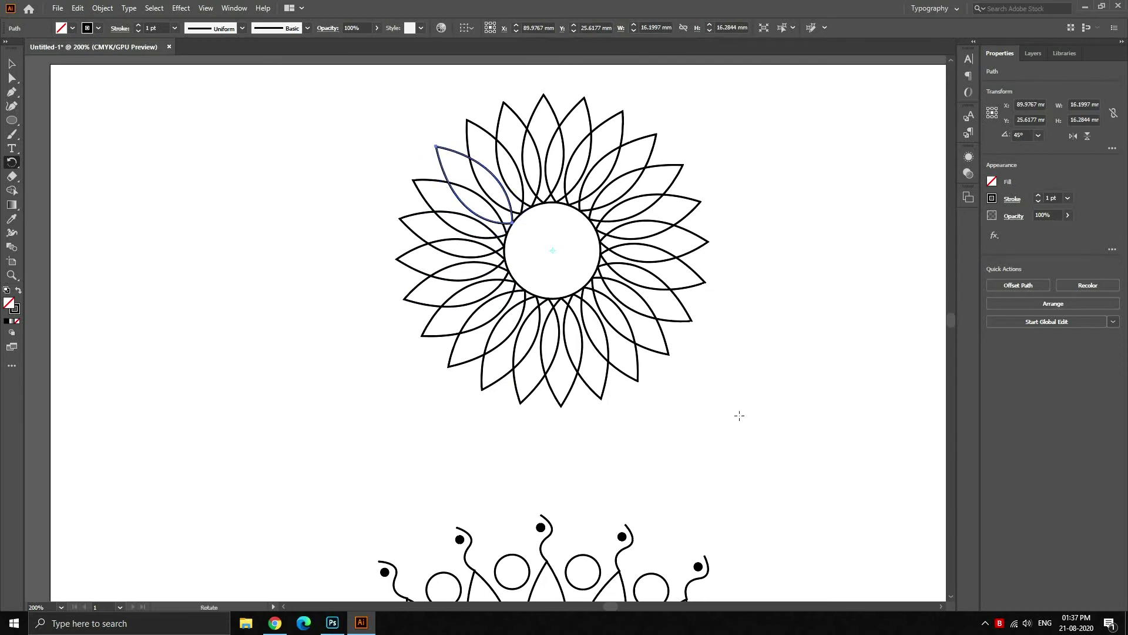
Switch back to the Selection tool and deselect the new petal flower.
click(738, 415)
click(12, 63)
alt+scroll(507, 394, down, 1)
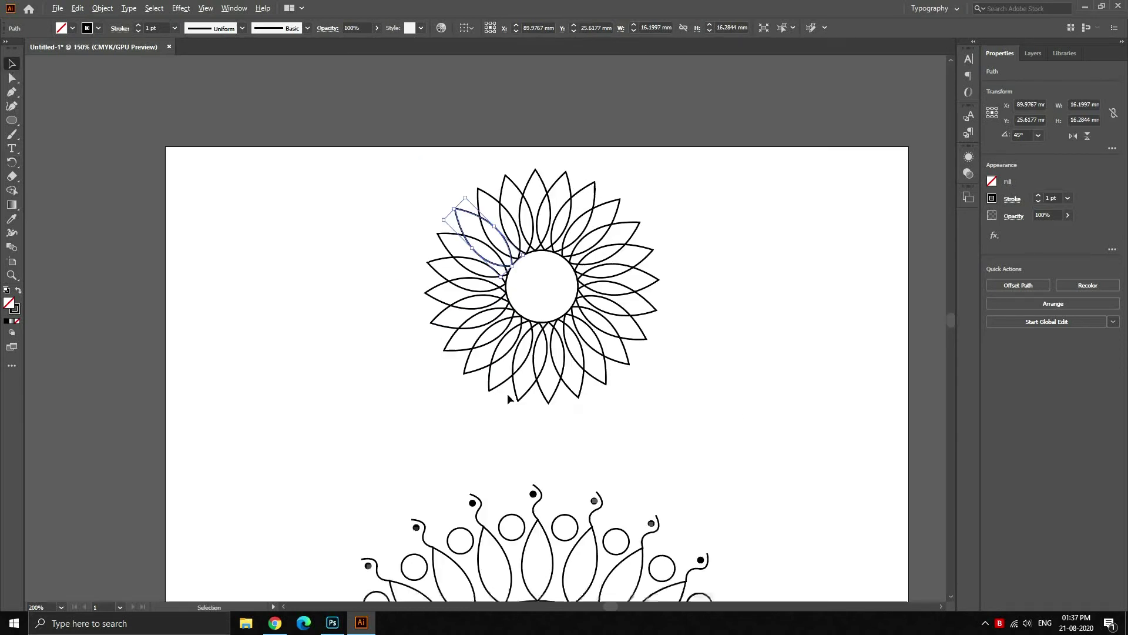
click(643, 482)
Zoom out, pan, and zoom in to 150% so the original mandala fills the window.
alt+scroll(787, 354, down, 1)
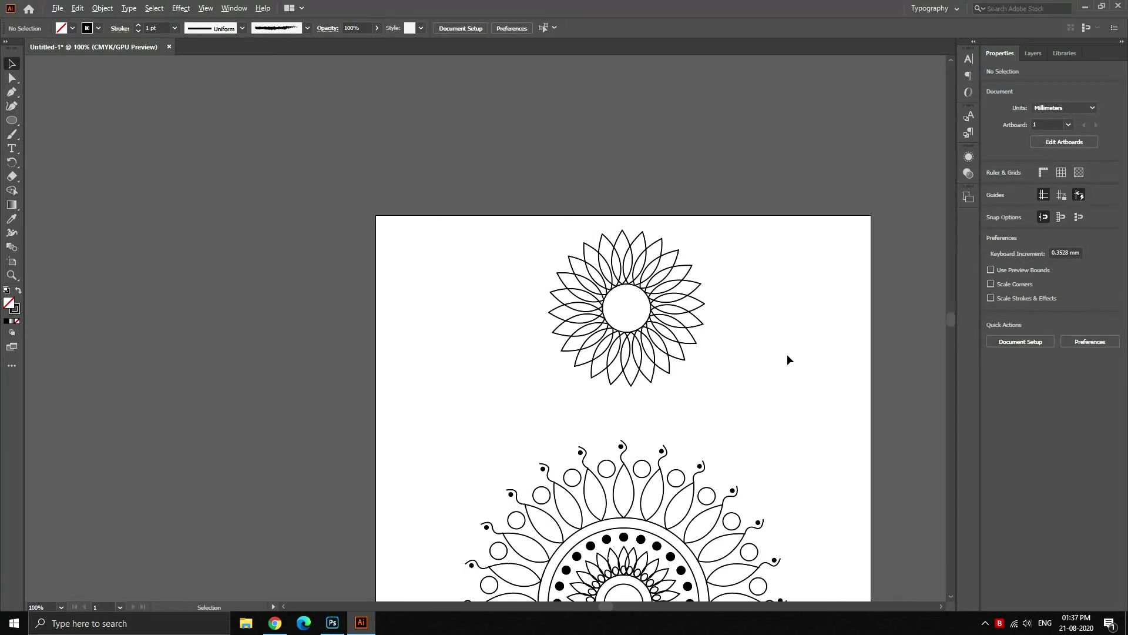
alt+scroll(785, 354, down, 1)
alt+scroll(748, 323, up, 1)
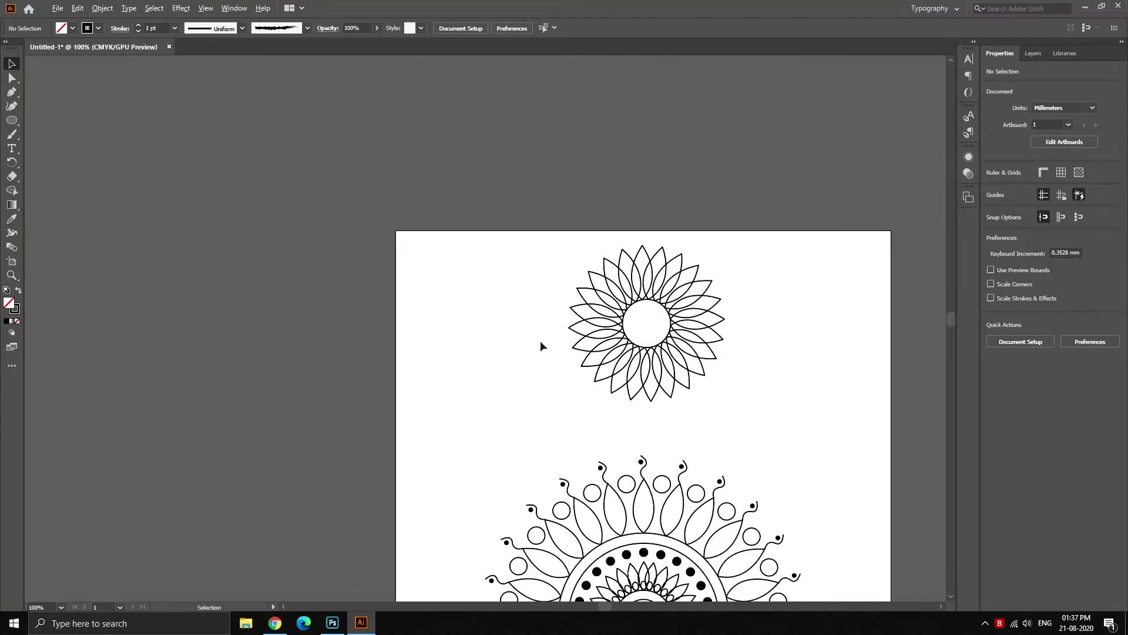
alt+scroll(539, 342, down, 1)
alt+scroll(536, 344, down, 1)
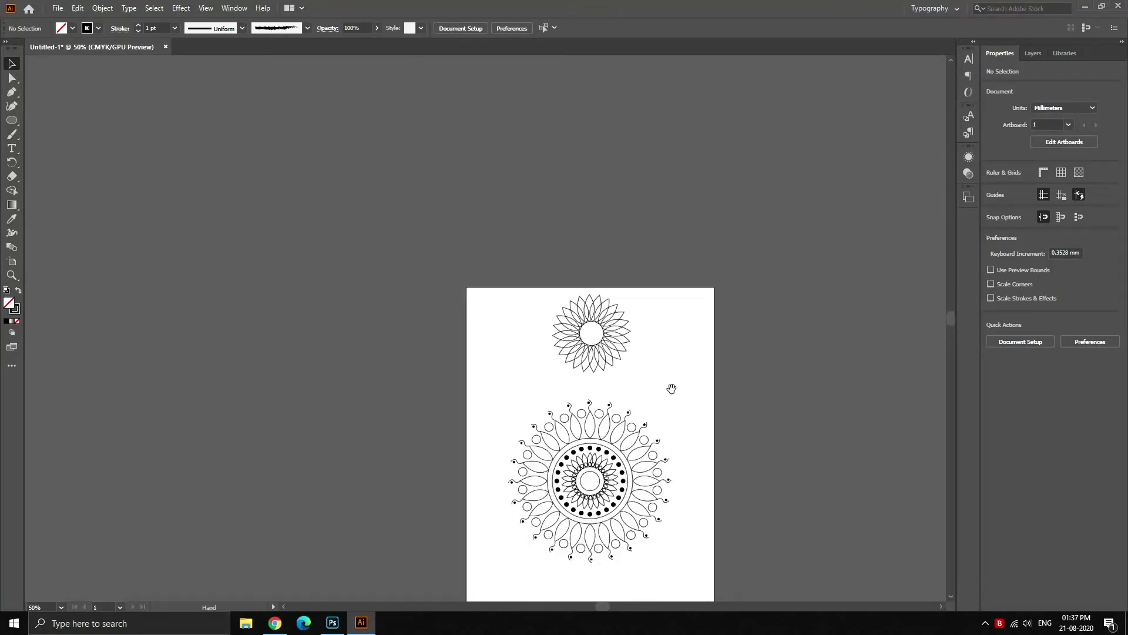
drag(671, 388, 599, 283)
alt+scroll(558, 307, up, 4)
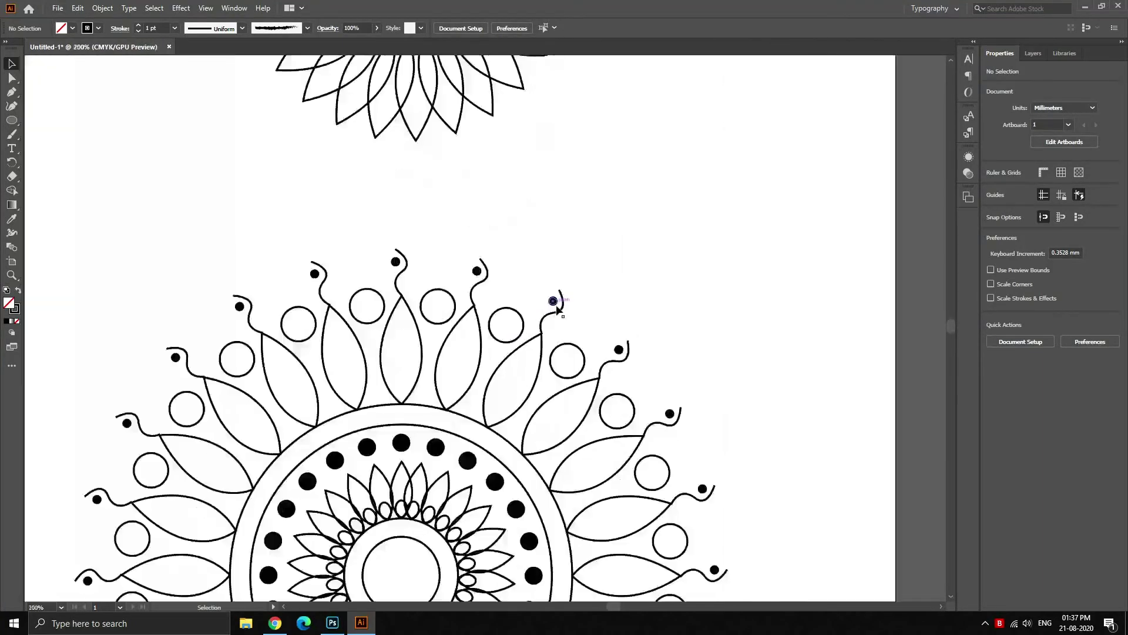
scroll(625, 318, down, 3)
alt+scroll(711, 317, down, 1)
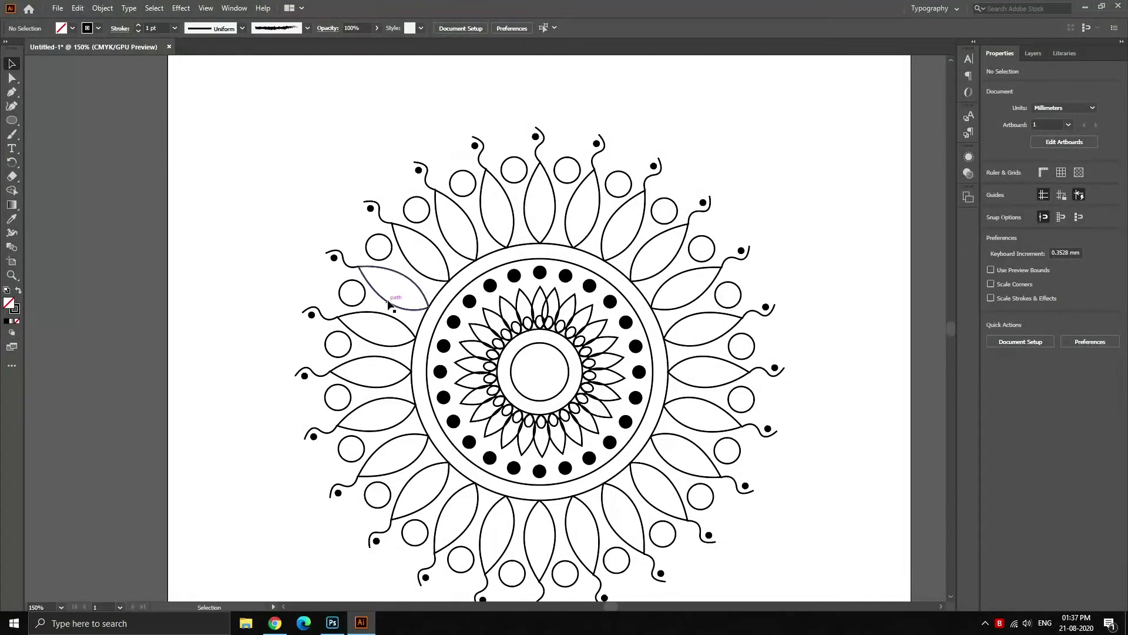
Shift-select the upper and right-side large petals of the outer ring.
click(388, 300)
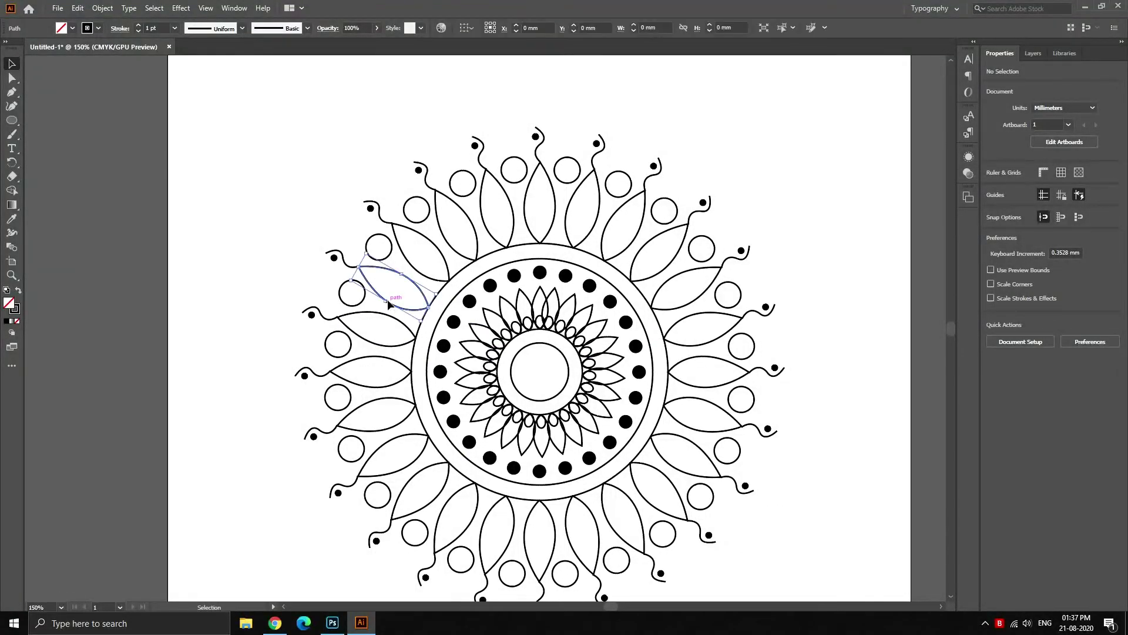
shift+click(442, 254)
shift+click(474, 228)
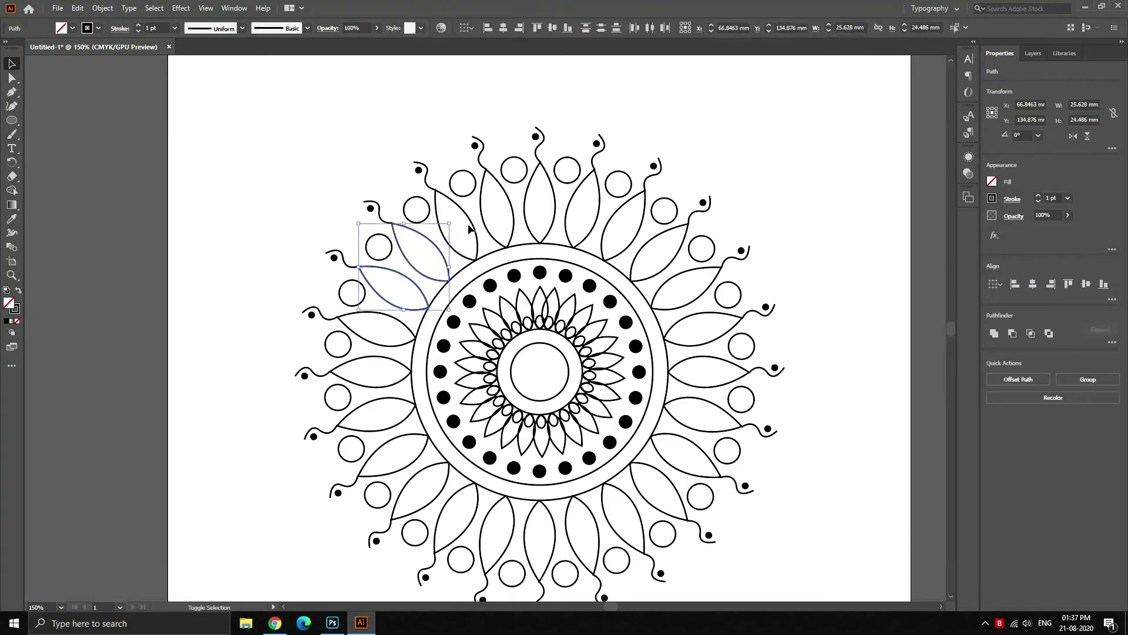
shift+click(510, 227)
shift+click(545, 221)
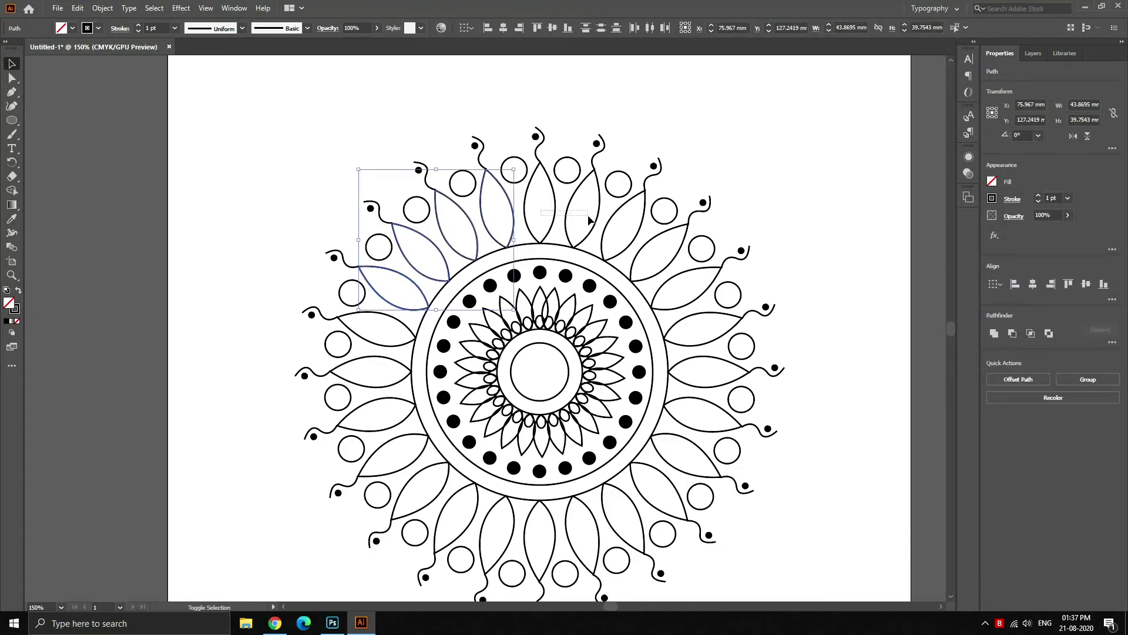
shift+click(590, 221)
shift+click(629, 235)
shift+click(657, 263)
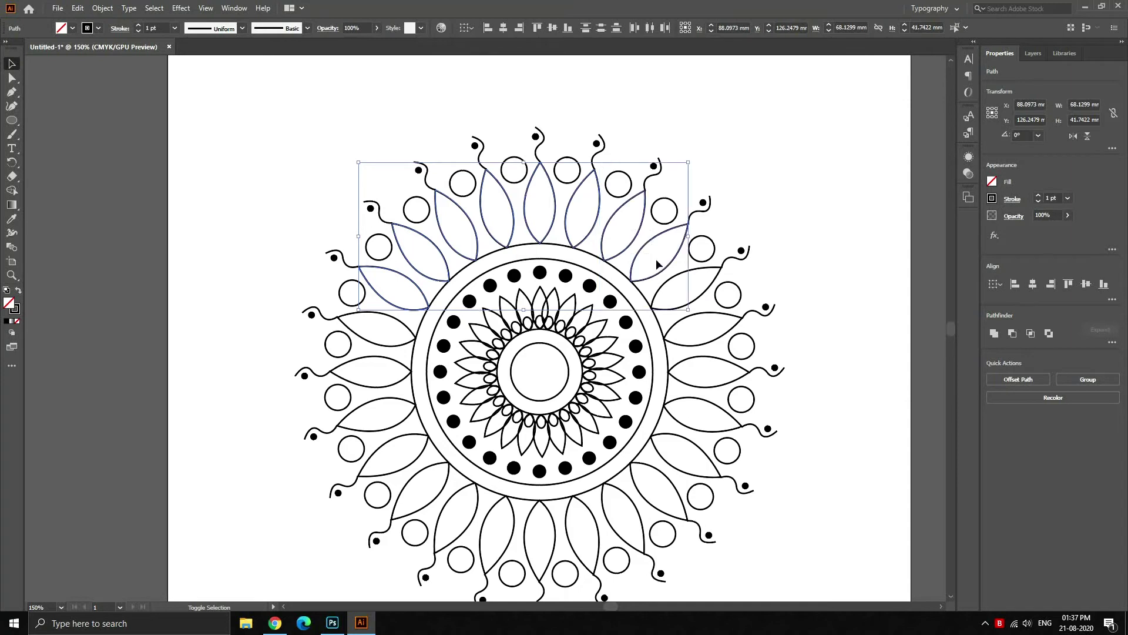
shift+click(700, 301)
shift+click(701, 330)
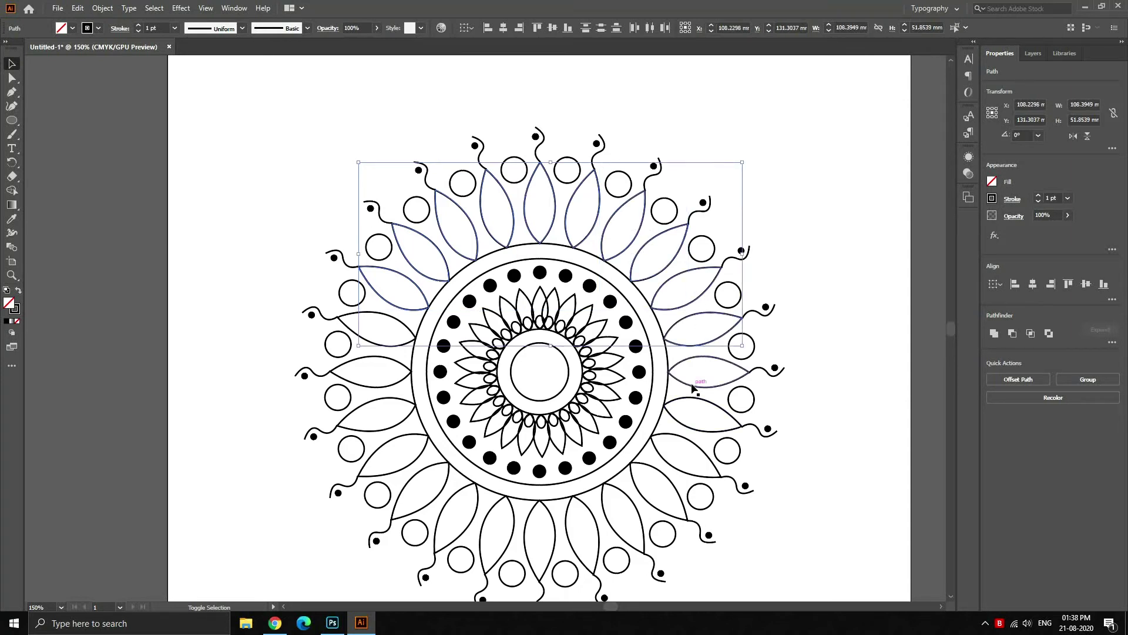
Add the lower-right, bottom and left-side outer petals to the selection.
drag(689, 418, 687, 425)
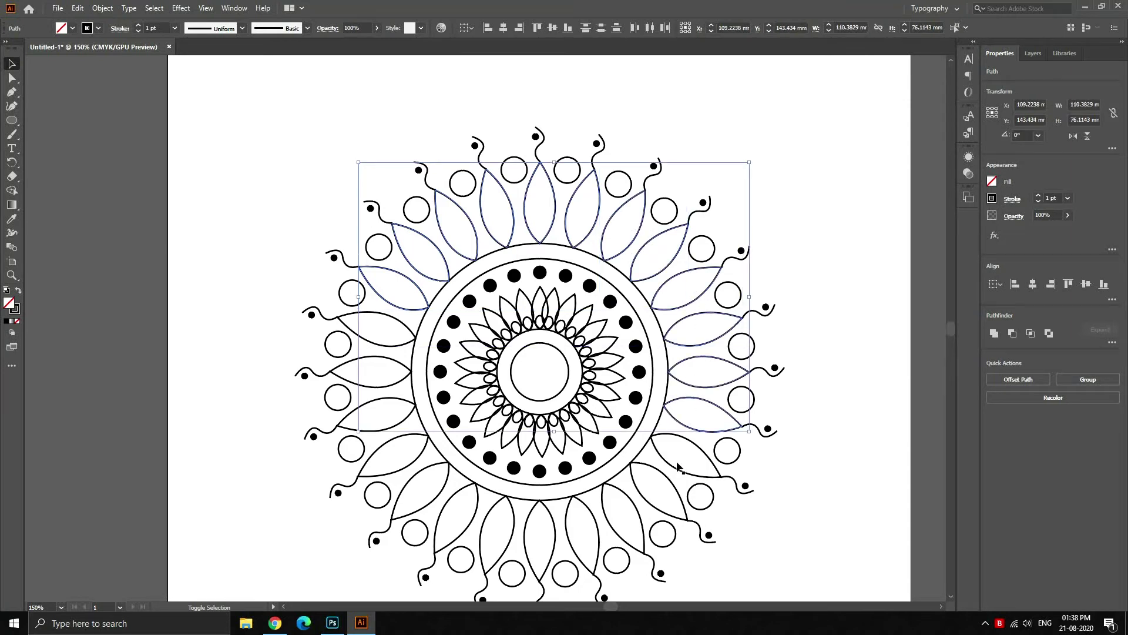
drag(657, 488, 656, 490)
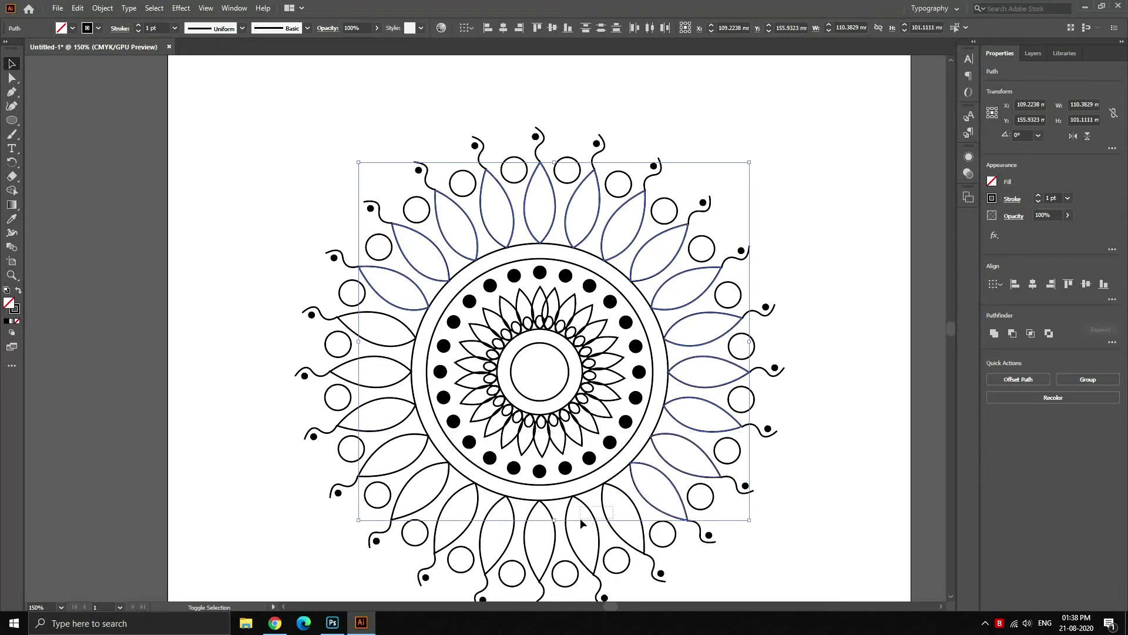
mouse_move(580, 517)
mouse_down()
mouse_move(479, 516)
mouse_move(429, 498)
mouse_up()
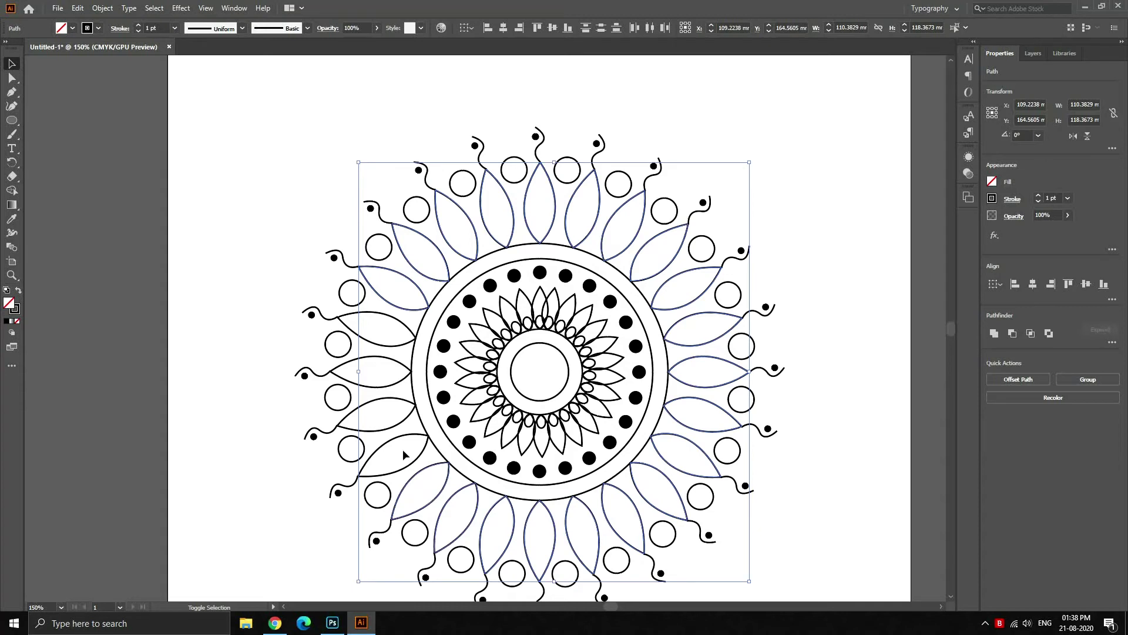
shift+click(393, 415)
shift+click(383, 337)
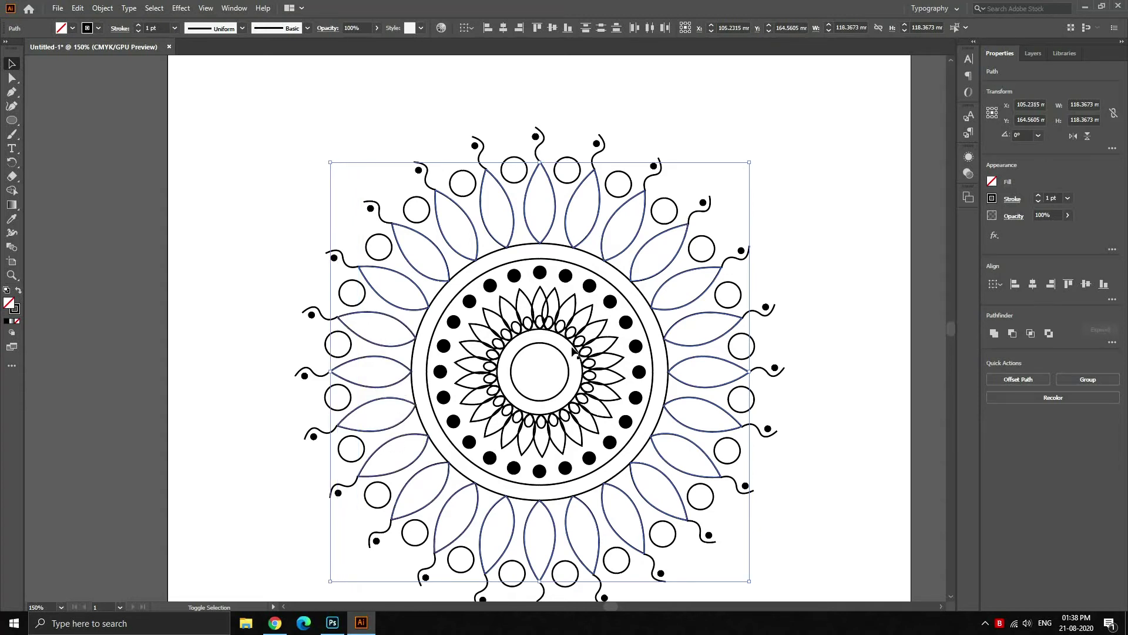
Fill the selected outer petals with the magenta swatch, then deselect them.
click(72, 28)
click(58, 49)
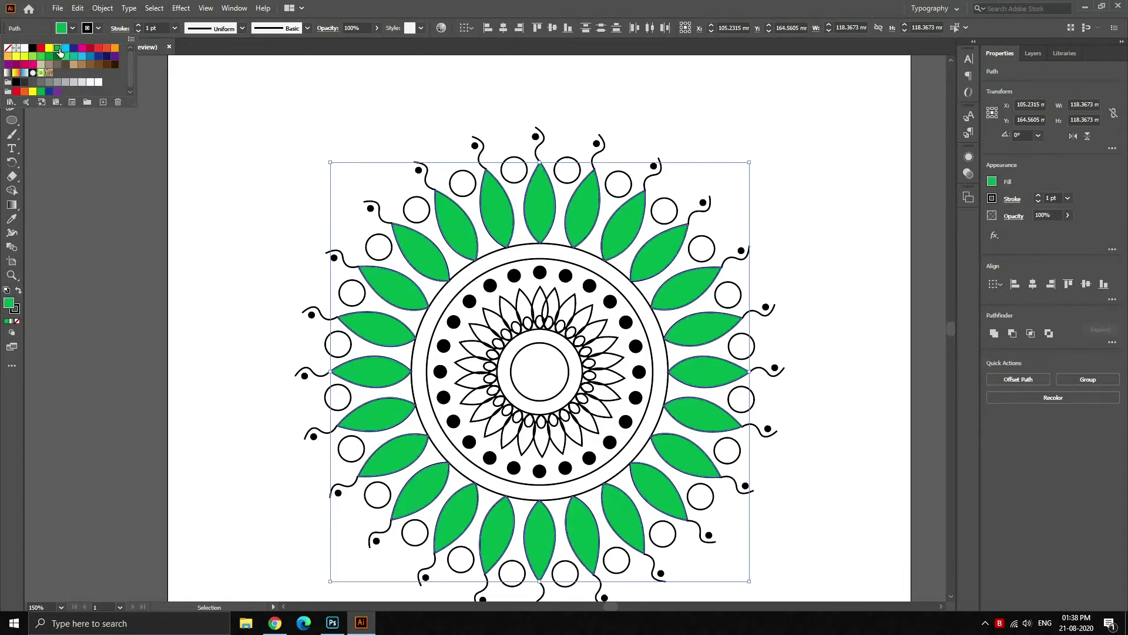
click(65, 50)
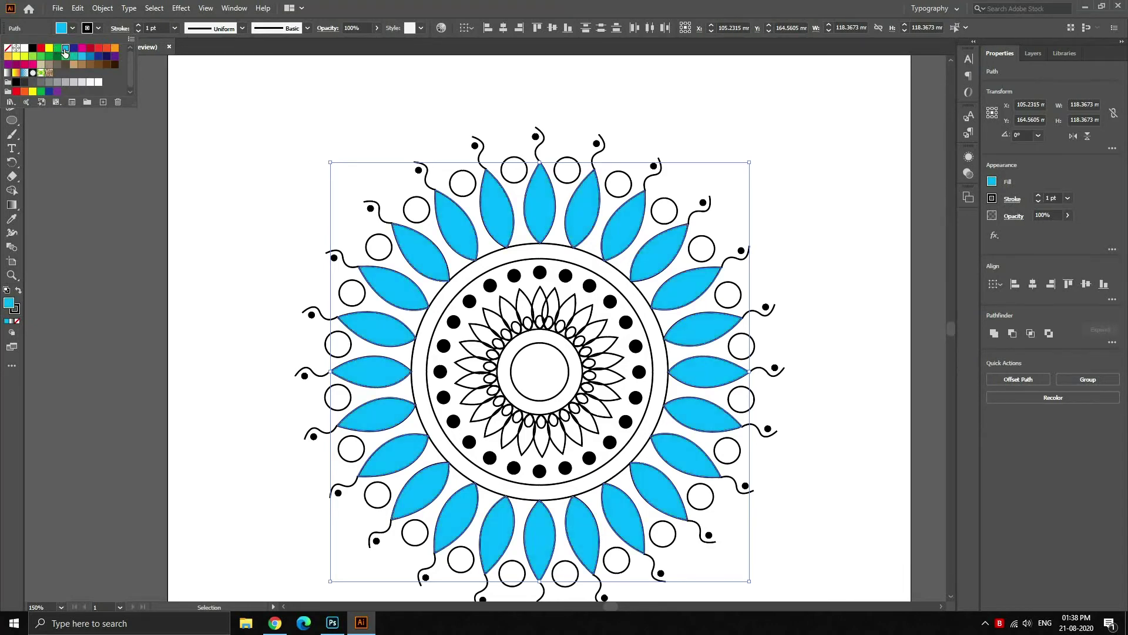
click(82, 49)
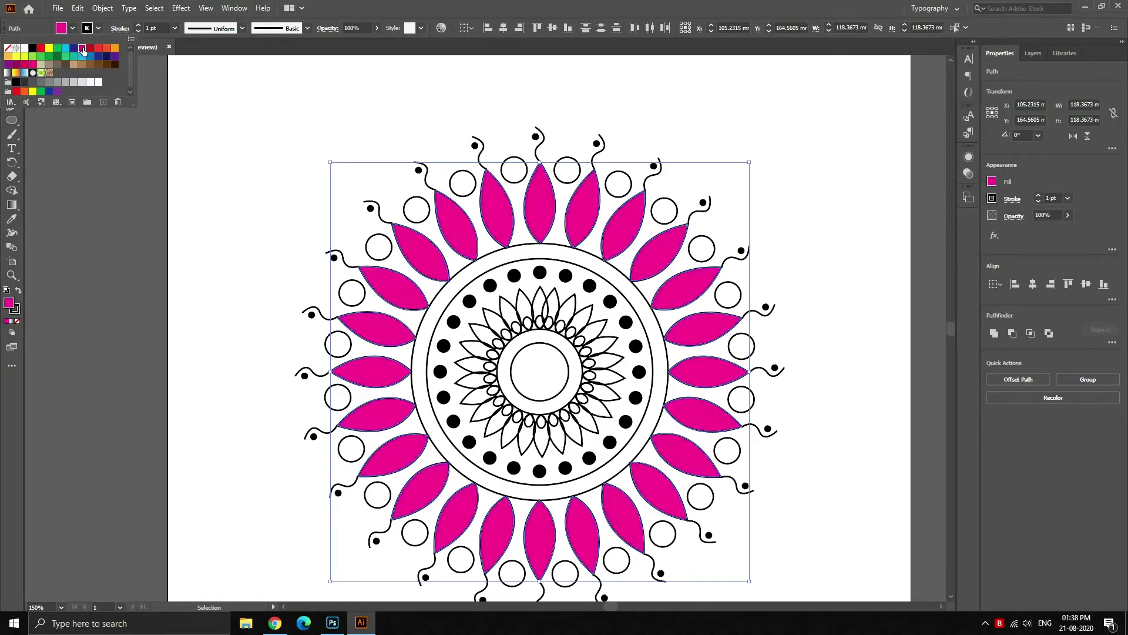
click(224, 164)
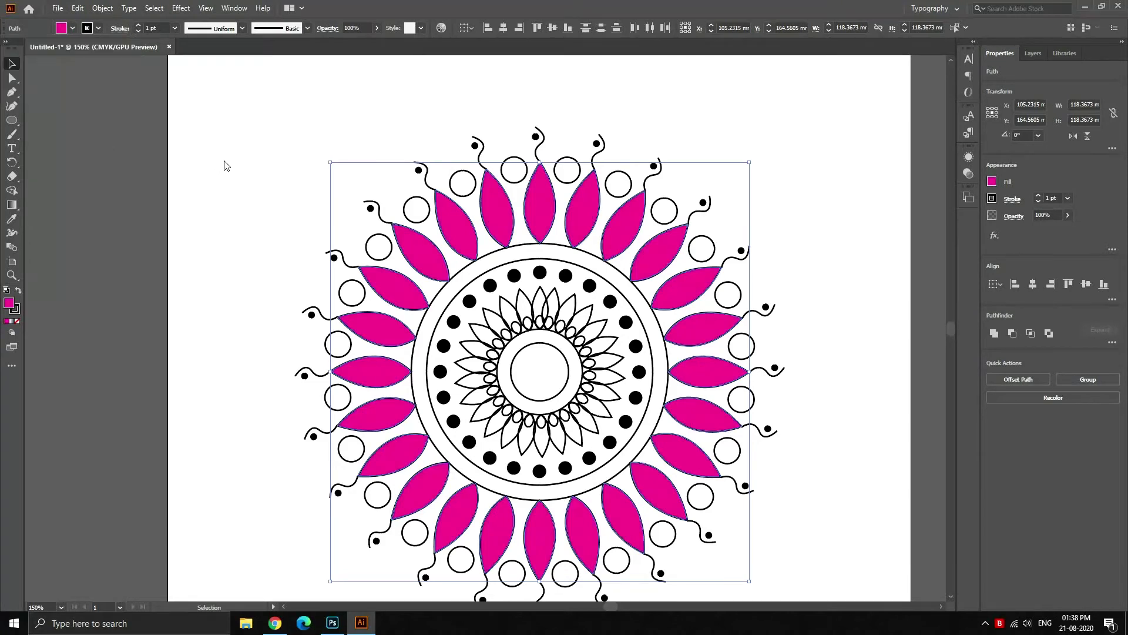
click(297, 181)
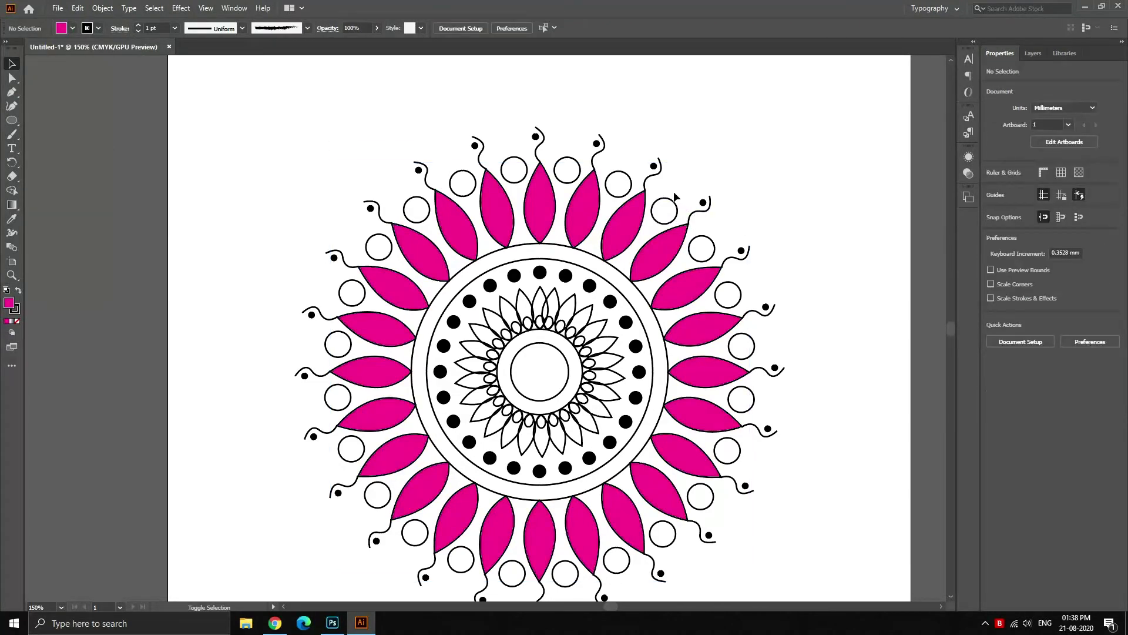
Shift-select the small circles along the top and left side of the mandala.
click(667, 212)
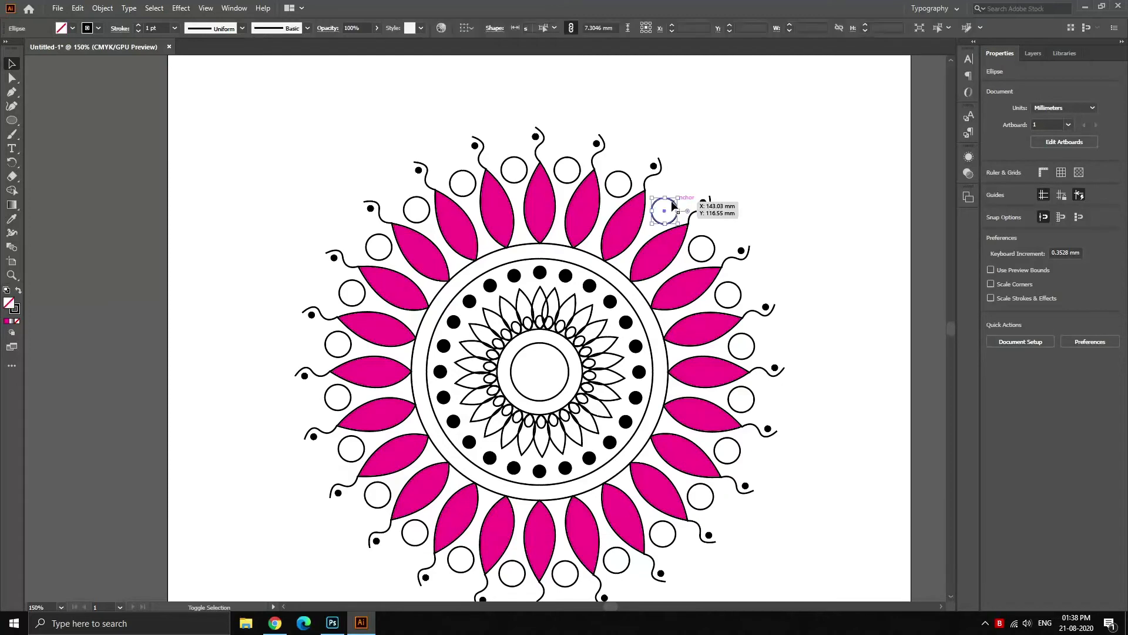
shift+click(620, 183)
shift+click(572, 167)
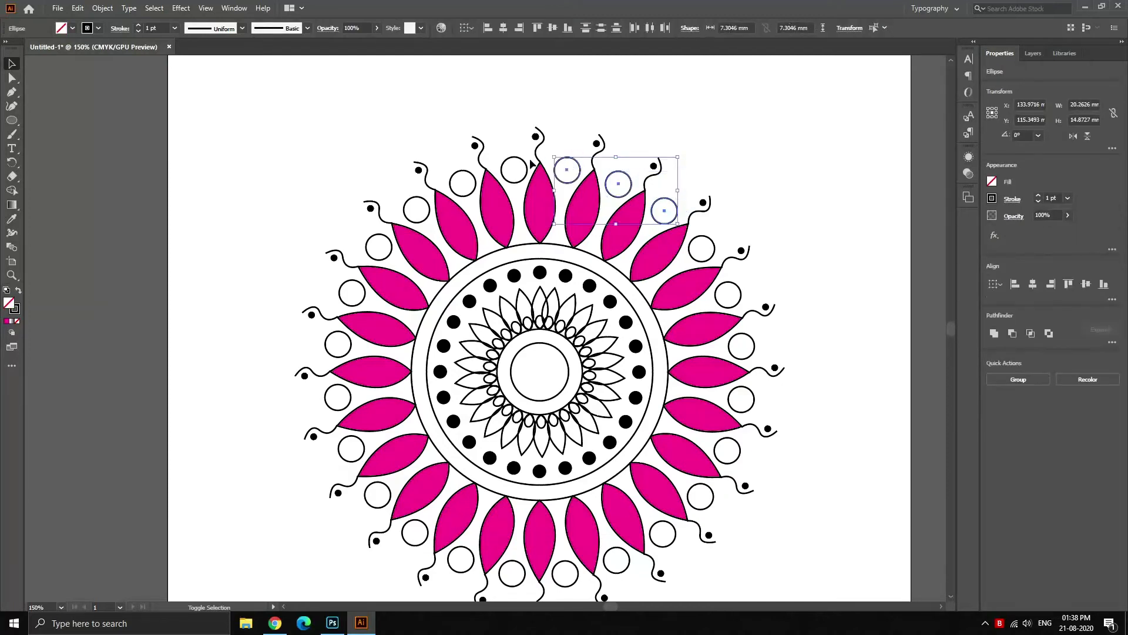
shift+click(511, 169)
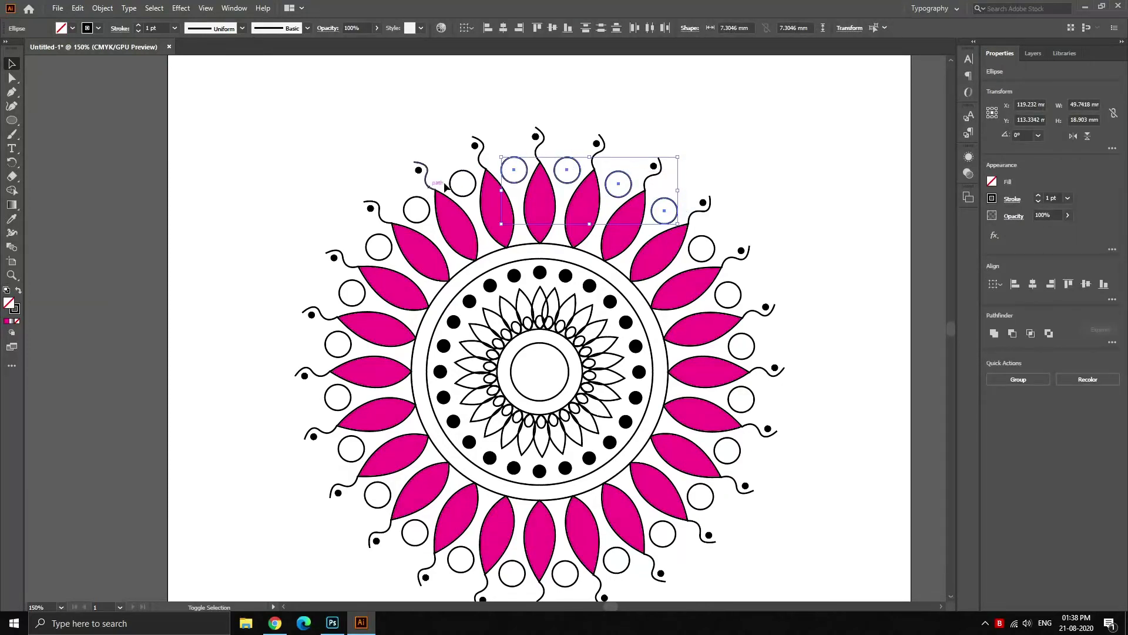
shift+click(449, 182)
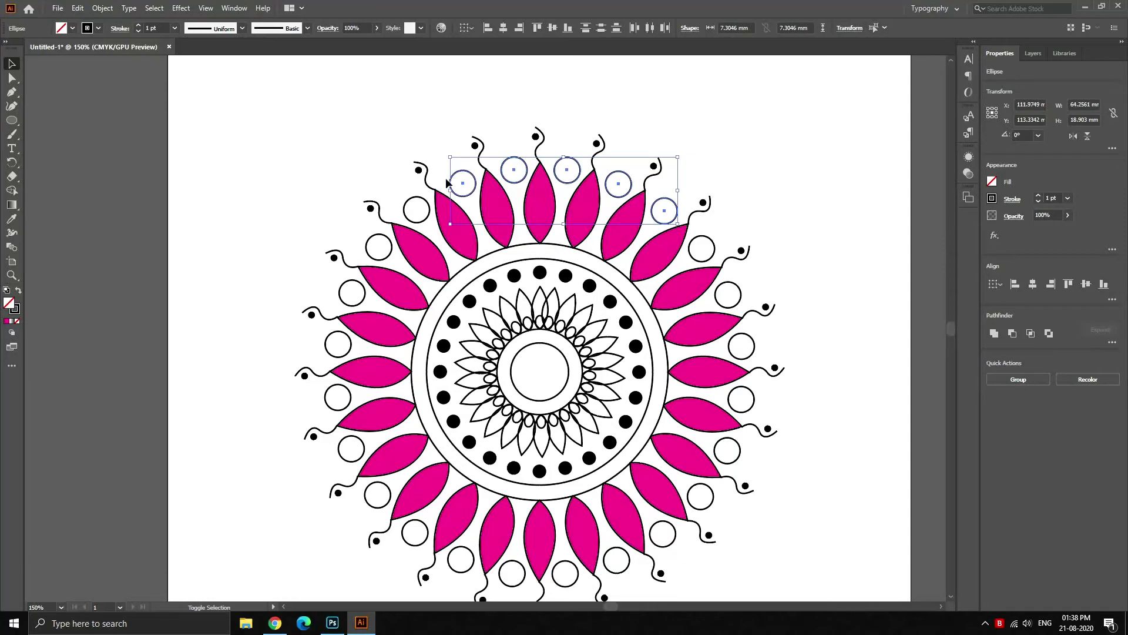
shift+click(420, 207)
shift+click(371, 237)
shift+click(344, 289)
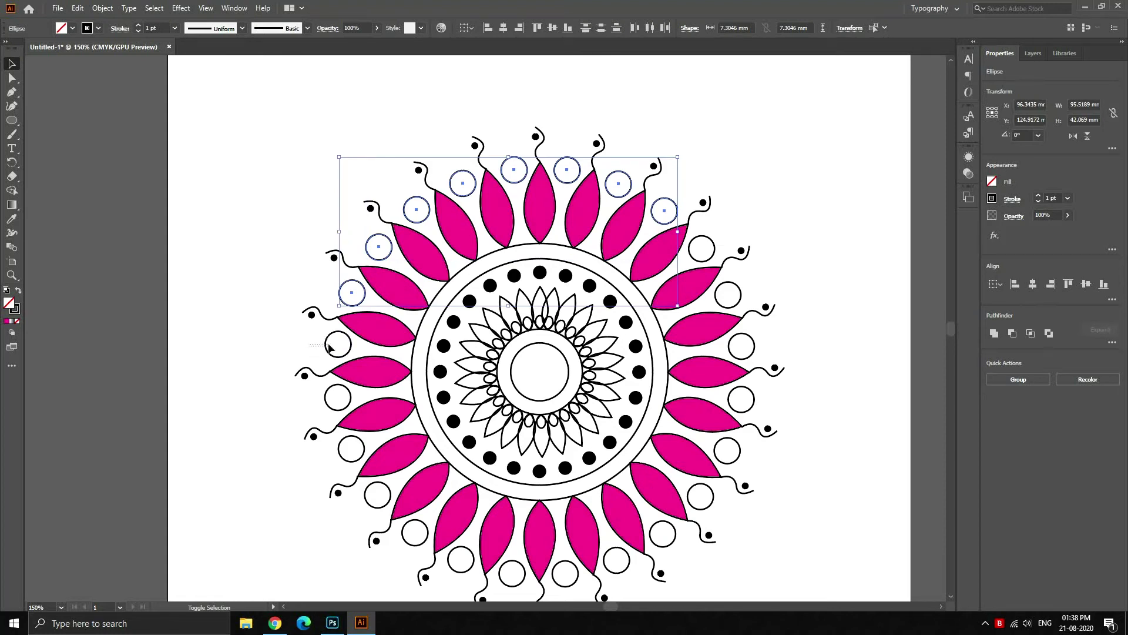
shift+click(334, 348)
shift+click(329, 406)
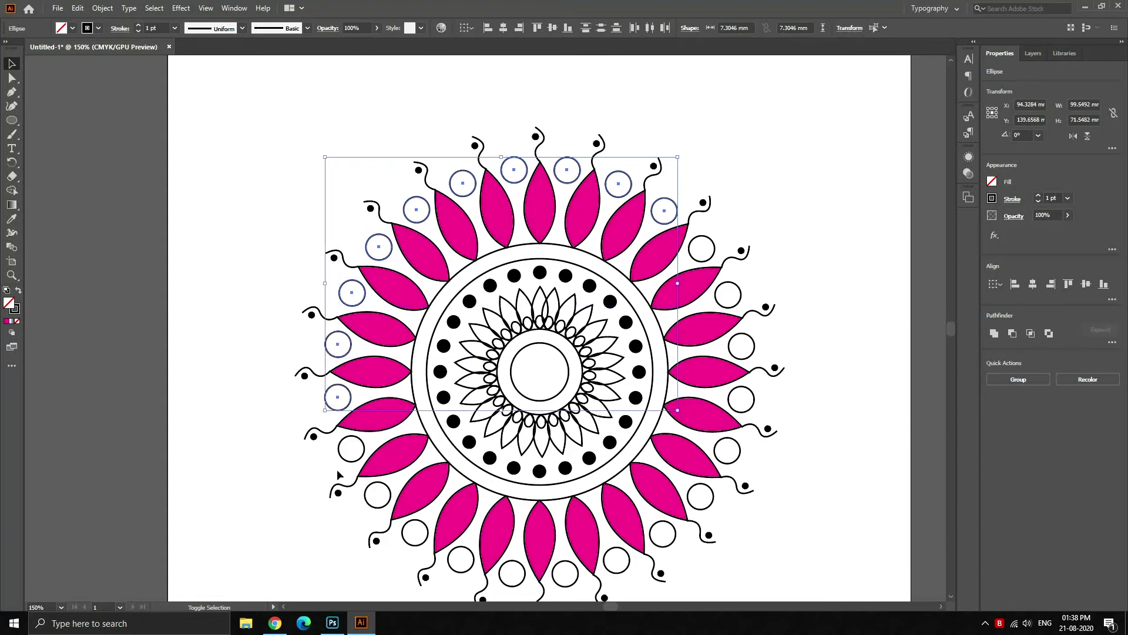
shift+click(343, 459)
shift+click(369, 504)
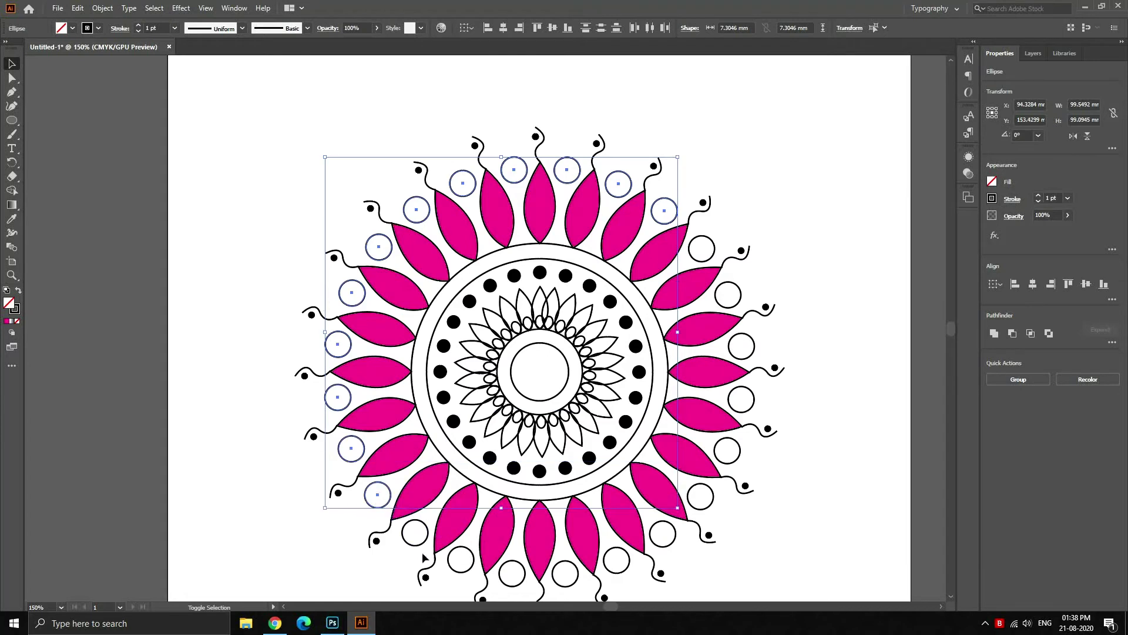
Add the bottom and right-side small circles to the selection.
shift+click(412, 545)
shift+click(460, 572)
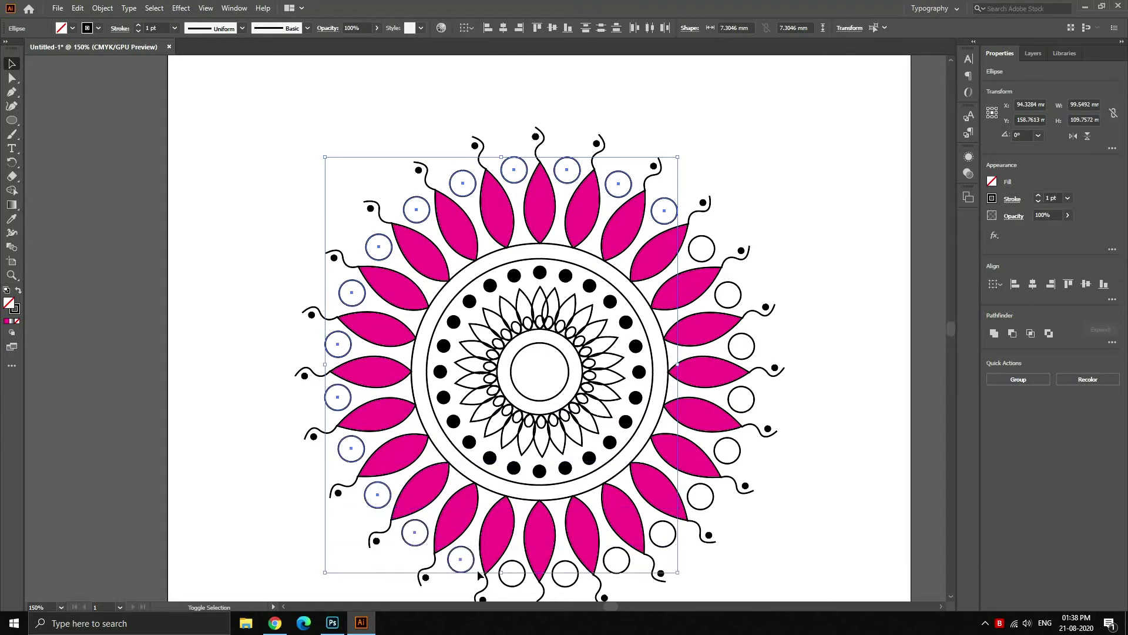
shift+click(518, 580)
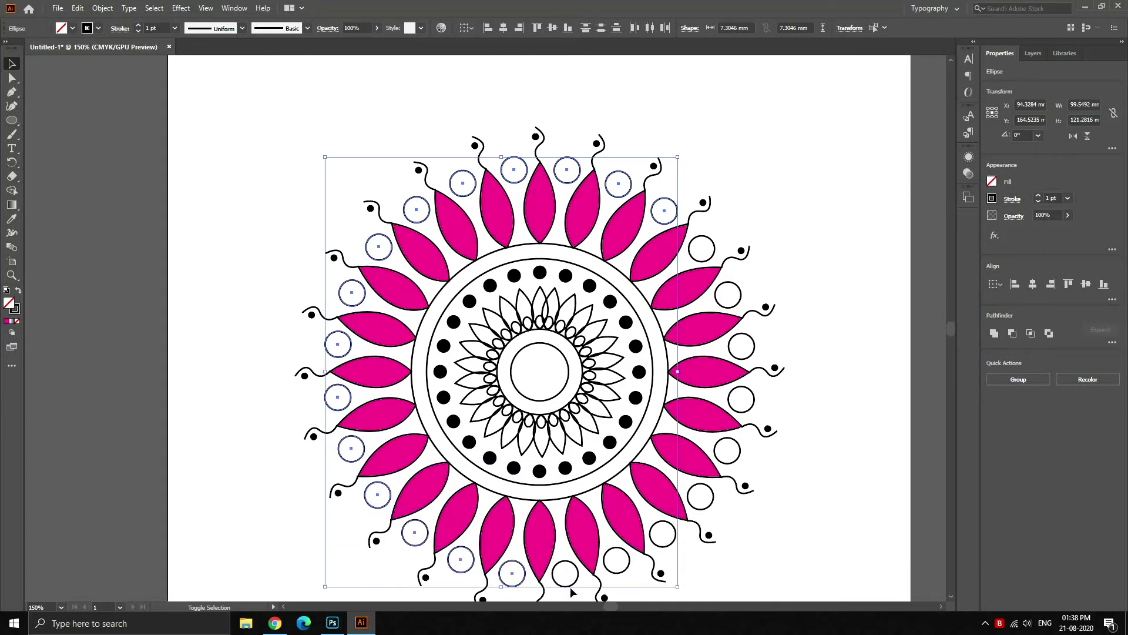
shift+click(568, 583)
shift+click(621, 565)
shift+click(670, 546)
shift+click(707, 502)
shift+click(737, 451)
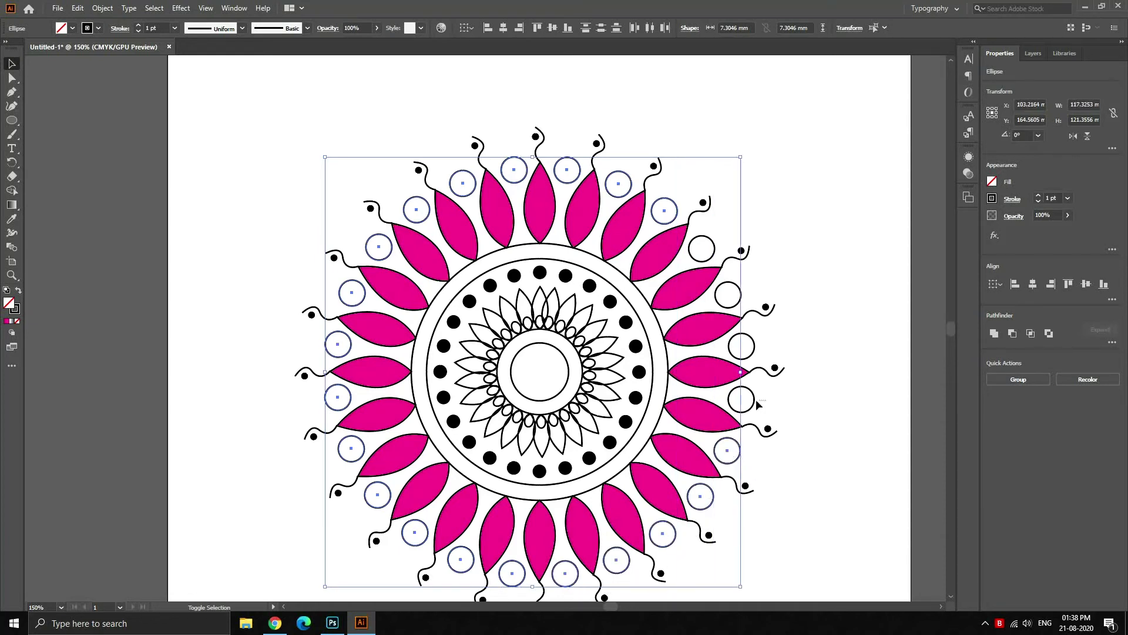
shift+click(754, 404)
shift+click(758, 346)
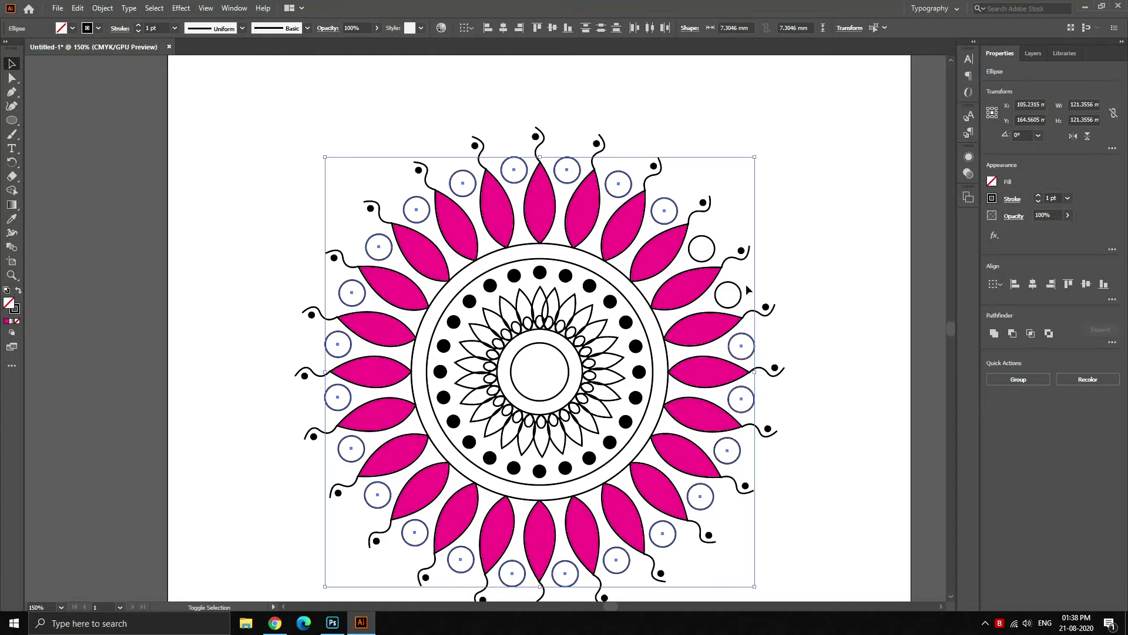
shift+click(734, 300)
shift+click(714, 244)
Fill the selected circles crimson, deselect, then select the ring around the black dots.
click(72, 28)
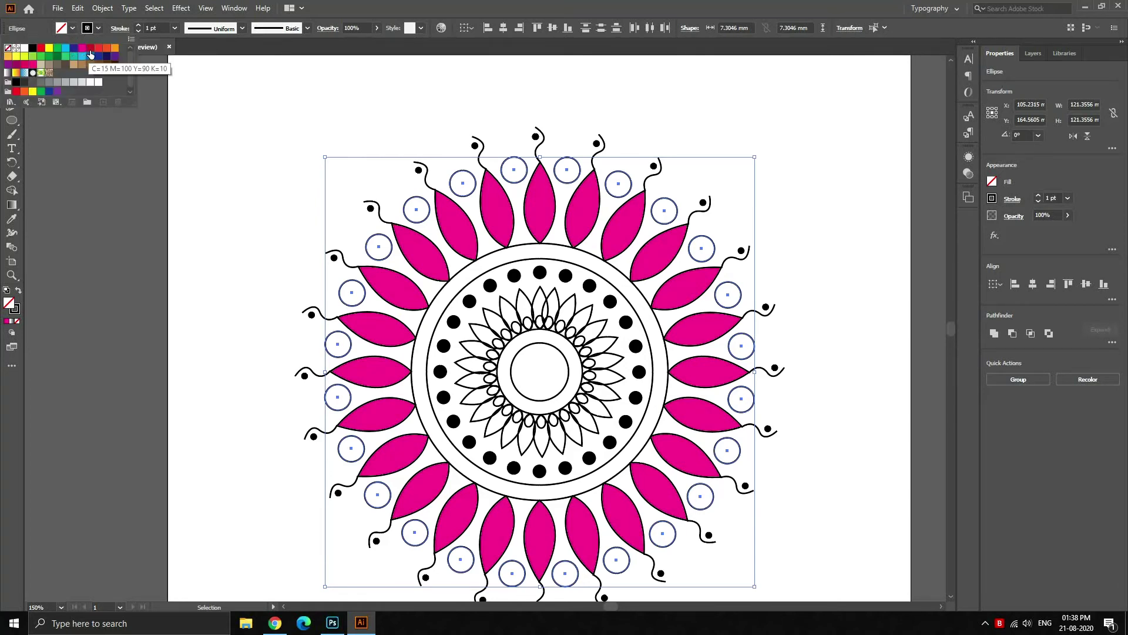
click(90, 49)
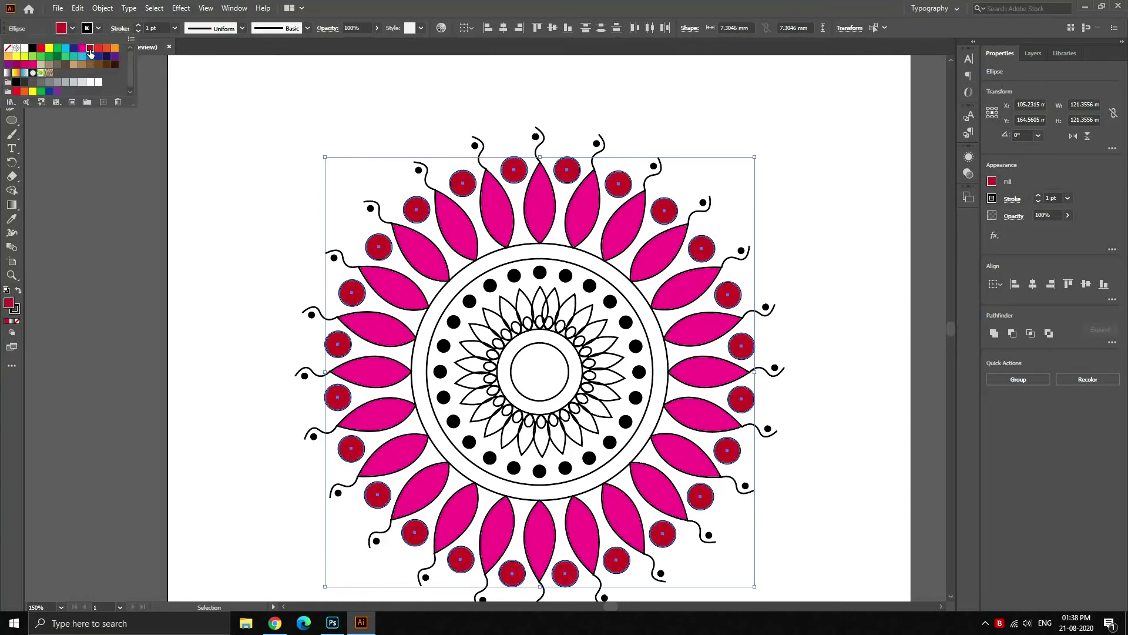
click(828, 433)
click(787, 464)
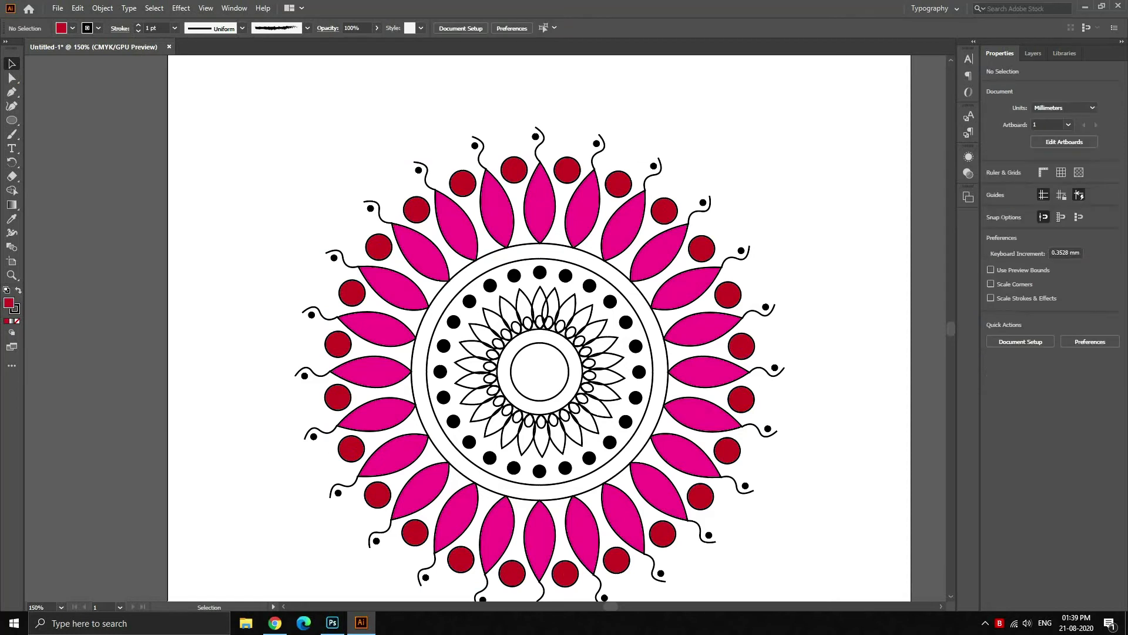
click(477, 278)
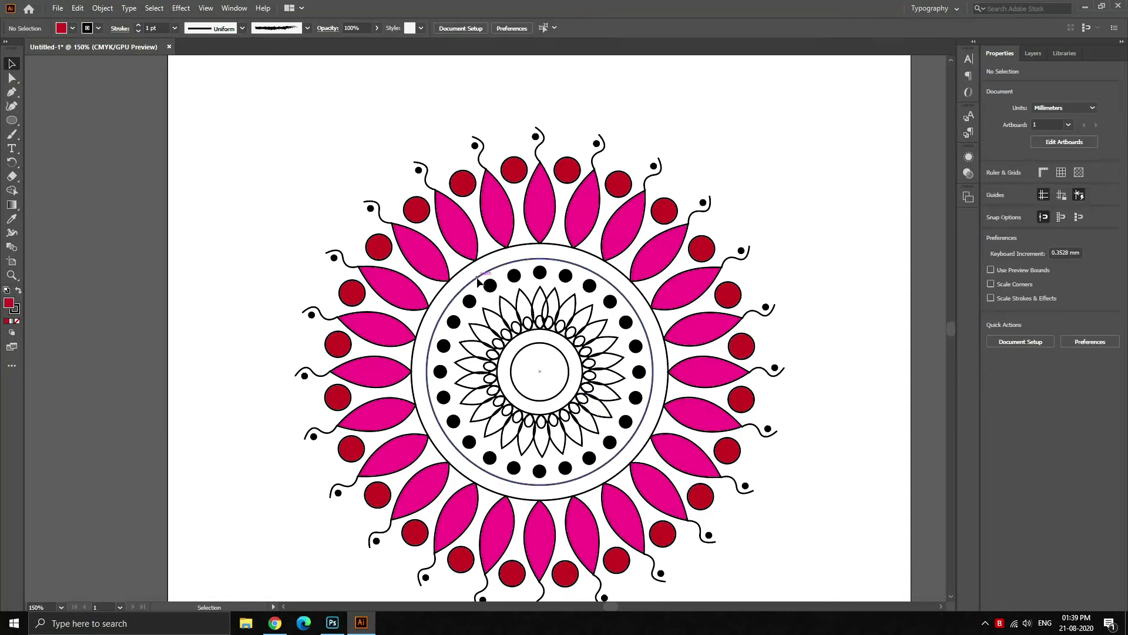
Give the selected ring a yellow stroke at 7 pt and deselect it.
click(98, 29)
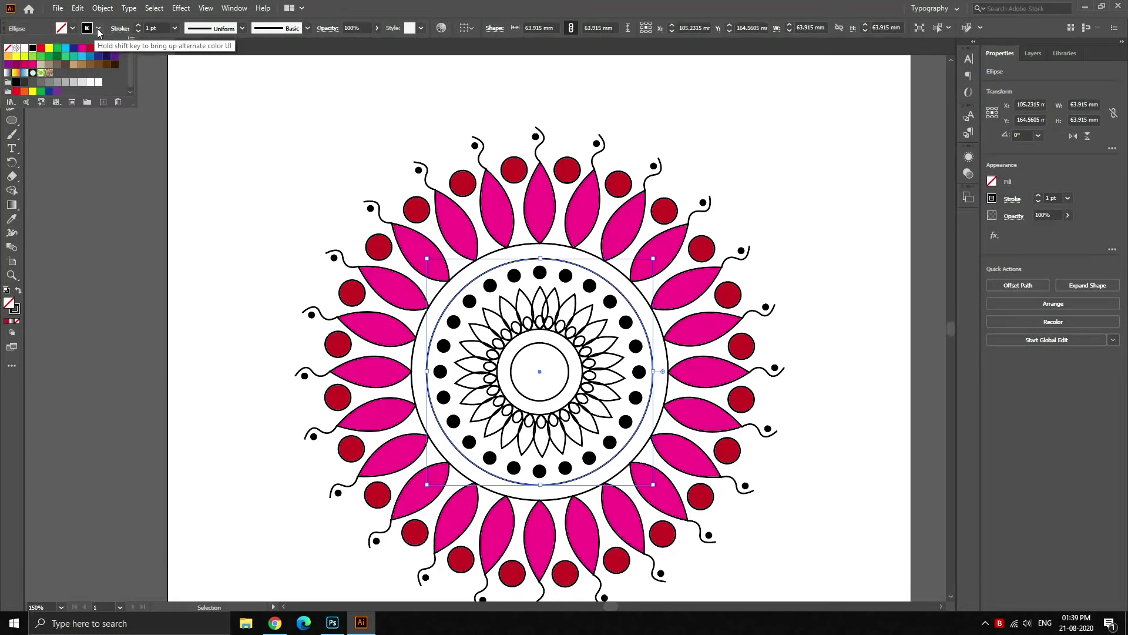
click(17, 56)
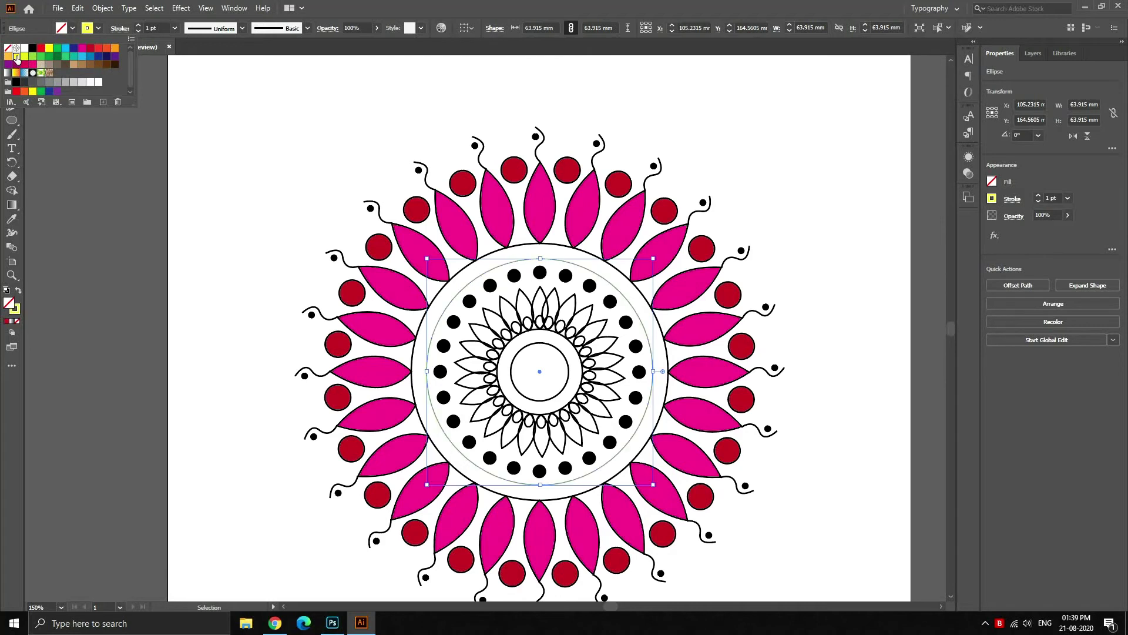
click(175, 28)
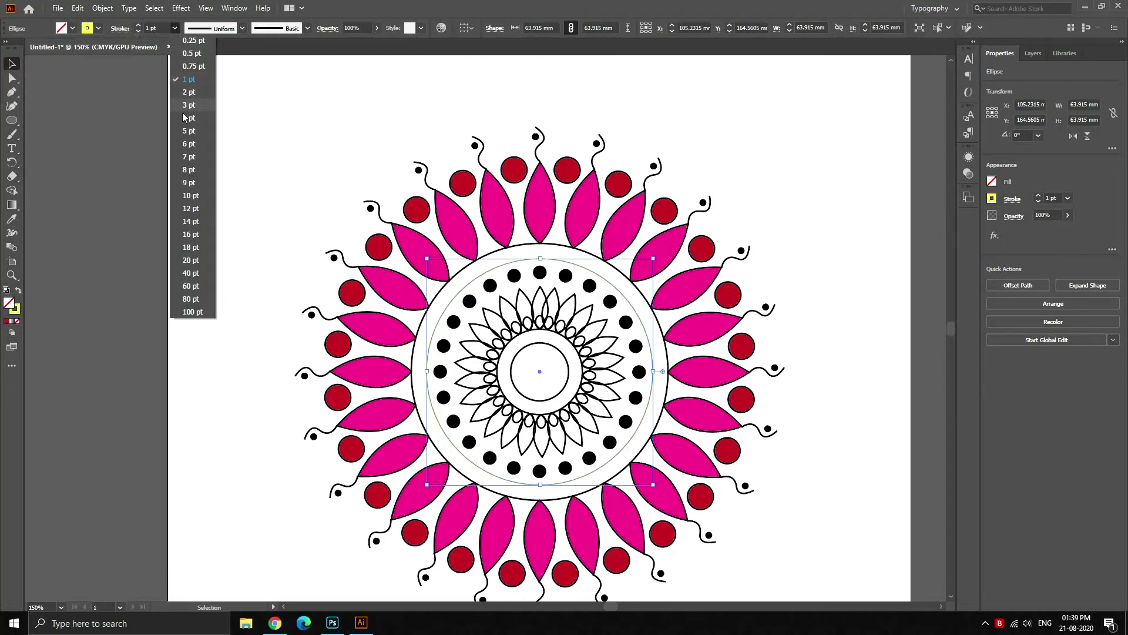
click(190, 118)
click(175, 33)
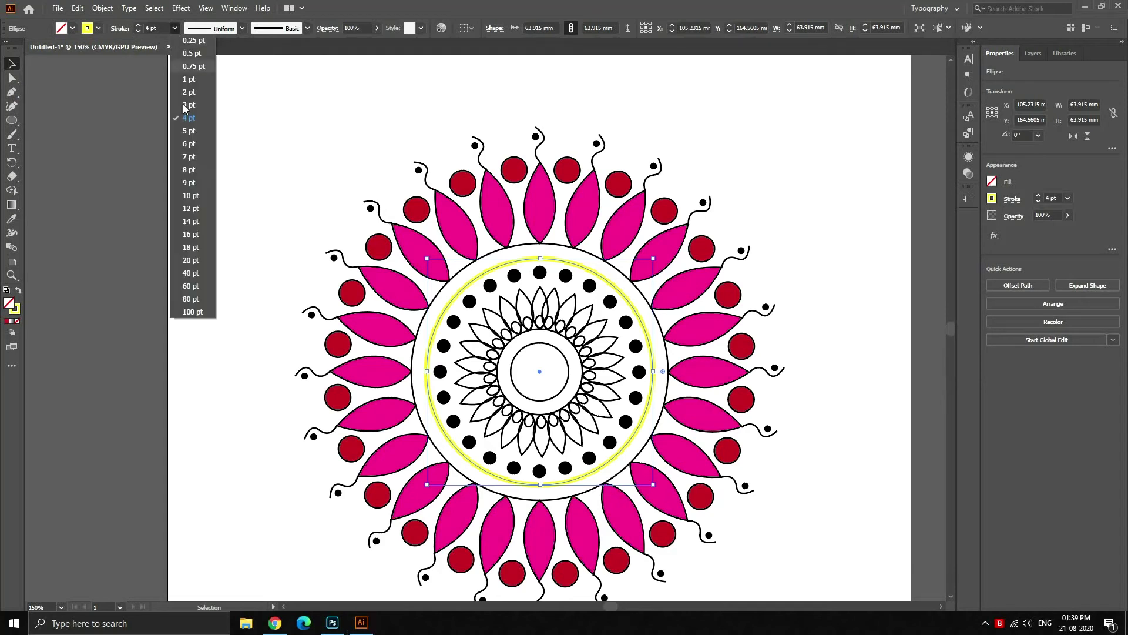
click(185, 164)
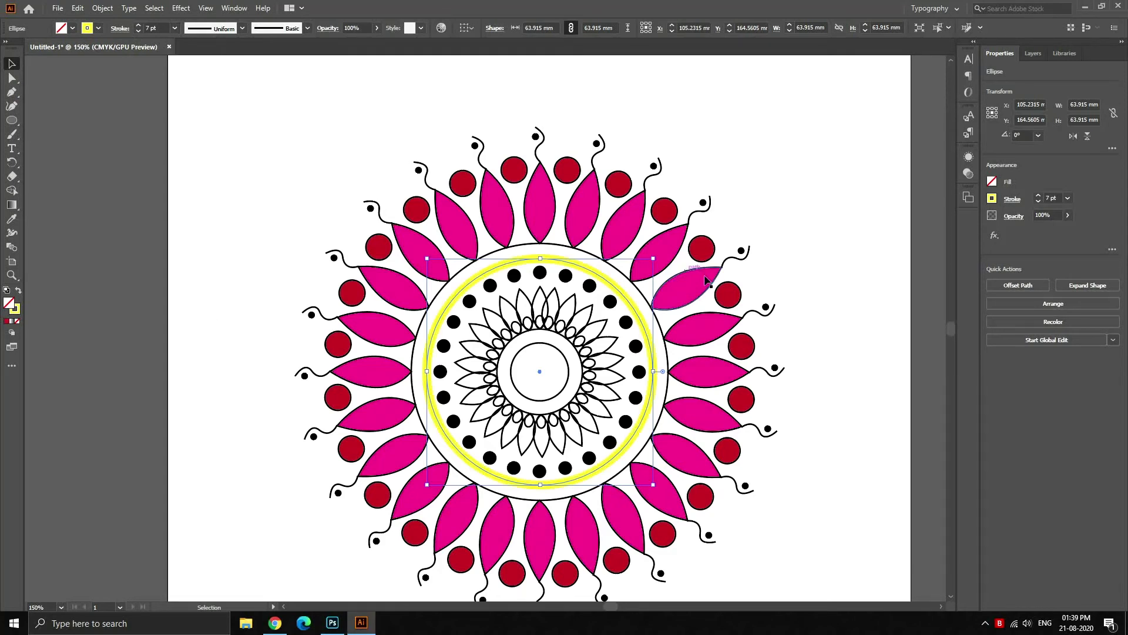
click(848, 262)
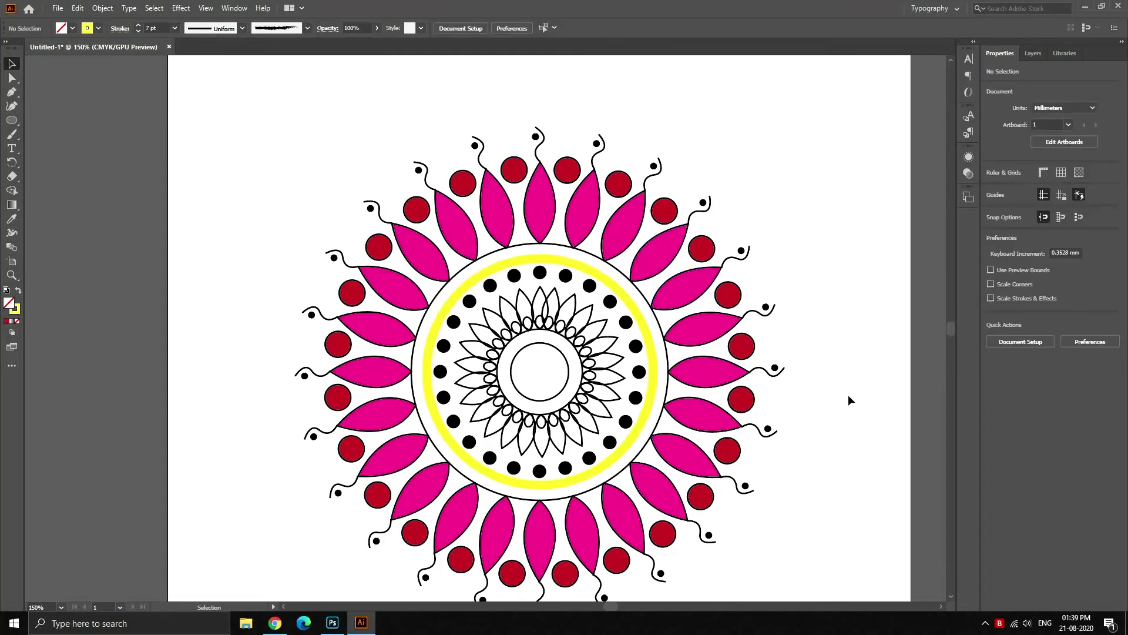
Give the centre circle a blue stroke at 9 pt and deselect it.
click(552, 400)
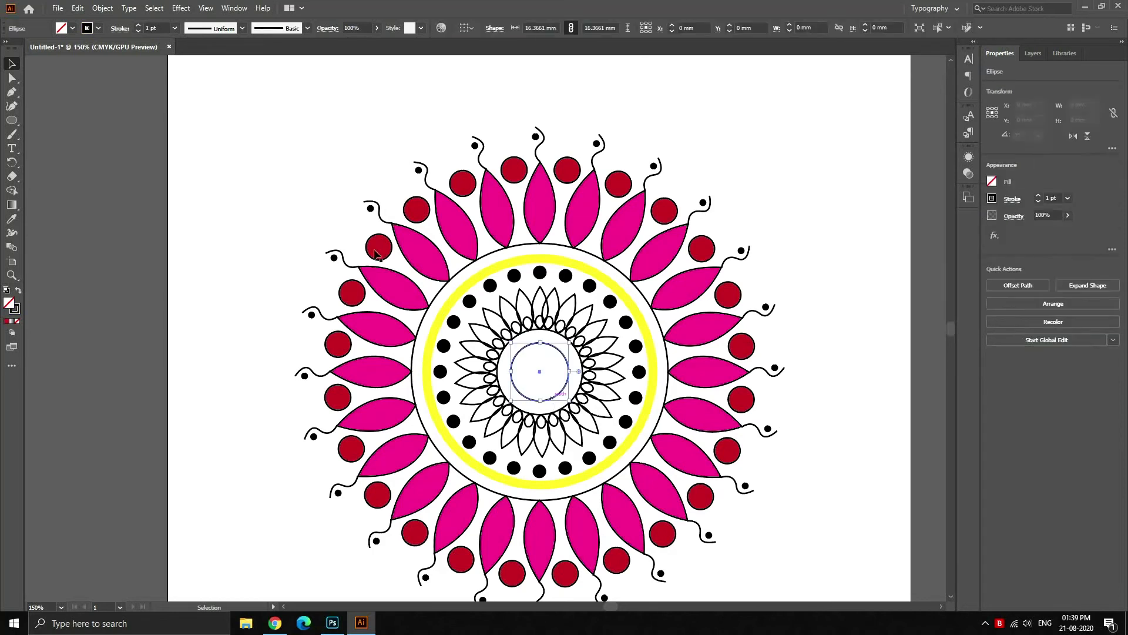
click(97, 29)
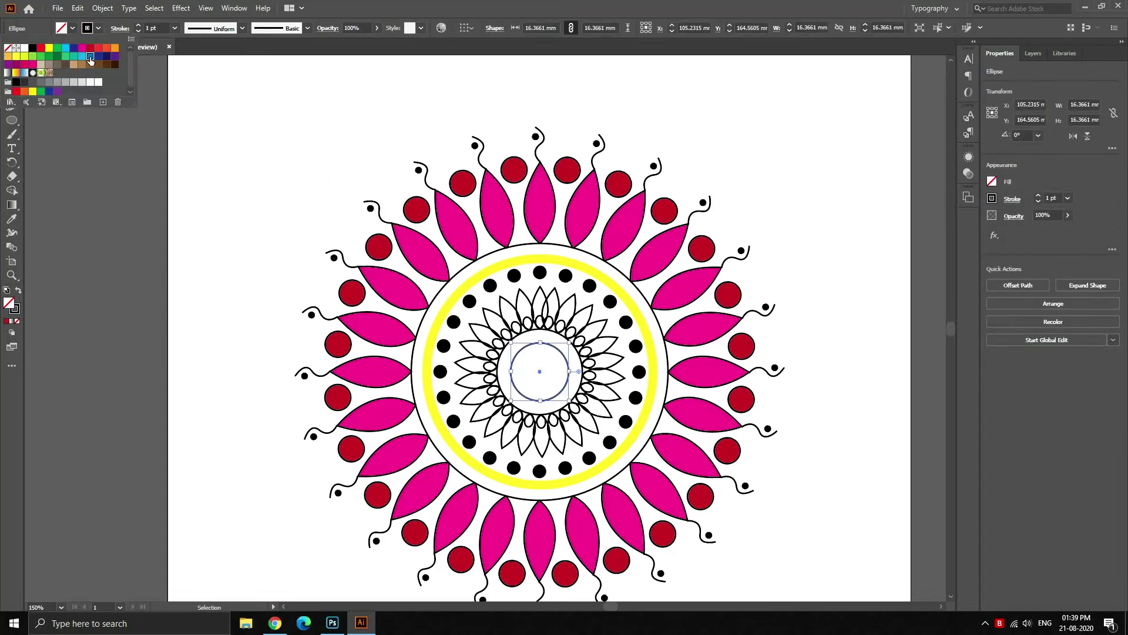
click(90, 56)
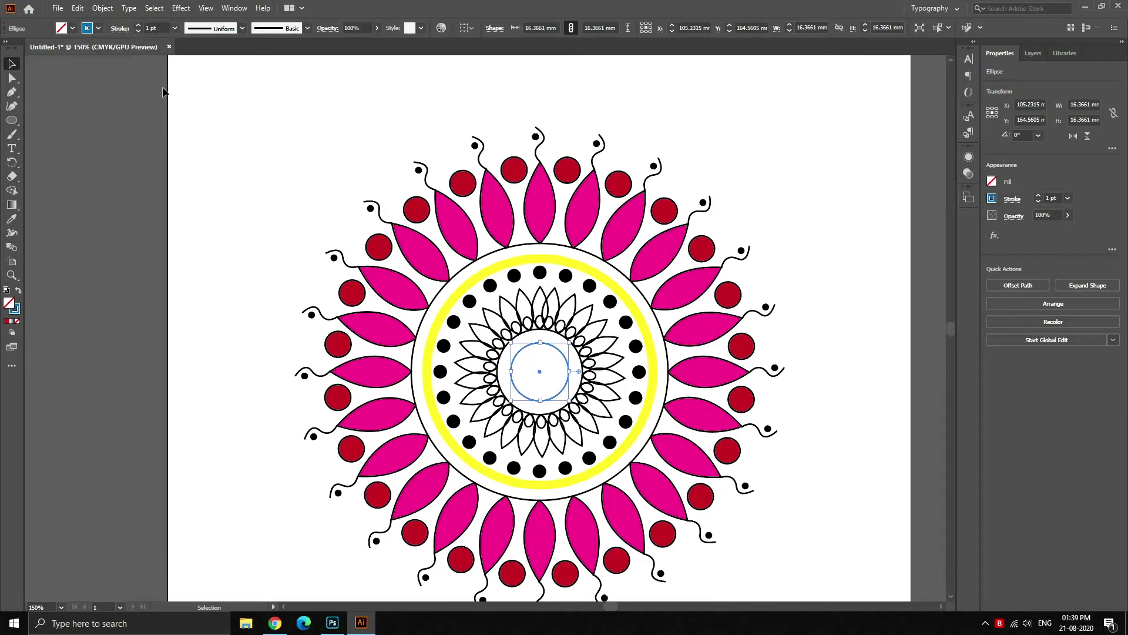
click(175, 29)
click(194, 183)
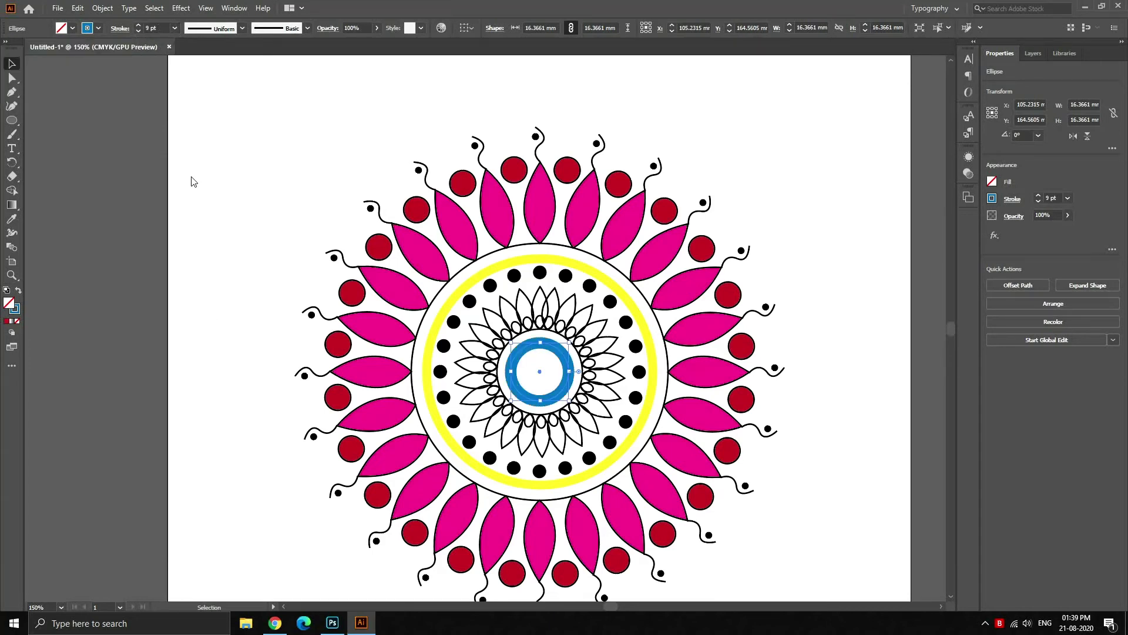
click(813, 403)
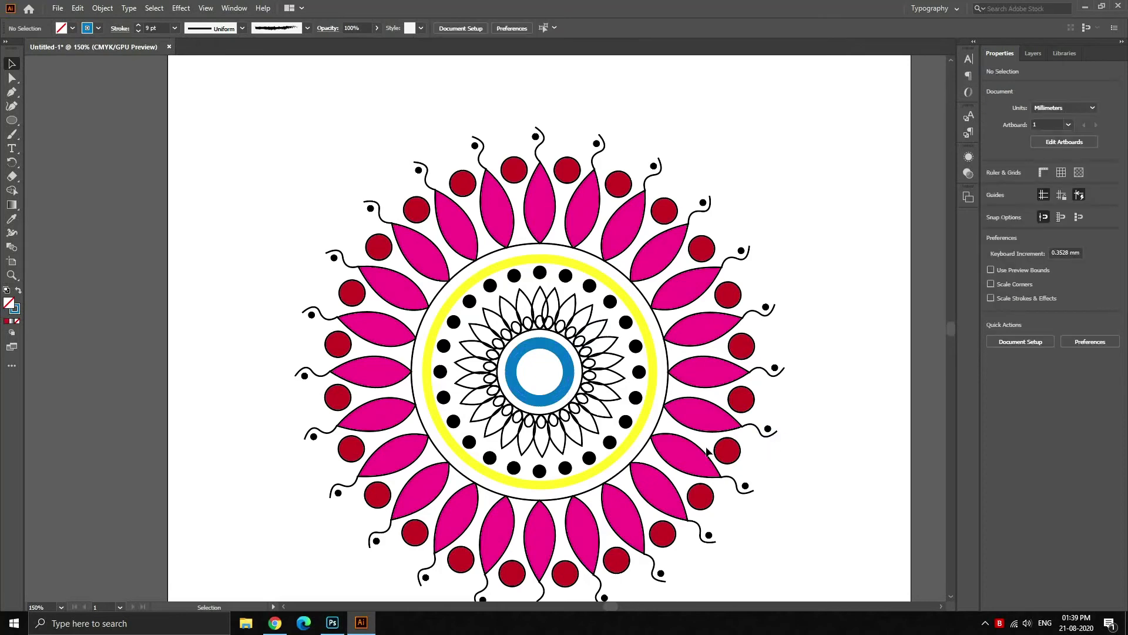
Shift-select all the inner petal groups around the blue centre ring.
scroll(541, 320, up, 1)
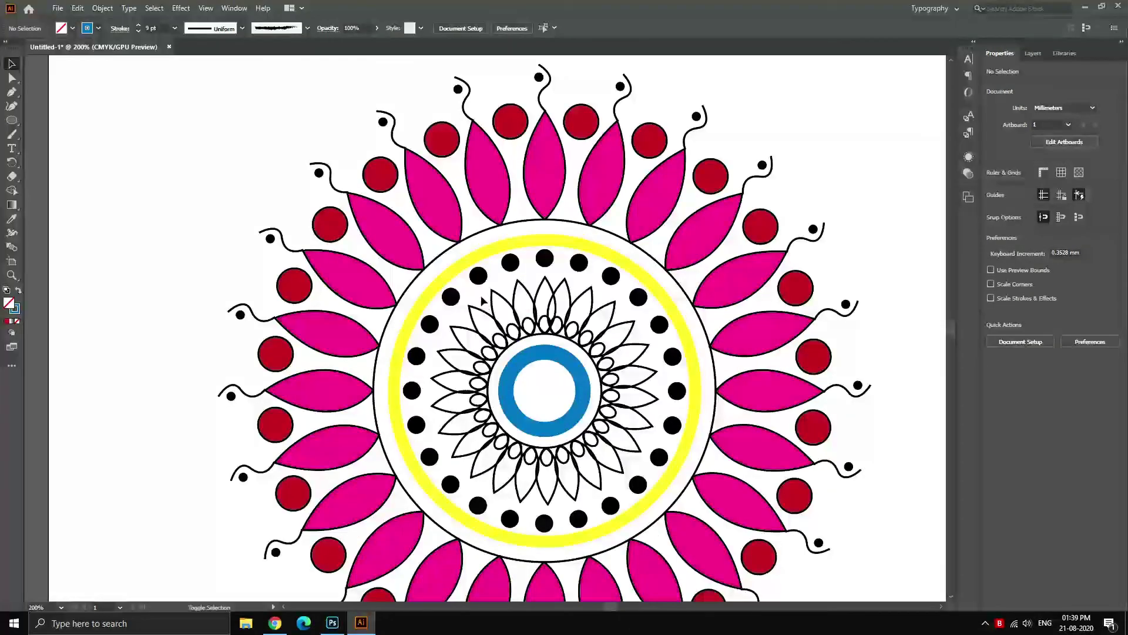
click(584, 300)
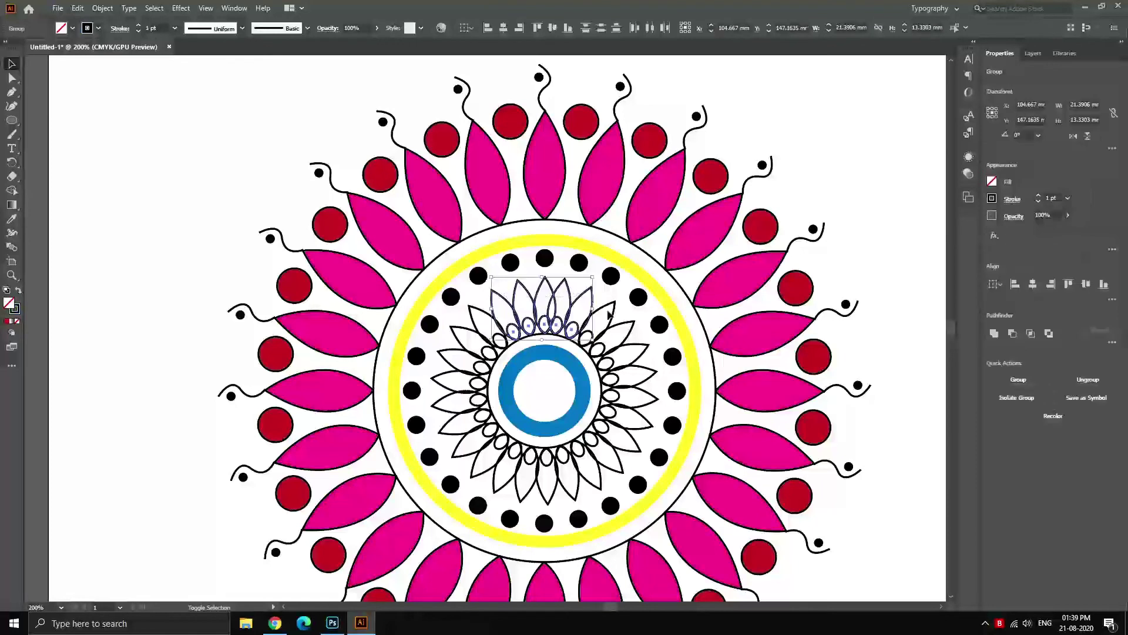
shift+click(627, 338)
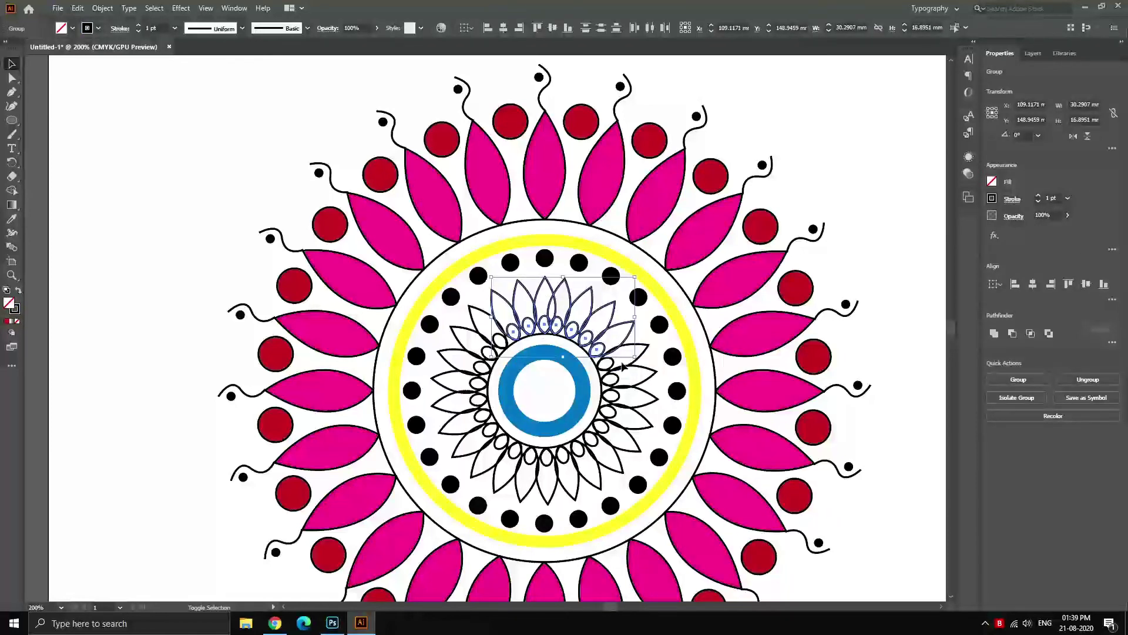
shift+click(617, 456)
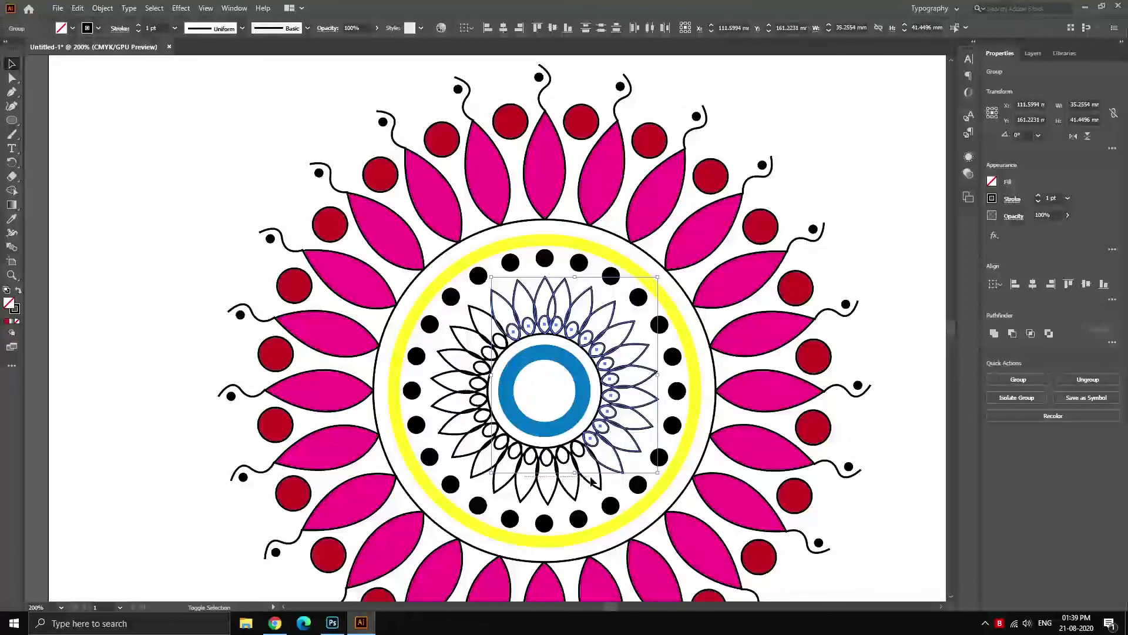
shift+click(527, 488)
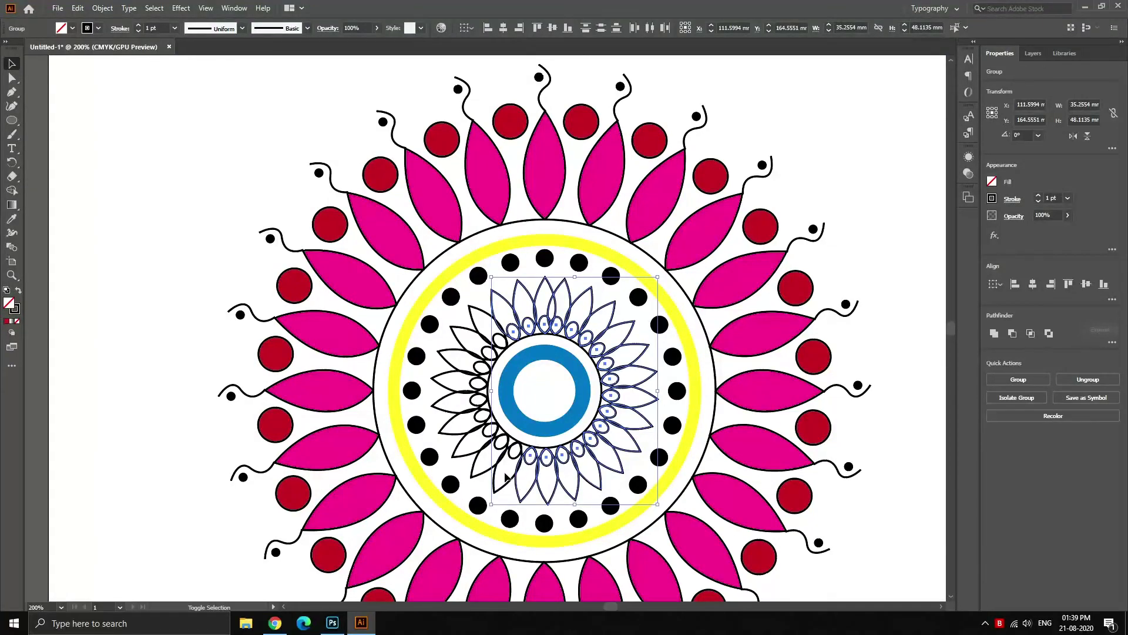
shift+click(479, 443)
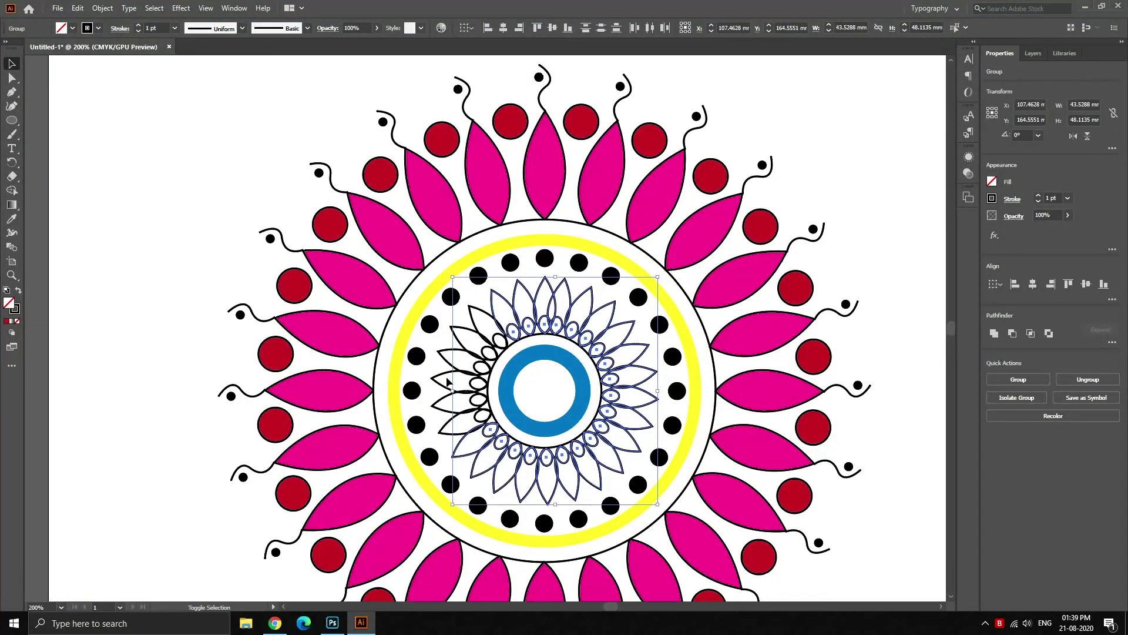
shift+click(448, 421)
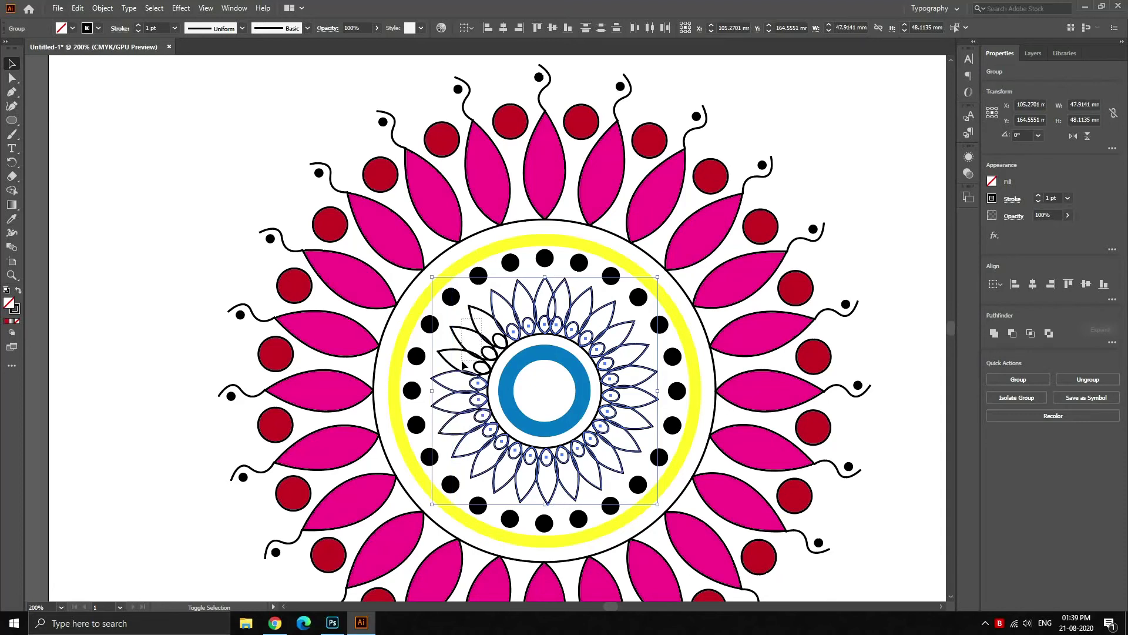
shift+click(467, 353)
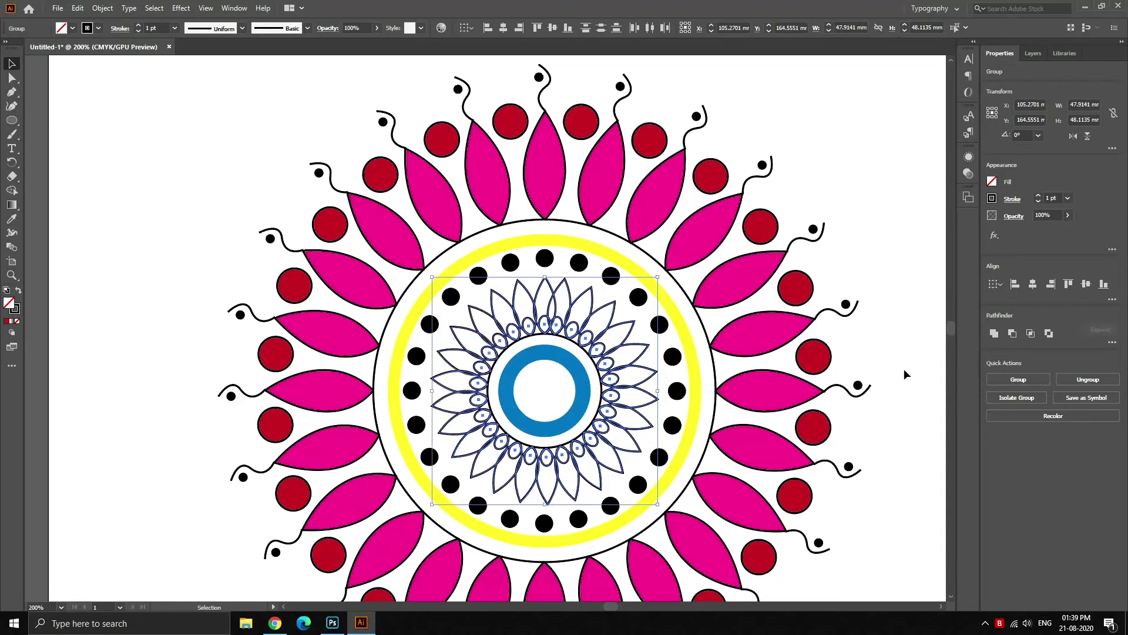
Fill the selected inner petals with the yellow-green swatch and deselect them.
click(98, 29)
click(72, 30)
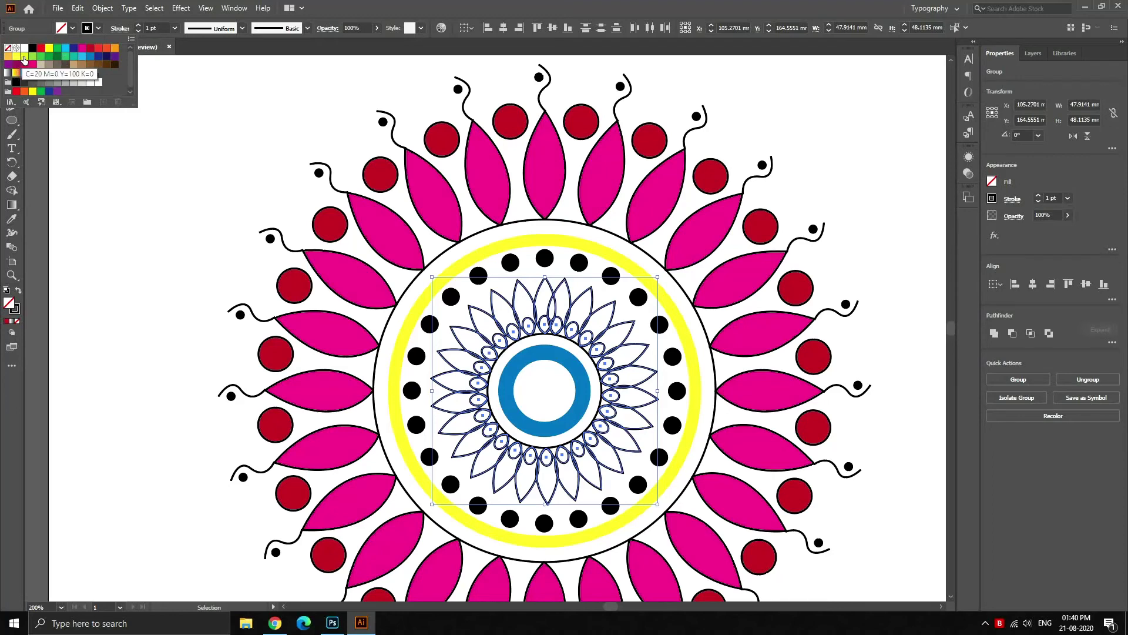
click(24, 57)
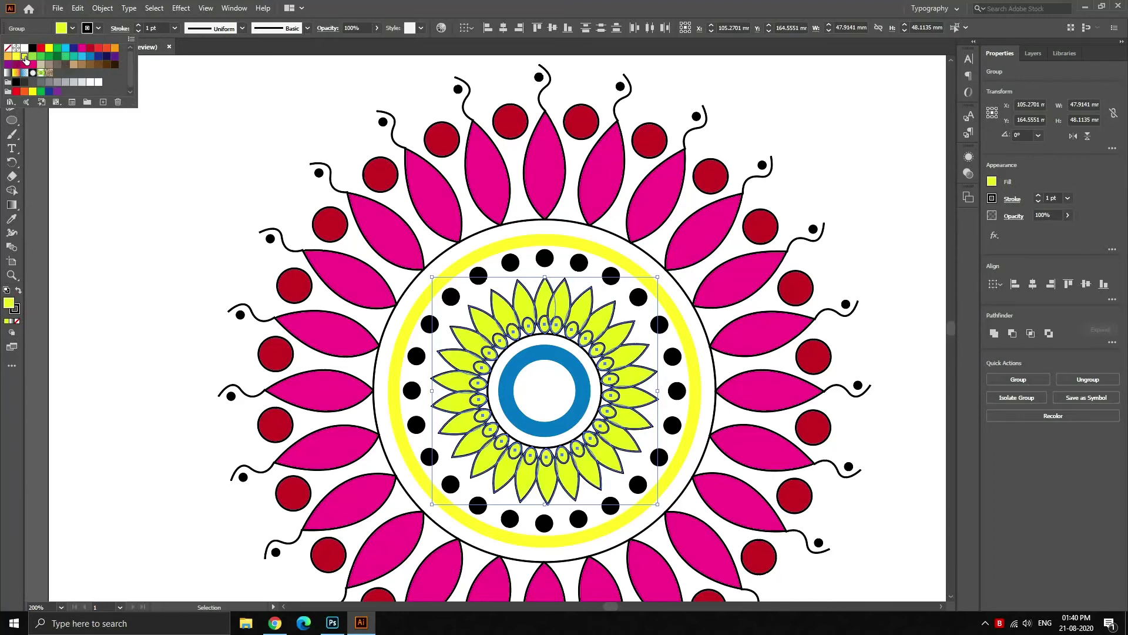
click(772, 147)
click(888, 289)
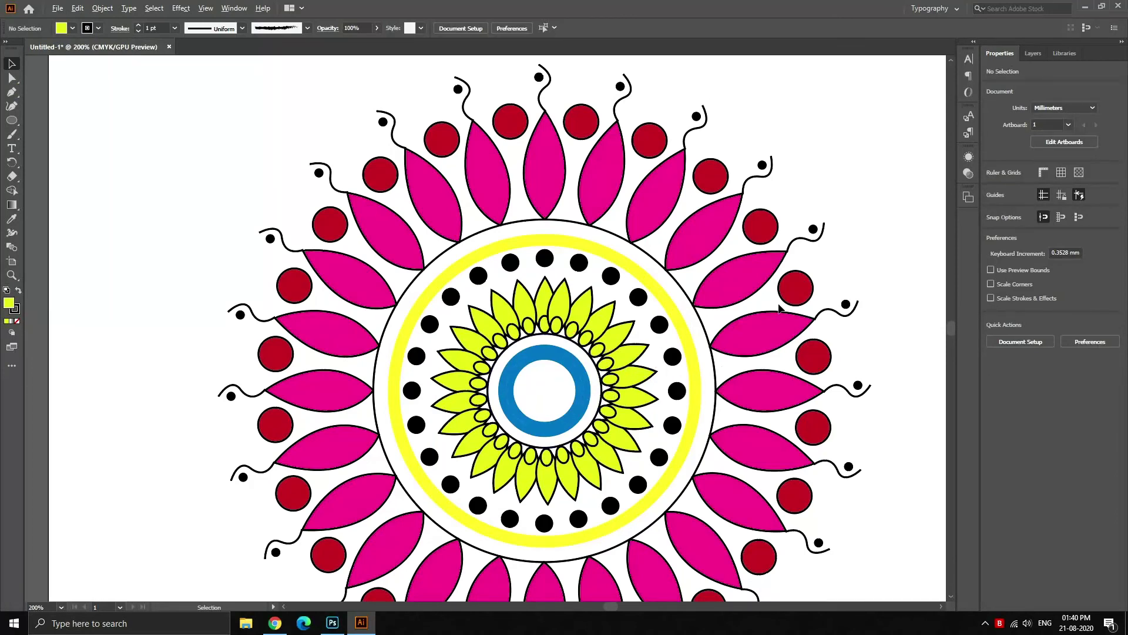
Give the circle around the yellow ring an orange 13 pt stroke, then deselect.
scroll(779, 308, down, 2)
scroll(856, 359, down, 1)
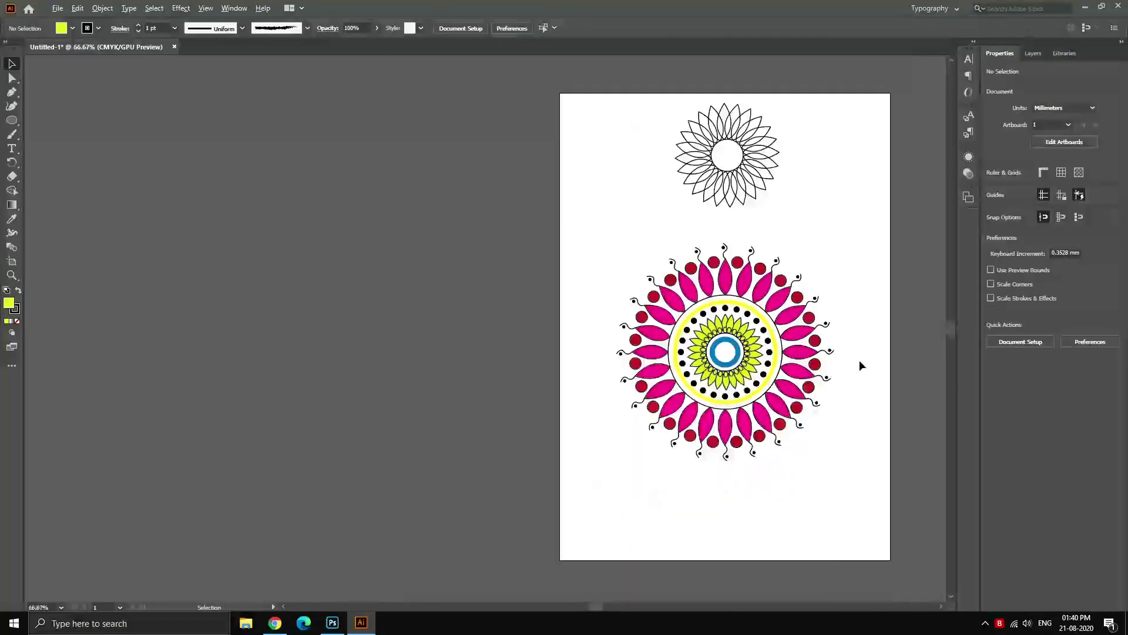
click(782, 347)
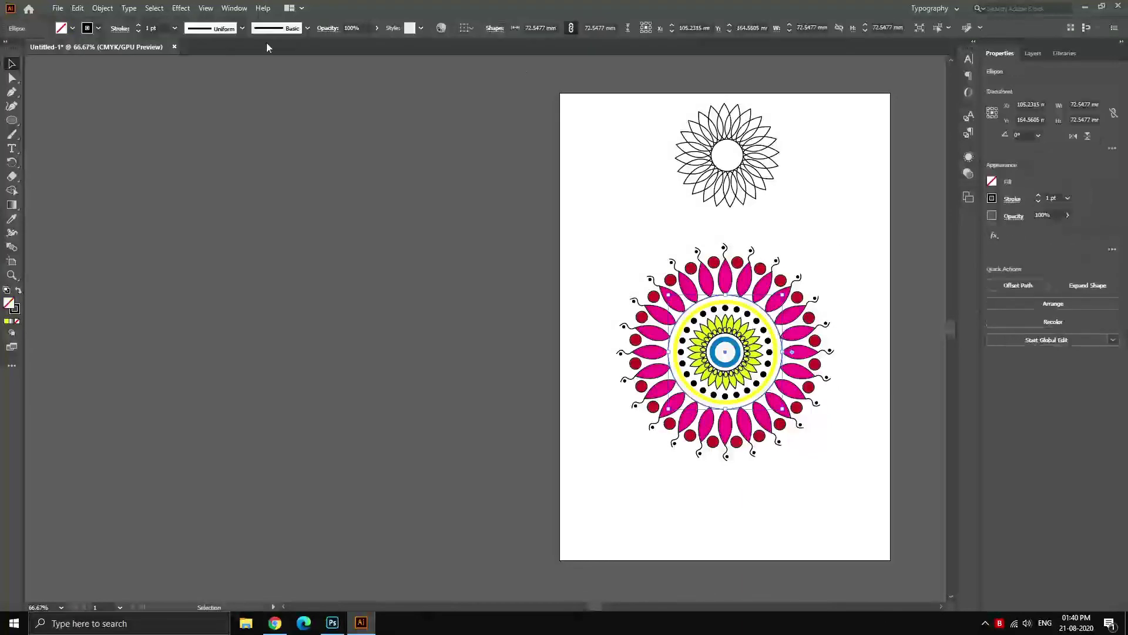
click(98, 28)
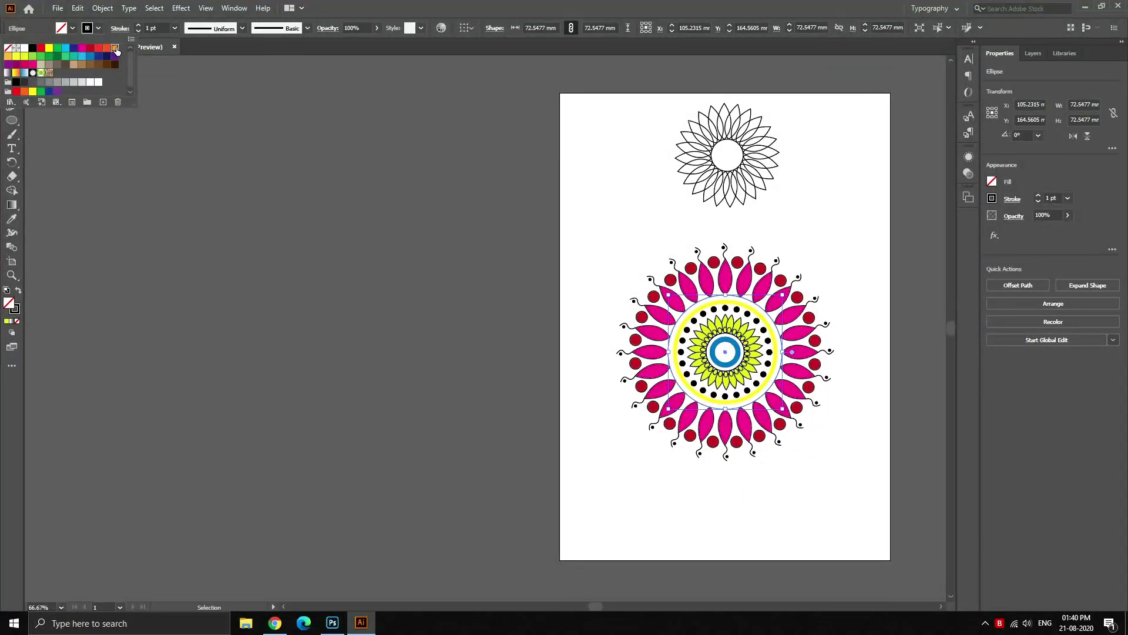
click(114, 47)
click(138, 26)
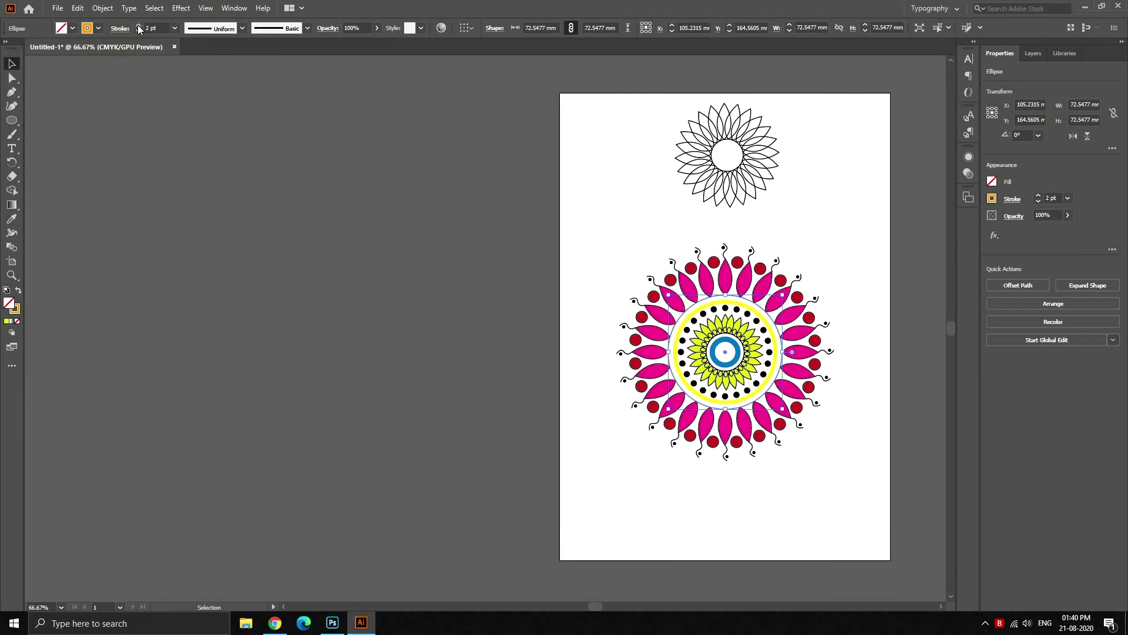
click(140, 25)
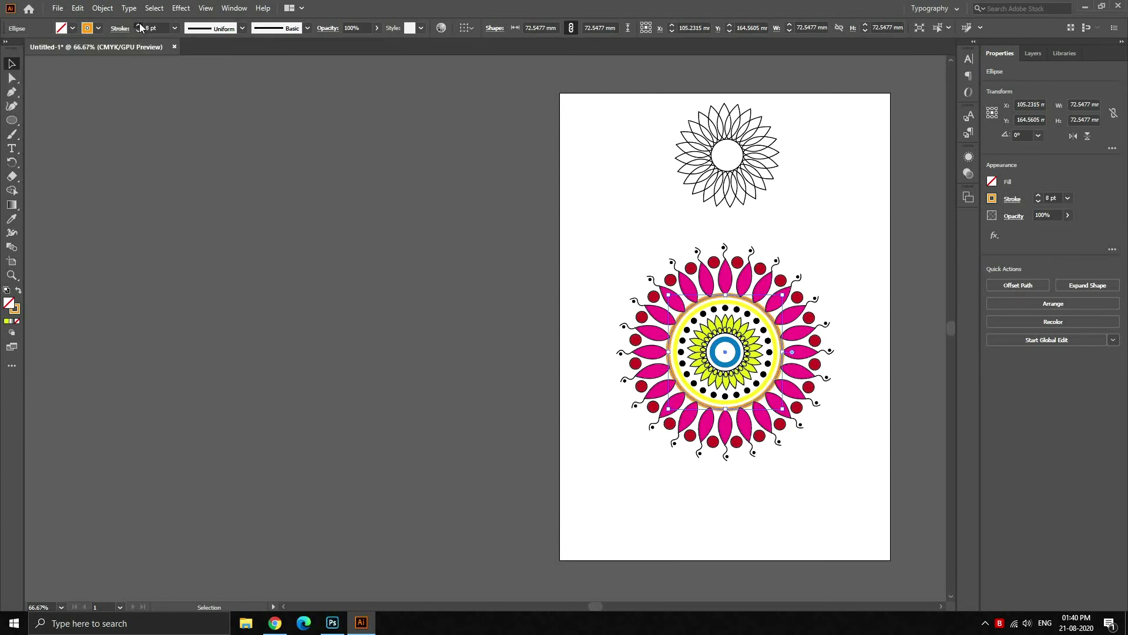
click(139, 25)
click(797, 505)
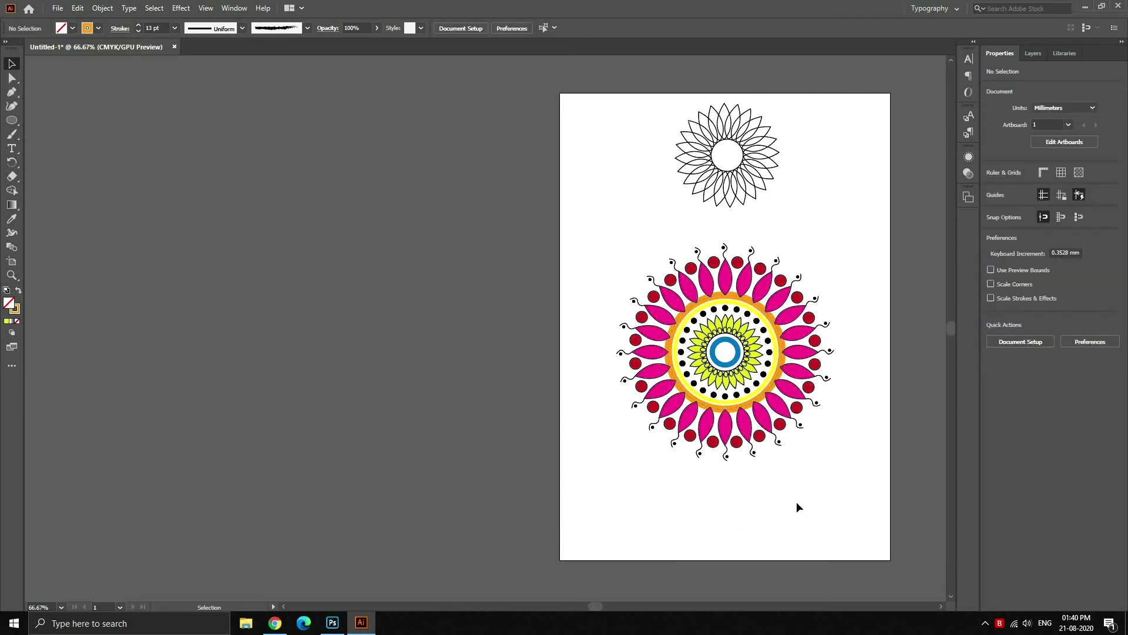
scroll(823, 396, up, 1)
scroll(824, 396, up, 1)
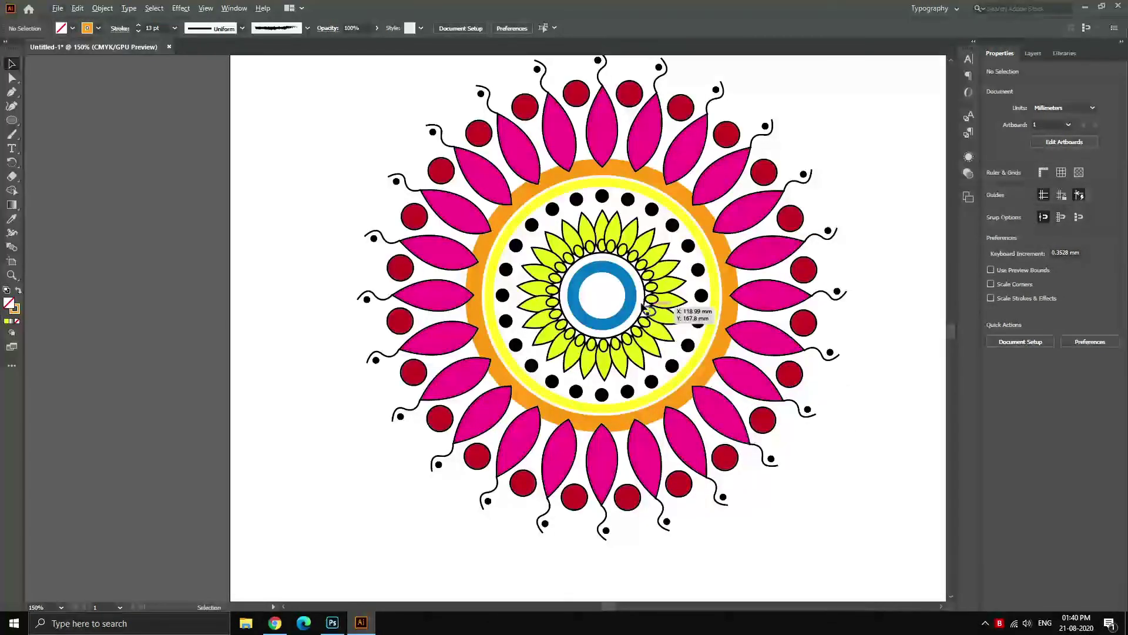
Give the inner circle a warm orange-red gradient stroke at 9 pt.
click(98, 28)
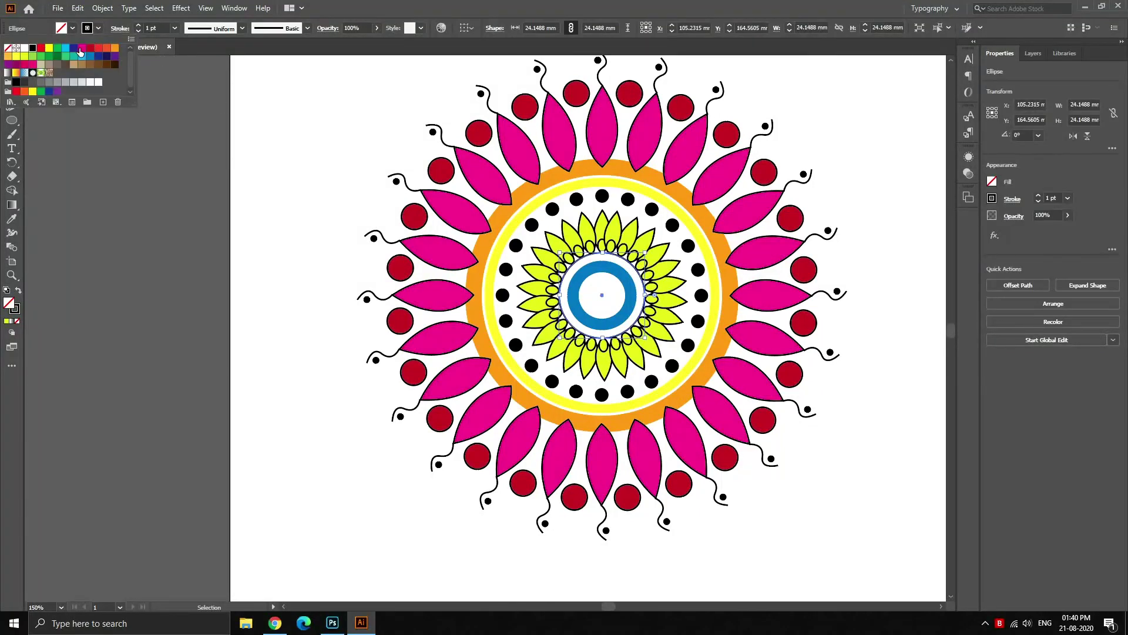
click(73, 48)
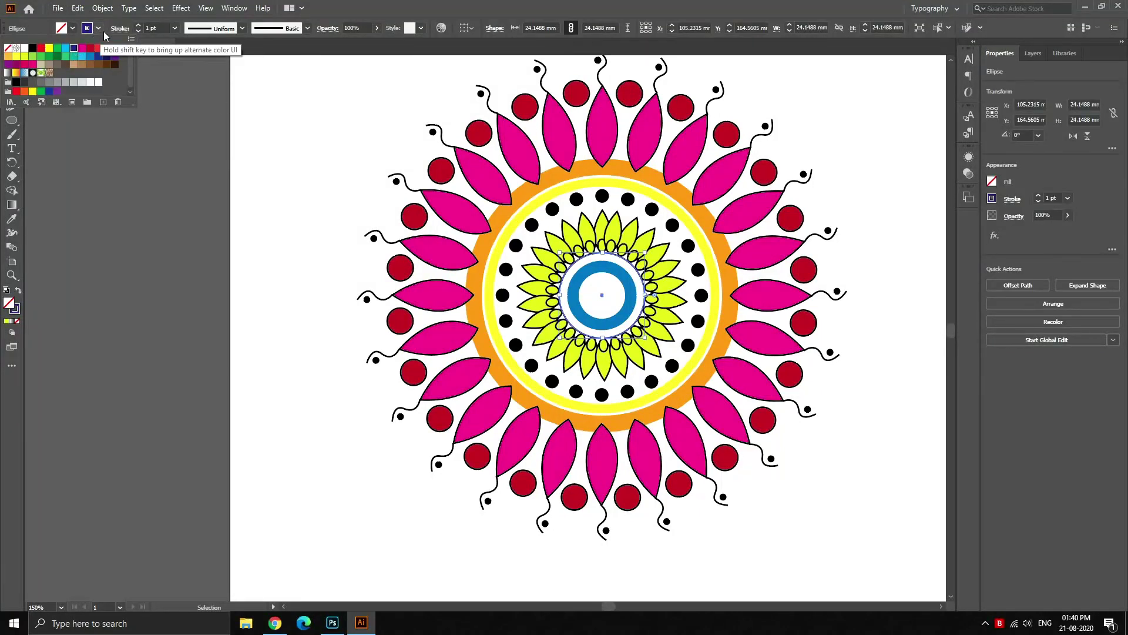
click(139, 26)
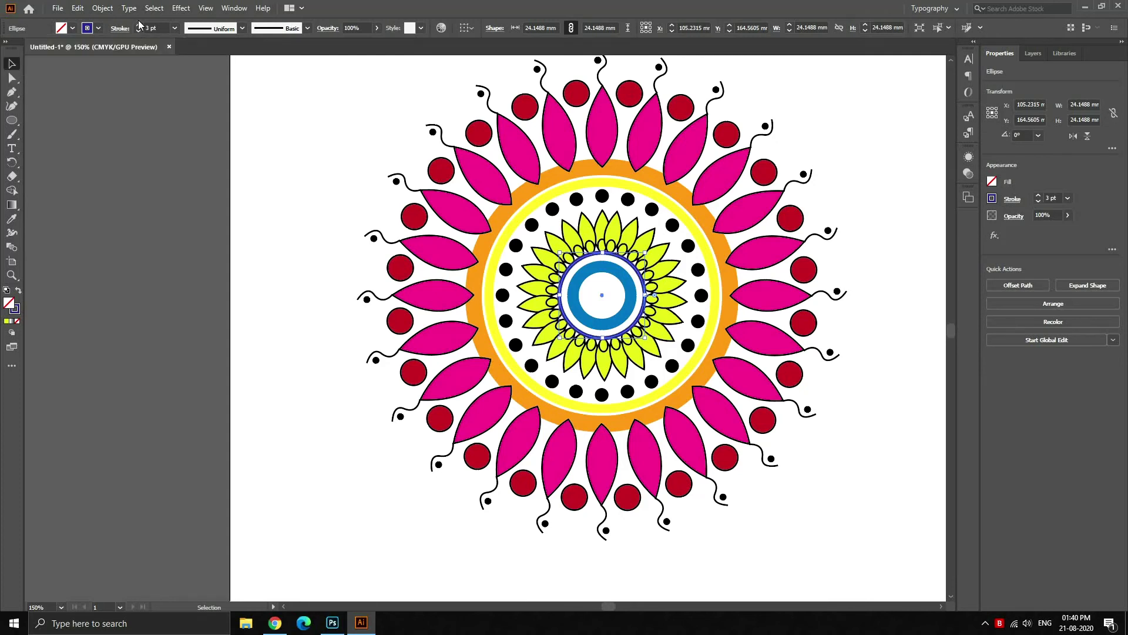
click(98, 28)
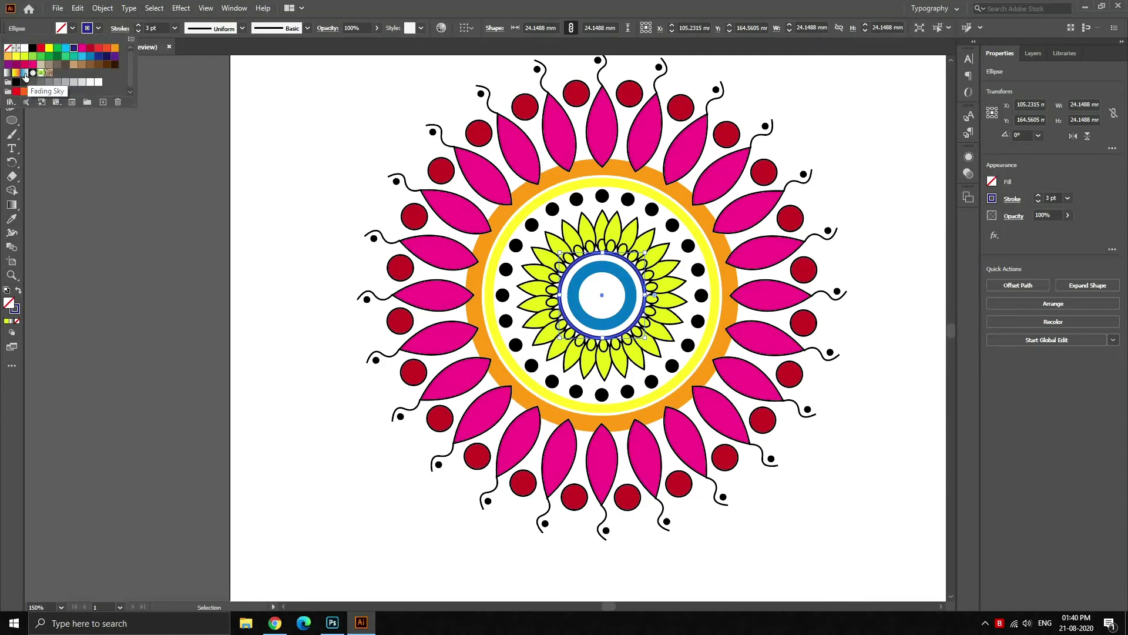
click(16, 73)
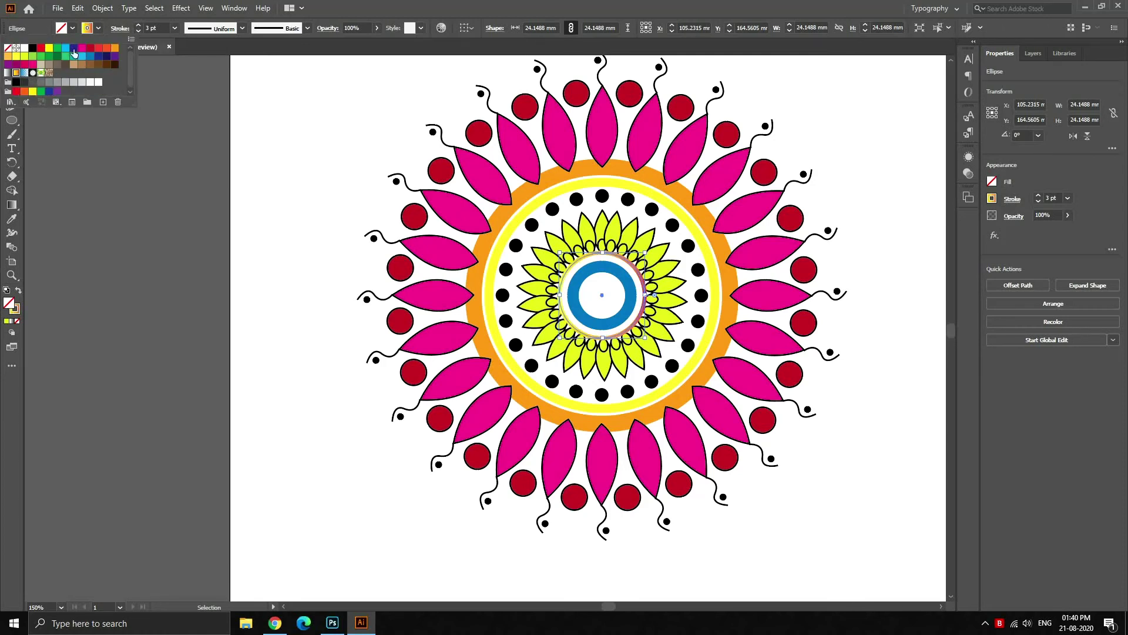
click(138, 26)
click(138, 26)
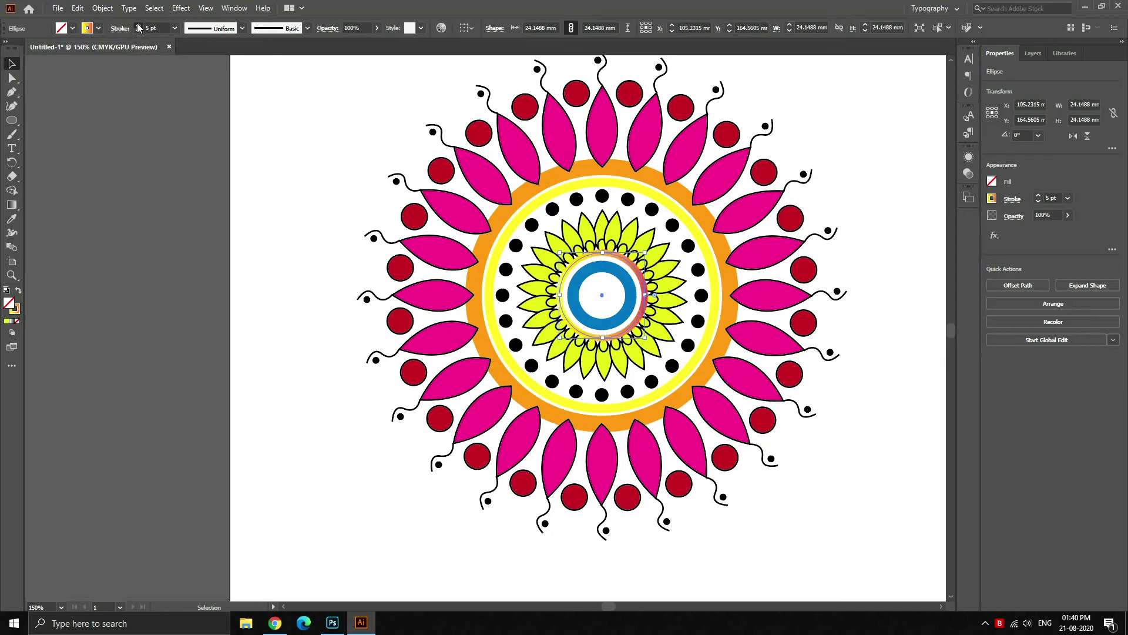
click(139, 26)
click(139, 26)
click(823, 517)
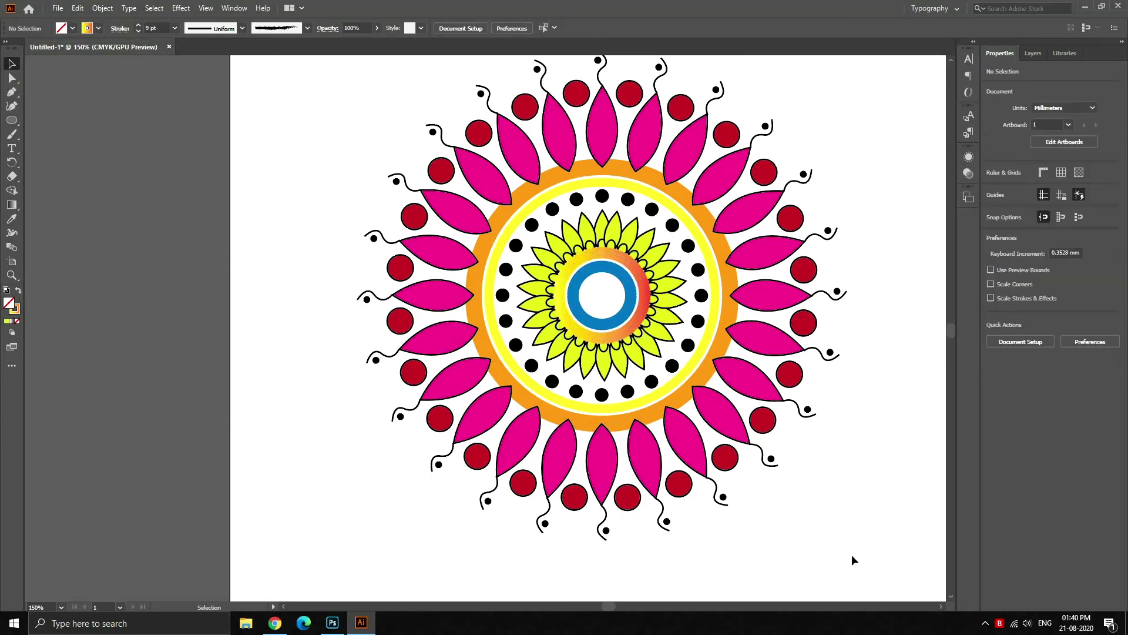
click(715, 411)
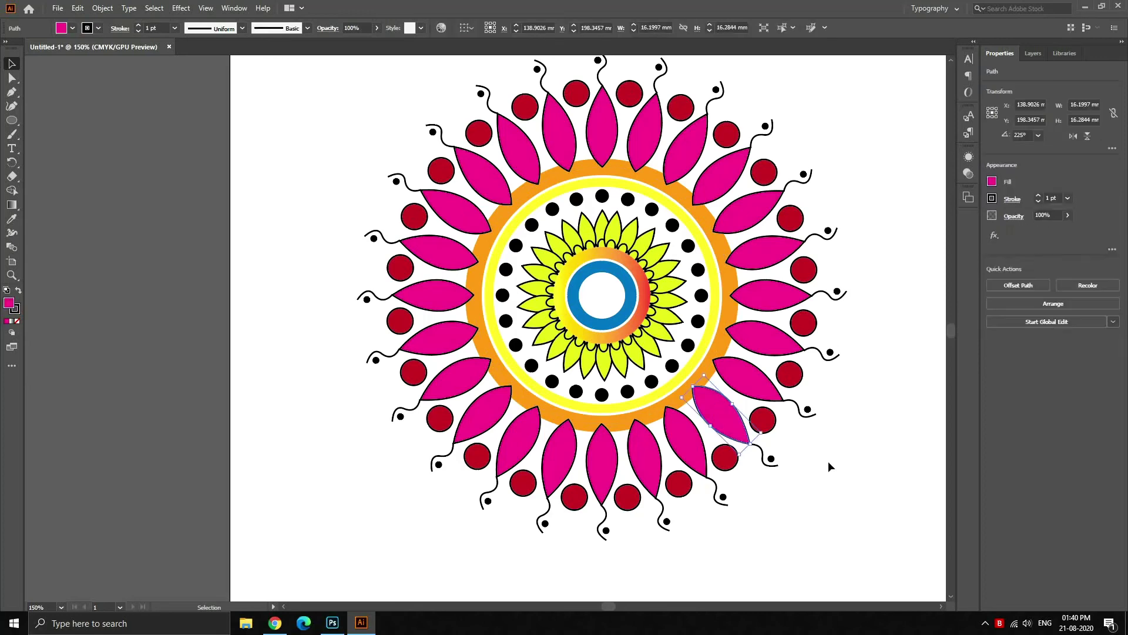
click(828, 461)
scroll(816, 503, down, 1)
scroll(813, 503, down, 1)
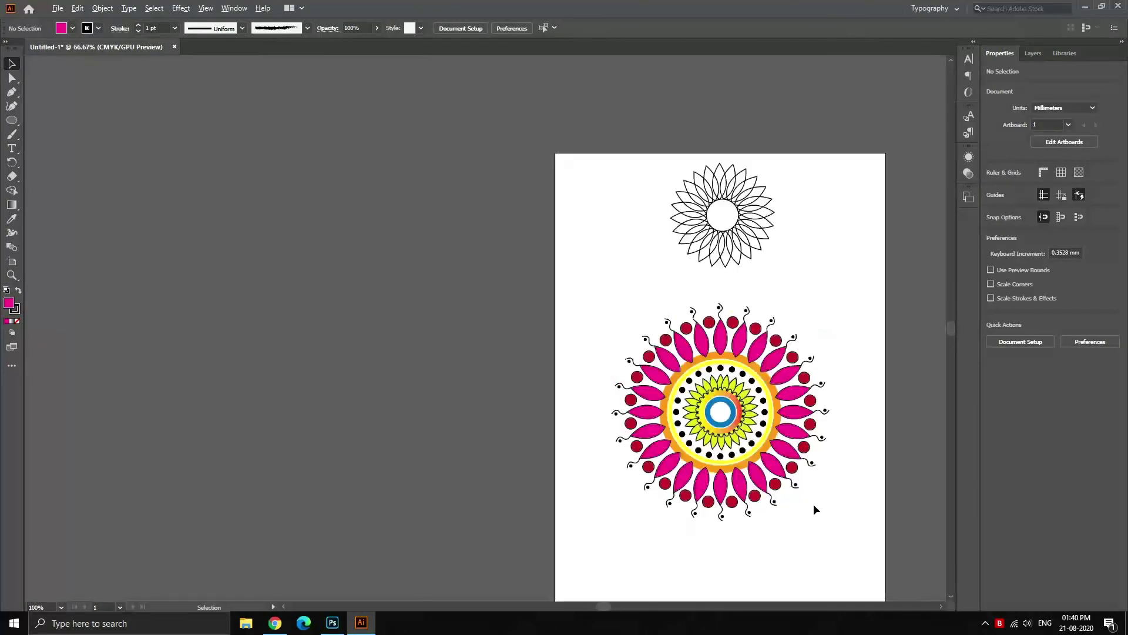
click(729, 356)
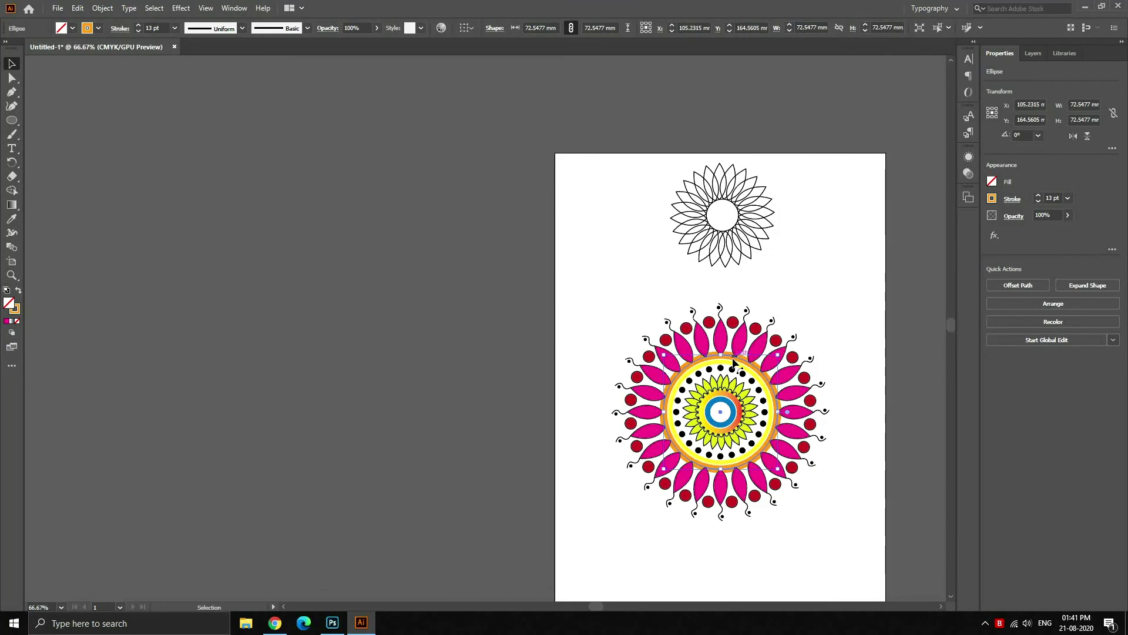
key(shift)
key(shift+Down)
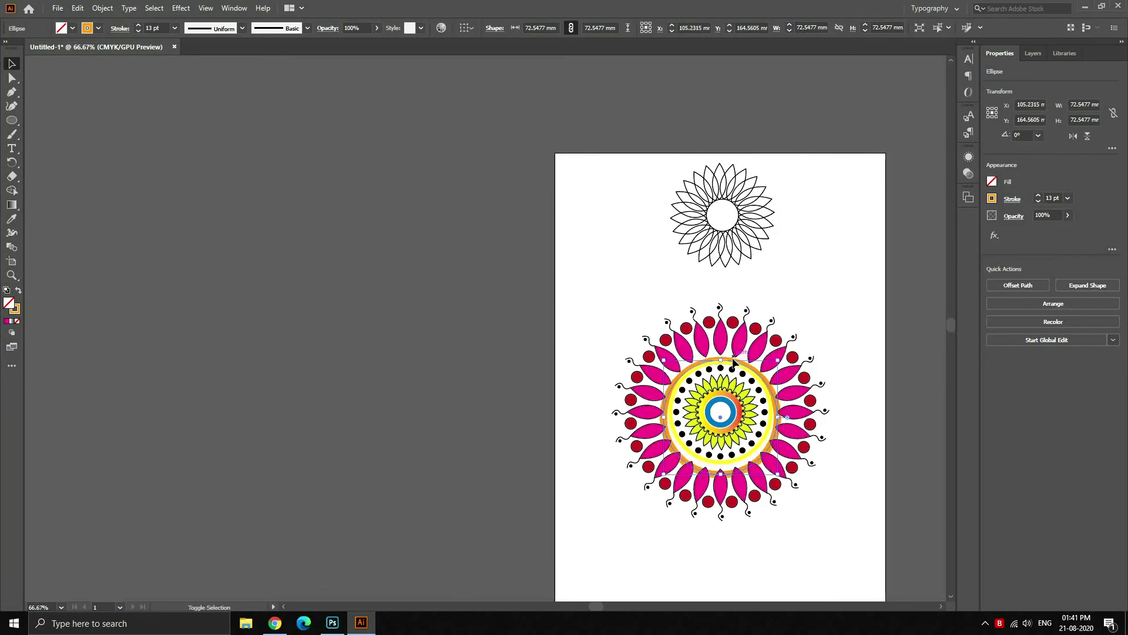
key(shift+Up)
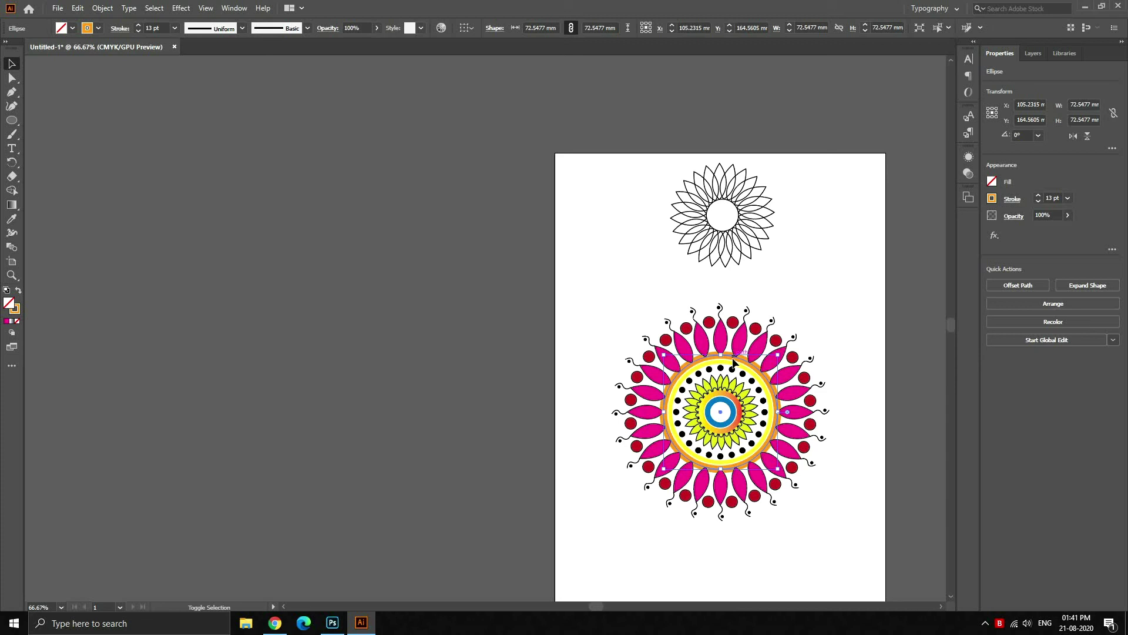
key(shift+Up)
key(shift+Down)
key(ctrl)
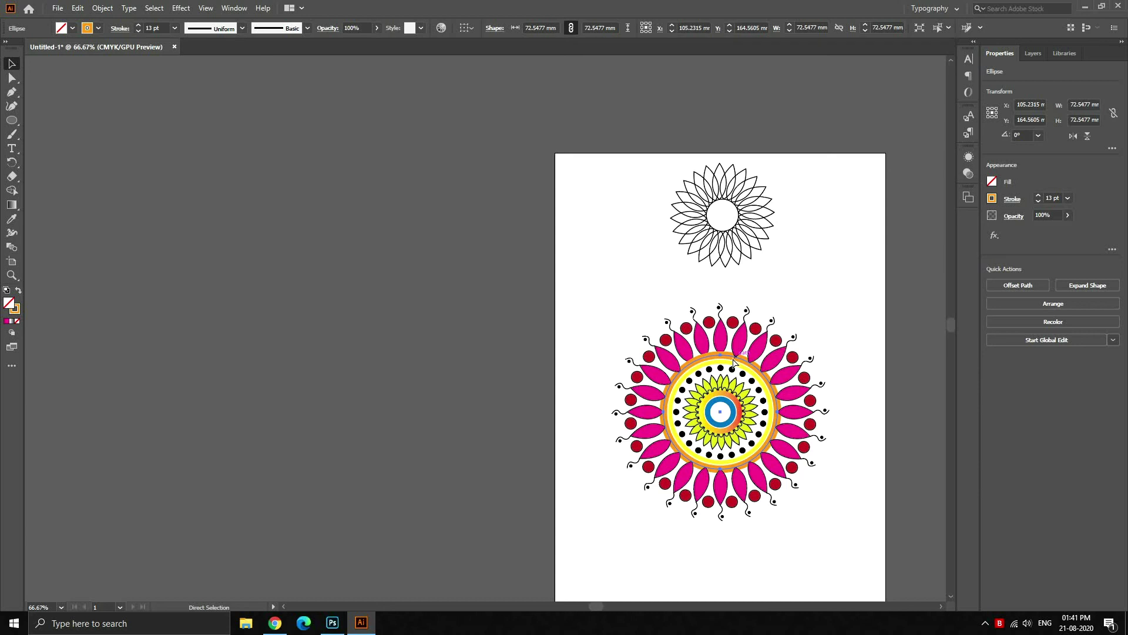
Select the thick orange ring ellipse instead of the pink petal above it.
click(853, 389)
scroll(852, 398, up, 2)
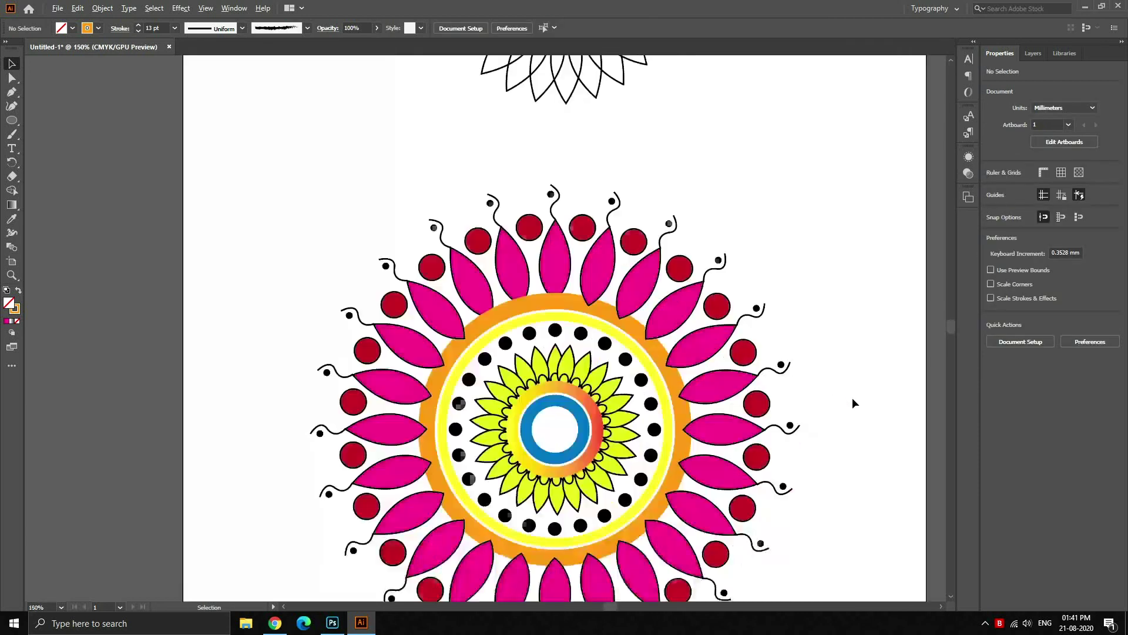
click(590, 305)
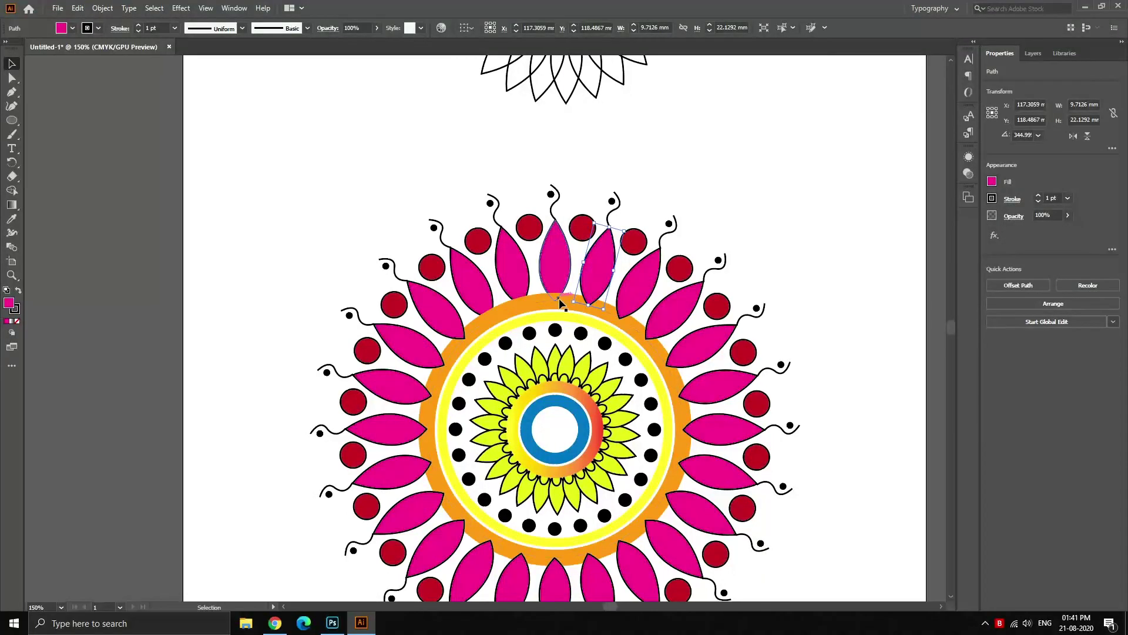
click(535, 304)
key(a)
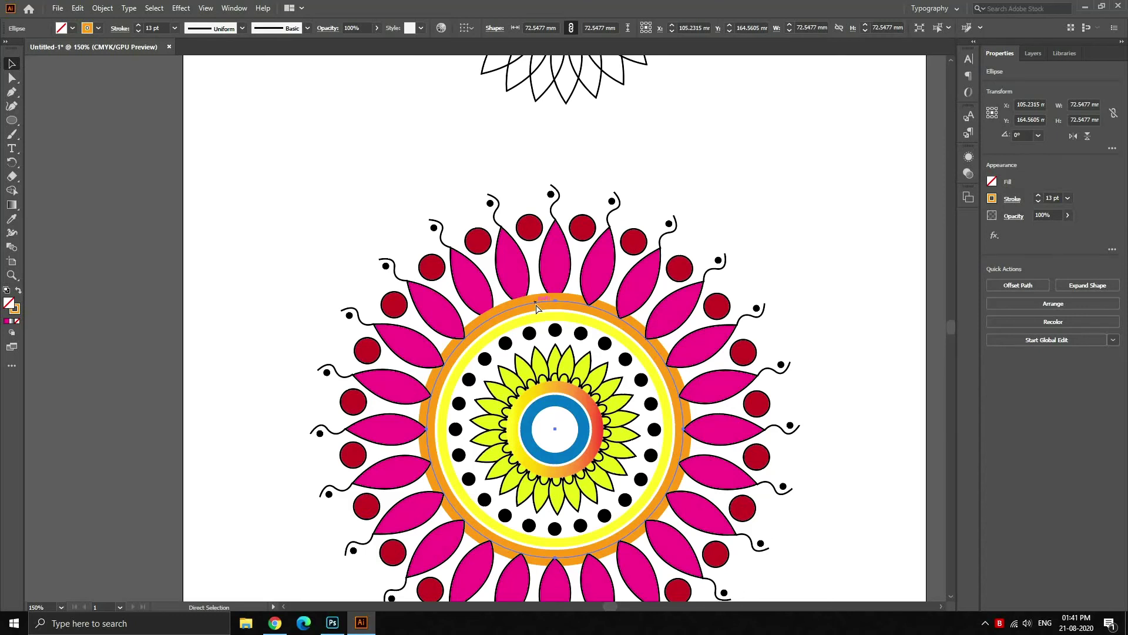
key(v)
key(a)
key(v)
Use Arrange > Bring to Front on the orange ring, then deselect it.
right_click(537, 307)
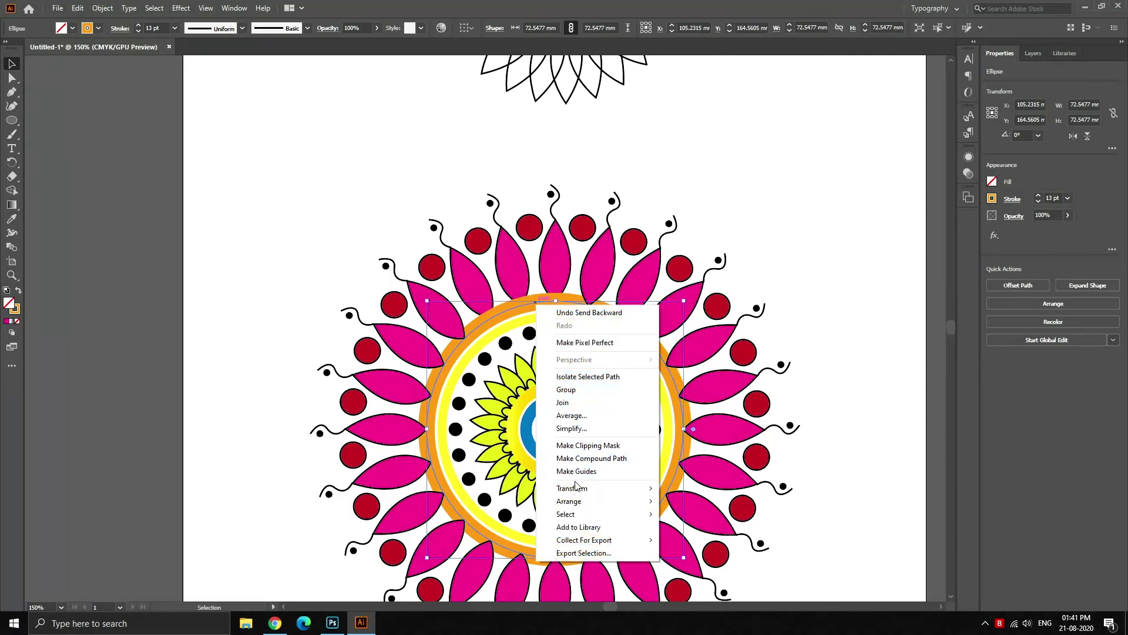
mouse_move(582, 514)
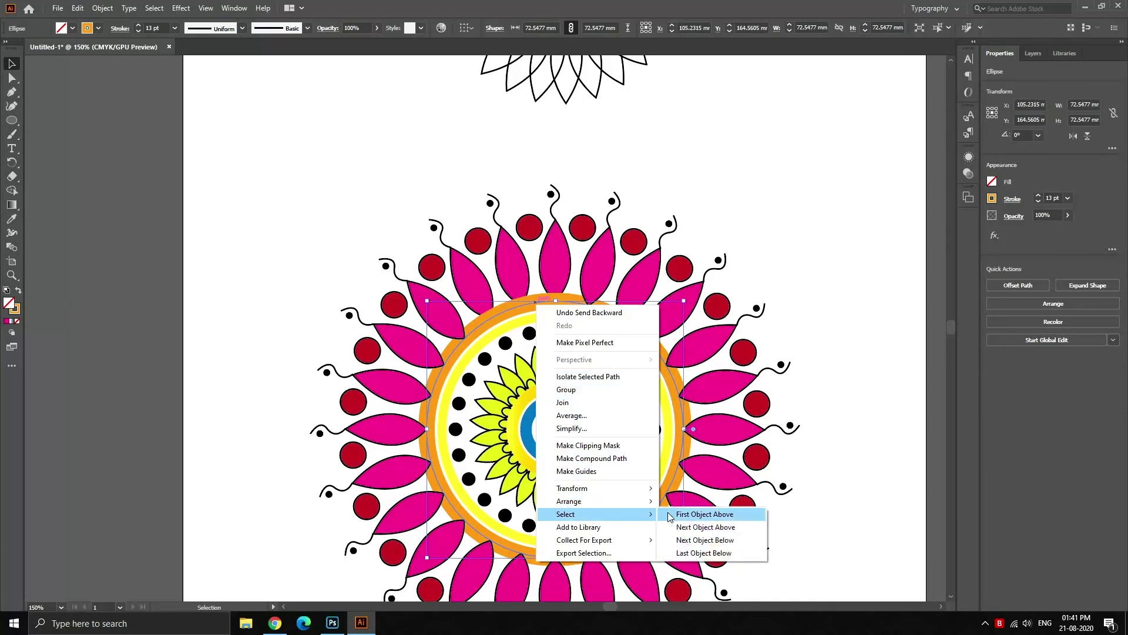
click(676, 514)
right_click(660, 364)
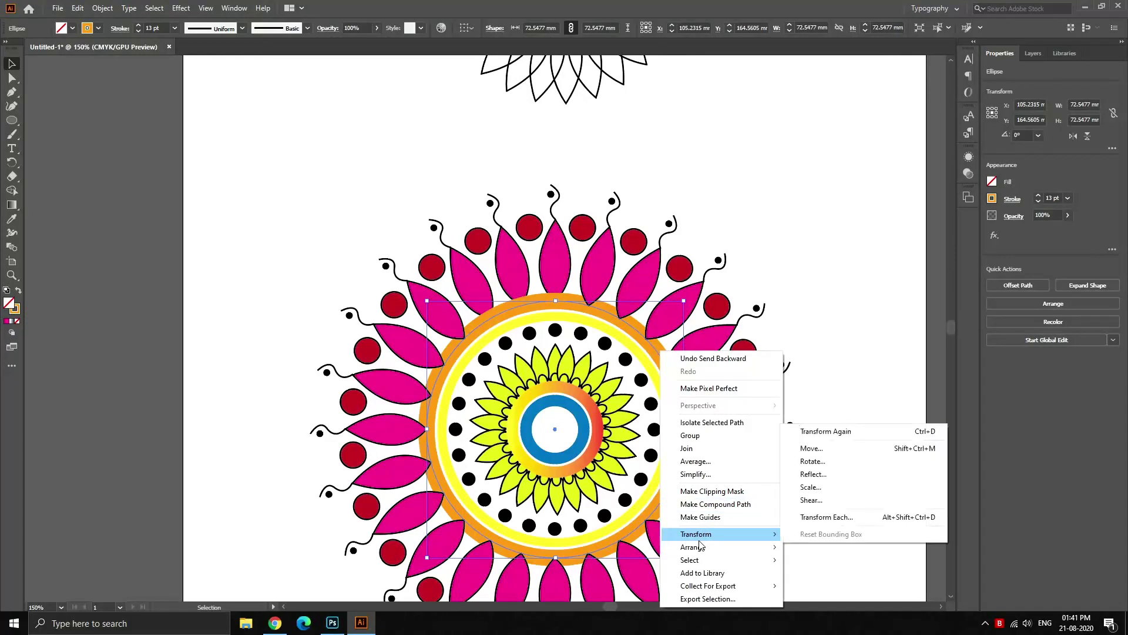
mouse_move(693, 547)
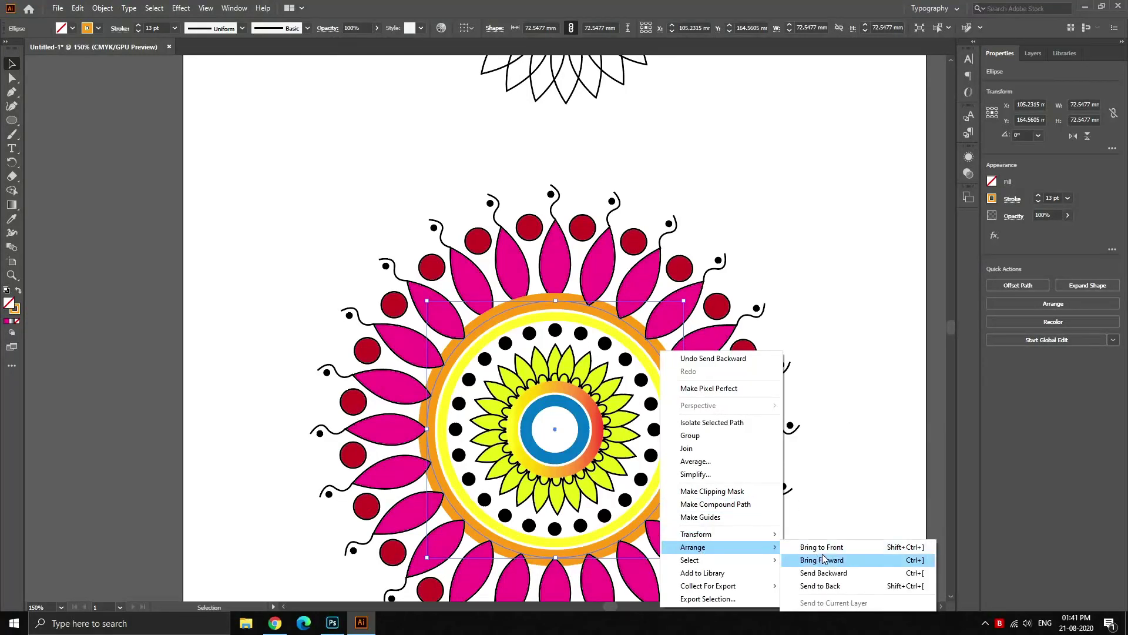
click(827, 552)
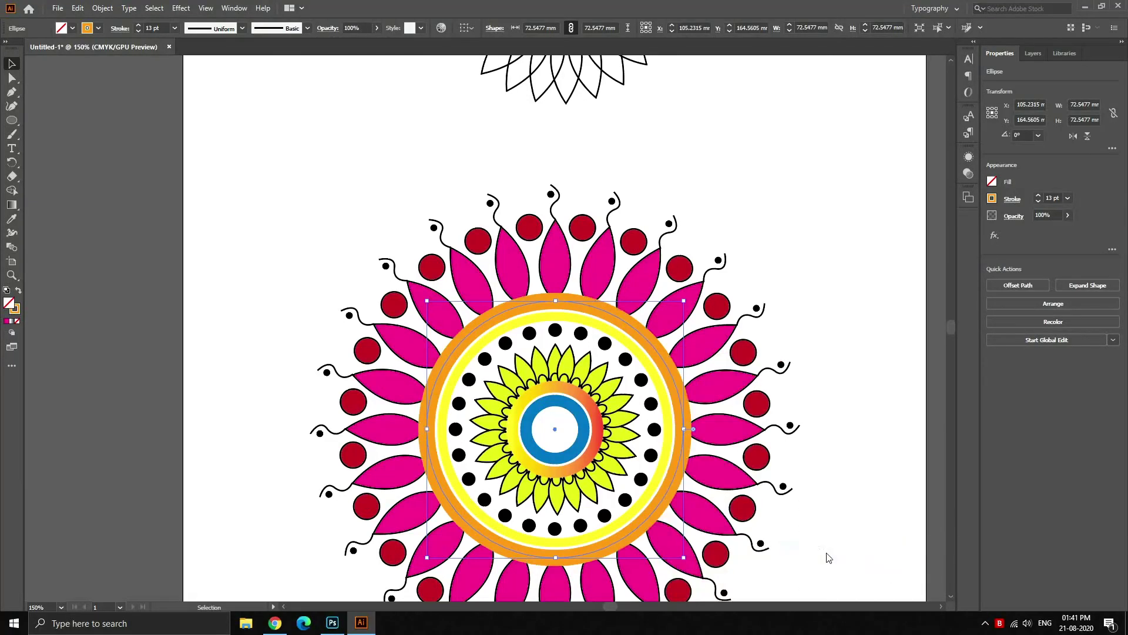
click(862, 480)
scroll(864, 509, down, 1)
scroll(864, 510, down, 2)
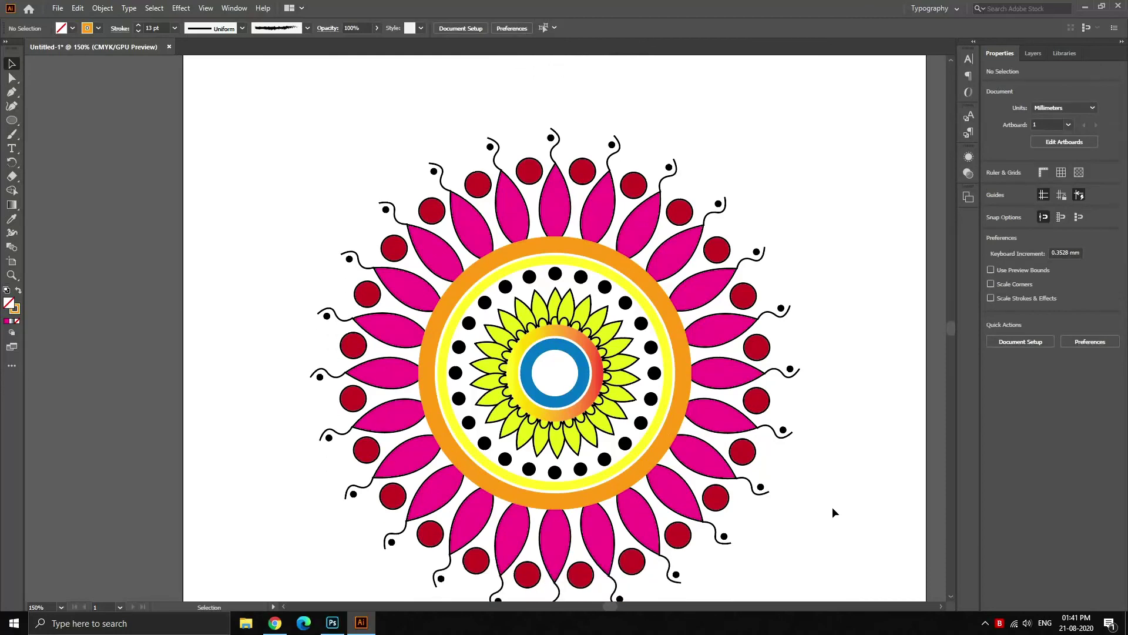
Give the outlined flower's centre circle a light green fill from the Fill swatches.
scroll(832, 507, down, 1)
scroll(820, 512, down, 1)
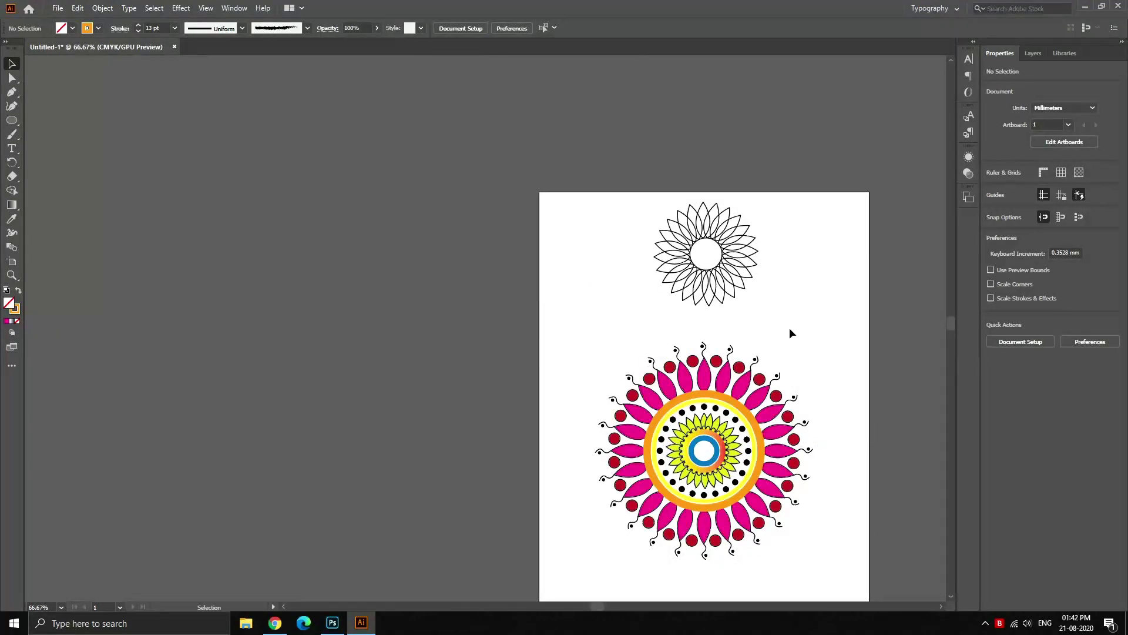
scroll(791, 334, up, 1)
scroll(762, 302, up, 1)
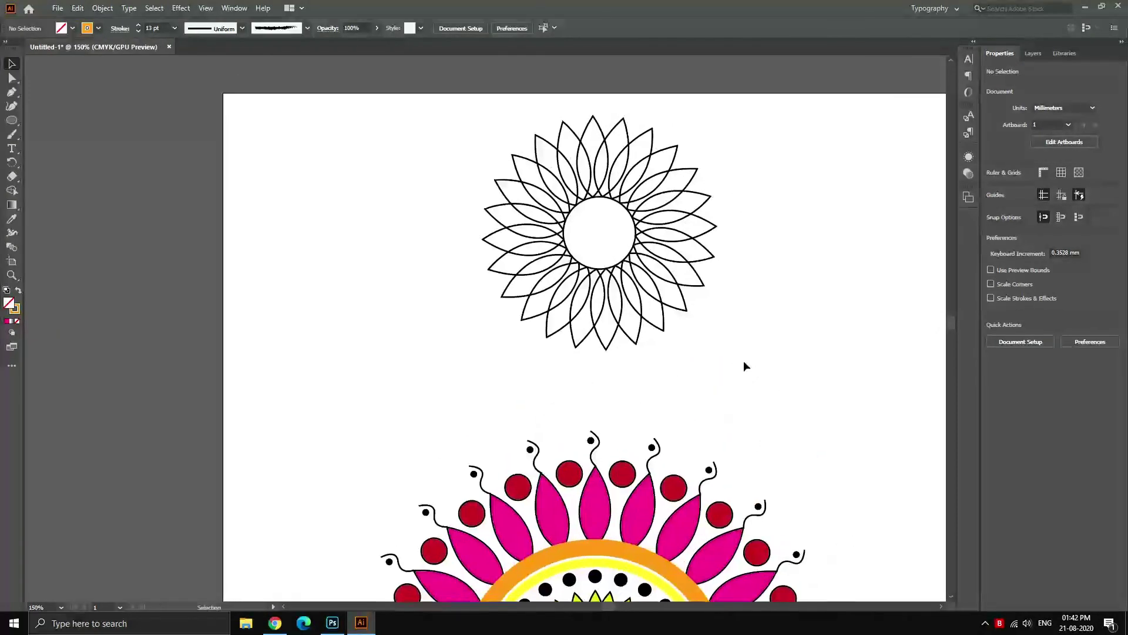
click(631, 258)
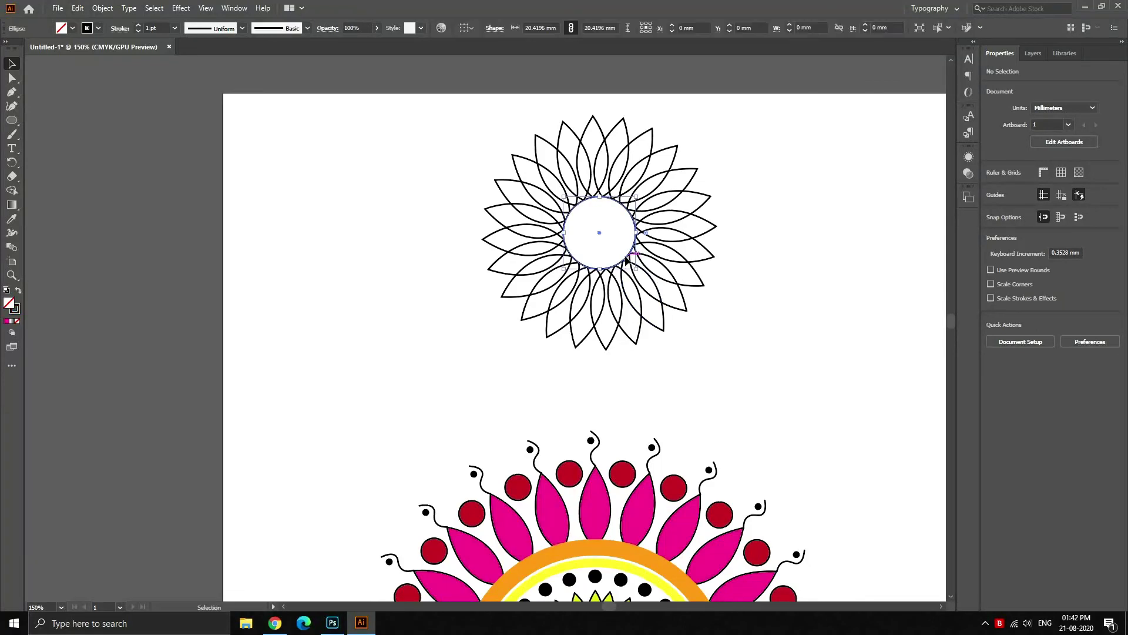
click(99, 29)
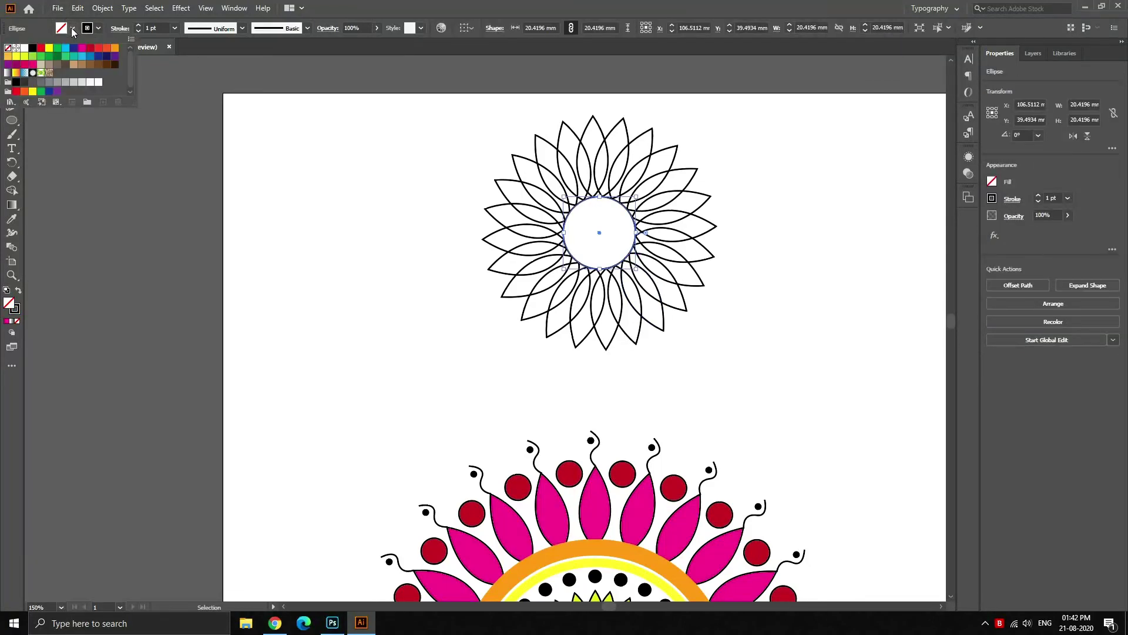
click(57, 57)
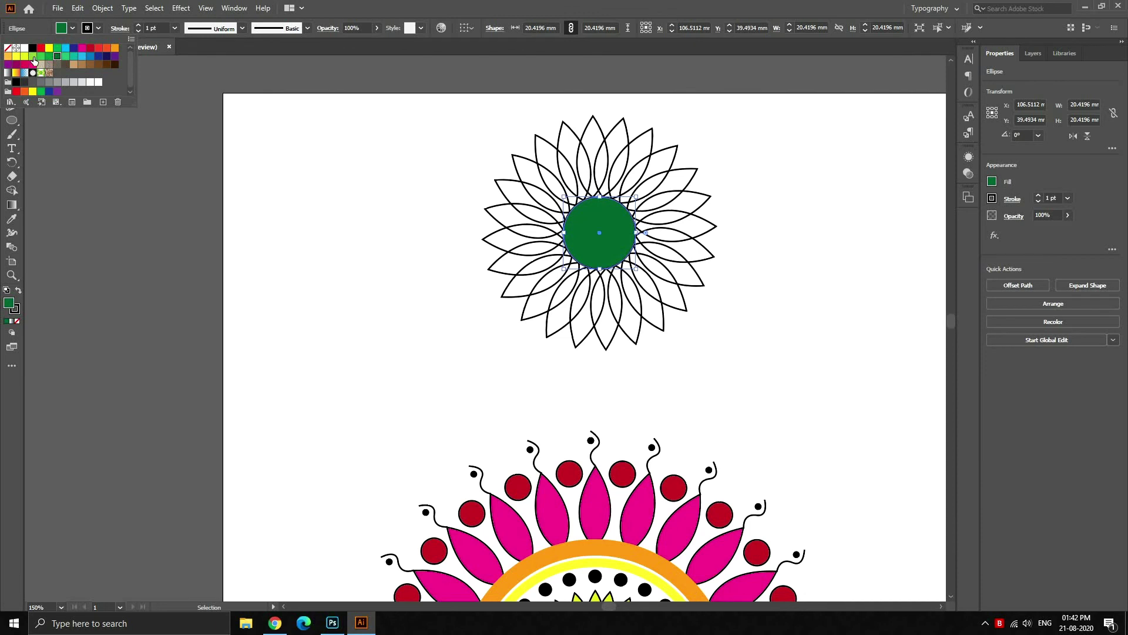
click(33, 58)
click(450, 363)
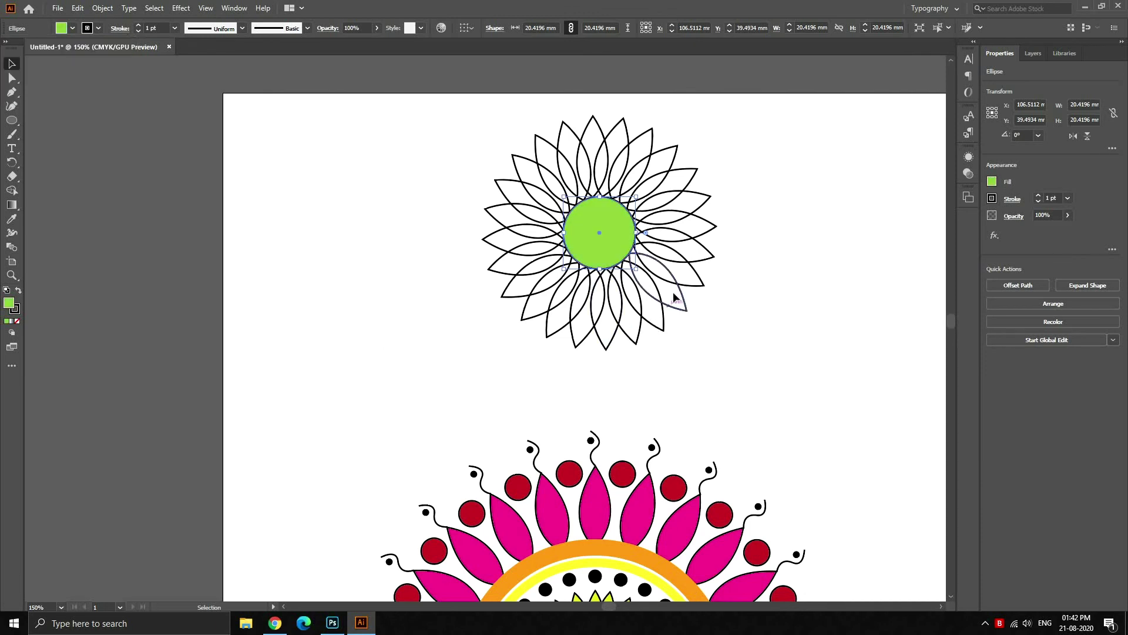
Select all the flower's petals and fill them with the Orange, Yellow gradient swatch.
drag(660, 116, 676, 336)
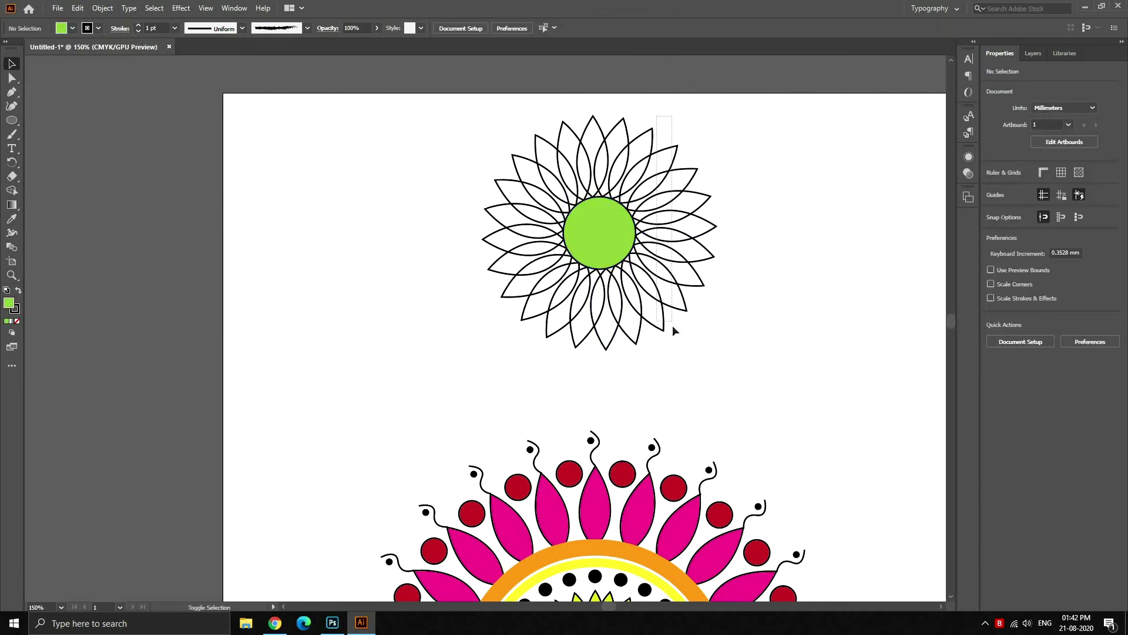
drag(472, 171, 621, 152)
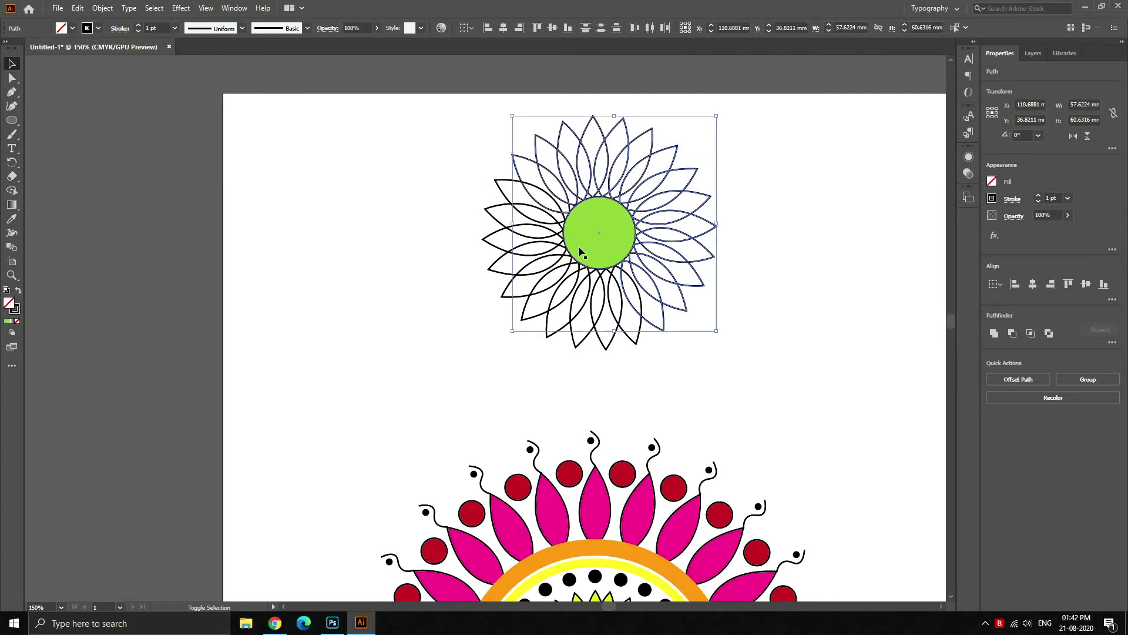
drag(506, 163, 512, 329)
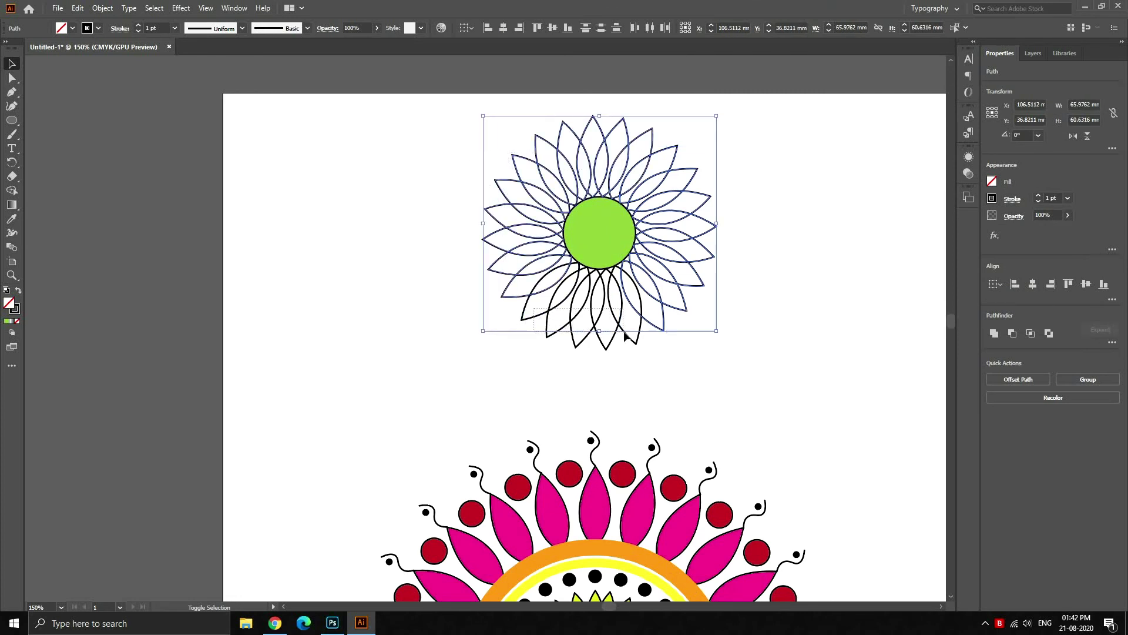
drag(532, 309, 634, 333)
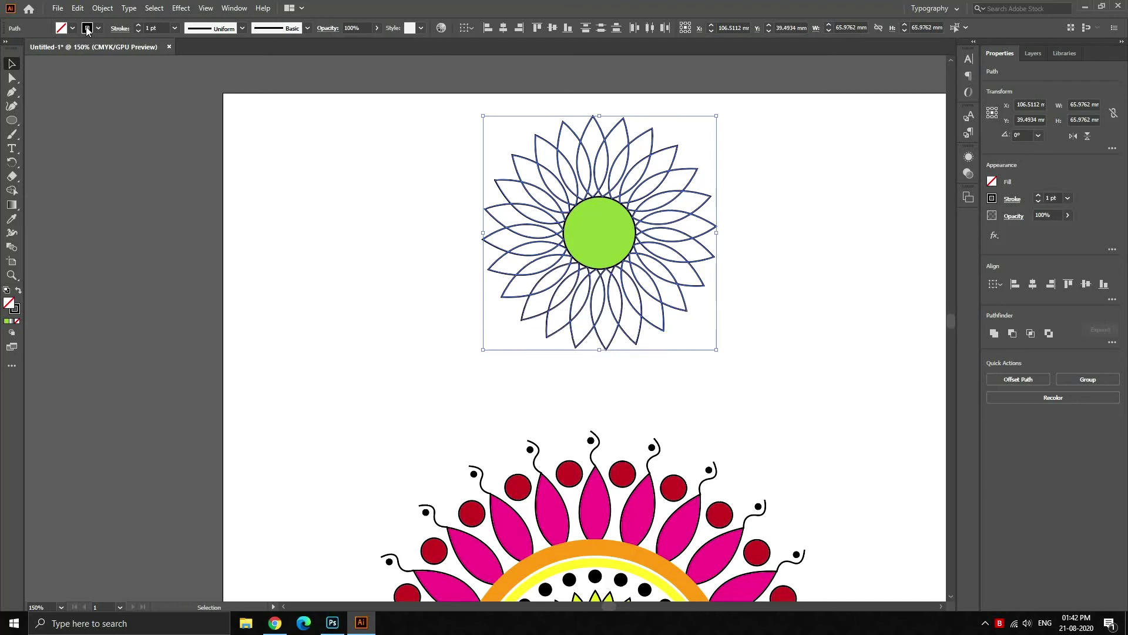
click(72, 29)
click(17, 73)
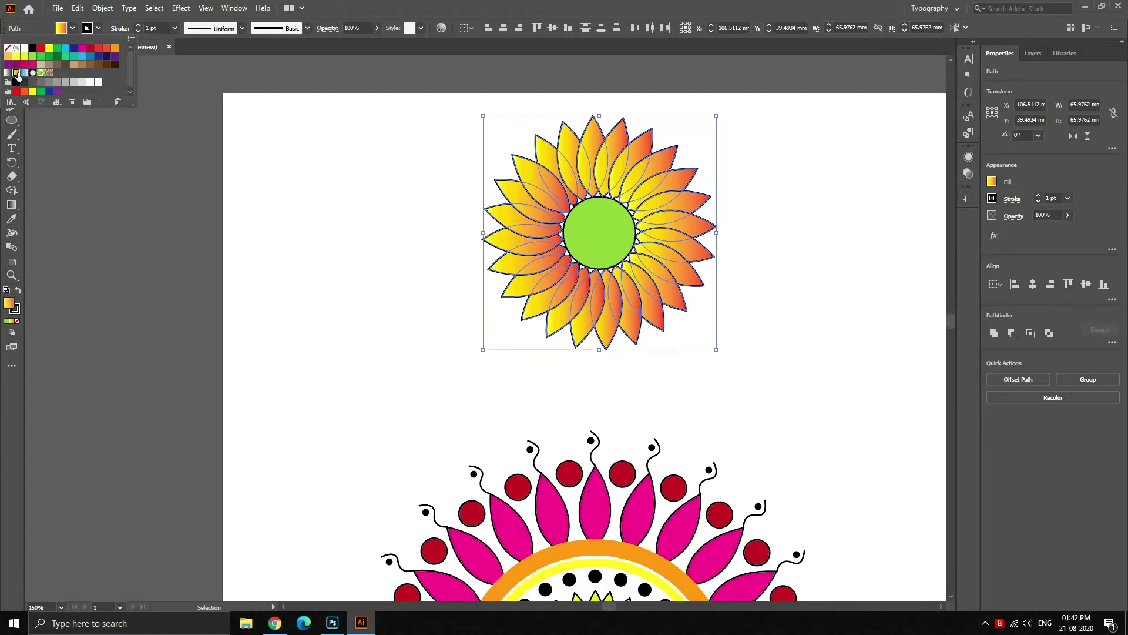
After trying black and white fills, reapply the Orange, Yellow gradient to the petals and deselect.
double_click(17, 73)
click(646, 328)
click(993, 183)
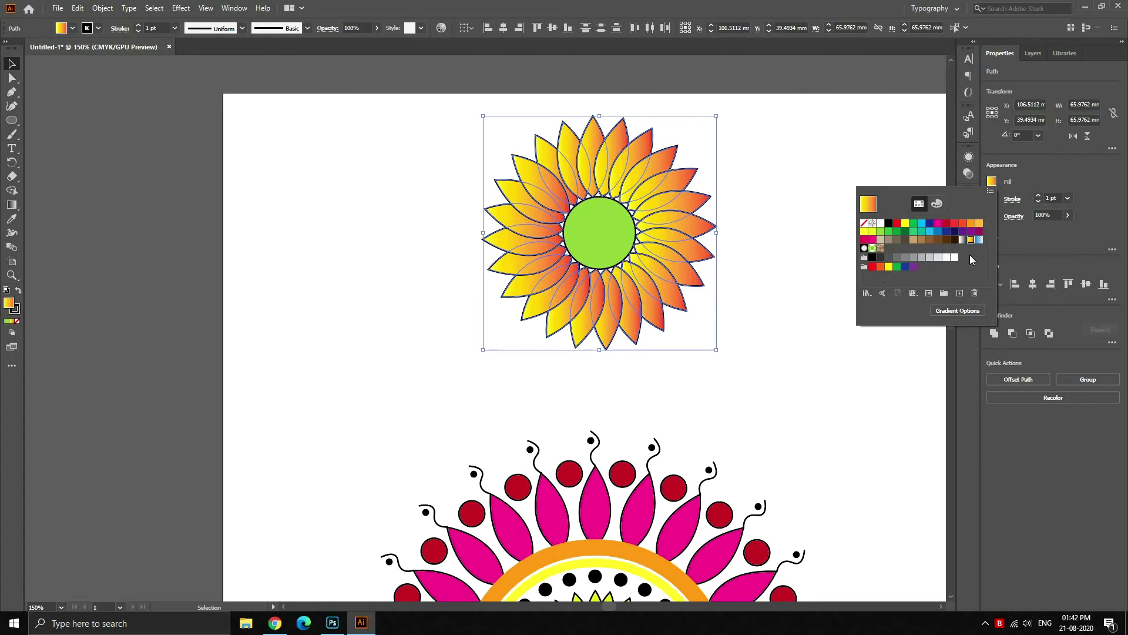
click(937, 203)
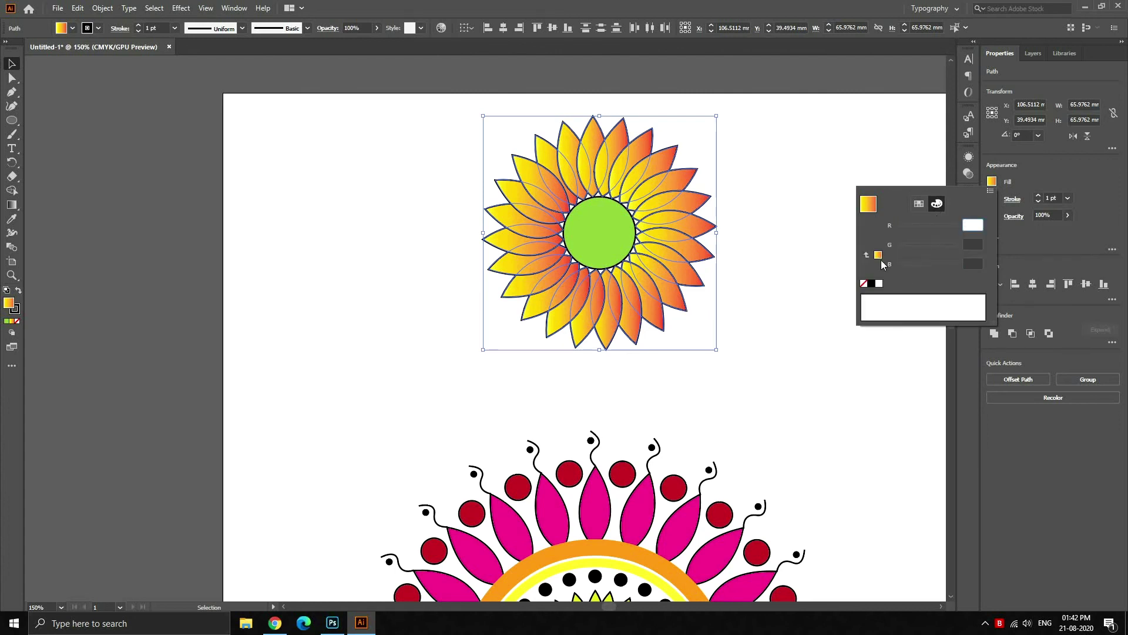
click(872, 283)
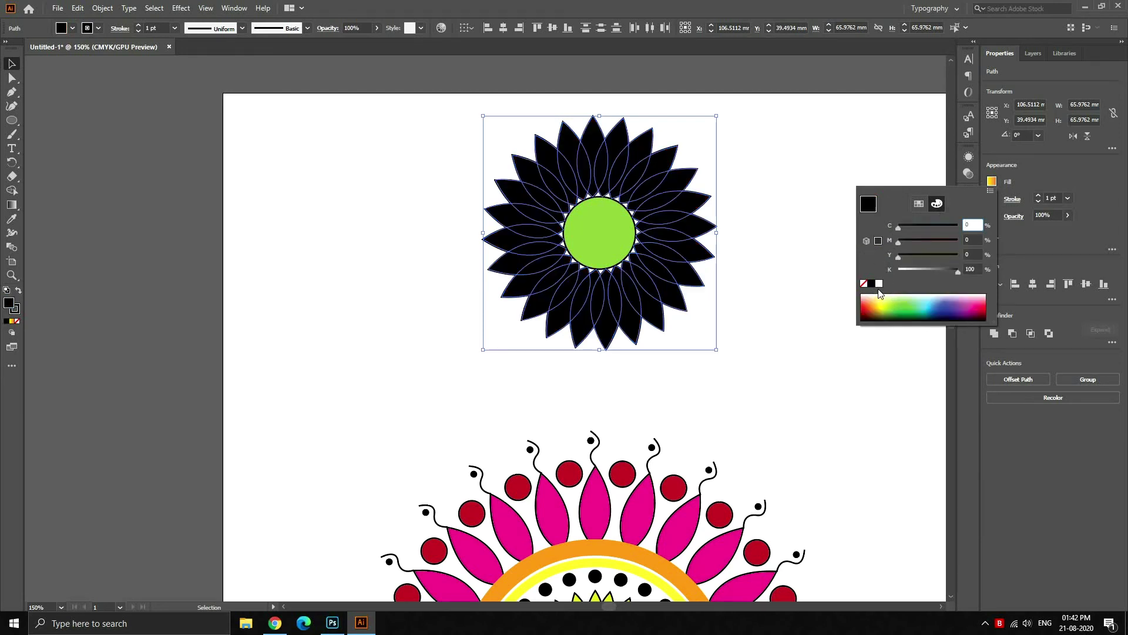
click(879, 284)
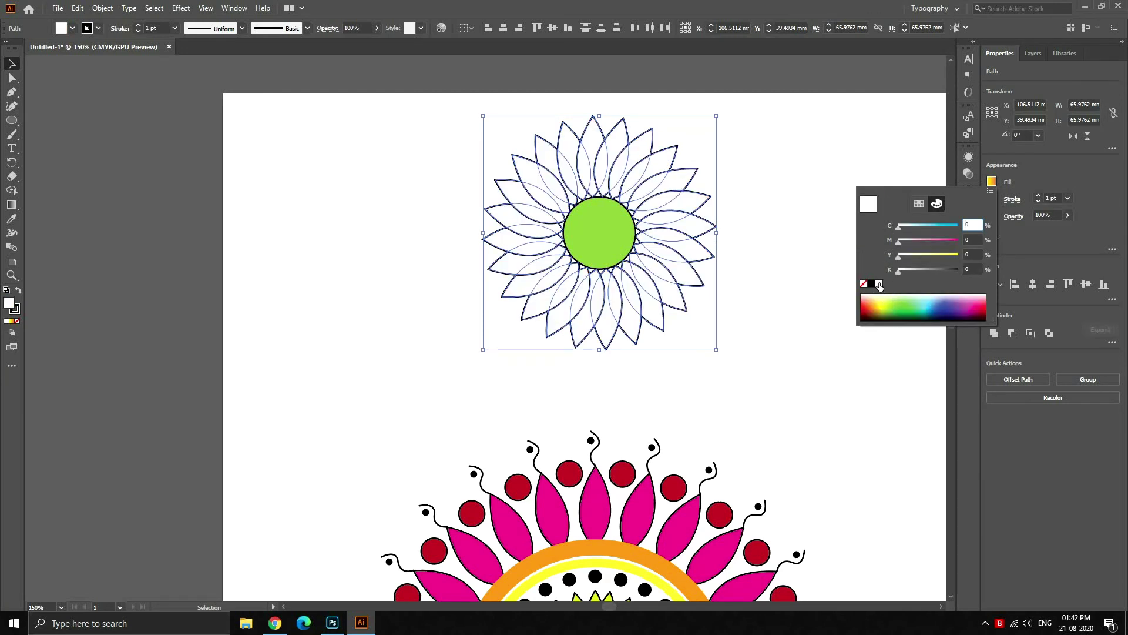
click(920, 204)
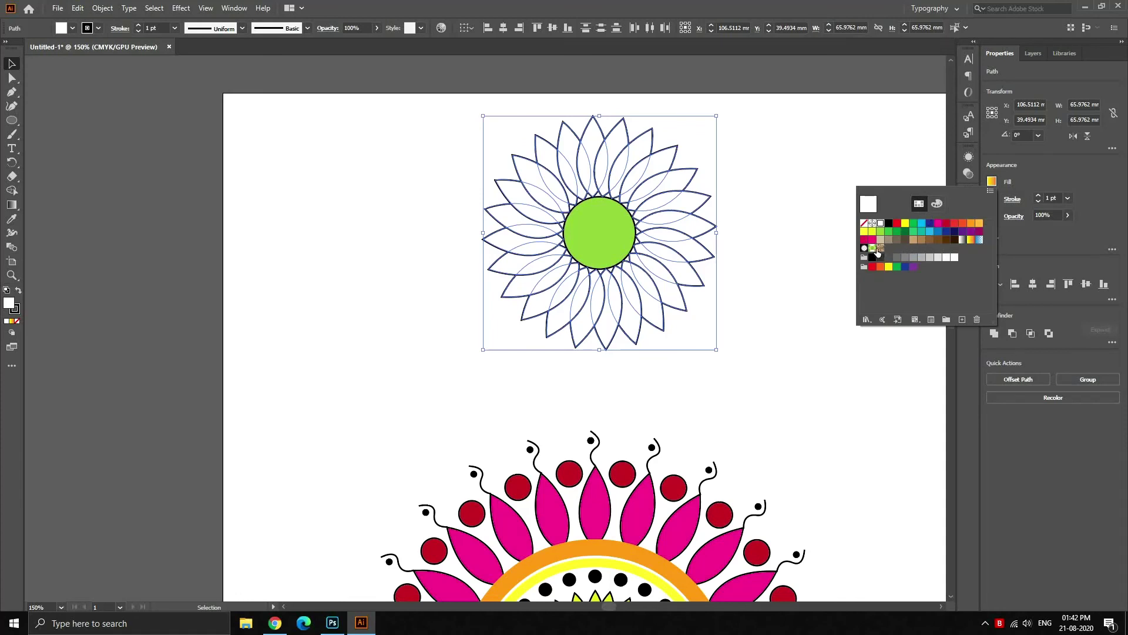
click(970, 239)
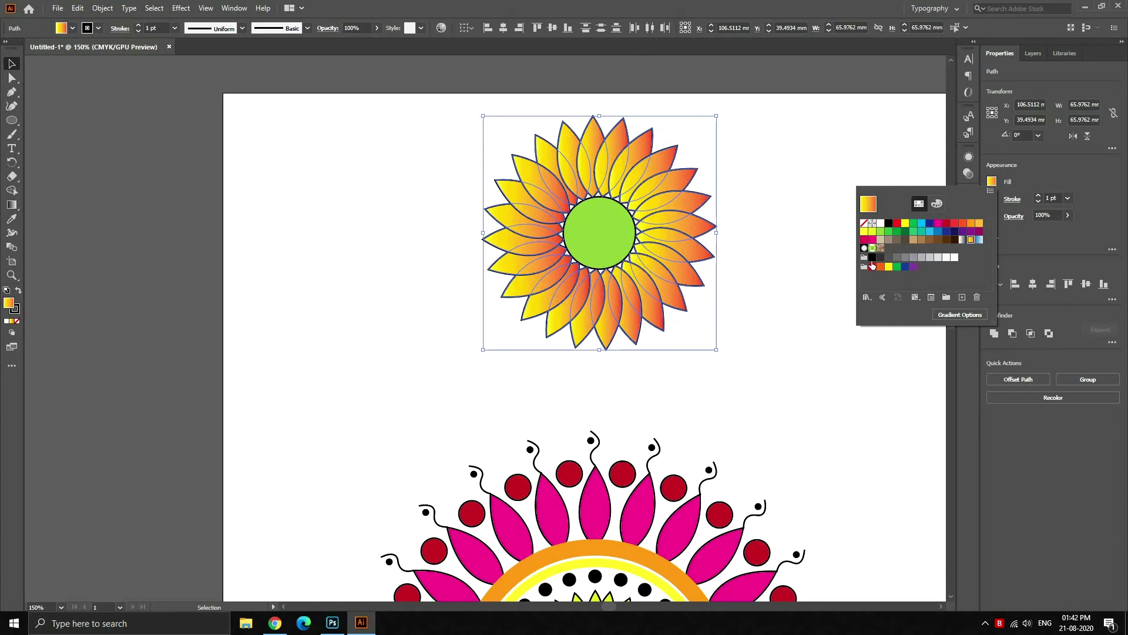
click(72, 29)
click(890, 350)
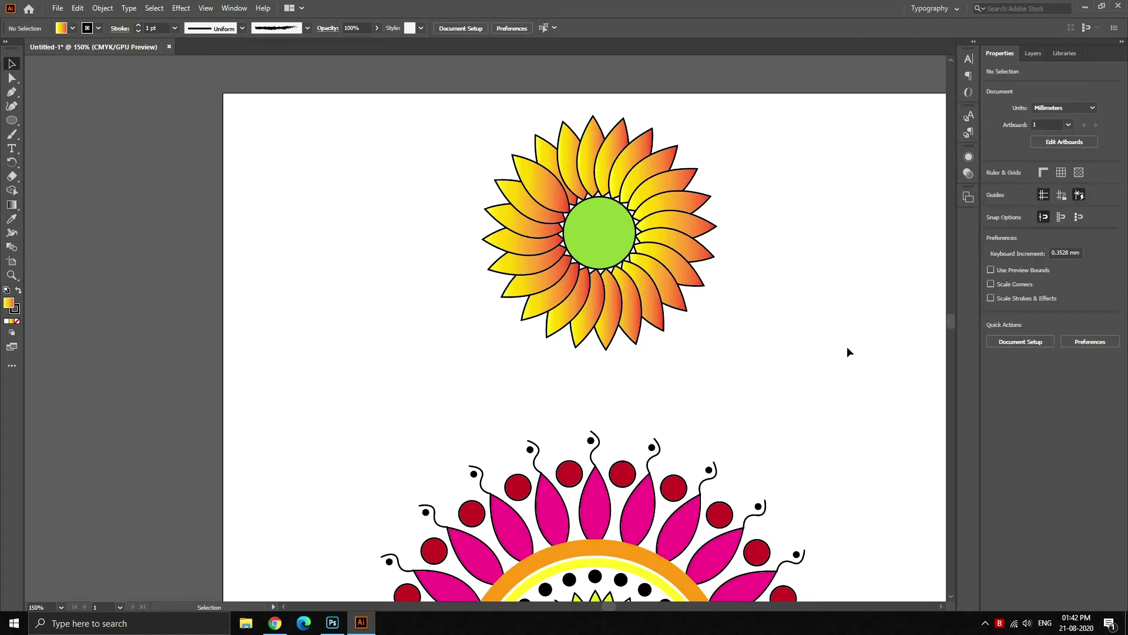
Set the stroke of the whole gradient flower to None.
drag(432, 140, 742, 342)
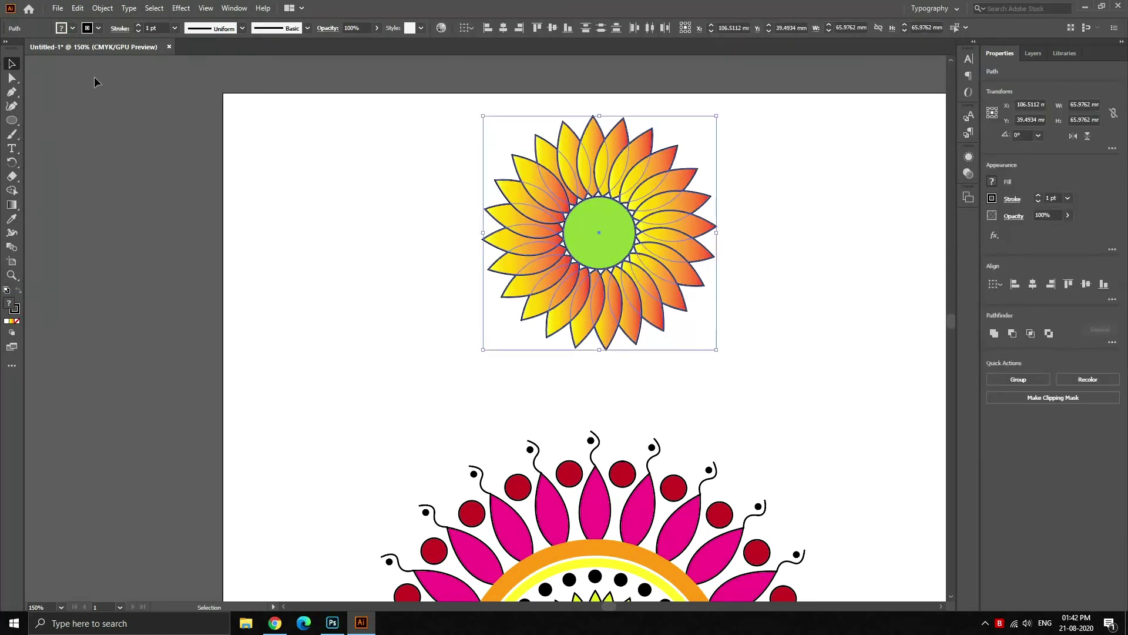
click(98, 29)
click(8, 49)
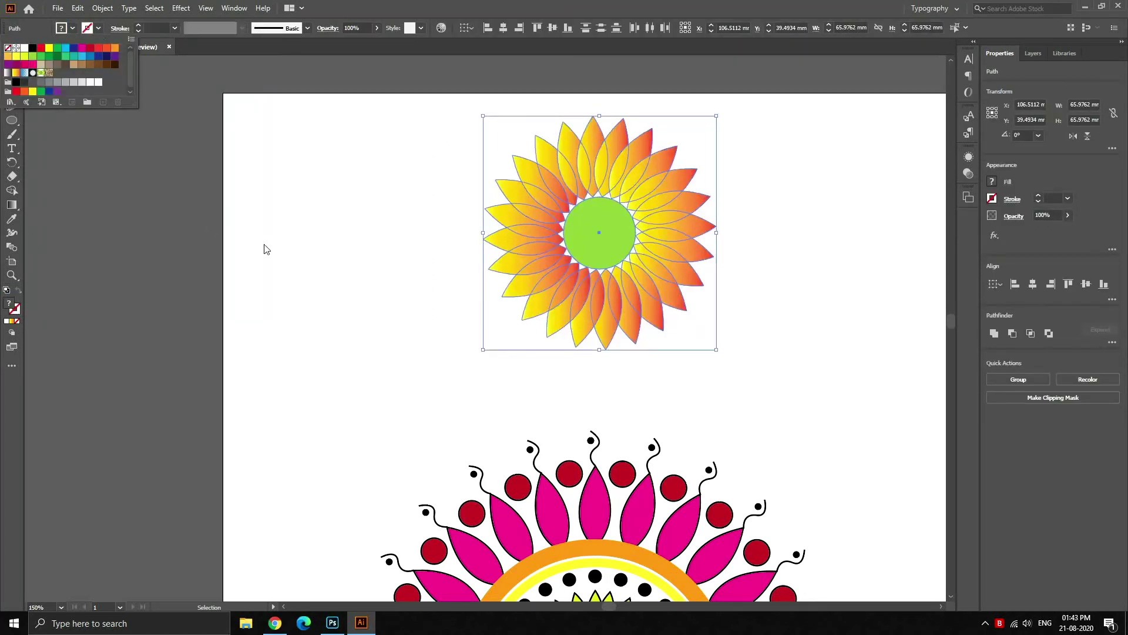
click(825, 287)
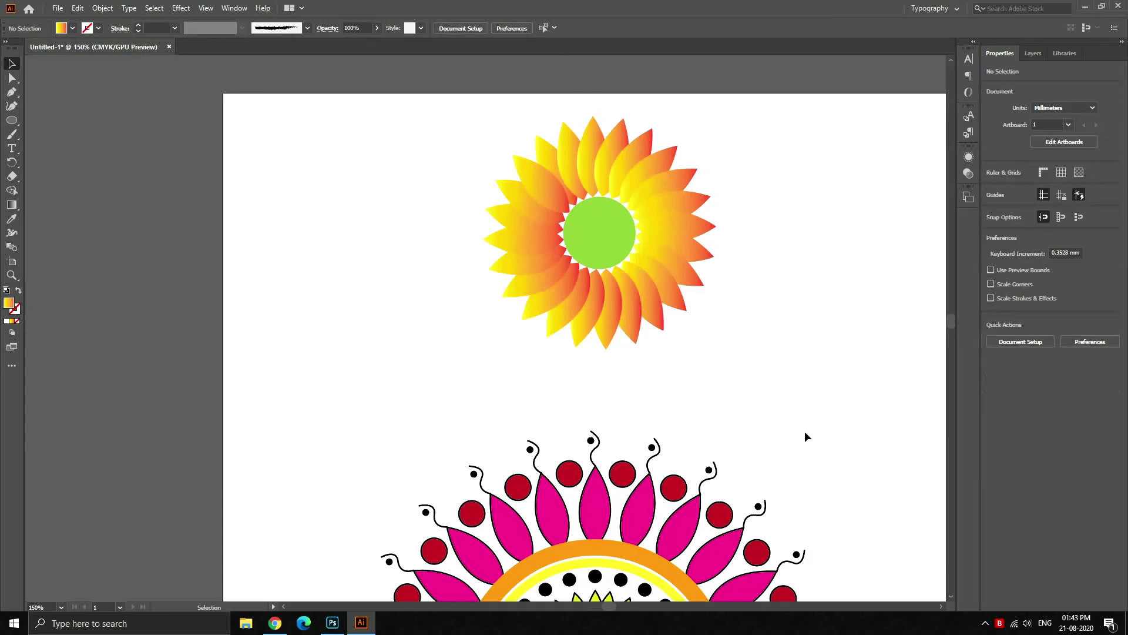
Zoom out to view the whole page with the mandala and flower.
scroll(786, 380, down, 1)
scroll(797, 372, down, 1)
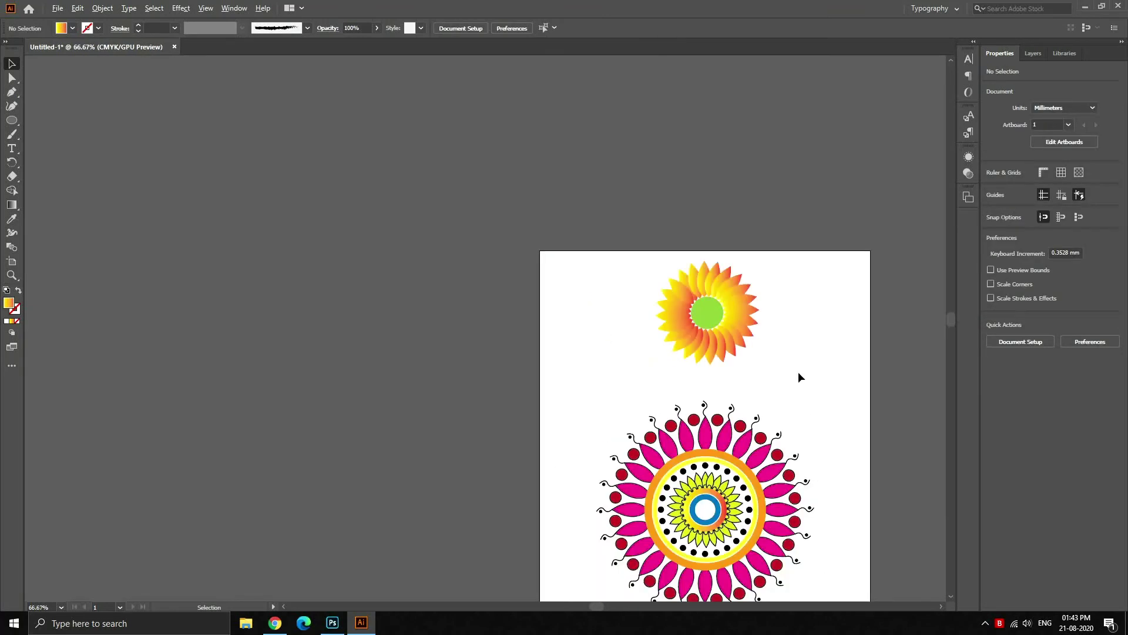
drag(837, 406, 729, 306)
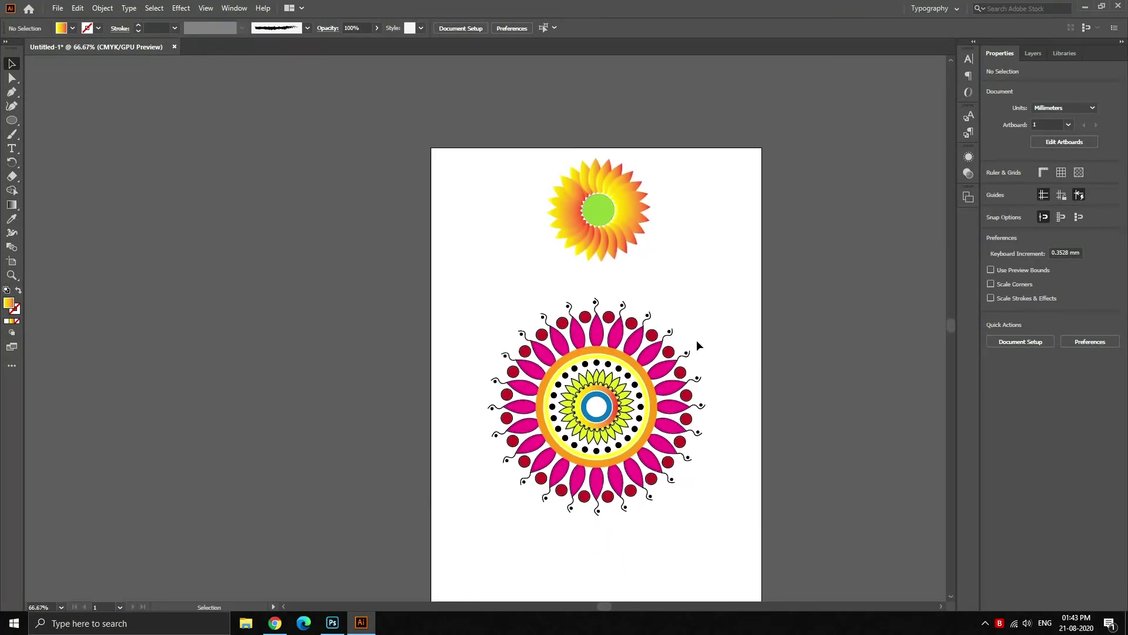
scroll(767, 413, down, 1)
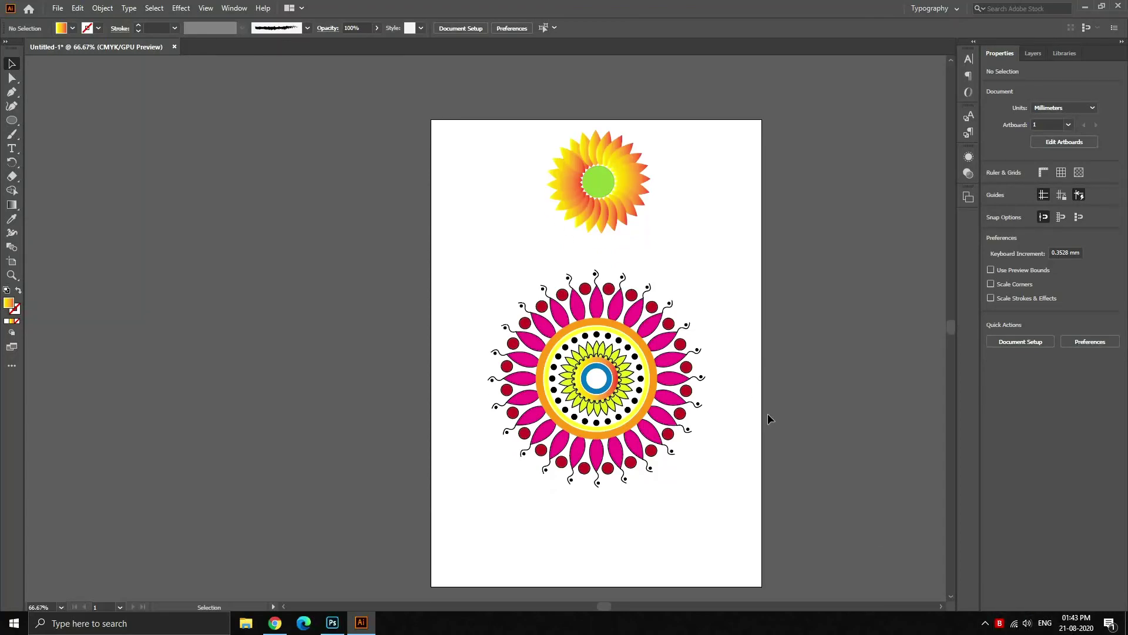
scroll(764, 415, down, 1)
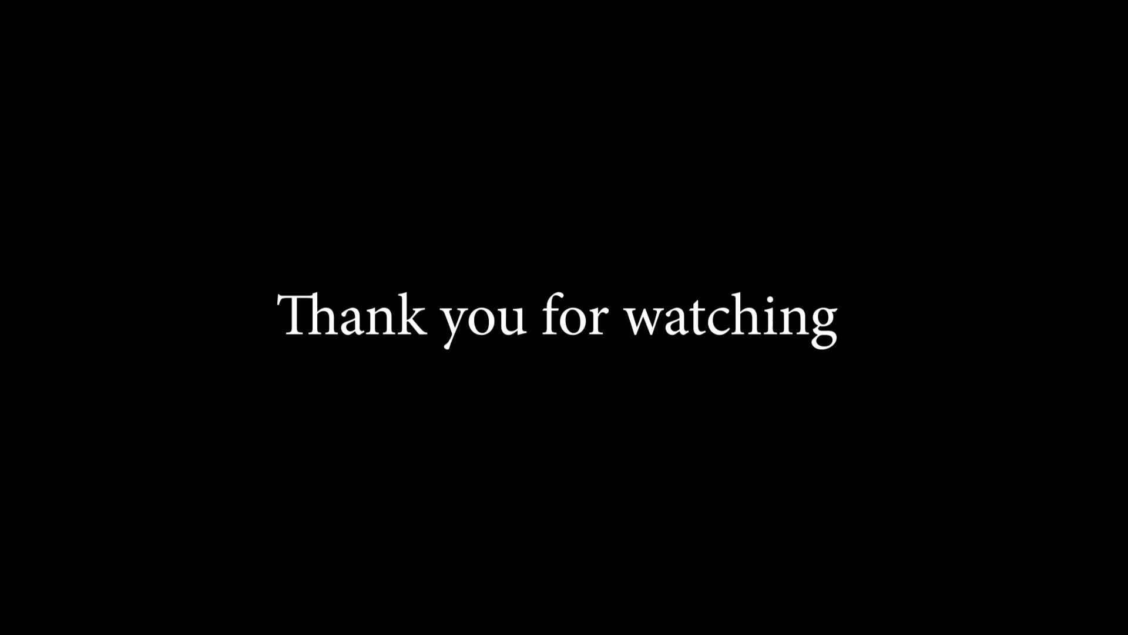